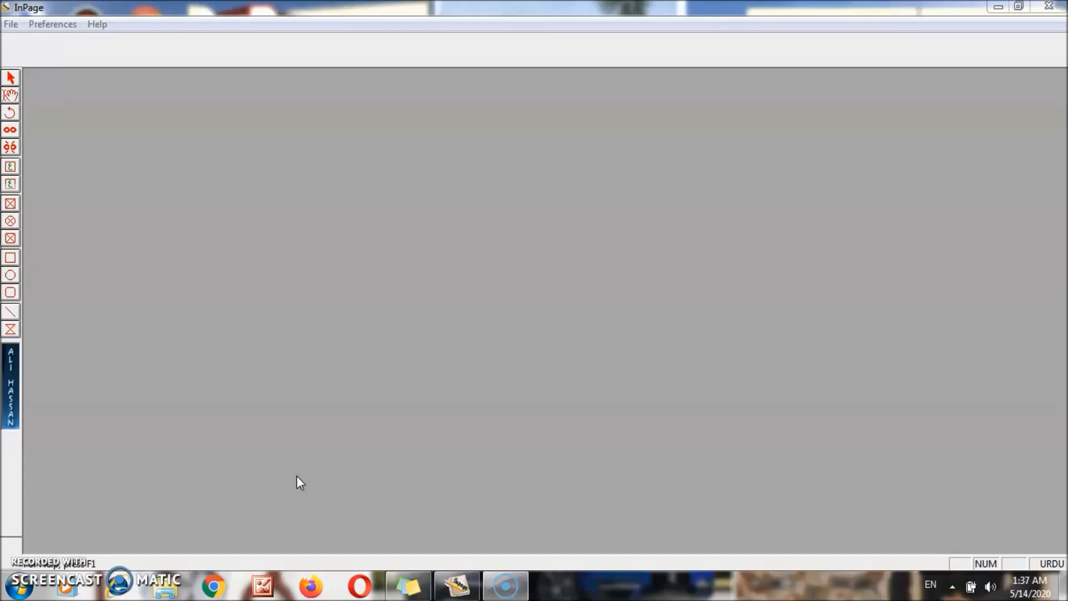
- Start a new document and browse the available page sizes
left_click(11, 24)
mouse_move(53, 24)
mouse_move(11, 24)
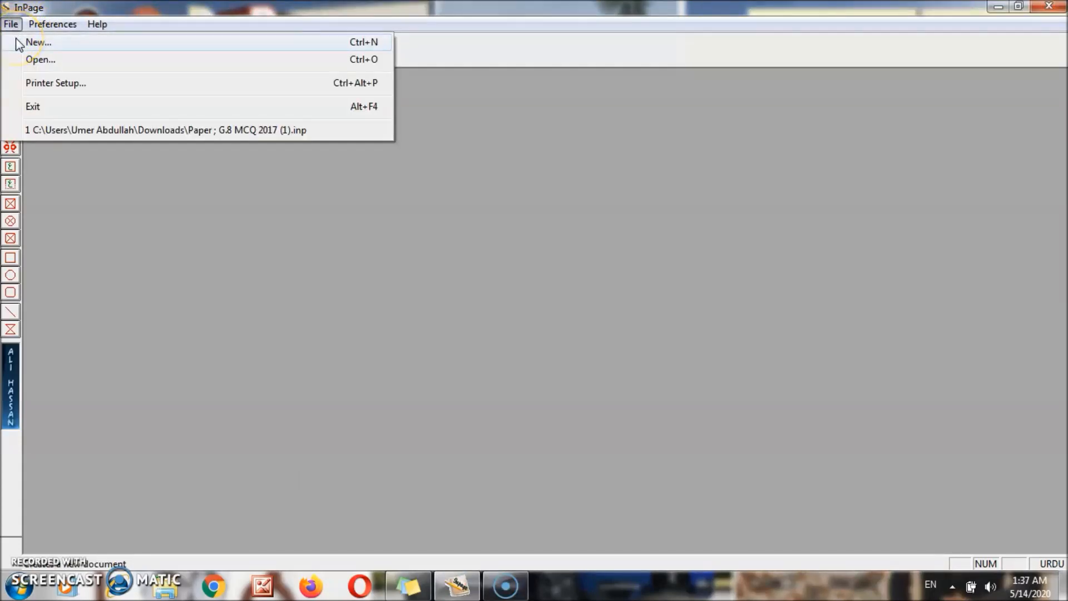
left_click(34, 42)
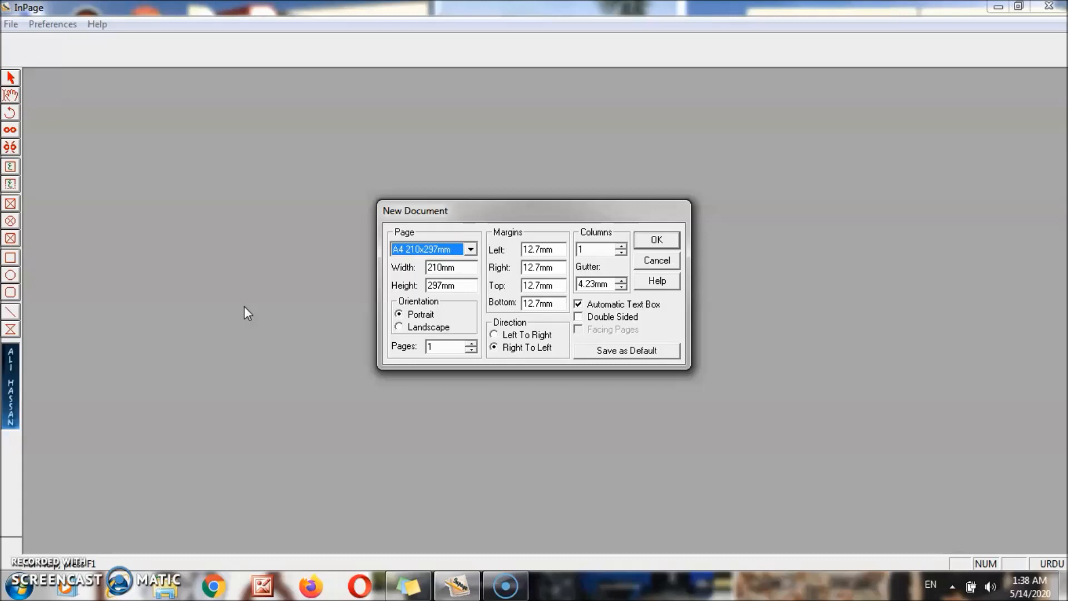
left_click(471, 251)
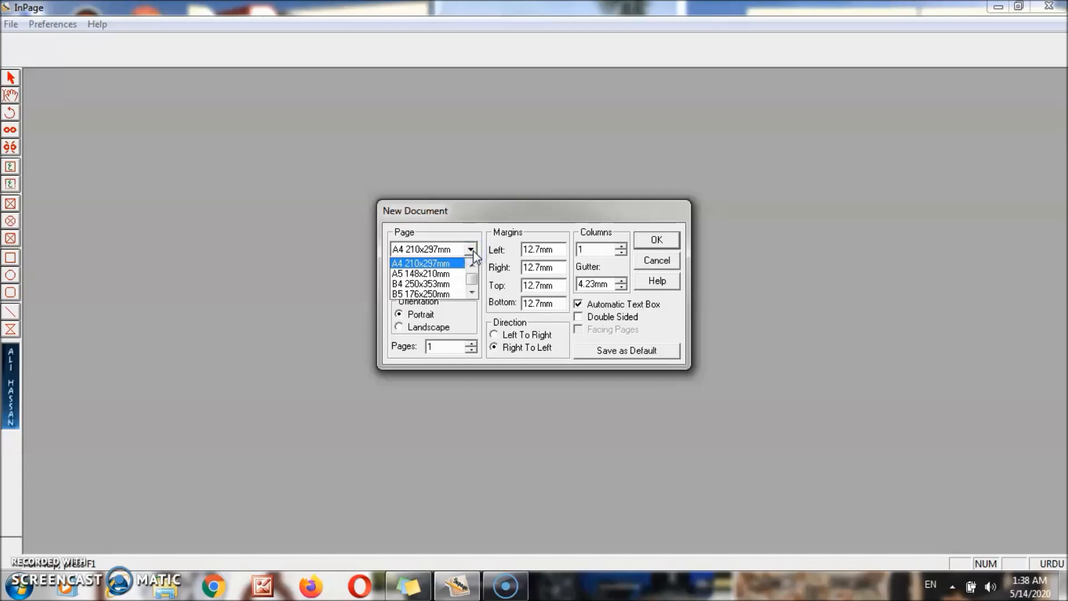
left_click(472, 293)
left_click(473, 293)
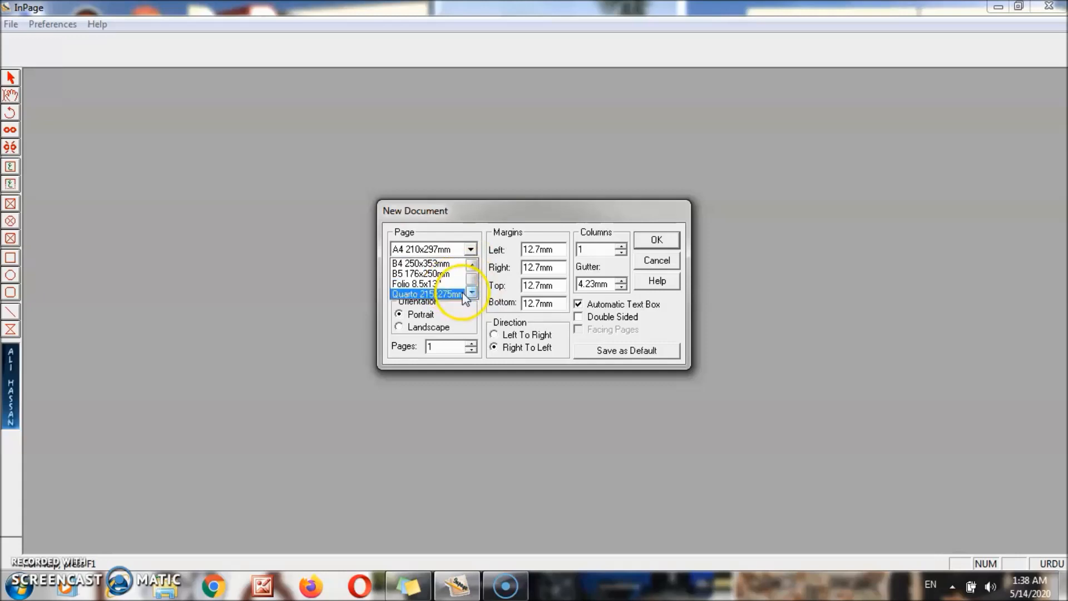
left_click(471, 292)
left_click(472, 266)
left_click(472, 267)
left_click(472, 267)
left_click(472, 267)
left_click(472, 266)
left_click(472, 266)
left_click(472, 267)
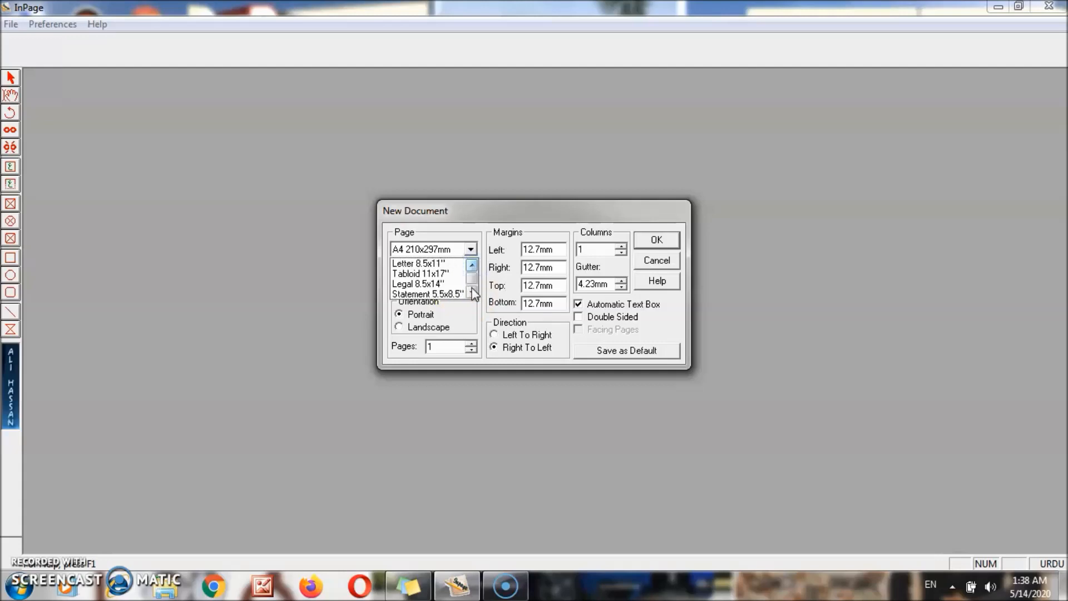
left_click(472, 293)
left_click(472, 293)
left_click(472, 293)
left_click(472, 292)
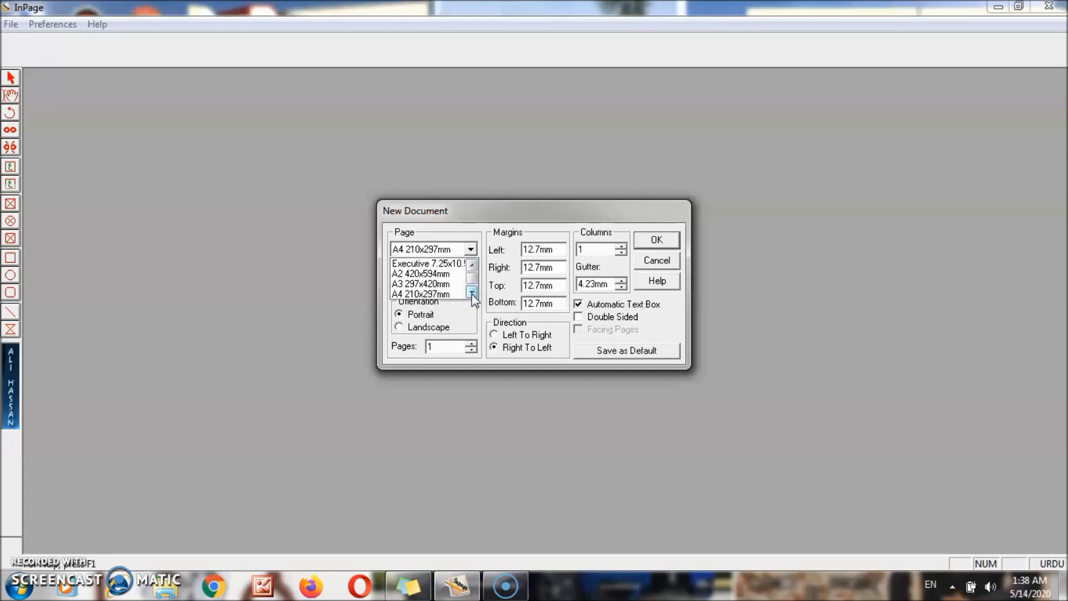
left_click(472, 293)
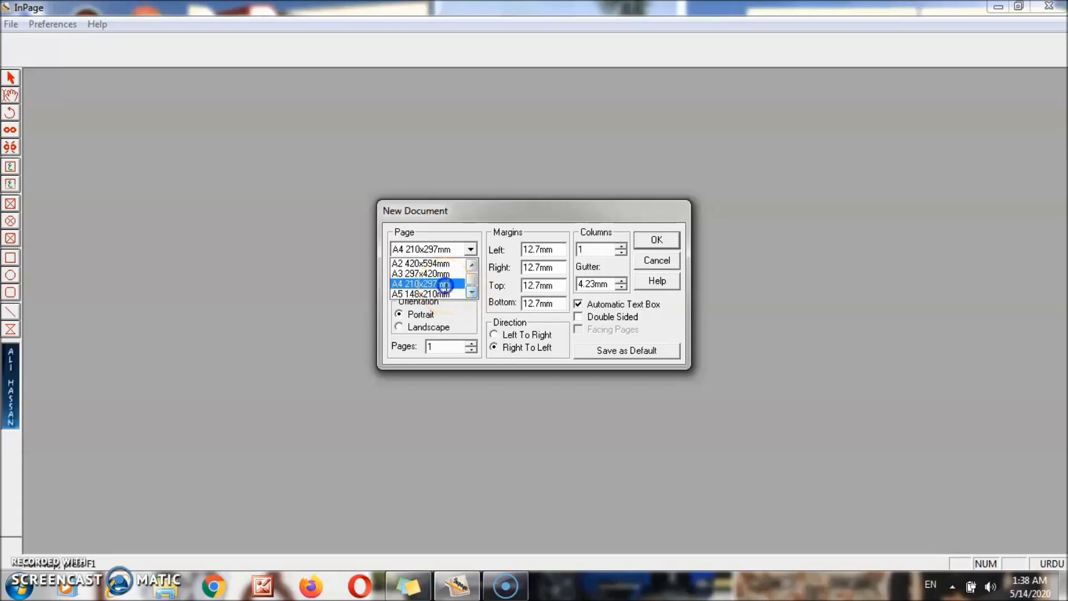
- Keep A4 210x297mm with 12.7mm margins and one column, and create the document
left_click(445, 285)
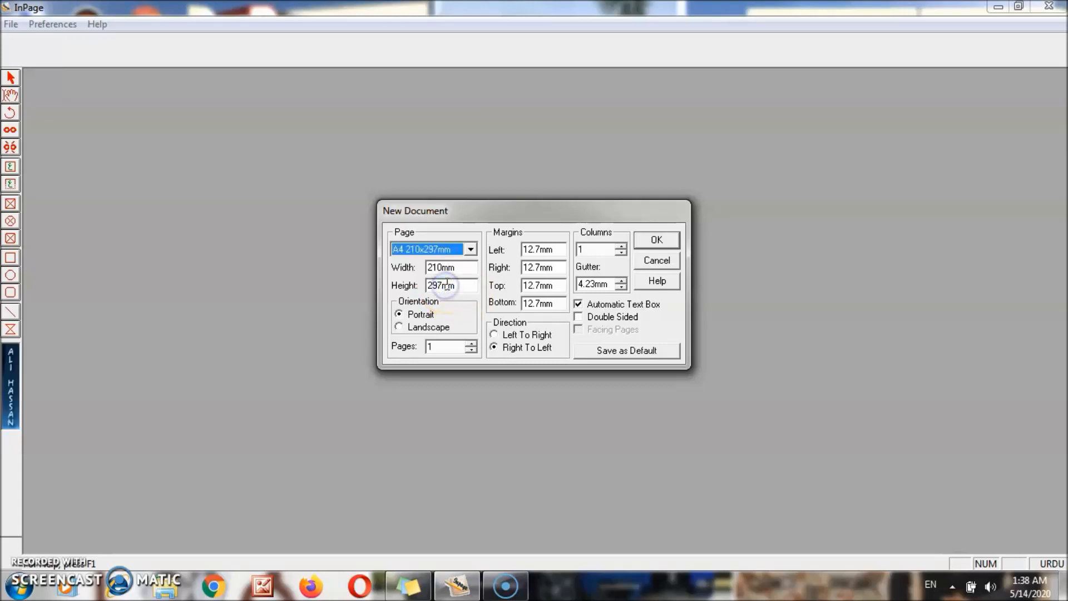
left_click(560, 254)
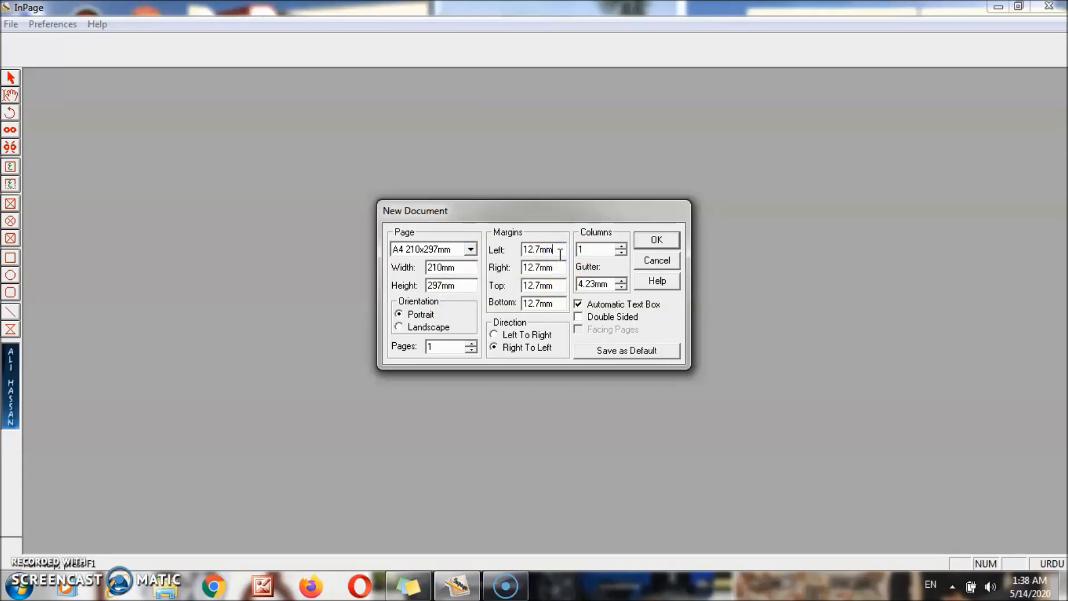
left_click(538, 305)
left_click(613, 251)
left_click(656, 242)
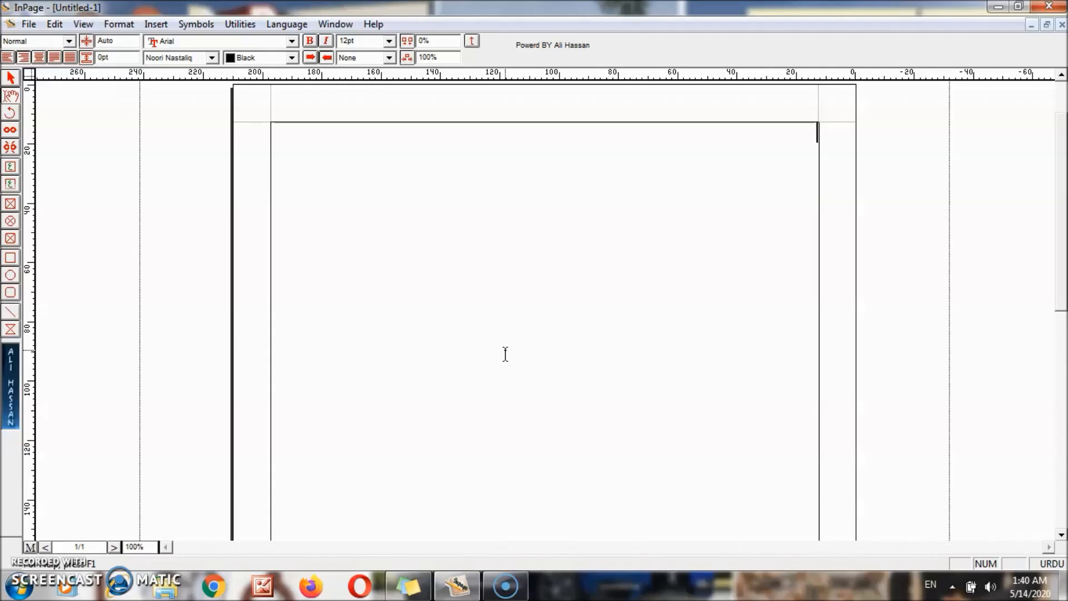
- Set the page zoom to 200% in the zoom box
left_click(492, 349)
left_click(143, 546)
double_click(142, 546)
type("200")
key("Return")
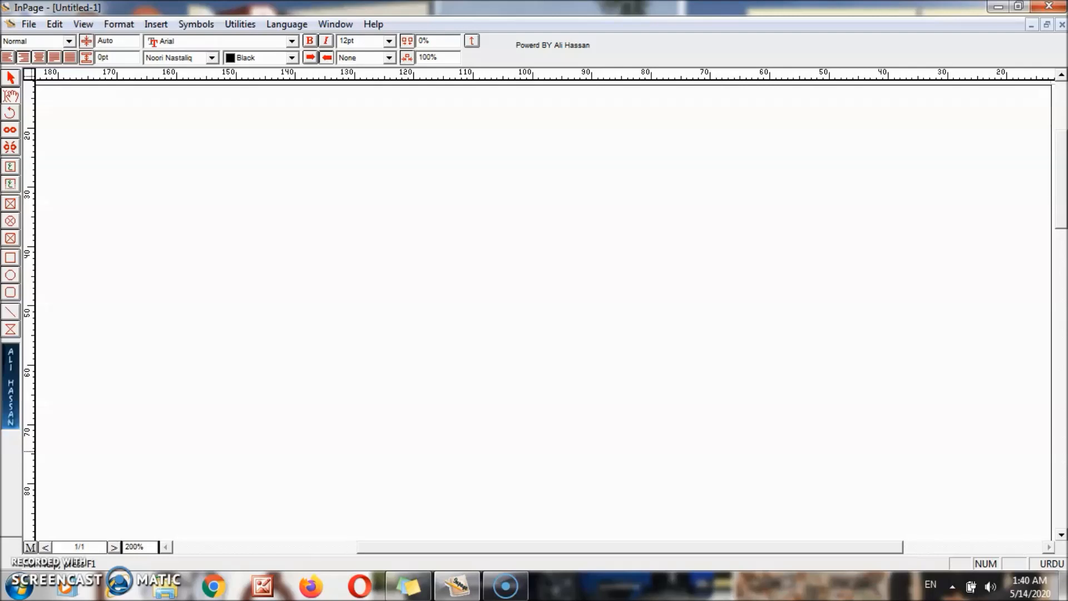
- Cycle the zoom through fit page, 50%, 100% and 200% with shortcuts, ending at 200%
key("ctrl+0")
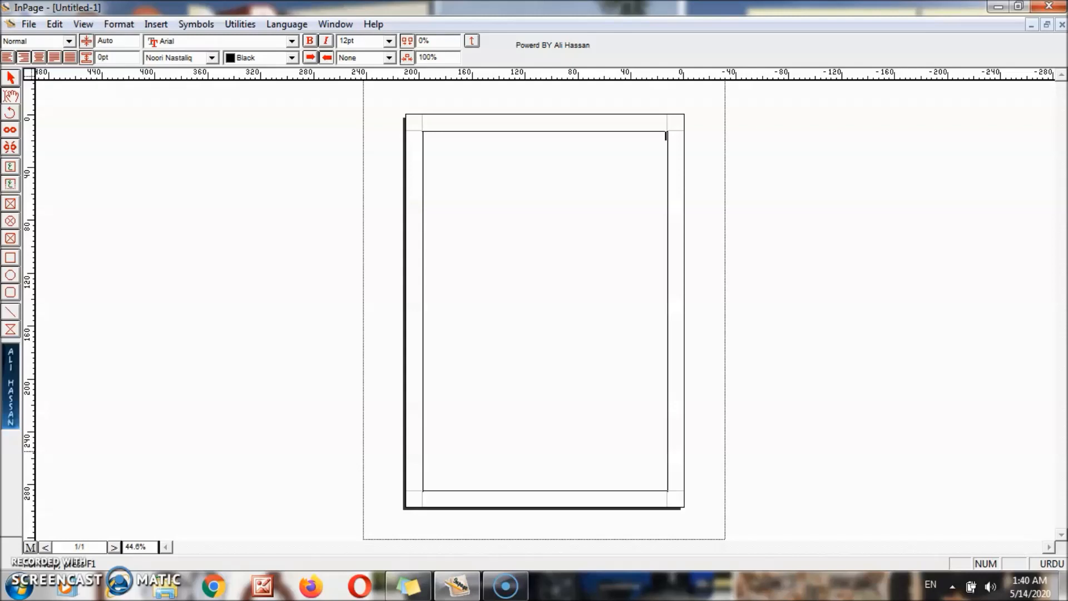
key("ctrl+5")
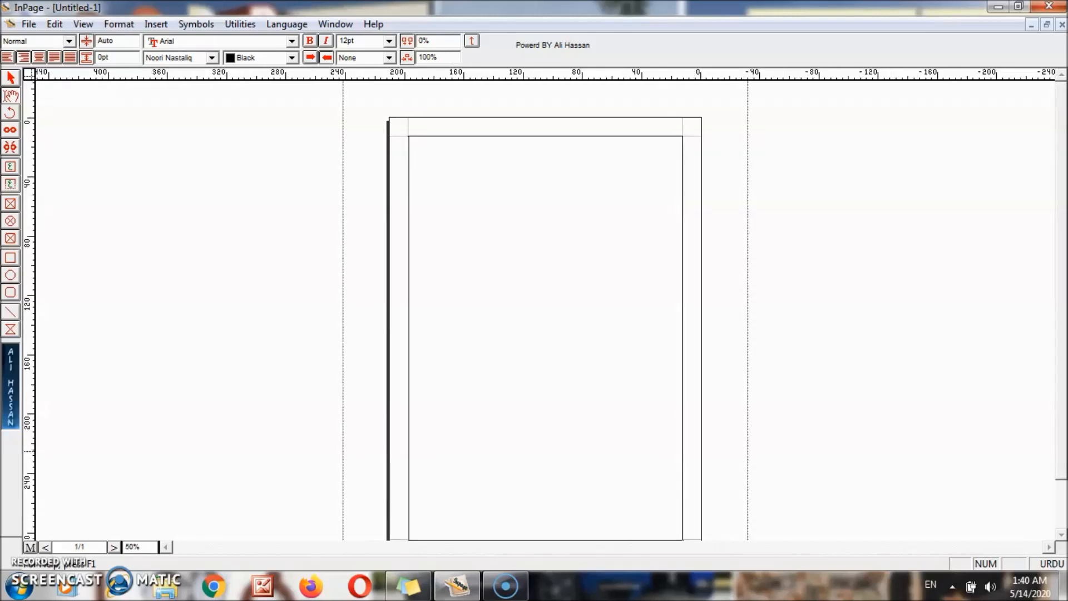
key("ctrl+1")
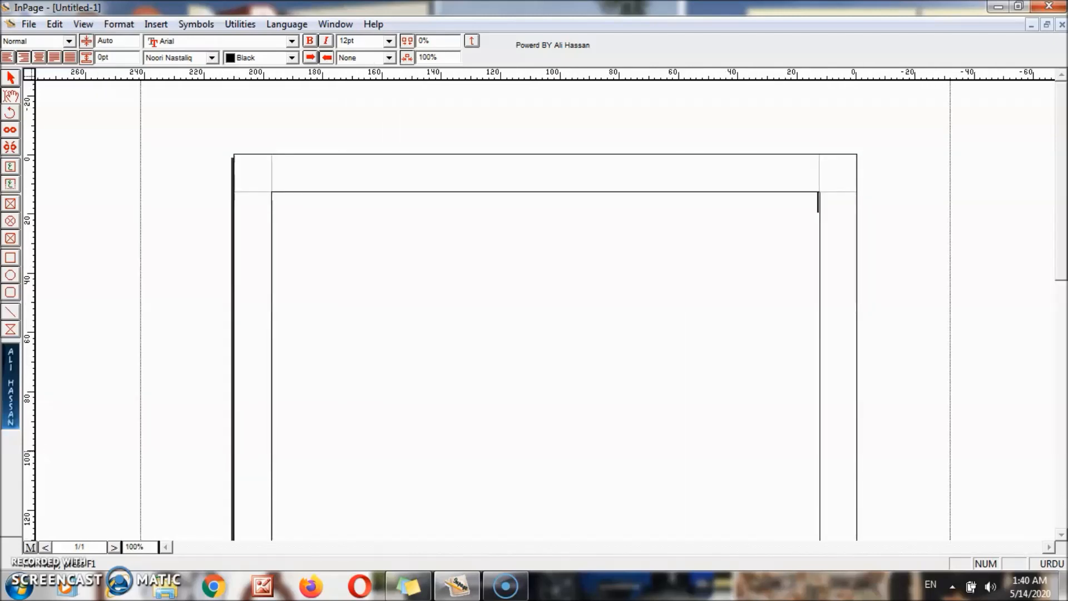
key("ctrl+2")
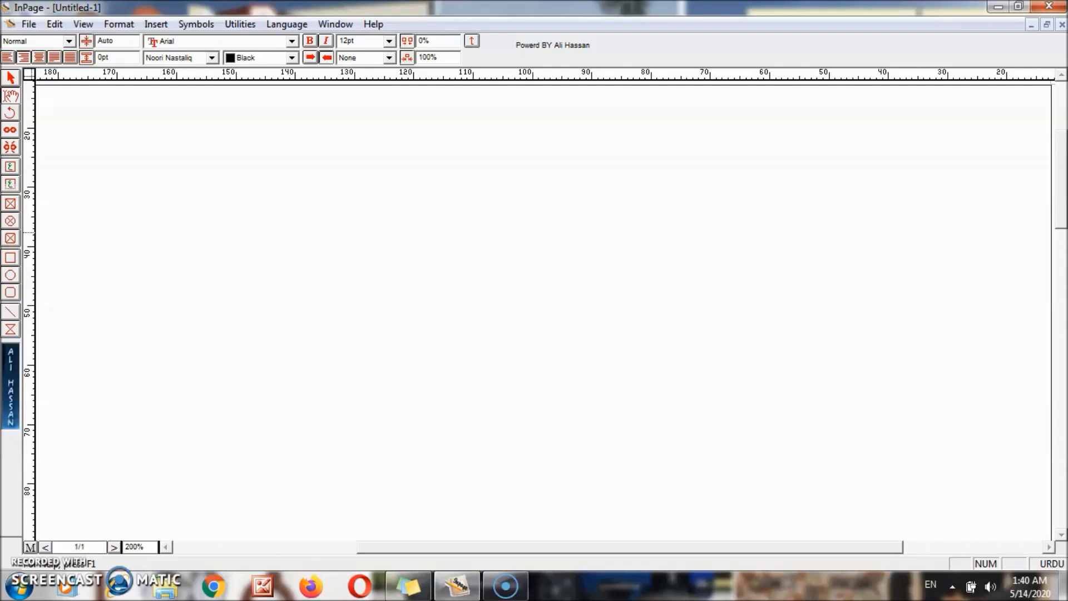
key("ctrl+0")
key("ctrl+5")
key("ctrl+1")
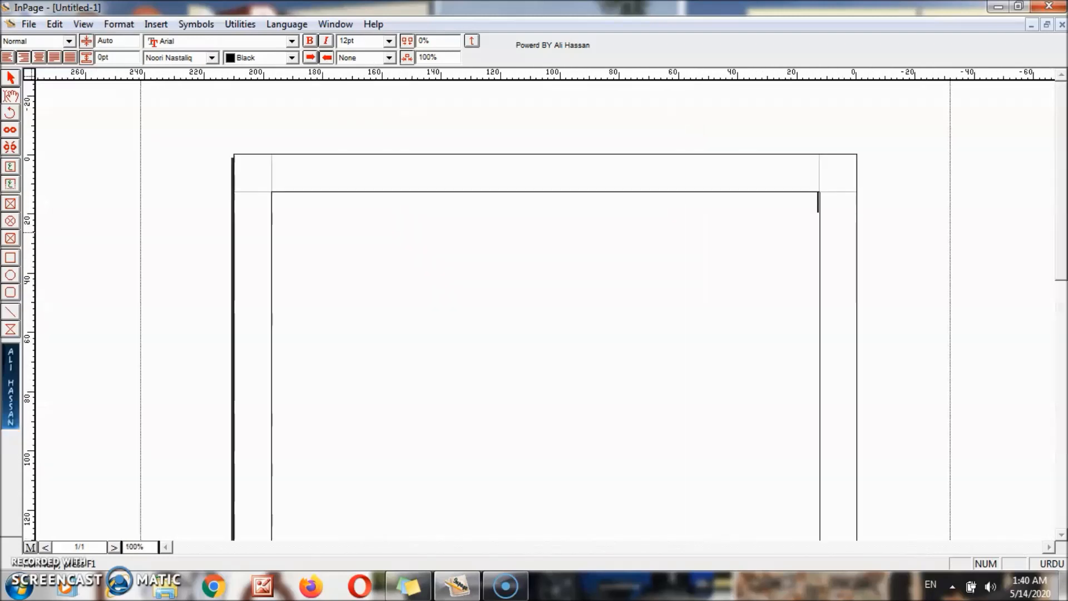
key("ctrl+0")
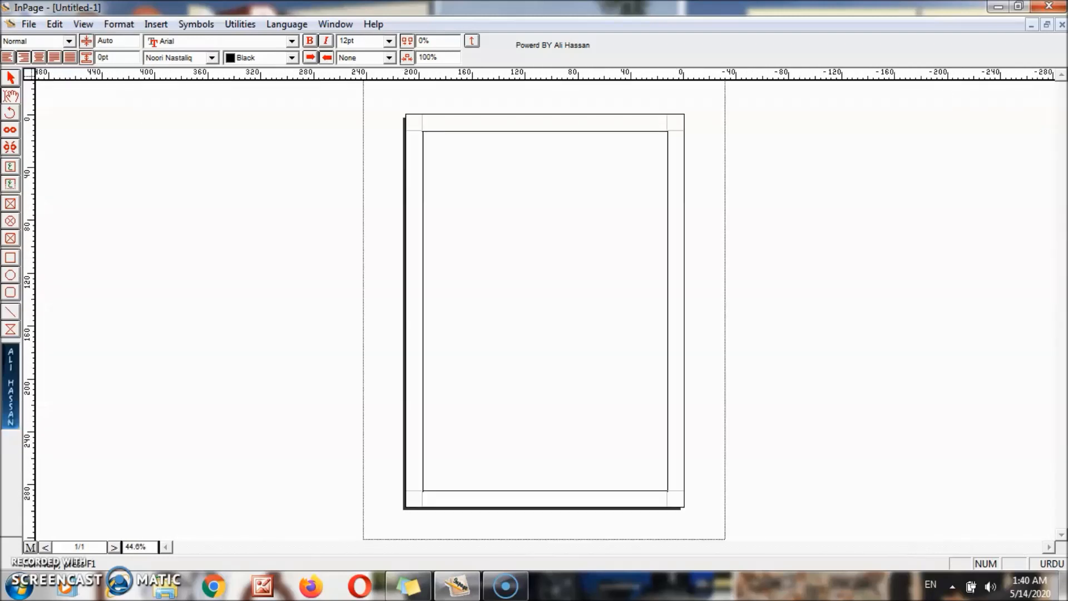
key("ctrl+5")
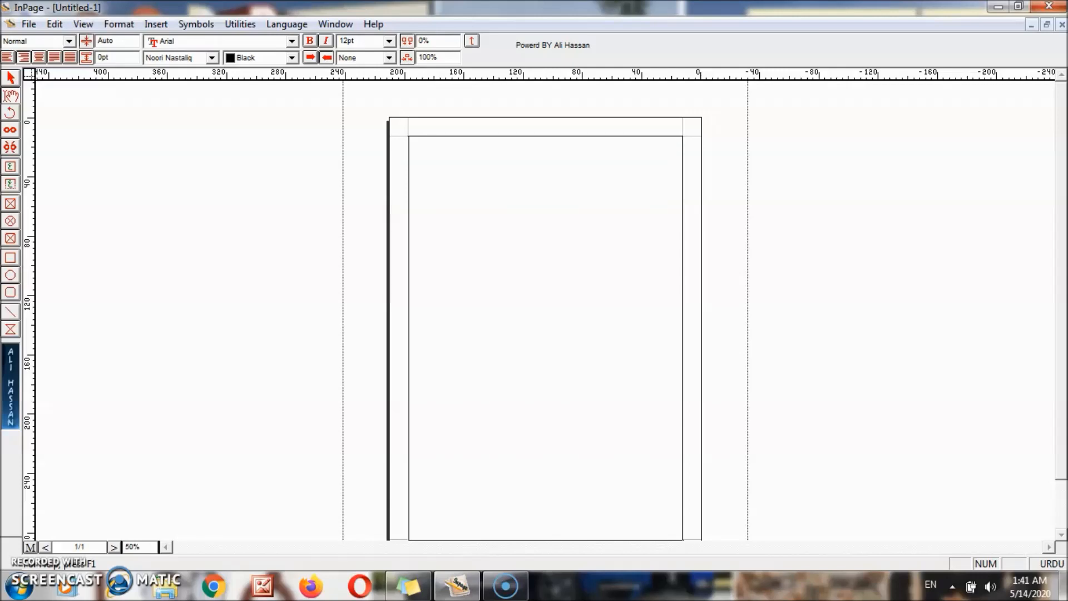
key("ctrl+2")
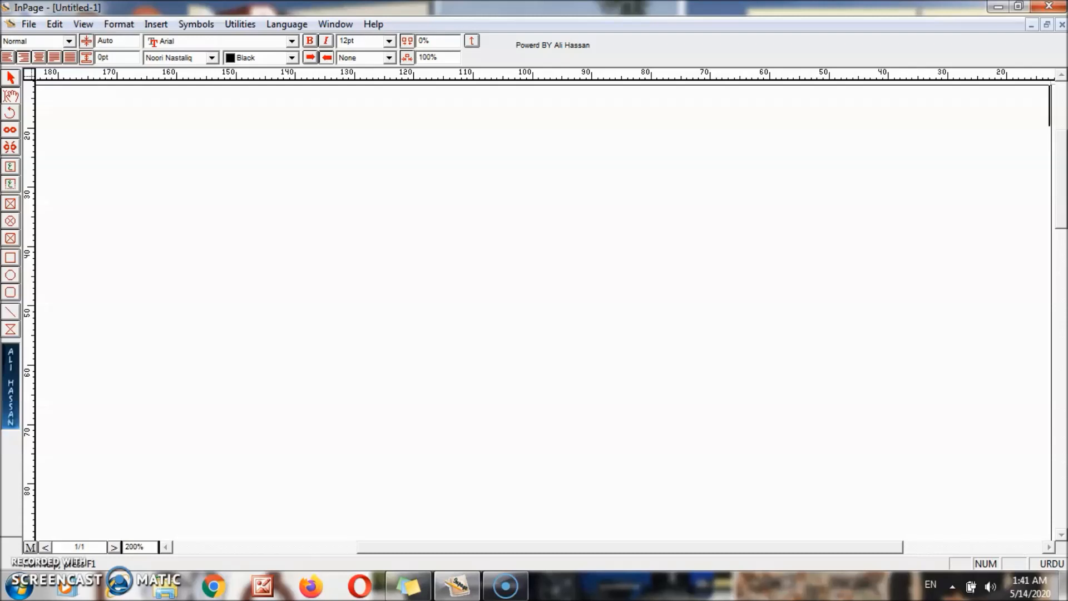
- Choose the Phonetic Urdu keyboard in Keyboard Preferences after viewing its layout chart
left_click(56, 25)
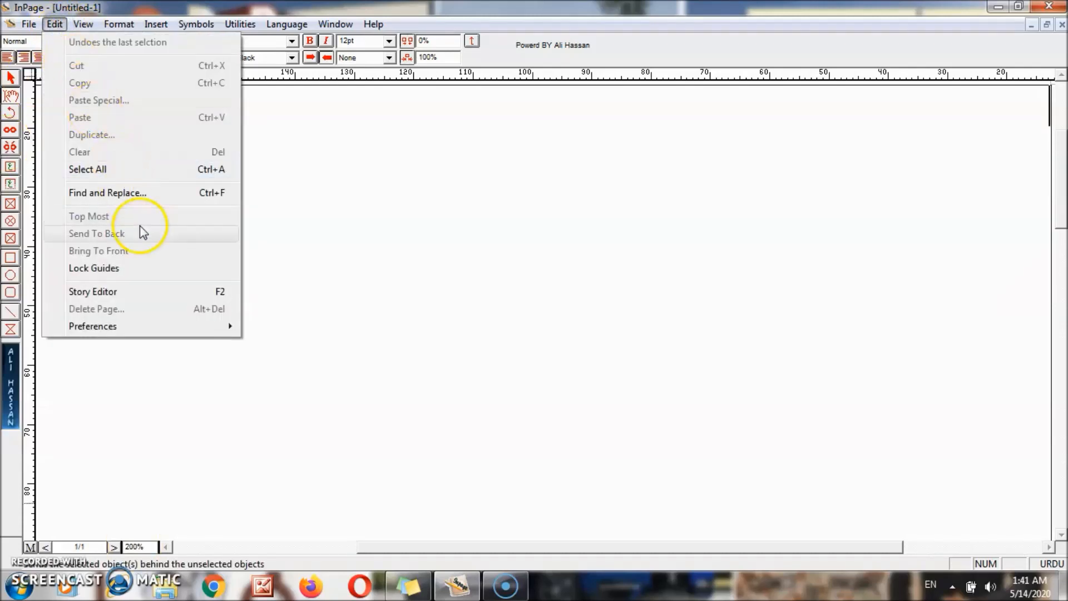
mouse_move(212, 331)
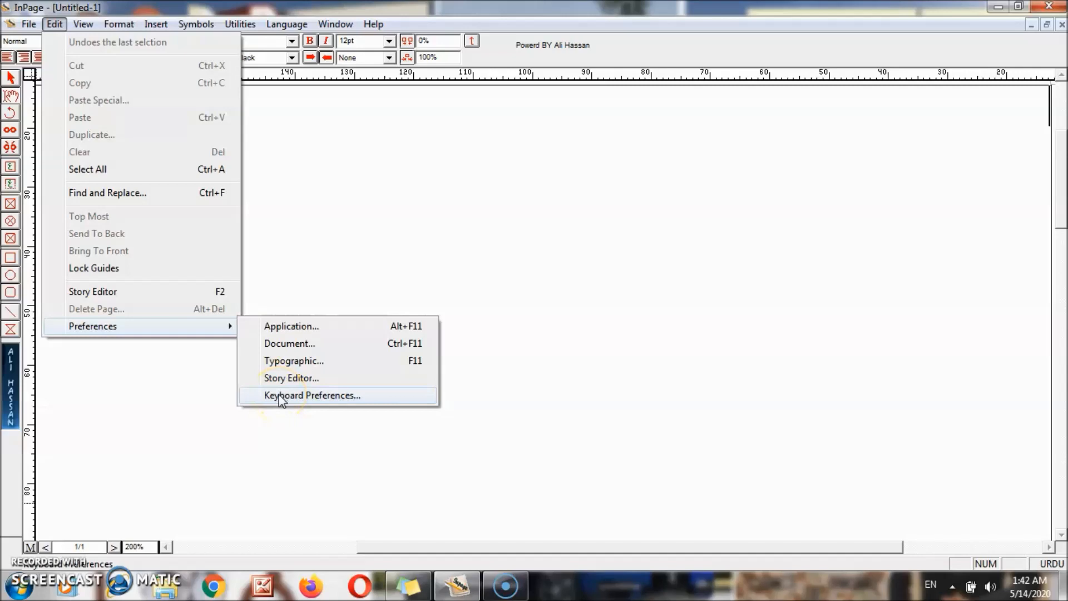
left_click(279, 396)
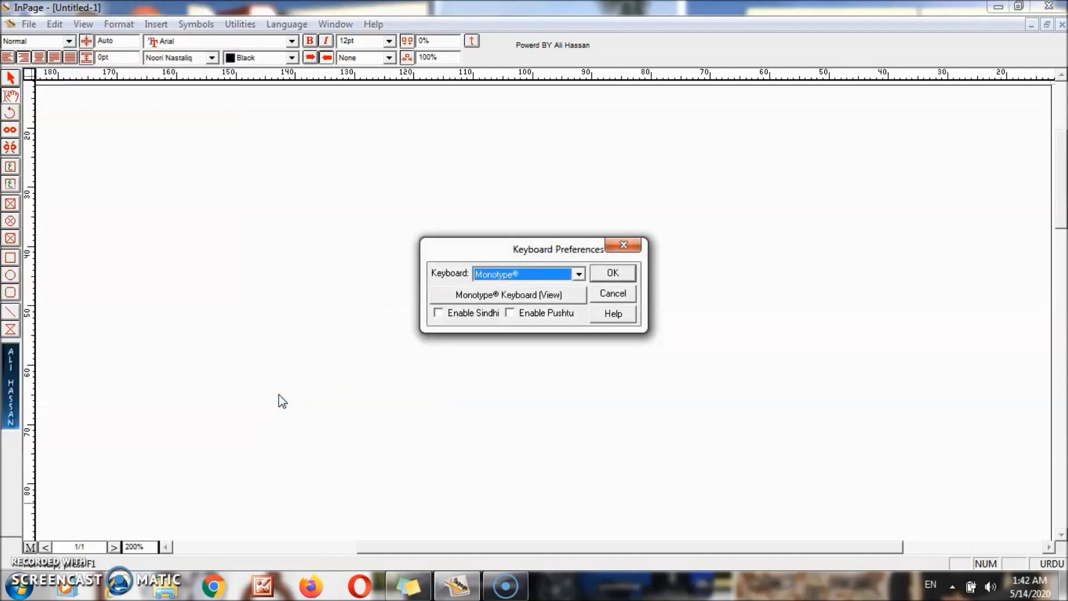
left_click(533, 274)
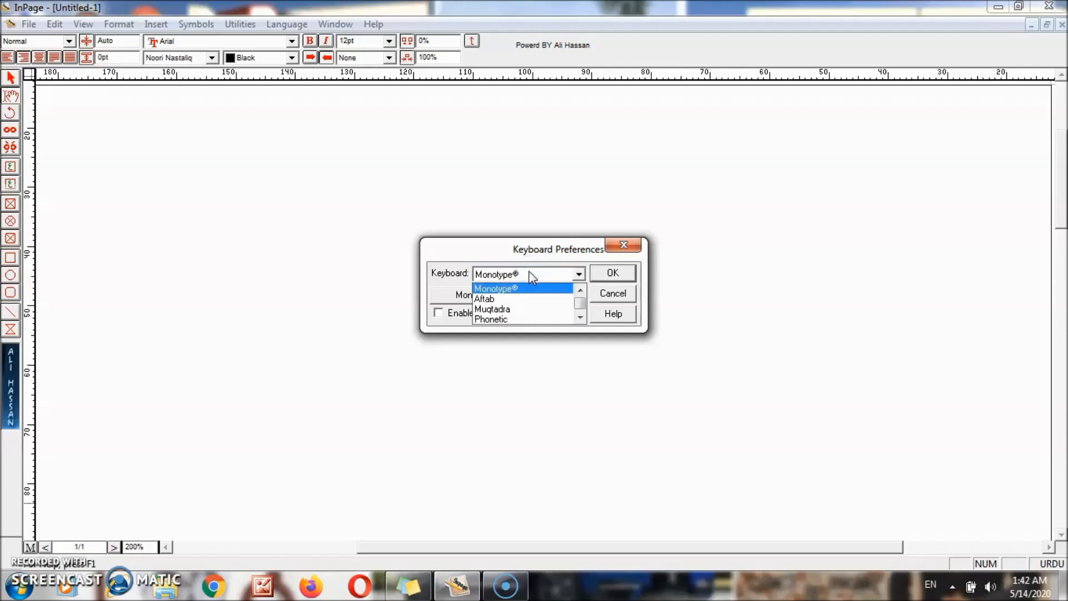
left_click(504, 320)
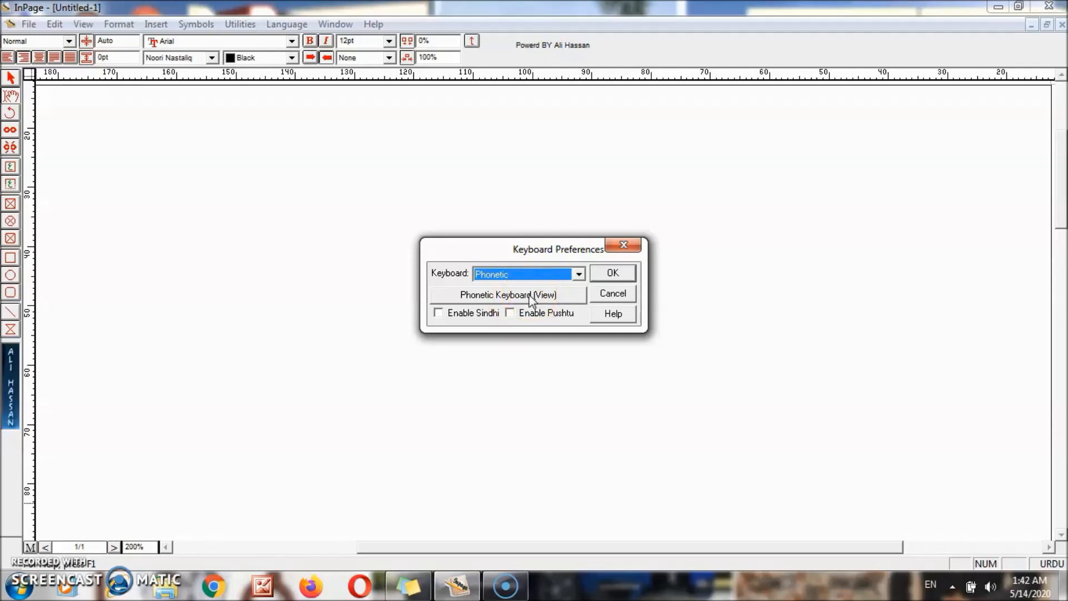
left_click(532, 300)
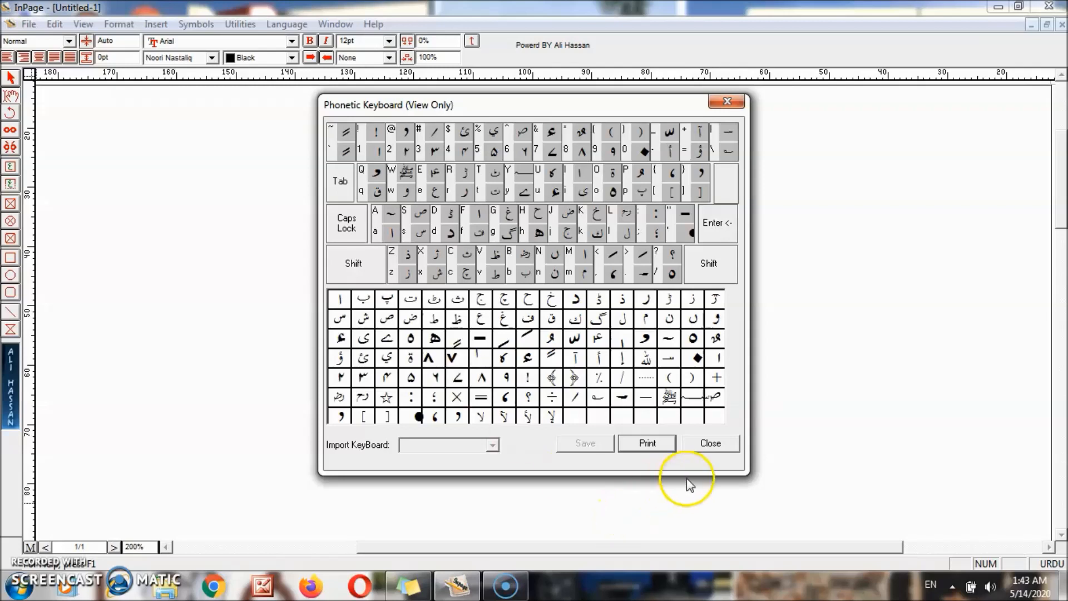
left_click(706, 451)
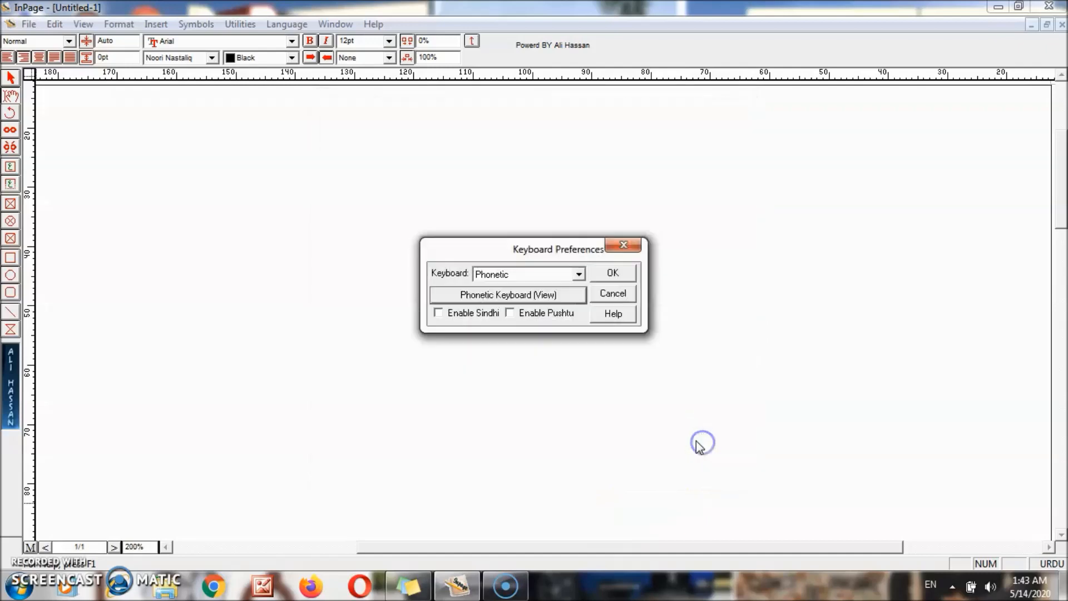
left_click(632, 272)
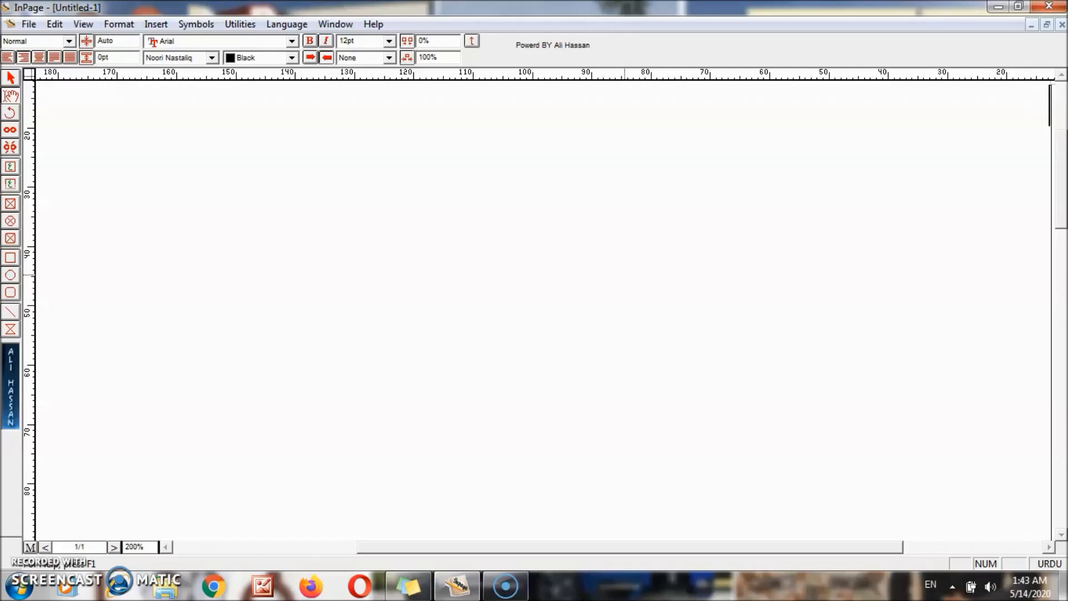
- Type بسم اللہ الرحمٰن الرحیم at the top of the page and select the line
type("بسم اللہ الرحمٰن الرحیم")
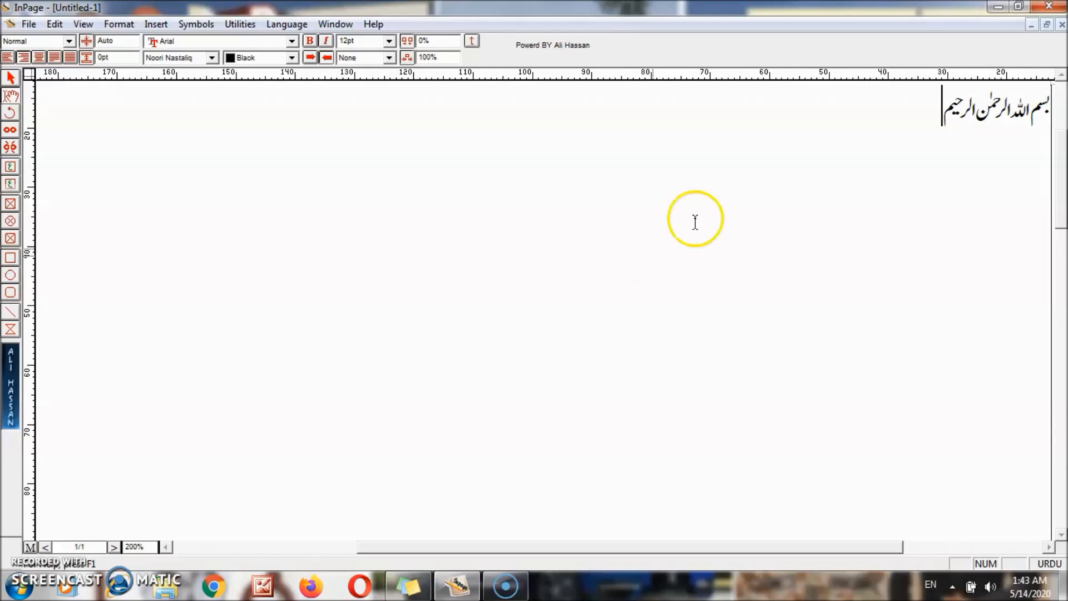
left_click_drag(943, 112, 1052, 113)
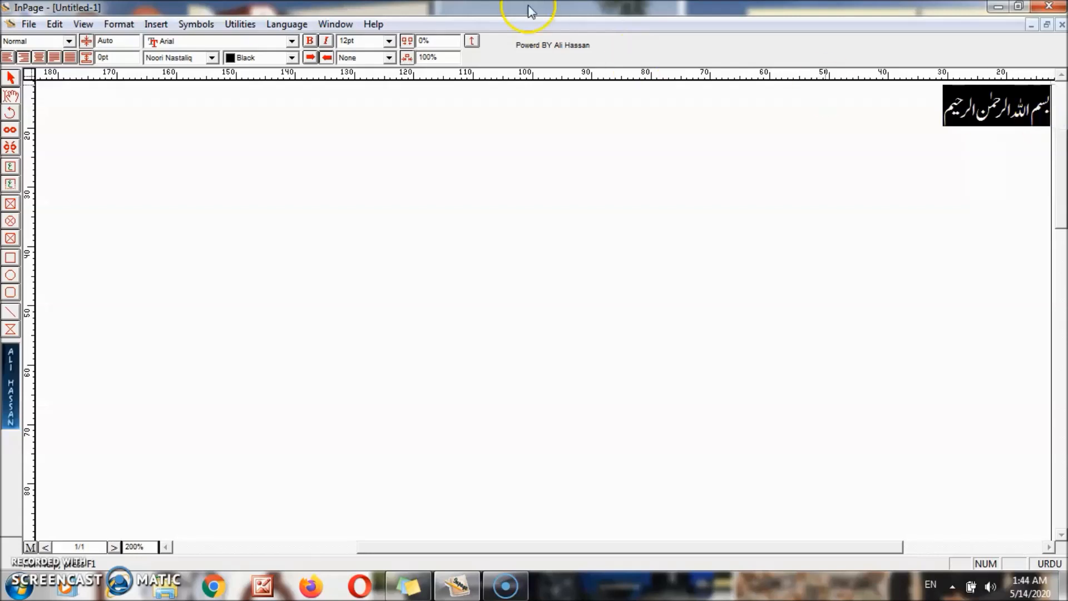
- Enlarge the Bismillah text through 48, 60 and then 72pt from the font size list
left_click(388, 41)
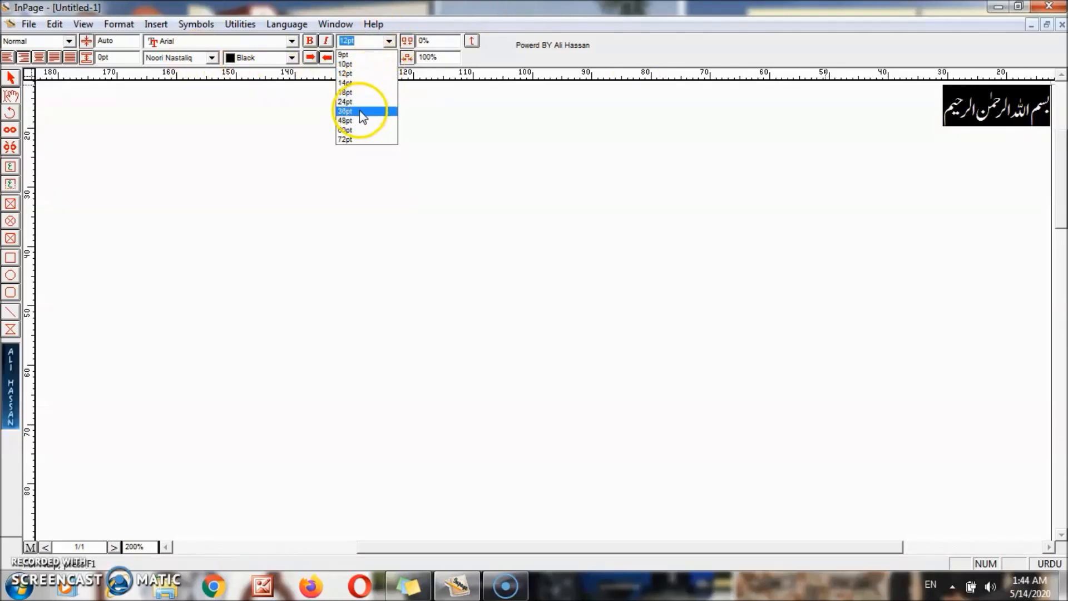
left_click(354, 121)
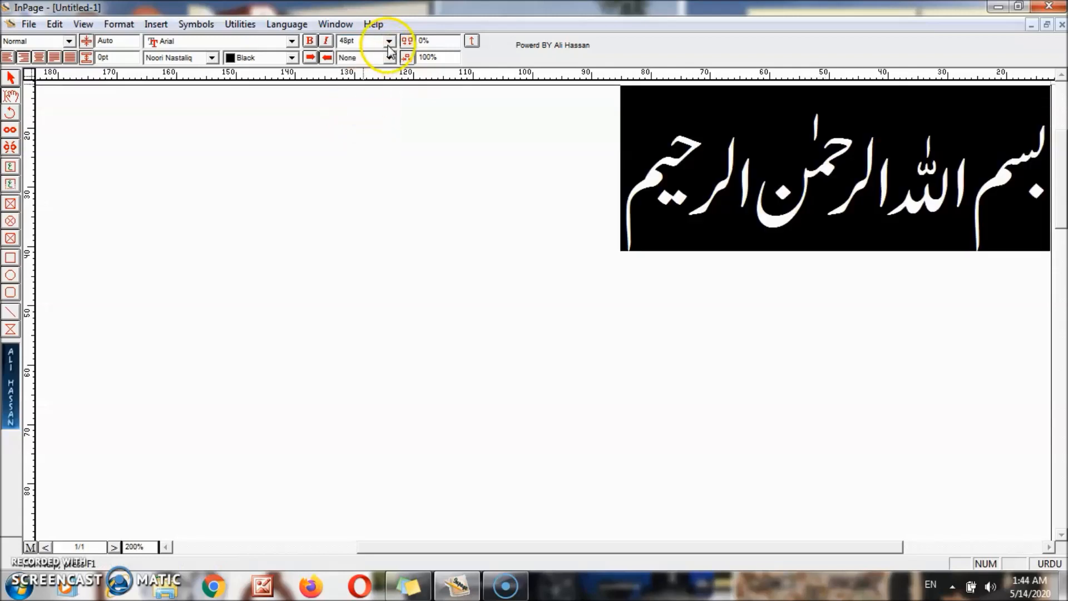
left_click(388, 42)
left_click(366, 130)
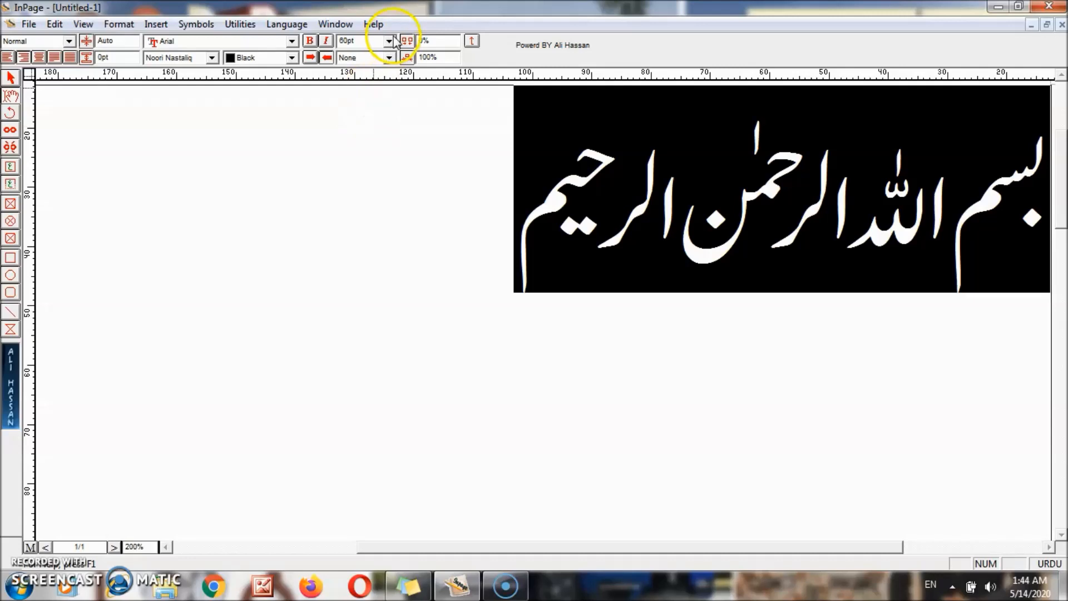
left_click(389, 41)
left_click(353, 140)
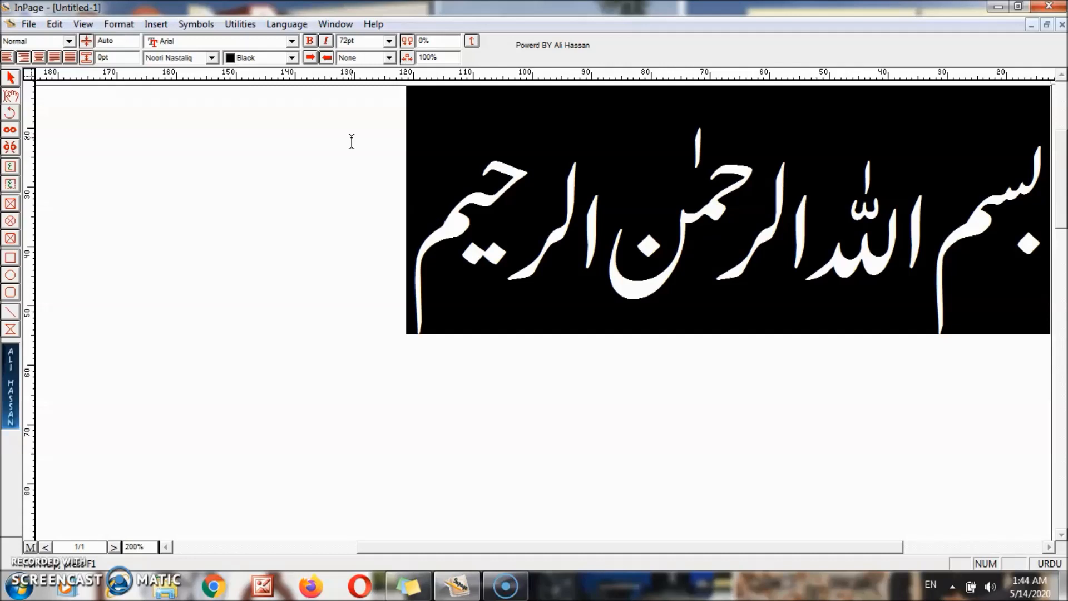
- Fine-tune the Bismillah to 43pt with F7/F8 and start a new line below
key("F7")
key("F7")
key("F7")
key("F7")
key("F7")
key("F7")
key("F7")
key("F7")
key("F7")
key("F7")
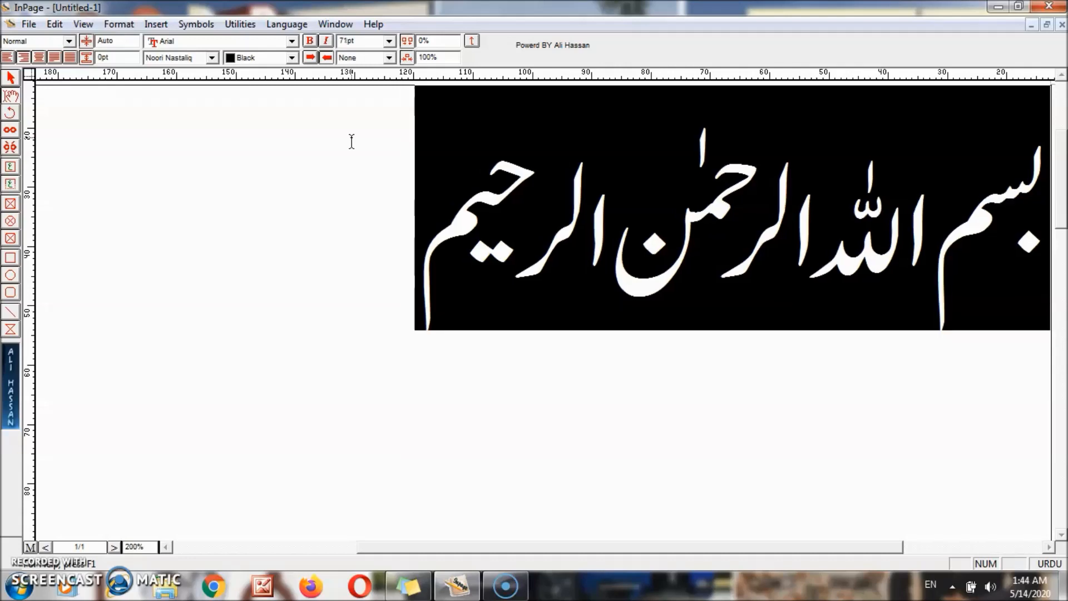
key("F7")
key("F7")
key("F7")
key("F7")
key("F7")
key("F7")
key("F7")
key("F7")
key("F7")
key("F7")
key("F7")
key("F7")
key("F7")
key("F7")
key("F7")
key("F7")
key("F7")
key("F7")
key("F7")
key("F7")
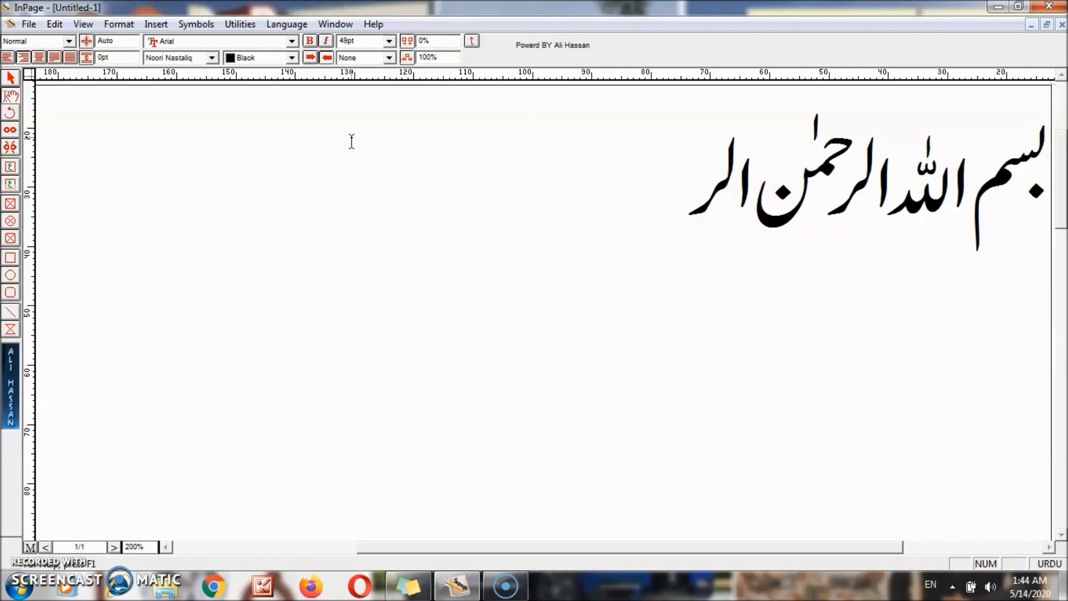
key("F7")
key("F7")
key("F7")
key("F7")
key("F7")
key("F7")
key("F7")
key("F7")
key("F7")
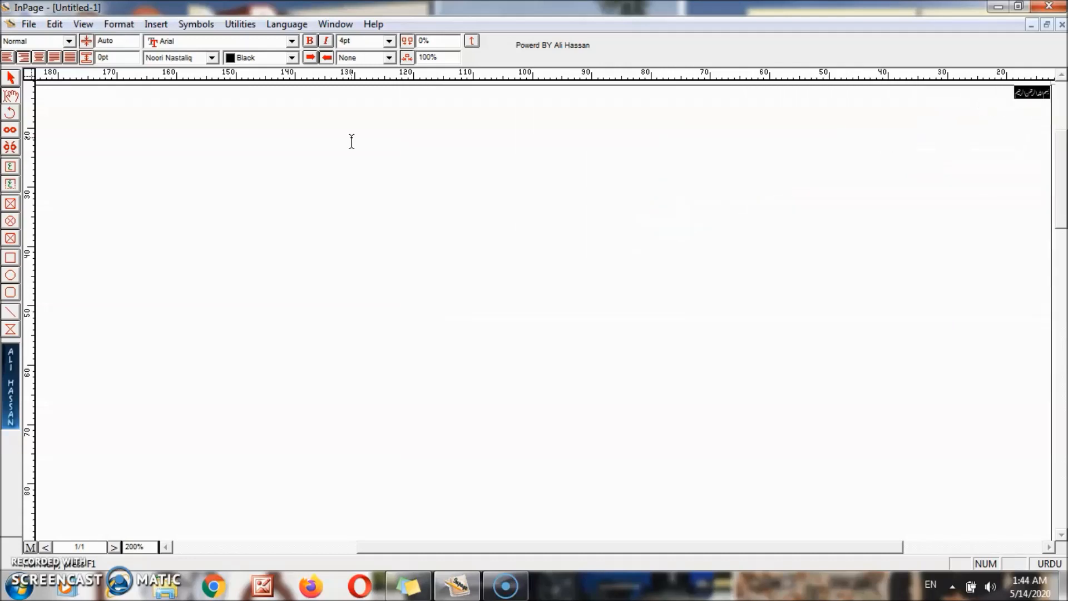
key("F7")
key("F7")
key("F7")
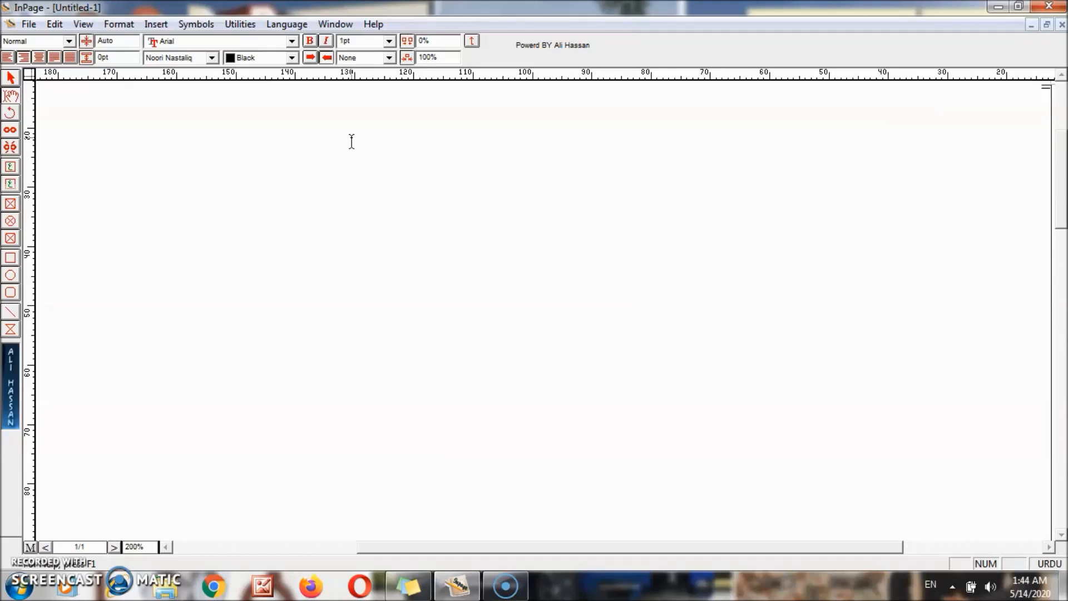
key("F8")
key("F8")
key("F8")
key("F8")
key("F8")
key("F8")
key("F8")
key("F8")
key("F8")
key("F8")
key("F8")
key("F8")
key("F8")
key("F8")
key("F8")
key("F8")
key("F8")
key("F8")
key("F8")
key("F8")
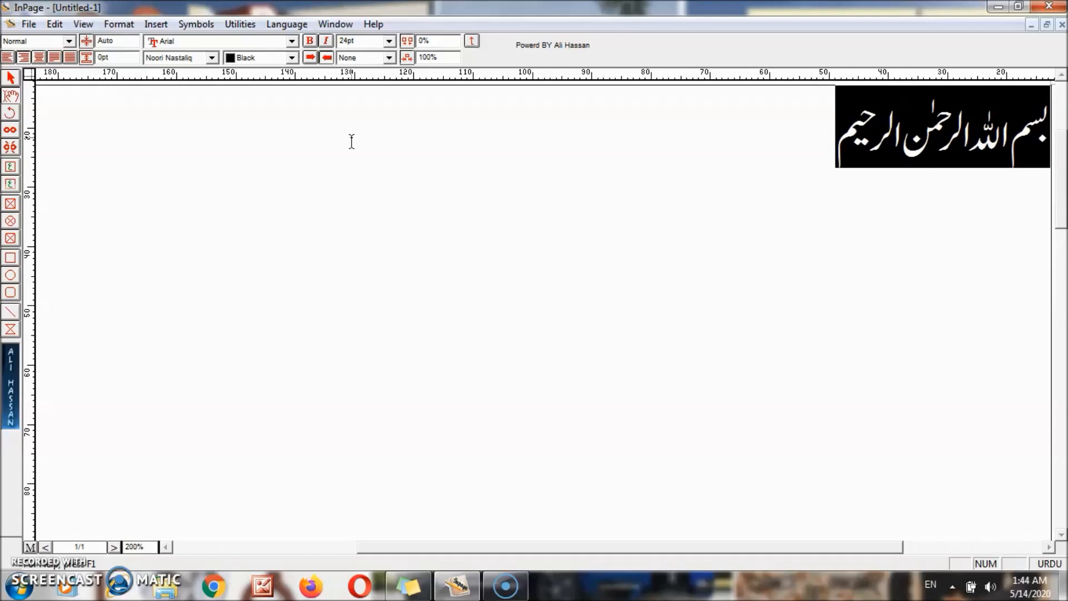
key("F8")
key("F8")
key("F8")
key("F8")
key("F8")
key("F8")
key("F8")
key("F8")
key("F8")
key("F8")
key("F8")
key("F8")
key("F8")
key("F8")
key("F8")
key("F8")
key("F8")
key("F8")
key("F8")
key("F8")
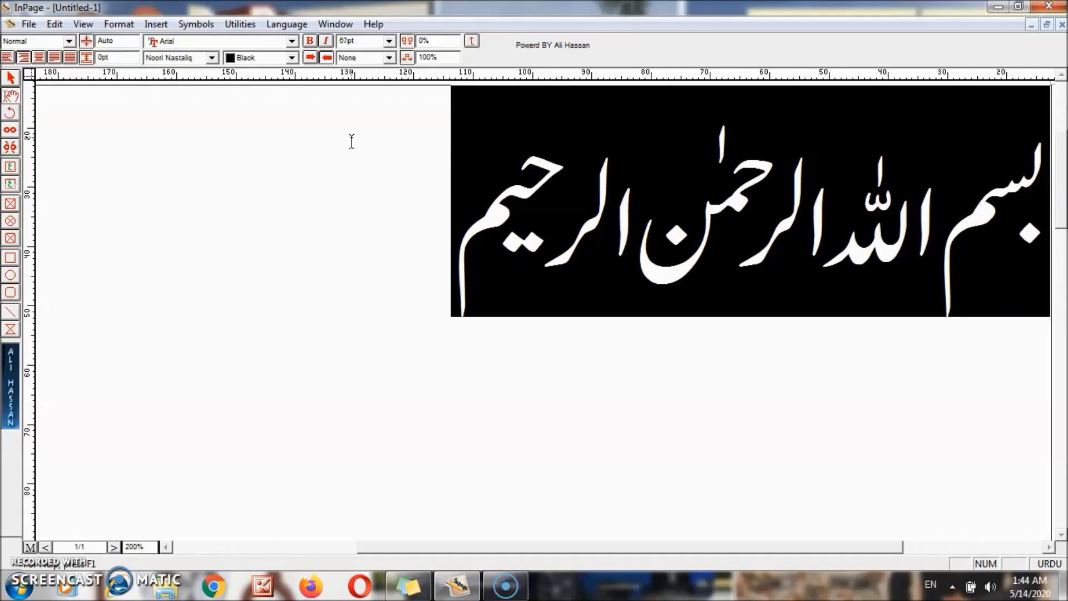
key("F7")
key("F7")
key("F7")
key("F7")
key("F7")
key("F7")
key("F7")
key("F7")
key("F7")
key("F7")
key("F7")
key("F7")
key("F7")
key("F7")
key("F7")
key("F7")
key("F7")
key("F7")
key("F7")
key("F7")
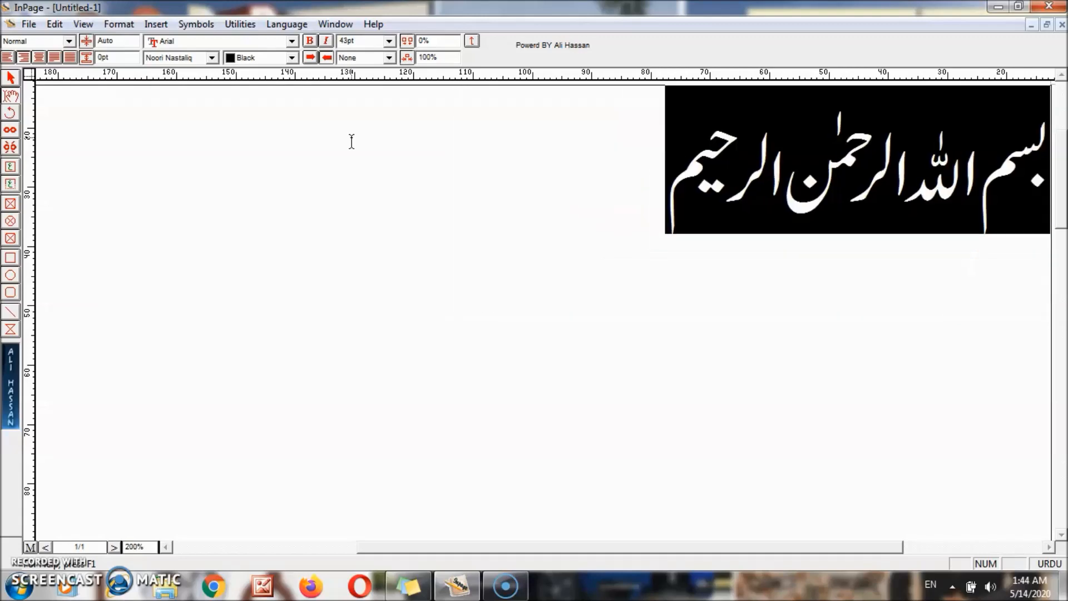
key("F8")
key("F8")
key("F8")
key("F8")
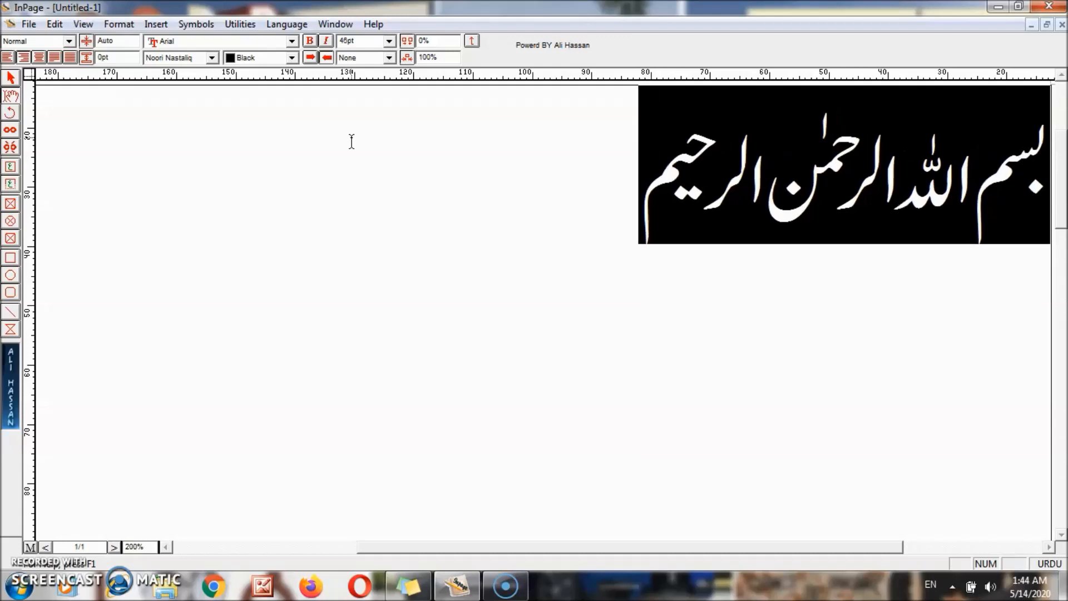
key("F7")
key("F7")
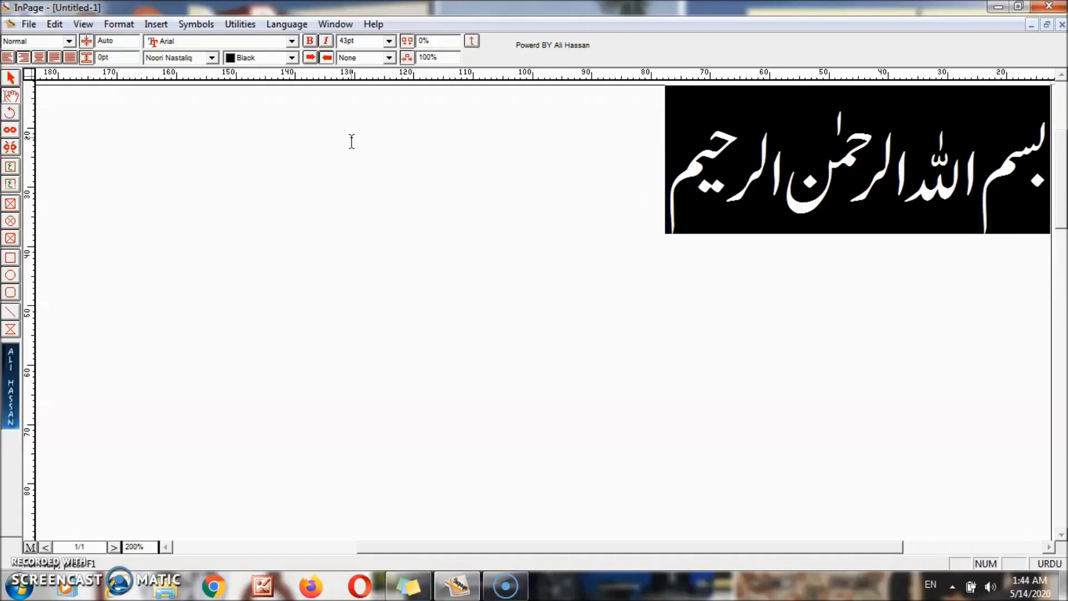
left_click(352, 141)
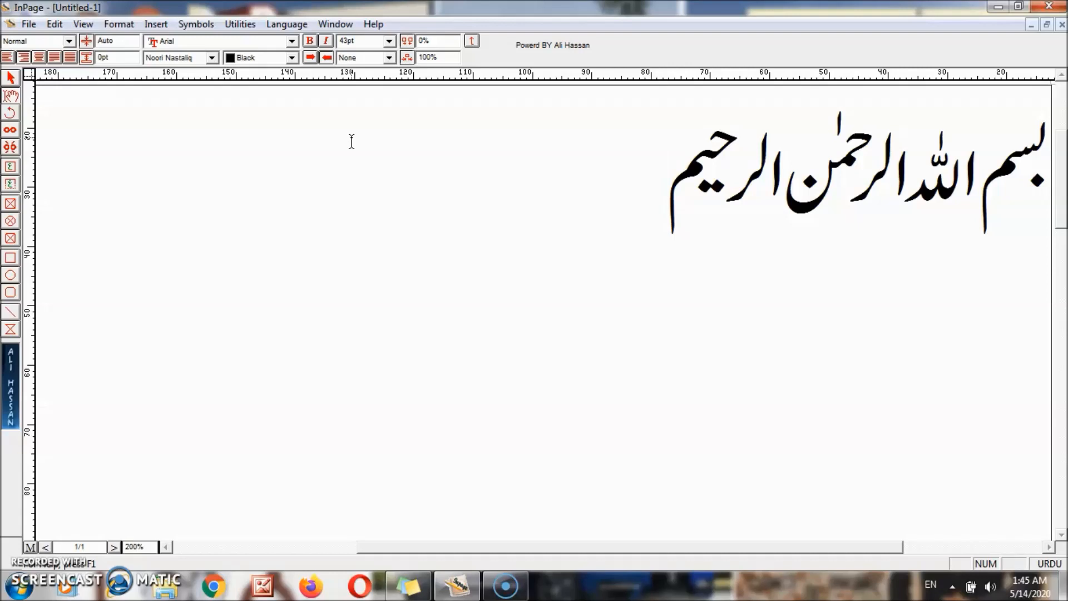
key("Return")
- Type فونٹ سائز, then switch to English and type 'Font Size'
type("فو")
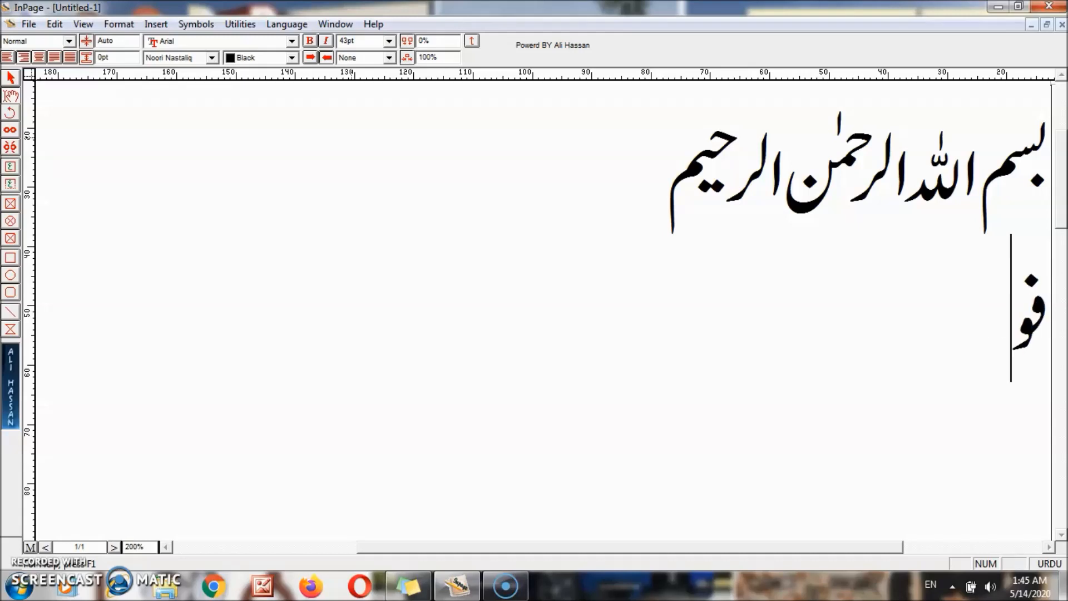
type("نٹ سا")
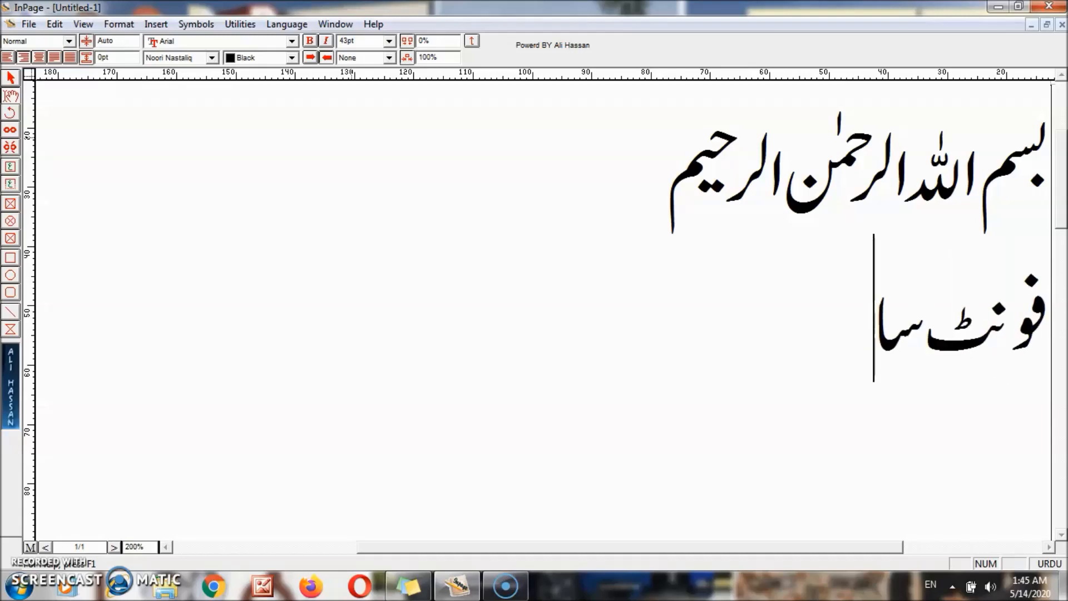
type("ءز")
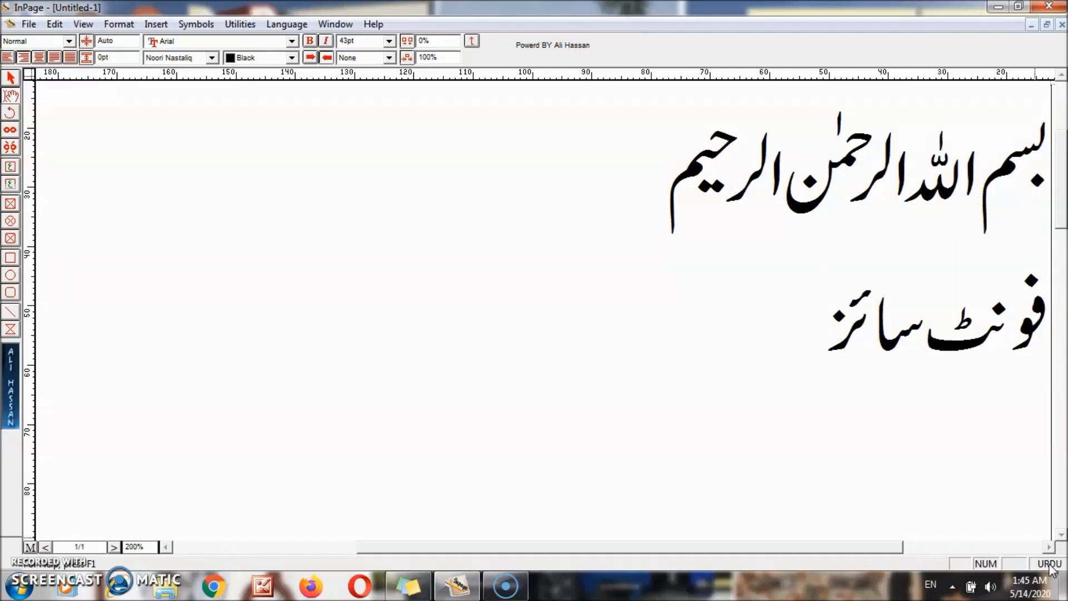
left_click(1050, 564)
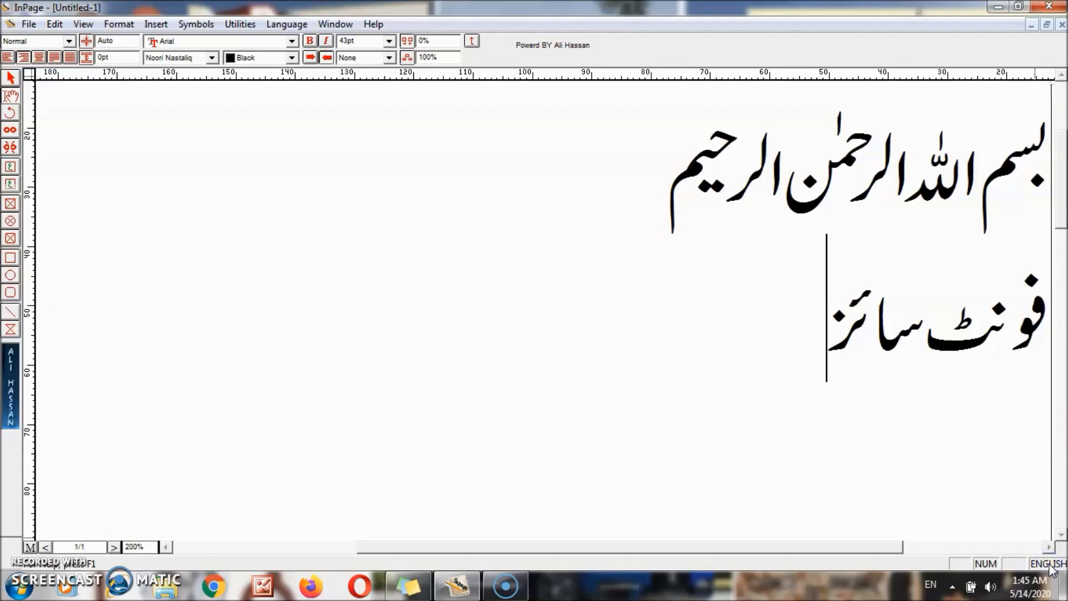
type("Font Zi")
key("BackSpace")
key("BackSpace")
type("Size")
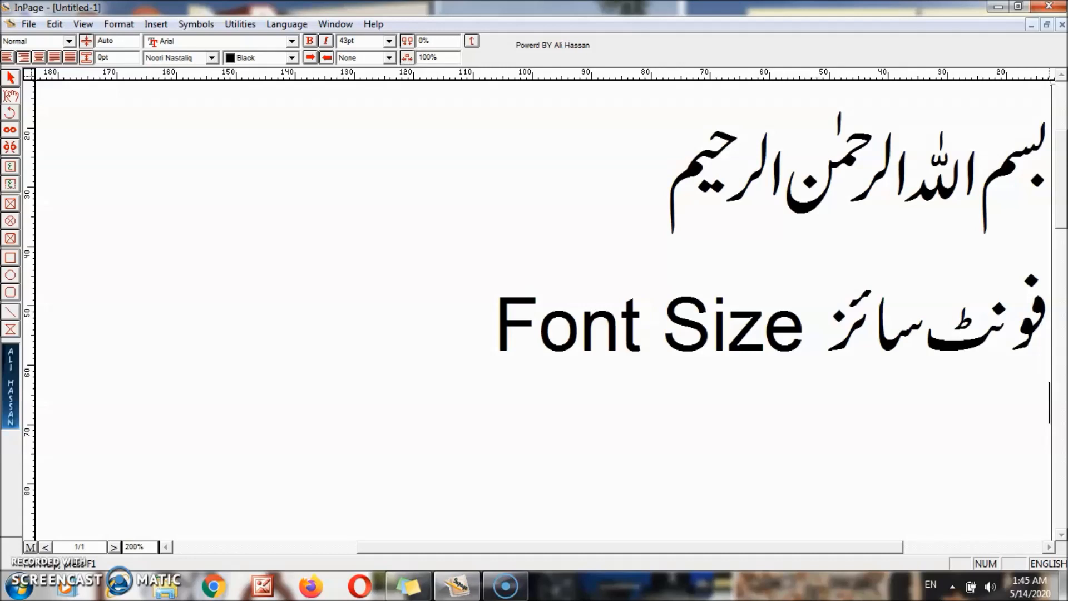
- Type 'English to Urdu Ctrl + Space', test the Ctrl+Space language toggle, and begin a new line
type("English to Urdu")
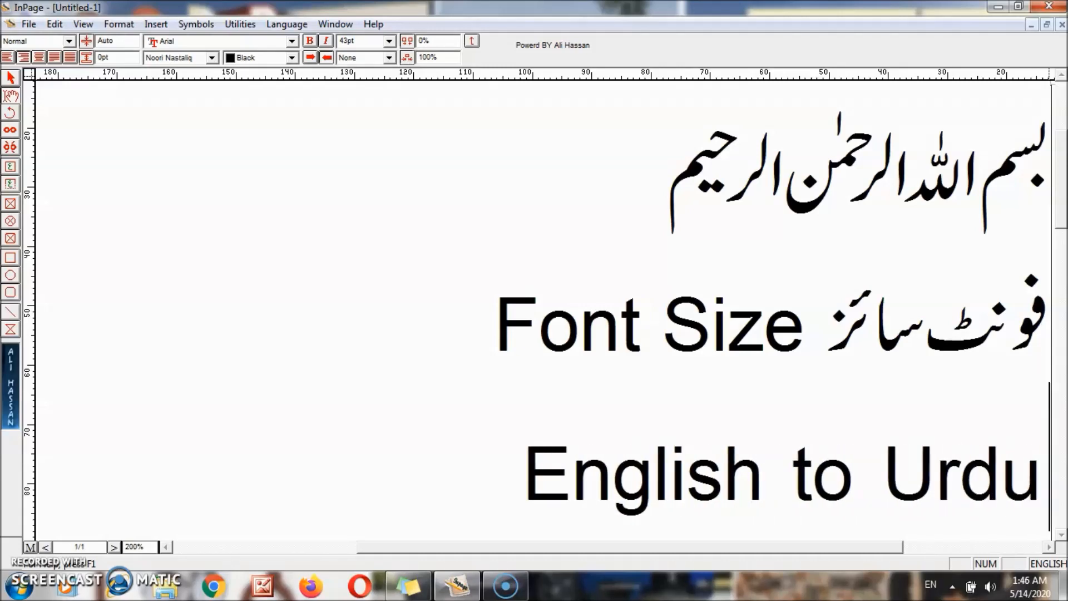
type(" CTrl +")
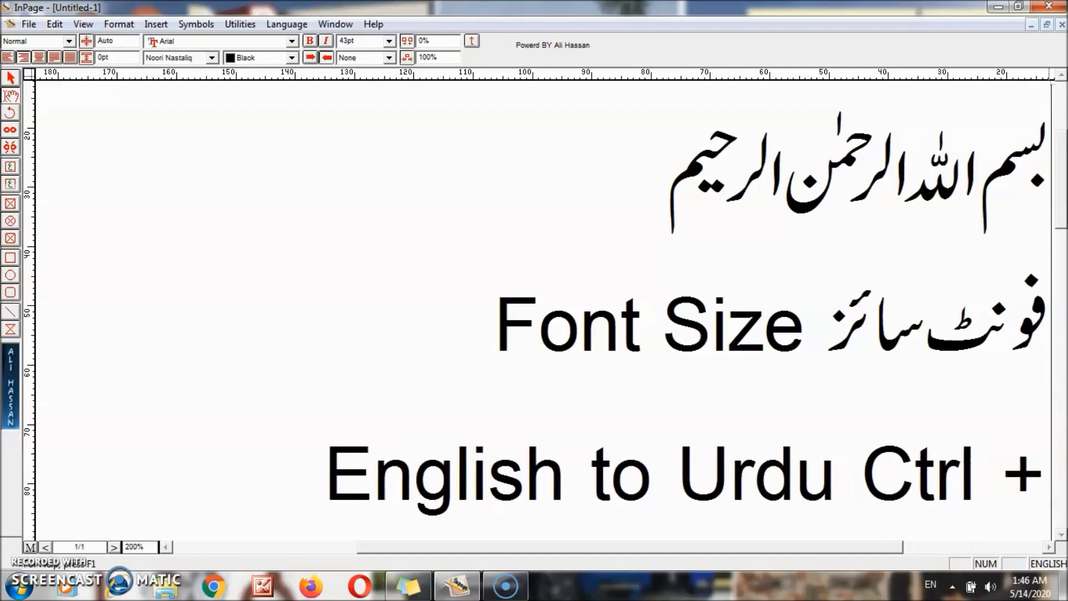
type(" Spac")
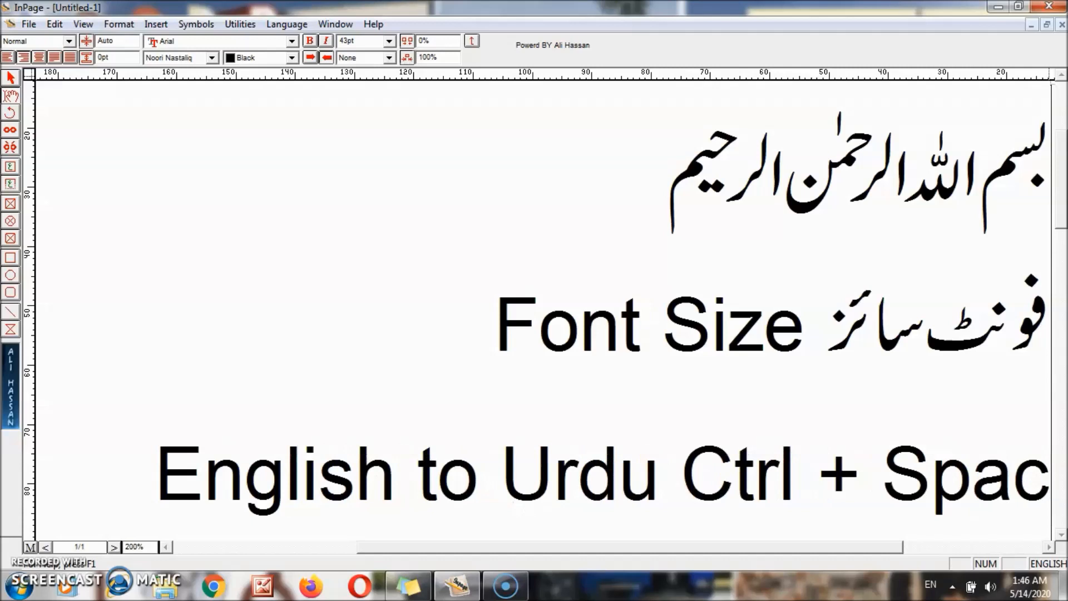
type("e")
key("ctrl+space")
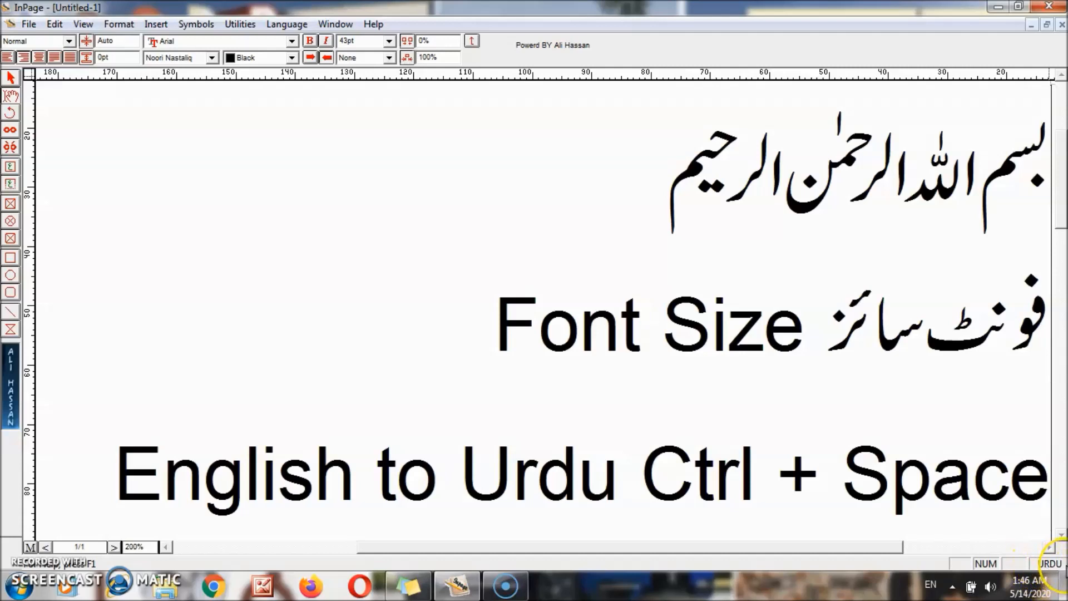
key("ctrl+space")
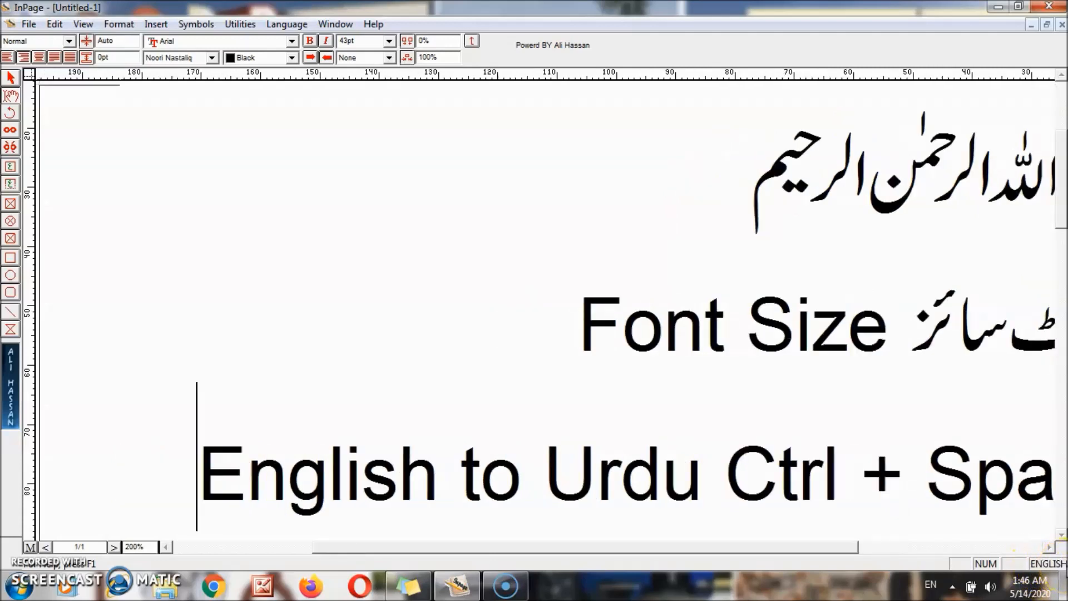
key("ctrl+space")
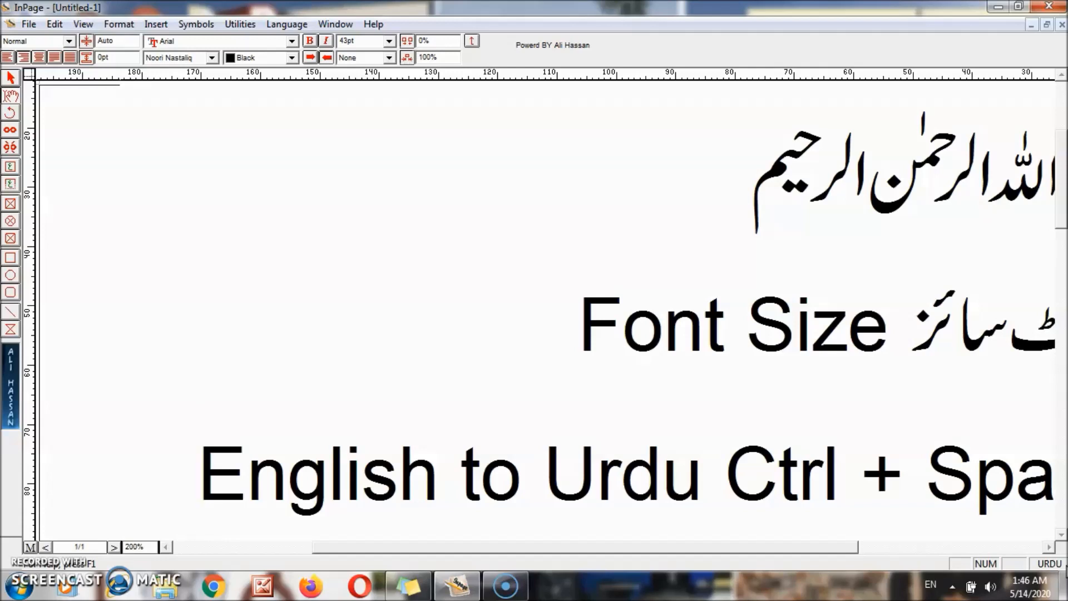
key("End")
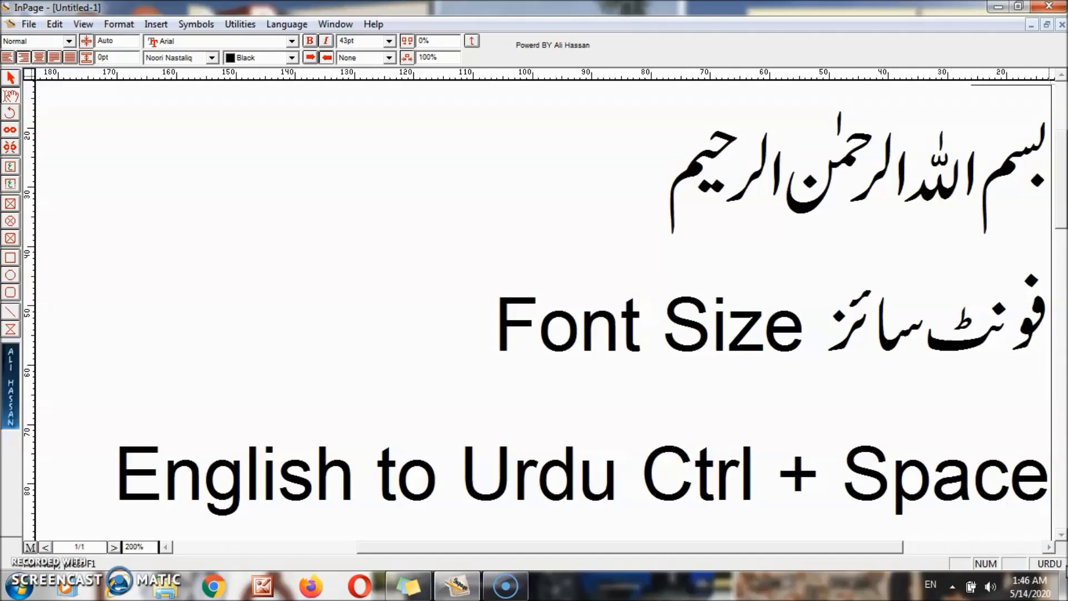
key("Return")
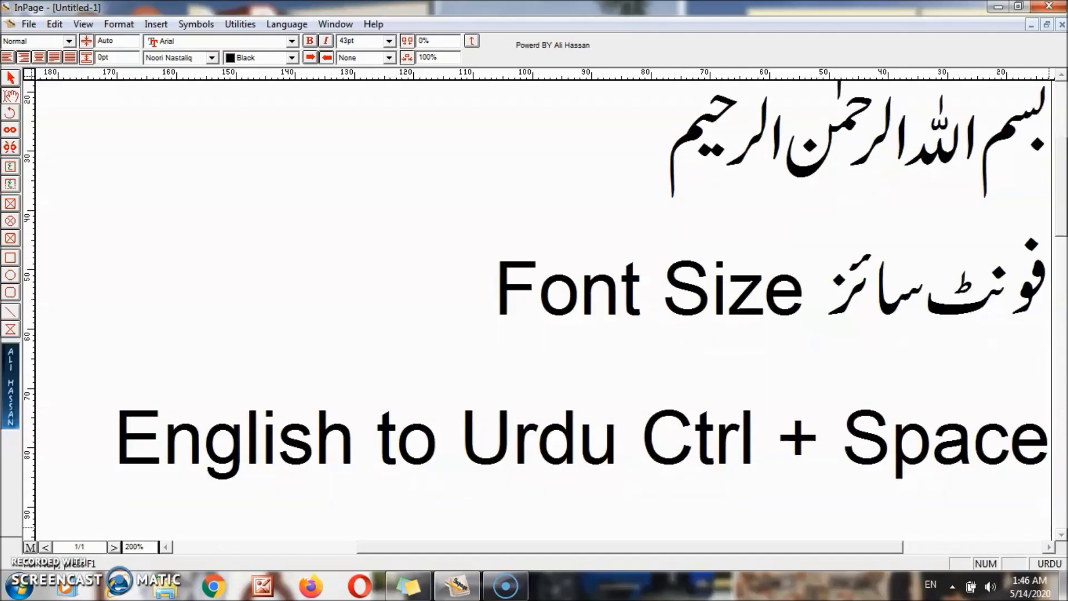
type("نچ")
key("BackSpace")
key("BackSpace")
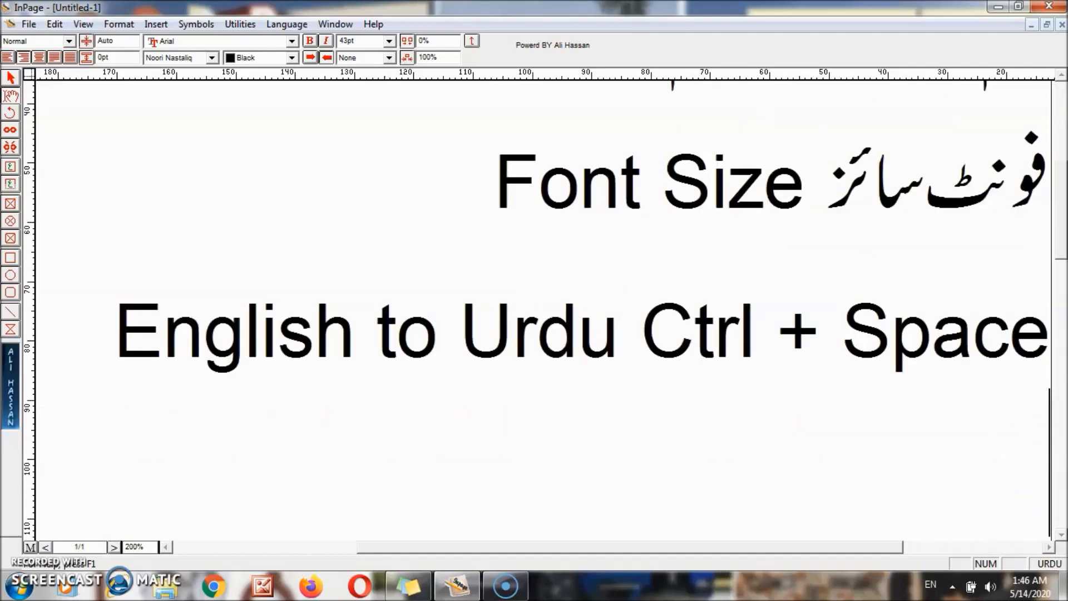
- Add the English lines 'Increase Fontsize Ctrl+F10' and 'Decrease Fontsize Ctrl+F9'
key("ctrl+space")
type("Increase F")
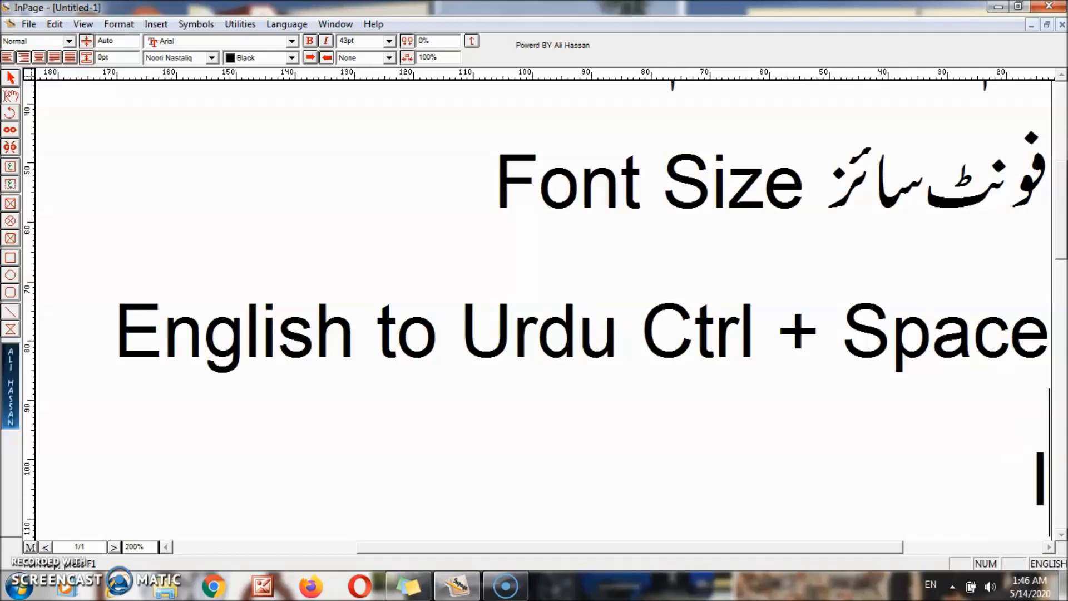
type("ont")
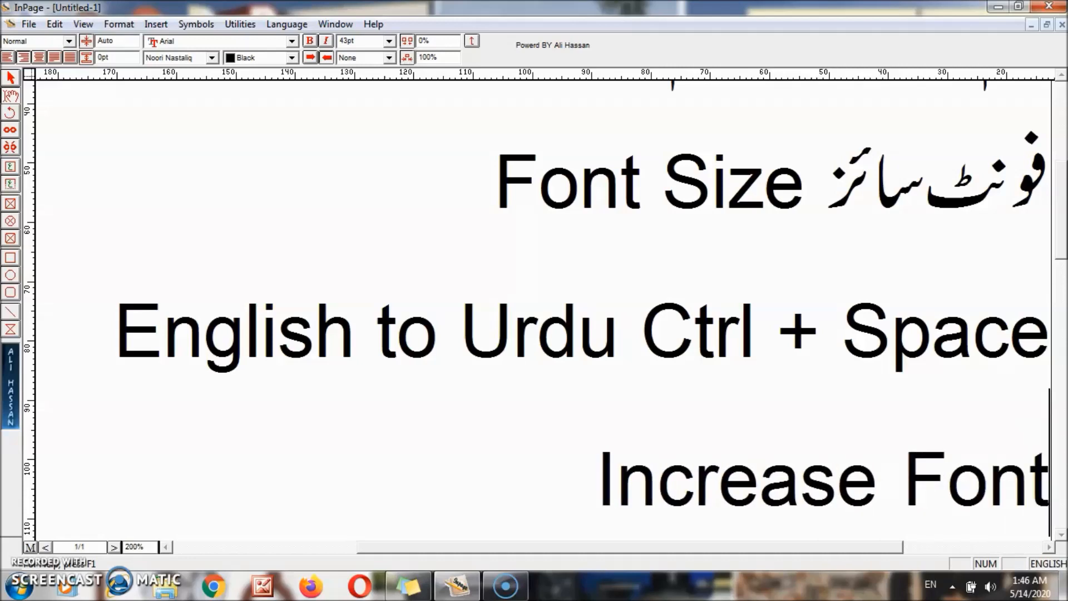
type("size")
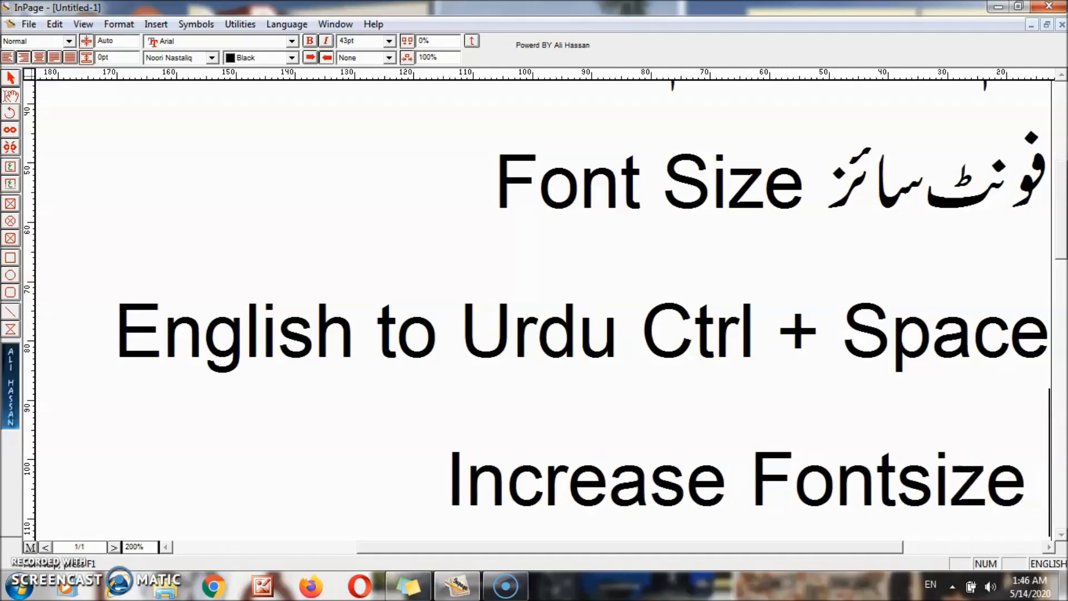
type(" Ctrl+F")
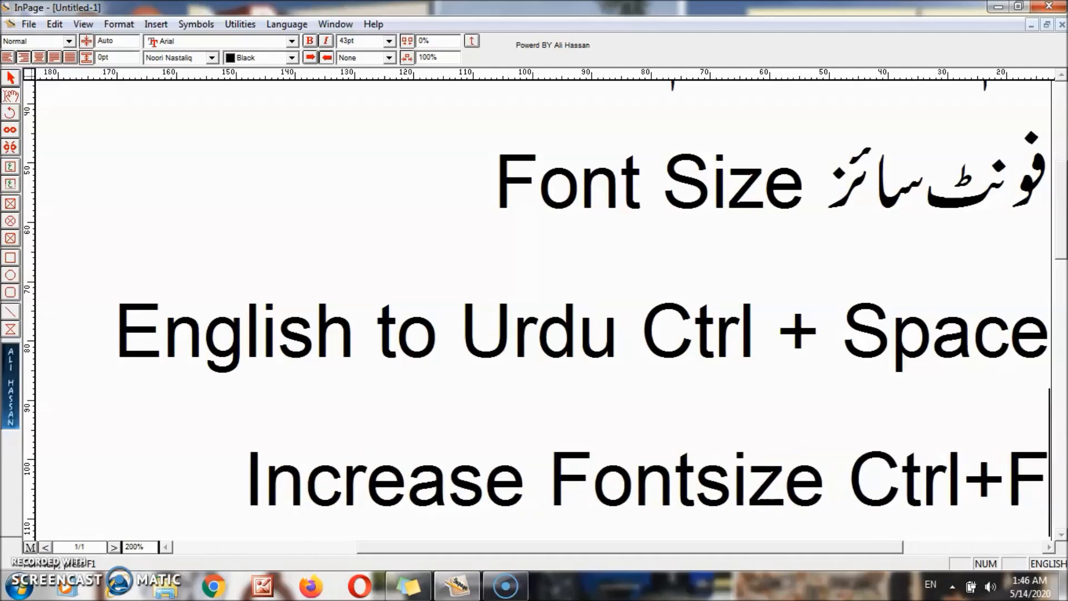
type("10")
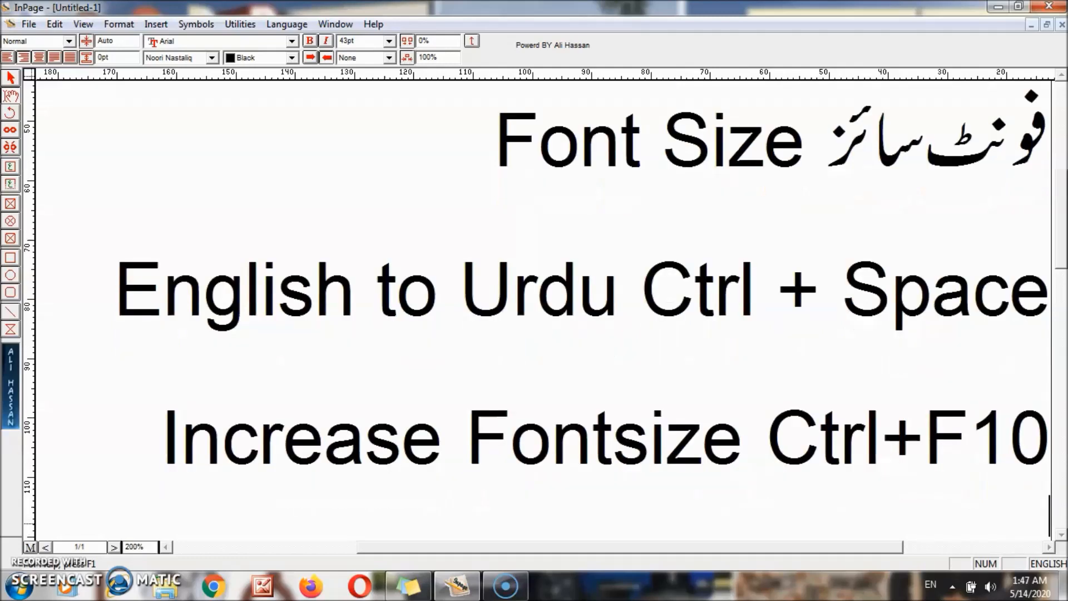
key("Return")
type("Decrease Fontsize CTr")
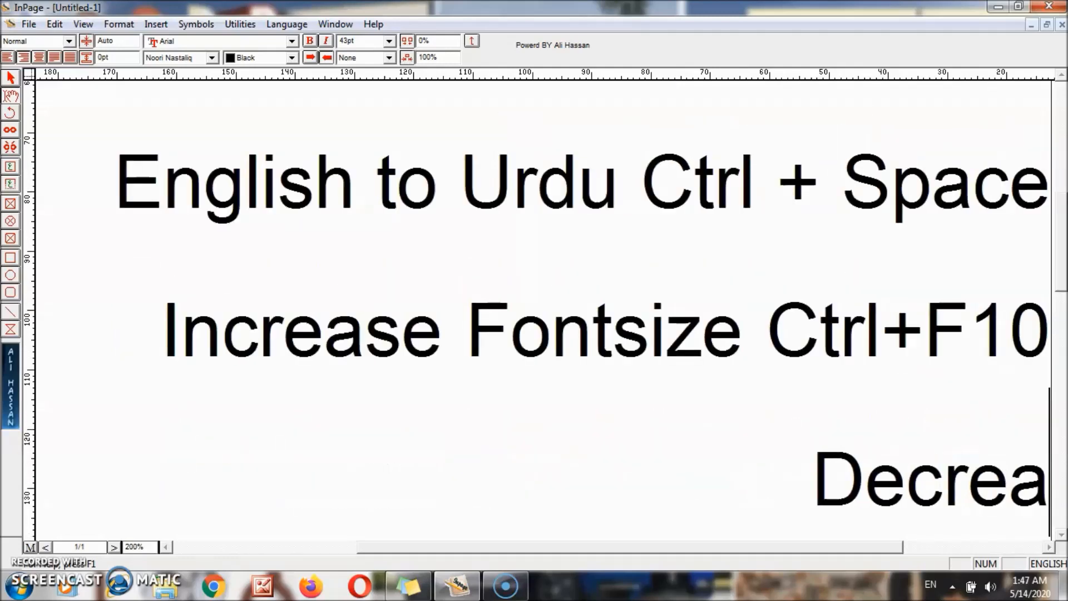
key("BackSpace")
key("BackSpace")
type("trl")
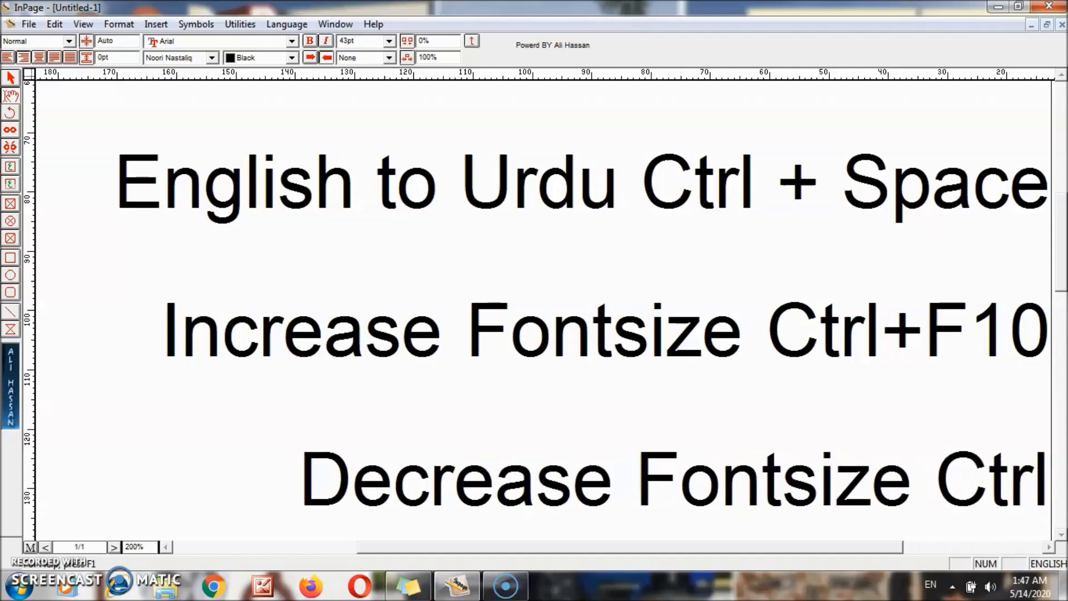
type("+F")
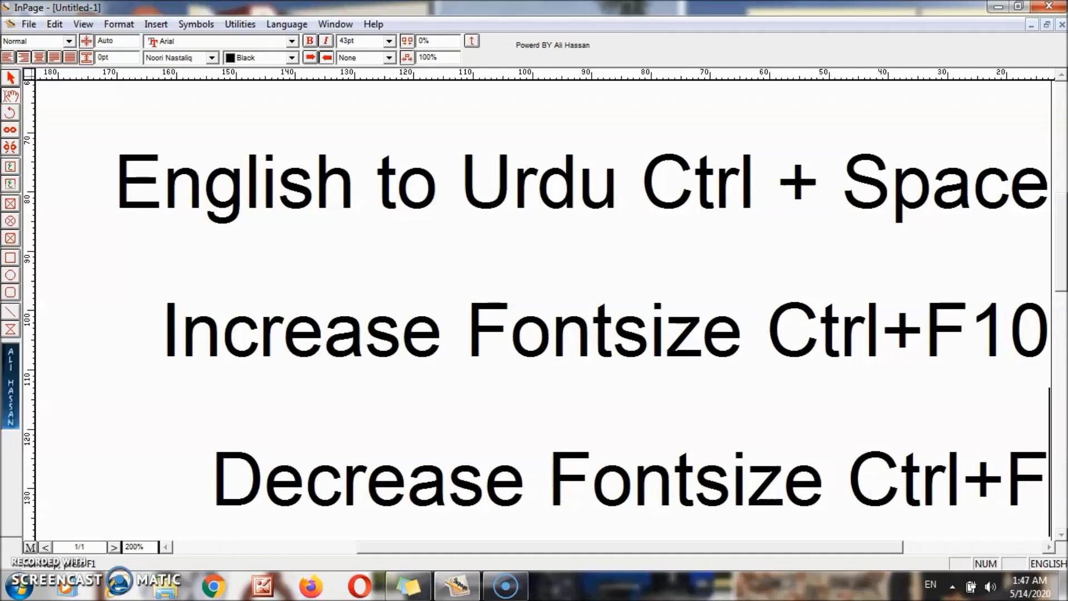
type("9")
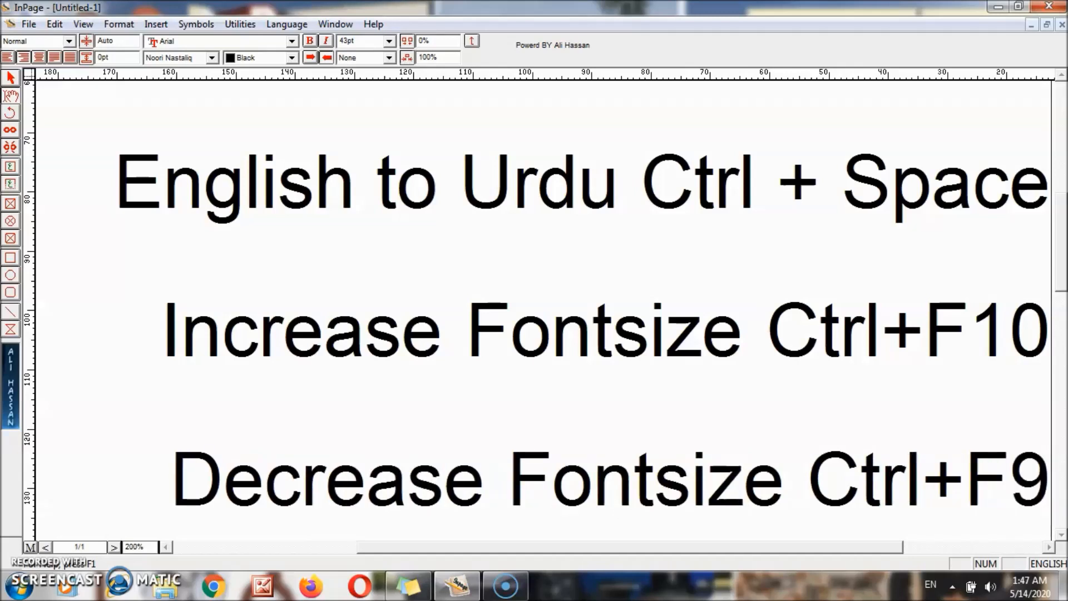
- Select the shortcut lines from the last line up to Font Size
key("Home")
key("End")
key("shift+Up")
key("shift+Up")
key("shift+Up")
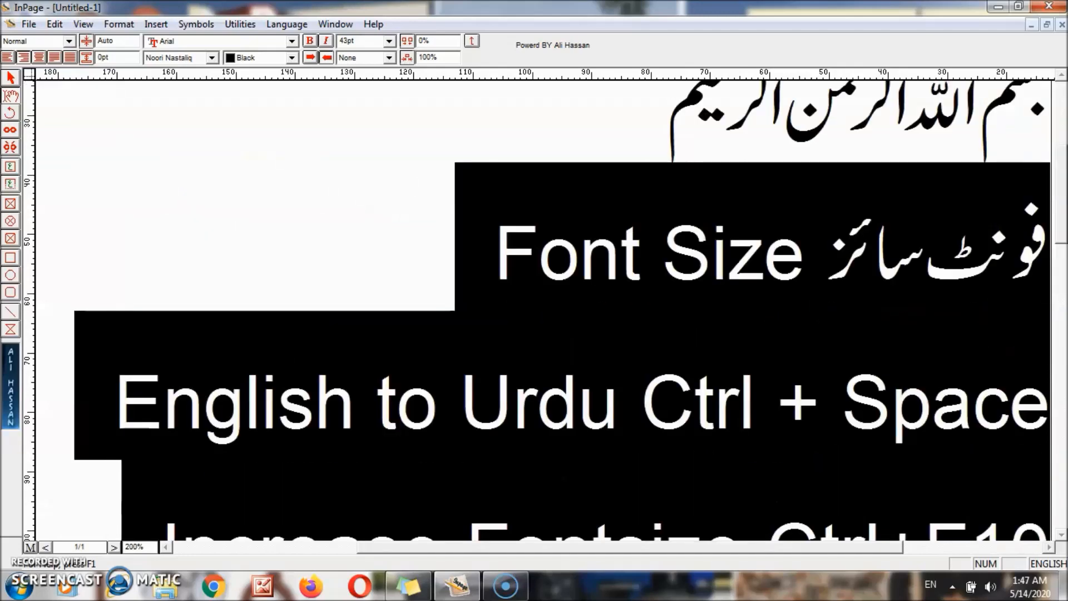
- Resize the selected shortcut lines to 23pt using Ctrl+F9 and Ctrl+F10
key("ctrl+F9")
key("ctrl+F9")
key("ctrl+F9")
key("ctrl+F9")
key("ctrl+F9")
key("ctrl+F9")
key("ctrl+F9")
key("ctrl+F9")
key("ctrl+F9")
key("ctrl+F9")
key("ctrl+F9")
key("ctrl+F9")
key("ctrl+F9")
key("ctrl+F9")
key("ctrl+F9")
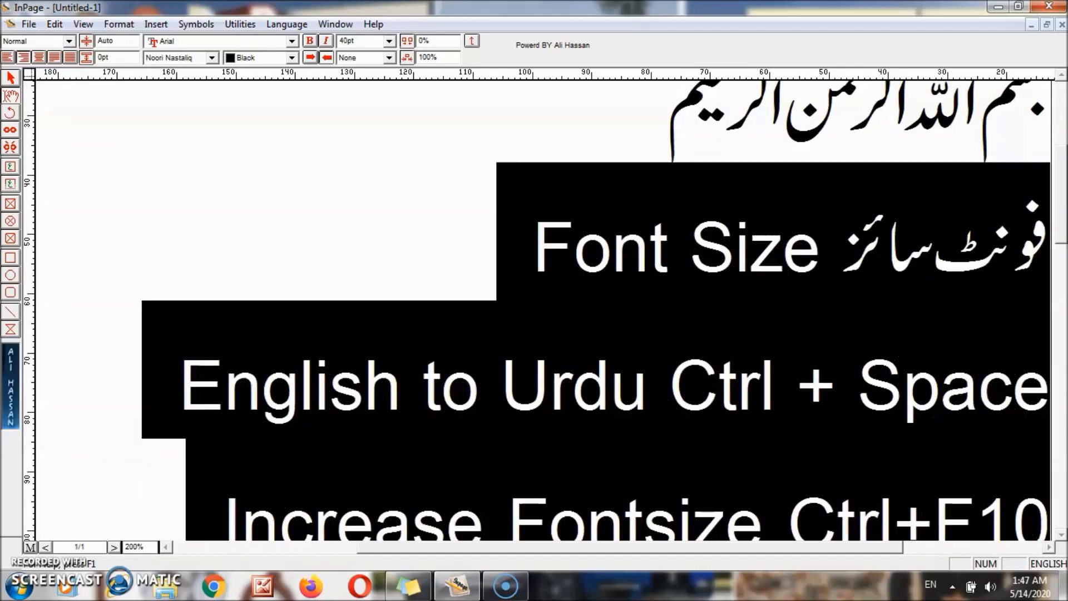
key("ctrl+F9")
key("ctrl+F9")
key("ctrl+F9")
key("ctrl+F9")
key("ctrl+F9")
key("ctrl+F9")
key("ctrl+F9")
key("ctrl+F9")
key("ctrl+F9")
key("ctrl+F9")
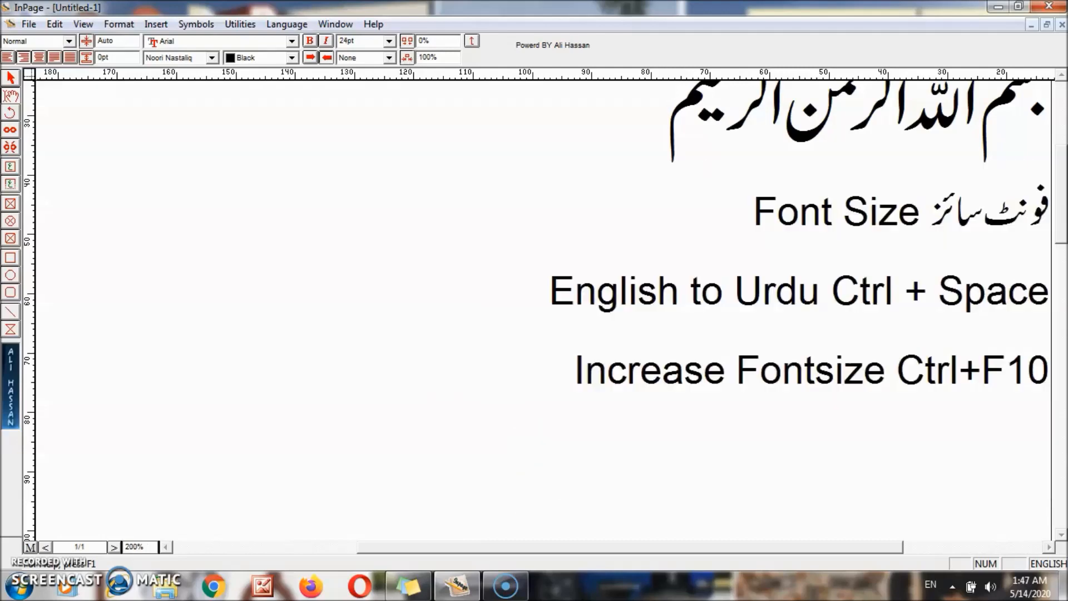
key("ctrl+F10")
key("ctrl+F10")
key("ctrl+F10")
key("ctrl+F10")
key("ctrl+F10")
key("ctrl+F10")
key("ctrl+F10")
key("ctrl+F10")
key("ctrl+F10")
key("ctrl+F10")
key("ctrl+F10")
key("ctrl+F10")
key("ctrl+F10")
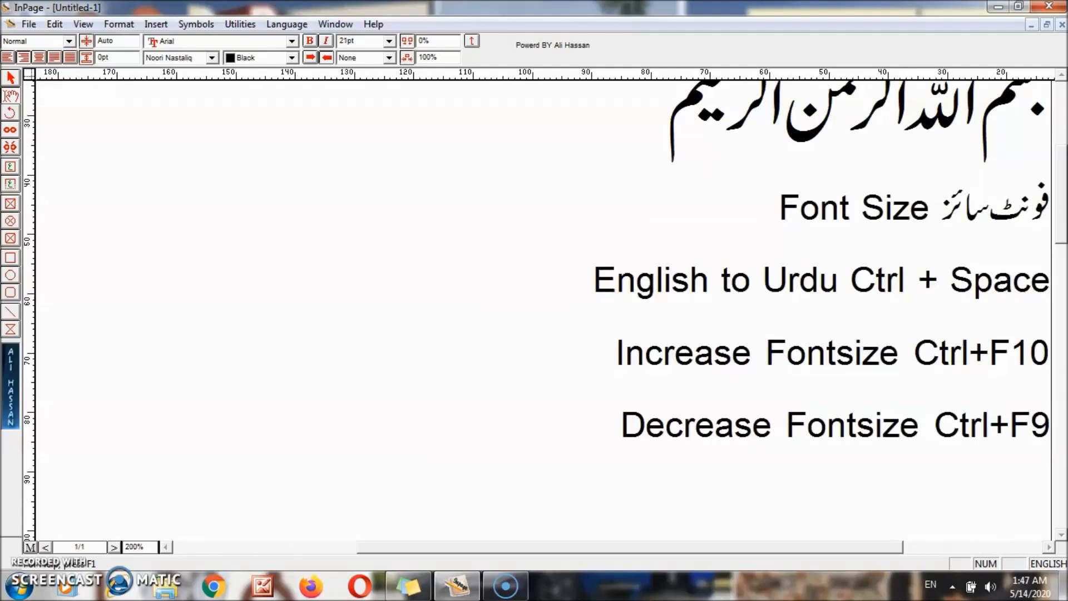
key("ctrl+F10")
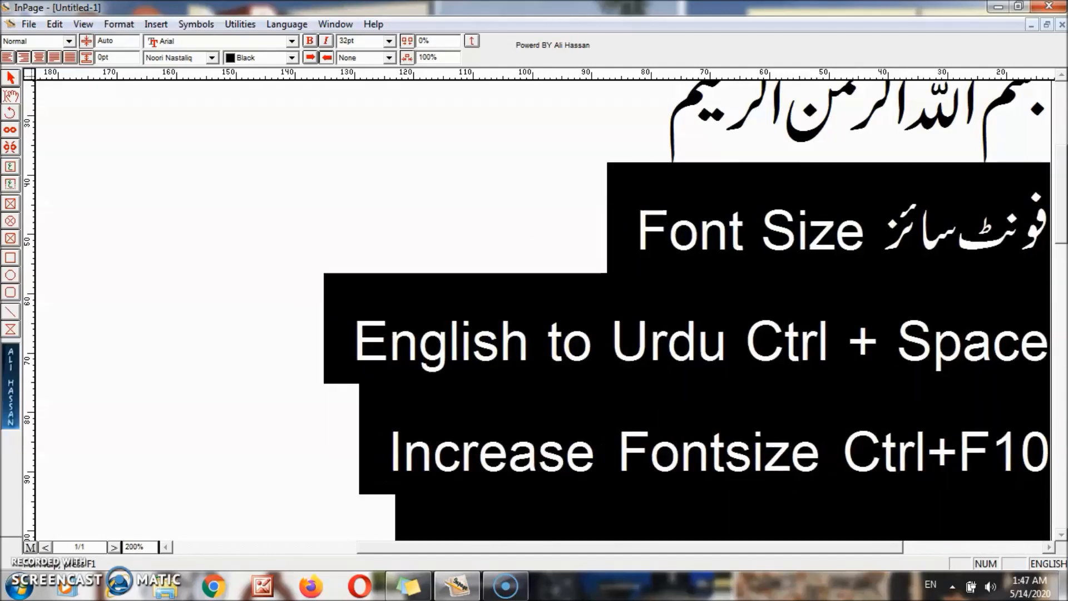
key("ctrl+F9")
key("ctrl+F9")
key("ctrl+F9")
key("ctrl+F9")
key("ctrl+F9")
key("ctrl+F9")
key("ctrl+F9")
key("ctrl+F9")
key("ctrl+F9")
key("ctrl+F9")
key("ctrl+F9")
key("ctrl+F9")
key("ctrl+F9")
key("ctrl+F9")
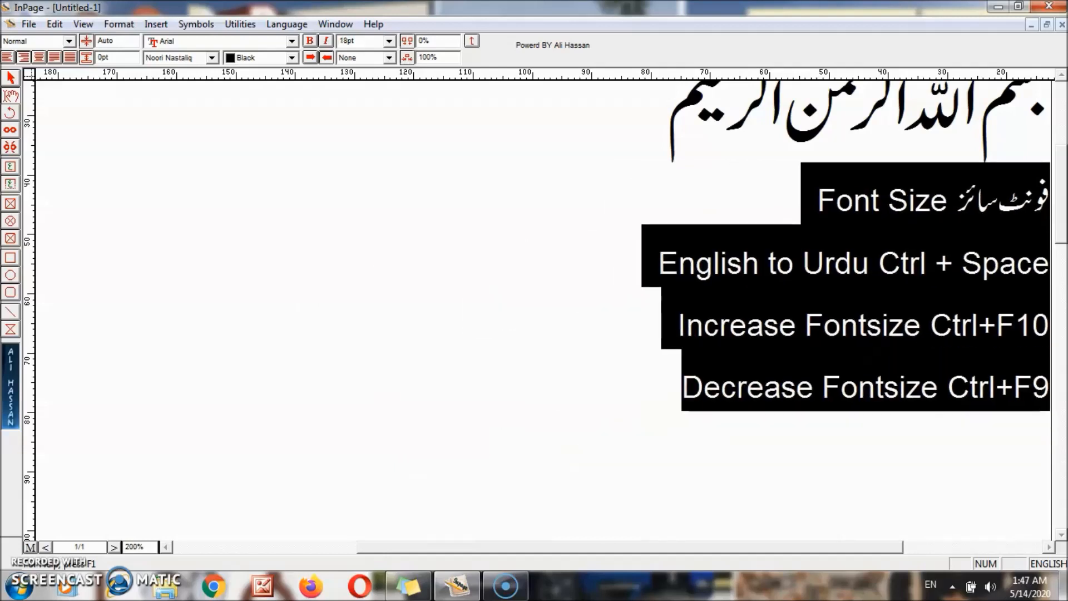
key("ctrl+F10")
key("ctrl+F10")
key("ctrl+F10")
key("ctrl+F10")
key("ctrl+F10")
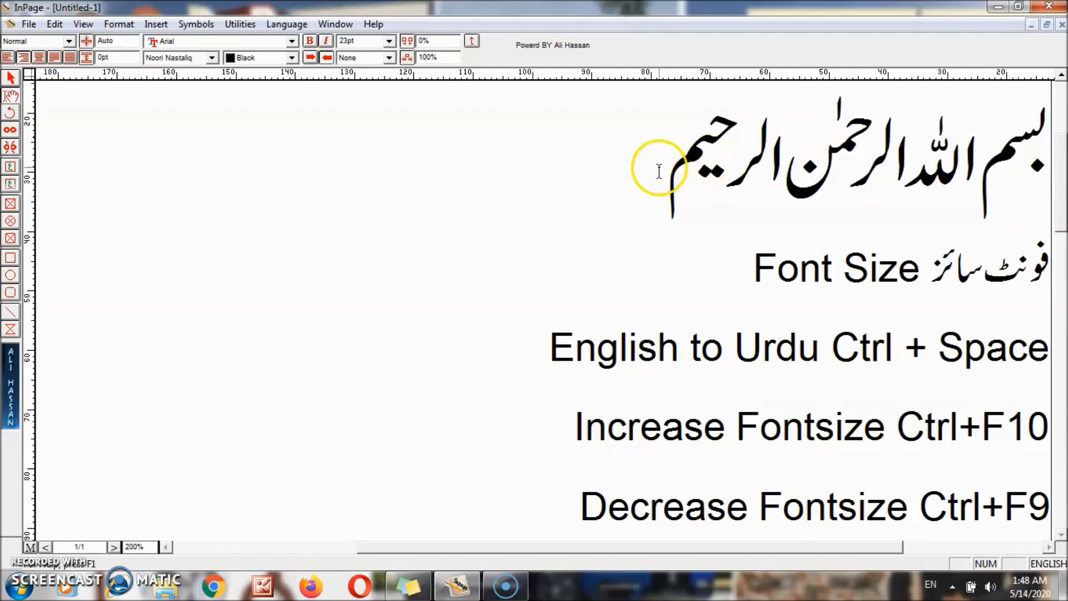
left_click_drag(668, 167, 1033, 155)
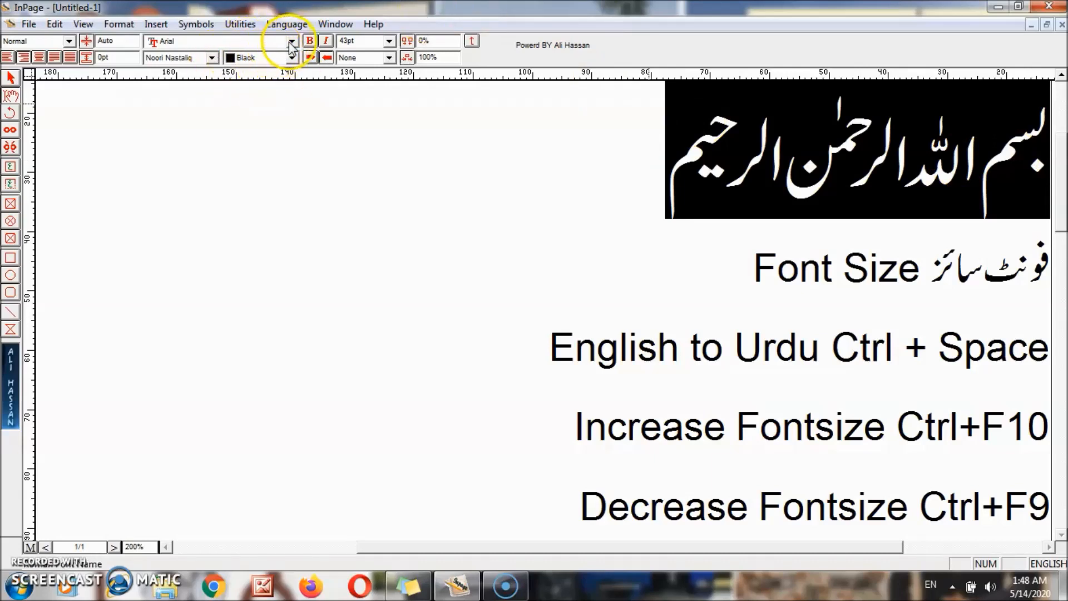
left_click(212, 58)
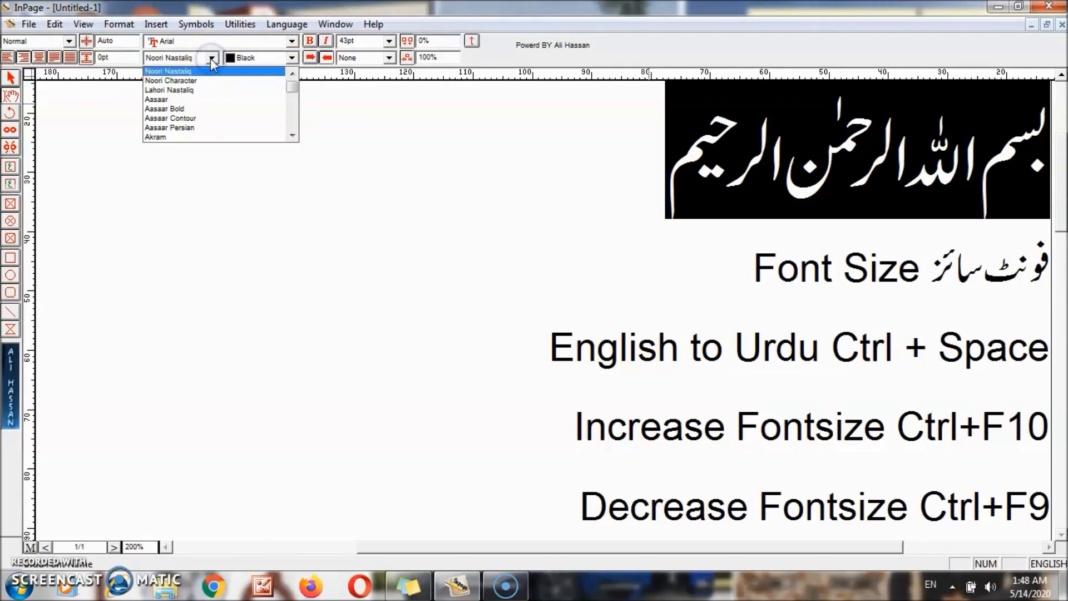
left_click(198, 99)
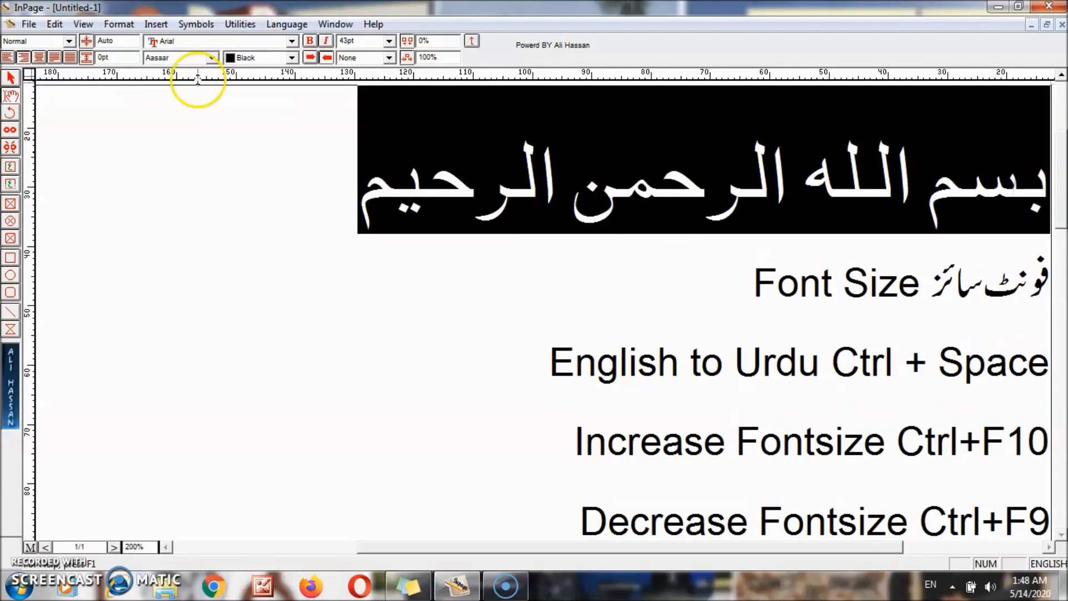
left_click(212, 58)
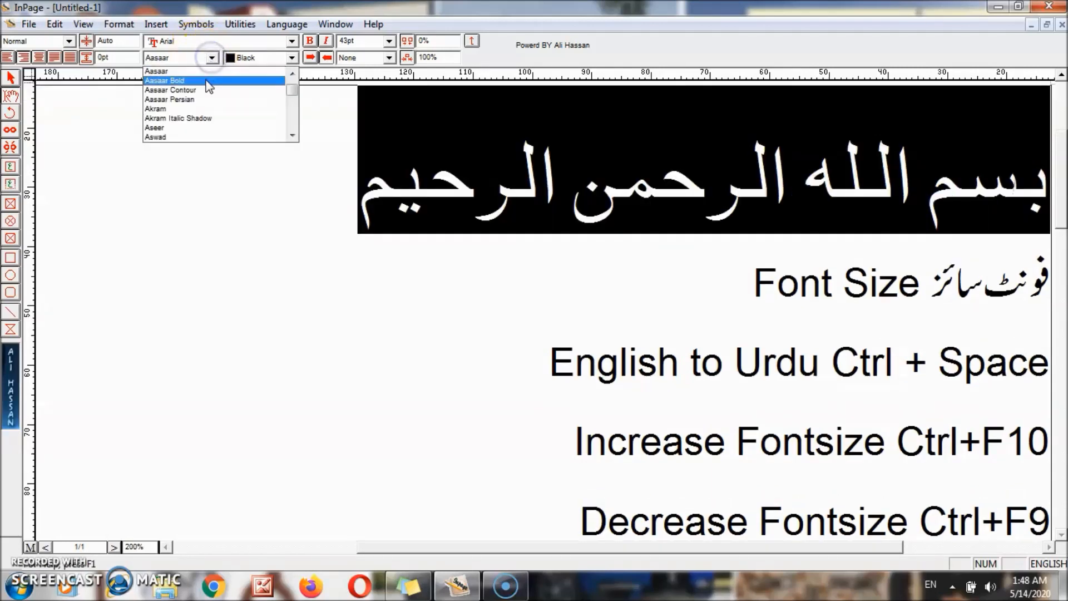
left_click(201, 109)
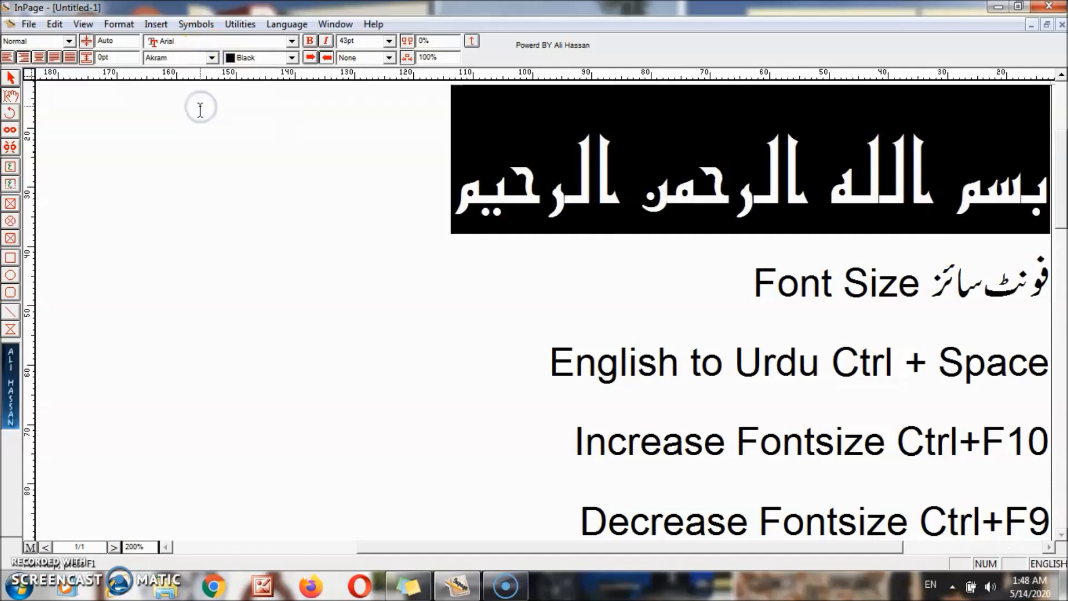
left_click(212, 58)
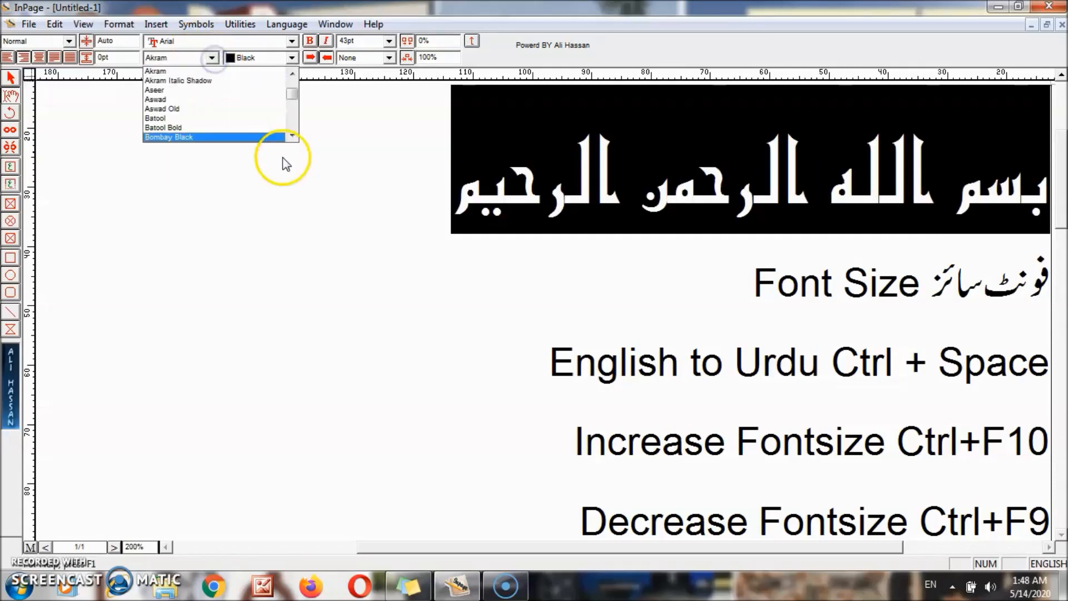
left_click(259, 120)
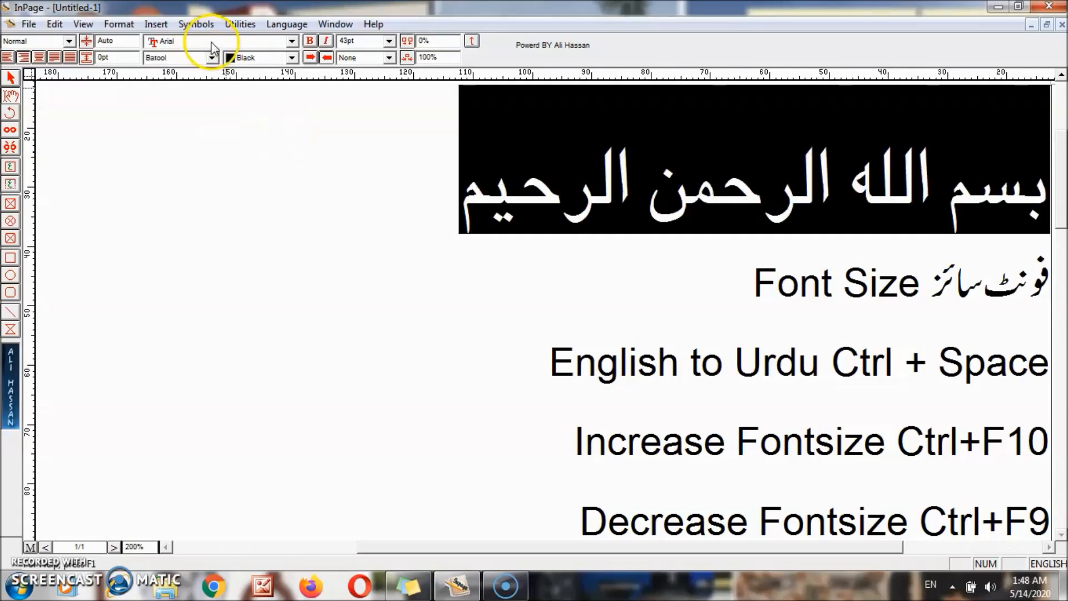
left_click(212, 58)
left_click(292, 136)
left_click(292, 136)
left_click(292, 136)
left_click(292, 136)
left_click(222, 111)
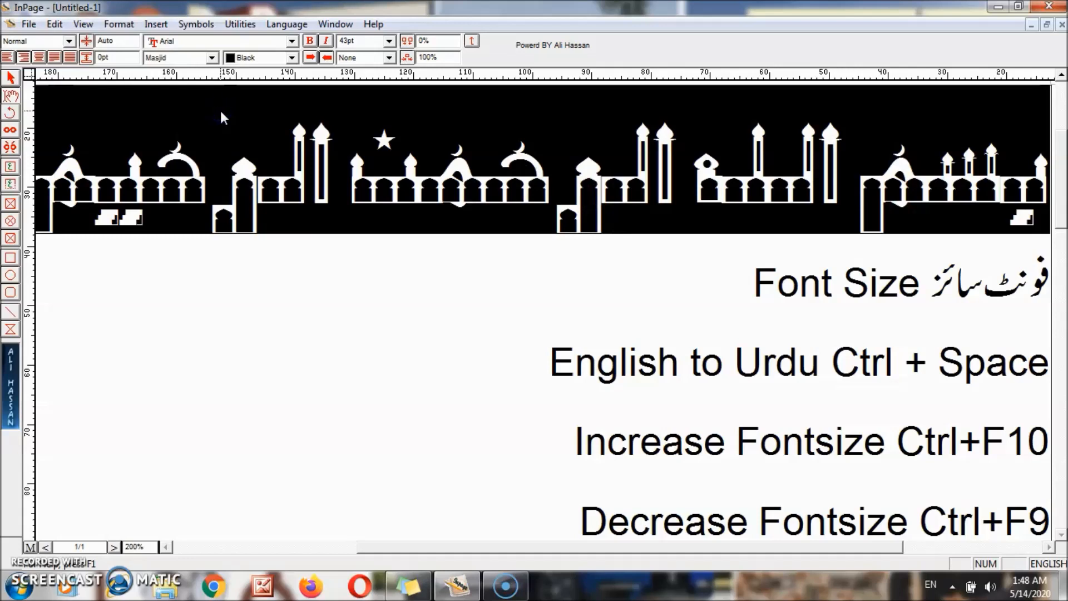
left_click(213, 58)
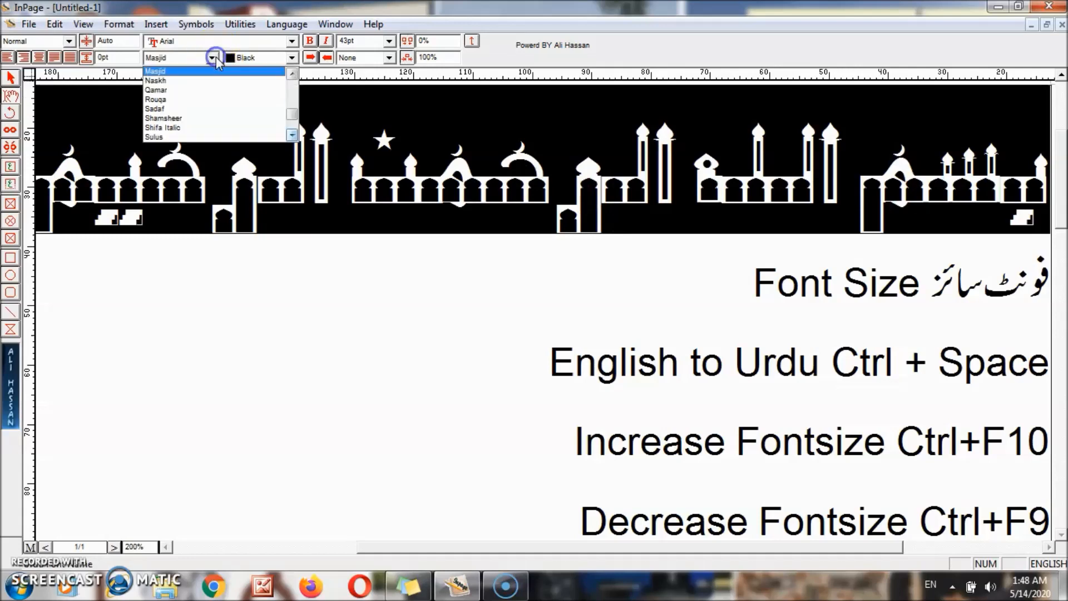
left_click_drag(292, 113, 291, 76)
left_click(224, 71)
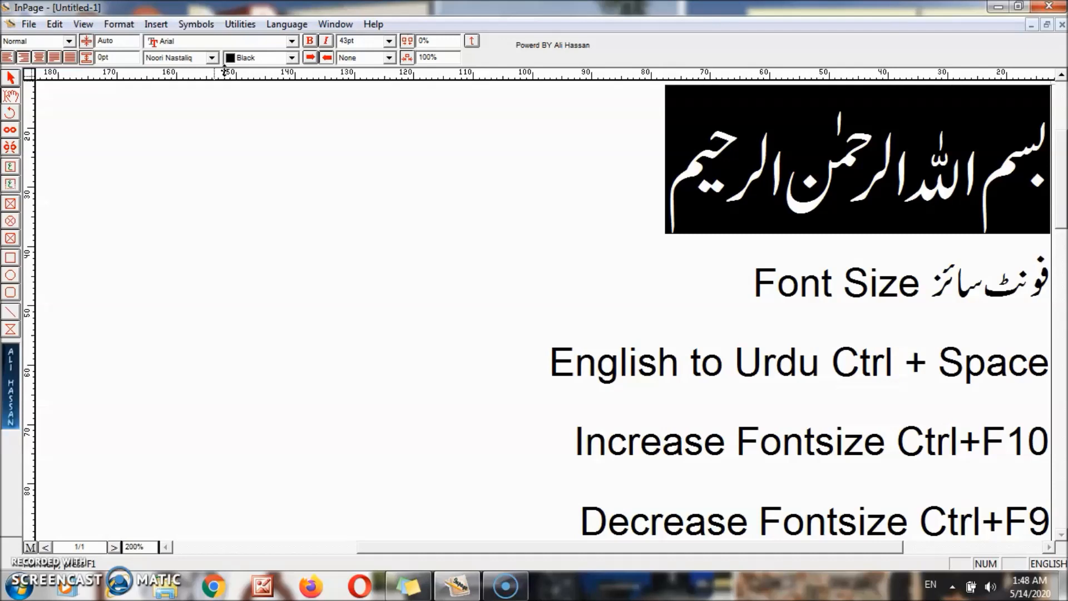
- Try red and then green as the Bismillah heading's text colour
left_click(292, 58)
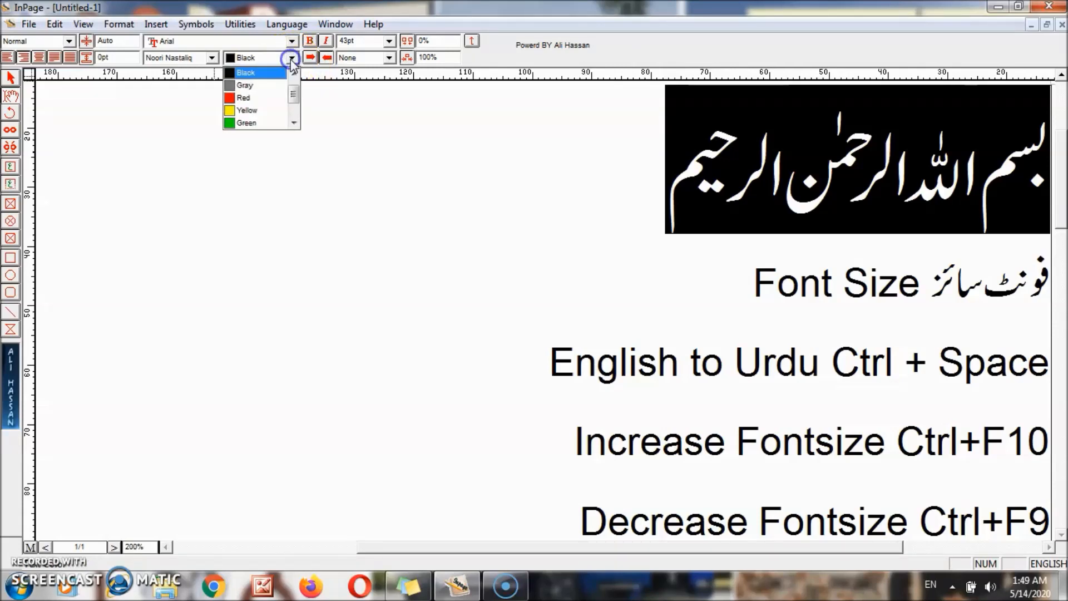
left_click(259, 99)
left_click(462, 217)
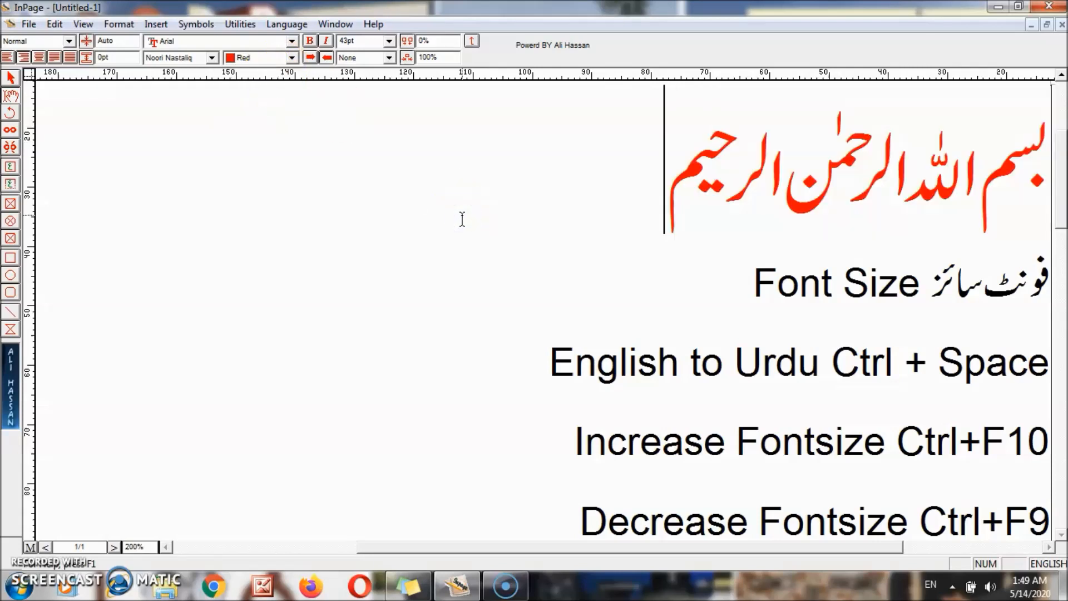
left_click(656, 203)
left_click_drag(666, 167, 1027, 168)
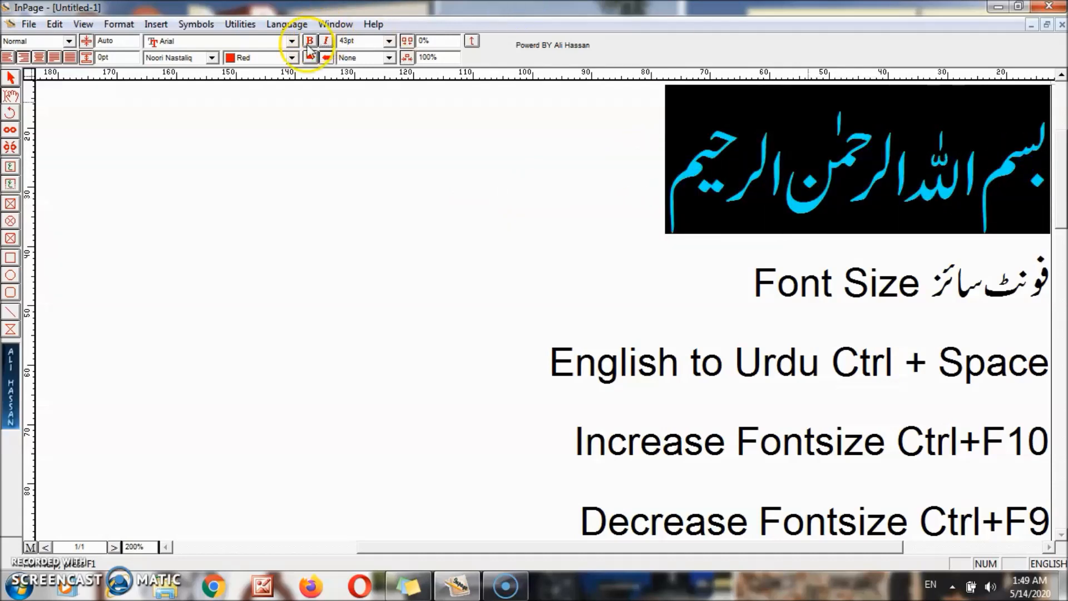
left_click(291, 58)
left_click(259, 98)
left_click(389, 220)
- Colour the Bismillah heading blue, then select the whole line again
left_click_drag(668, 186, 1030, 197)
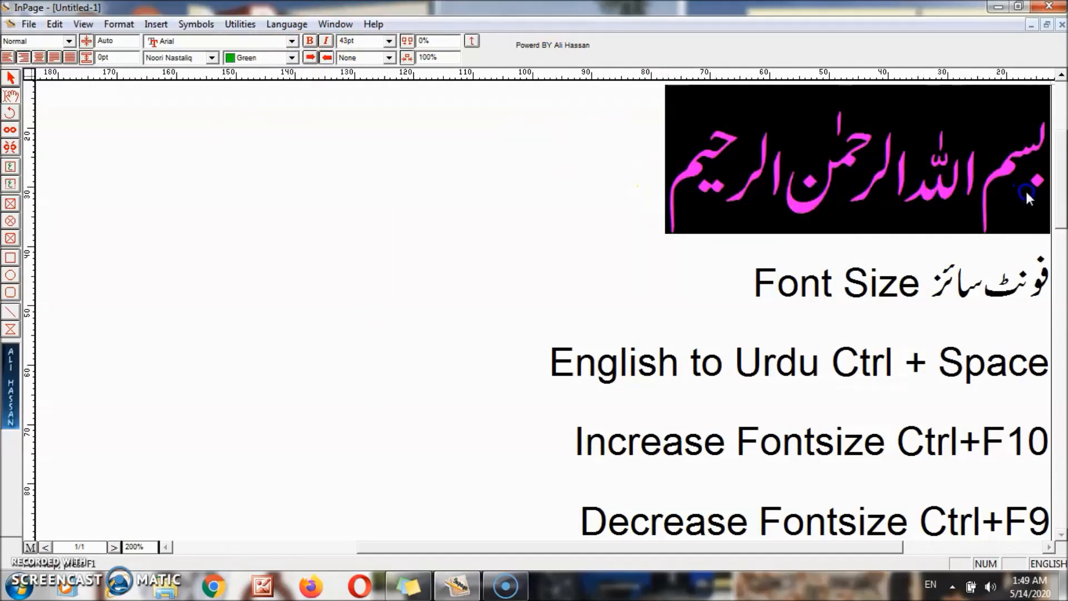
left_click(290, 57)
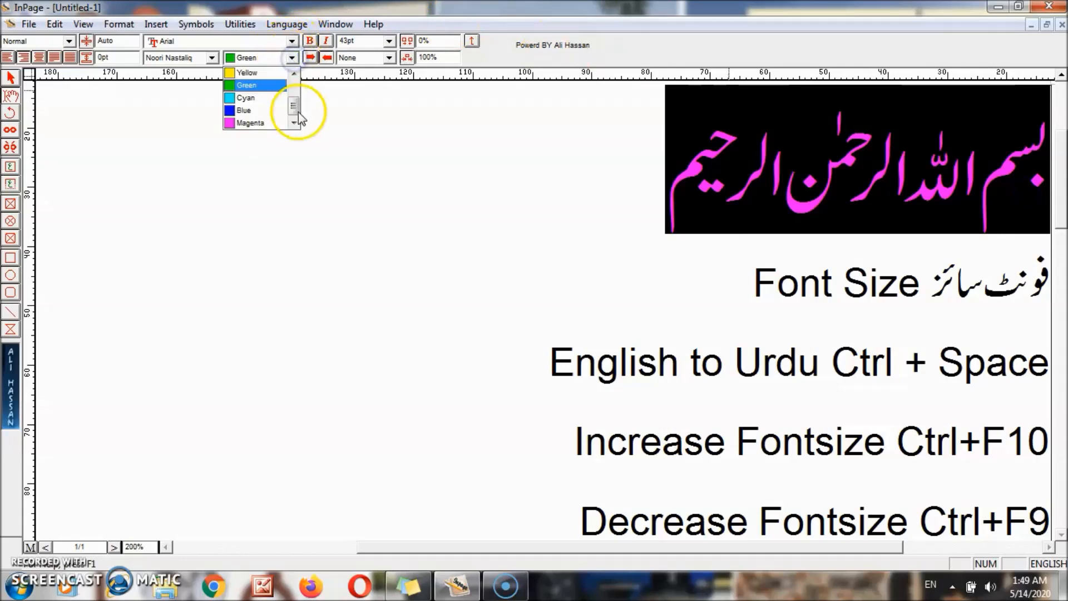
left_click(259, 110)
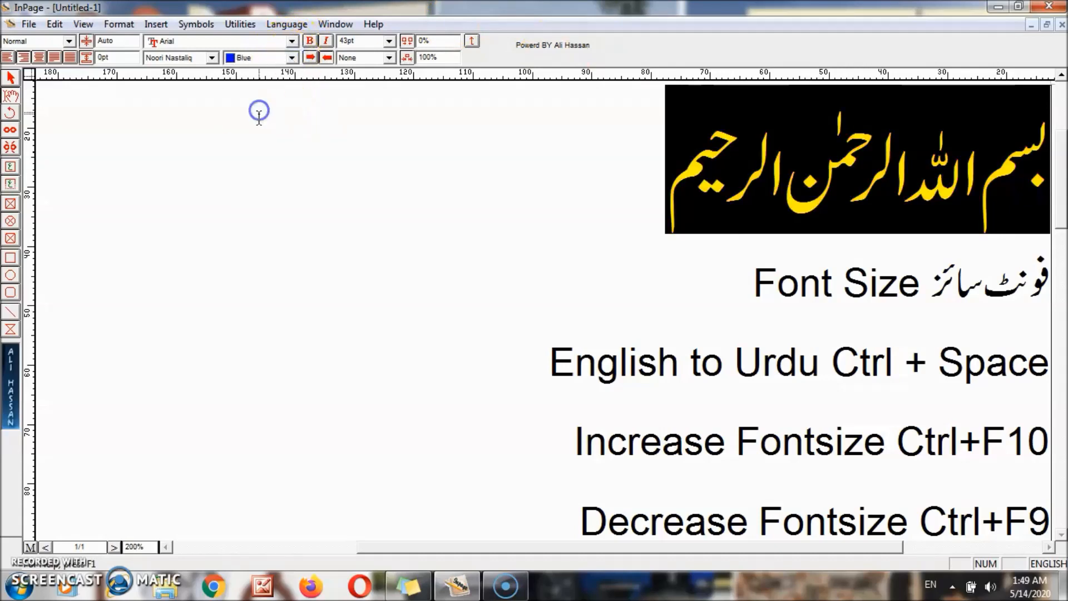
left_click(377, 236)
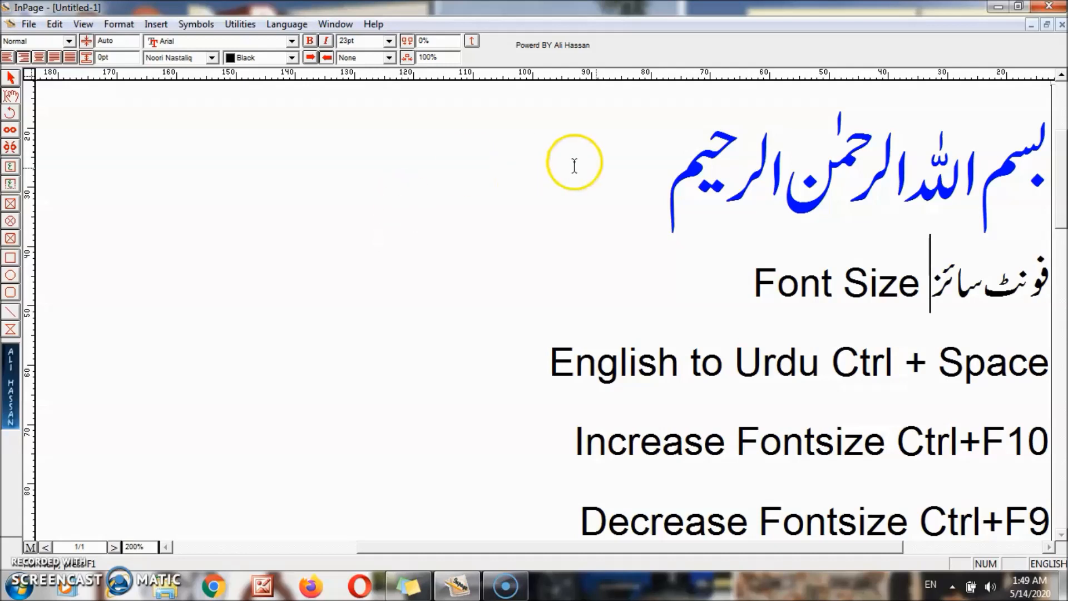
left_click(680, 171)
left_click_drag(680, 170, 1035, 179)
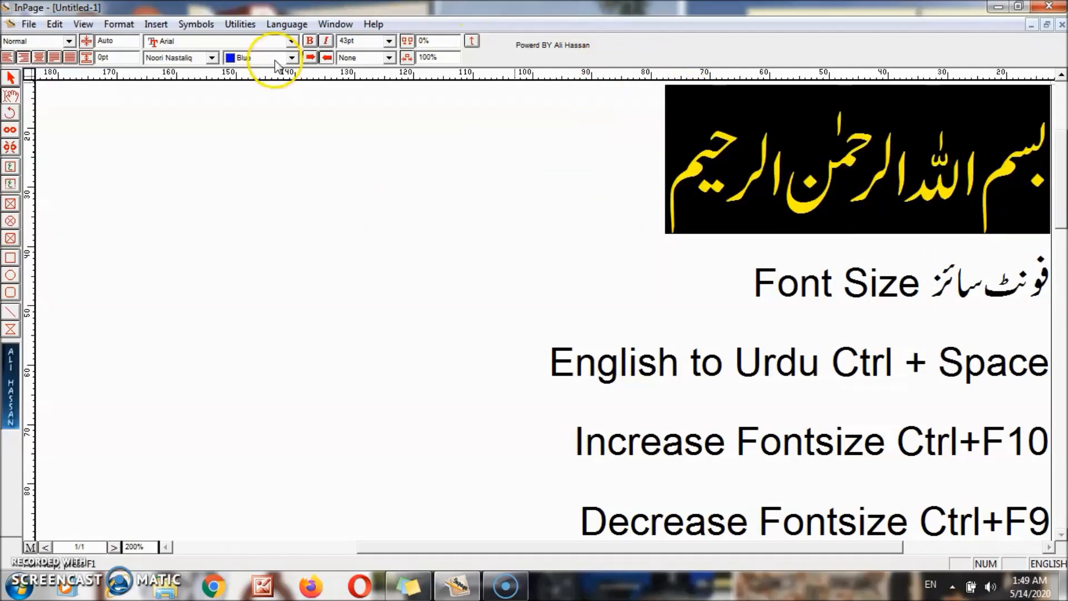
left_click(310, 43)
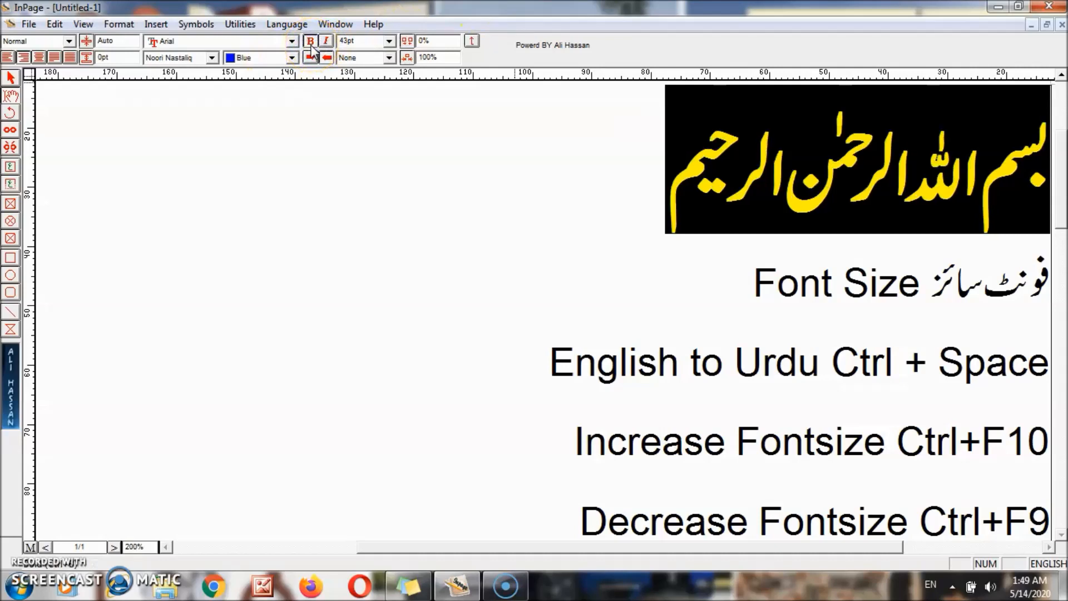
left_click(312, 46)
left_click(311, 46)
left_click(312, 45)
left_click(312, 45)
left_click(312, 45)
left_click(312, 46)
left_click(311, 46)
left_click(311, 46)
left_click(311, 46)
left_click(311, 46)
left_click(312, 45)
left_click(312, 46)
left_click(312, 45)
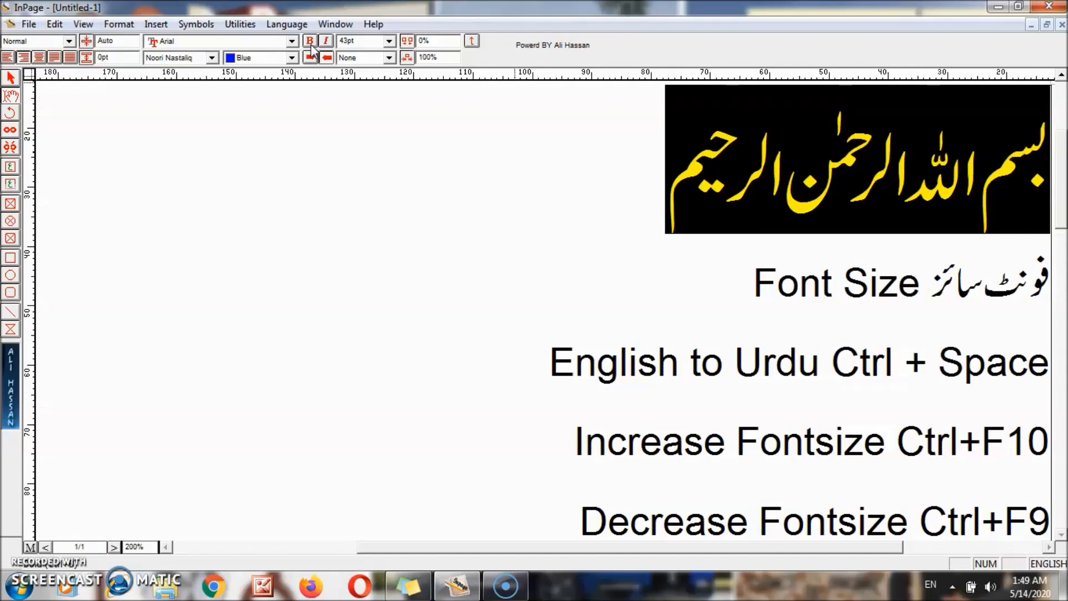
left_click(326, 42)
left_click(326, 43)
left_click(327, 42)
left_click(327, 42)
left_click(326, 42)
left_click(326, 42)
left_click(326, 43)
left_click(326, 42)
left_click(326, 43)
left_click(327, 42)
left_click(391, 211)
left_click(389, 58)
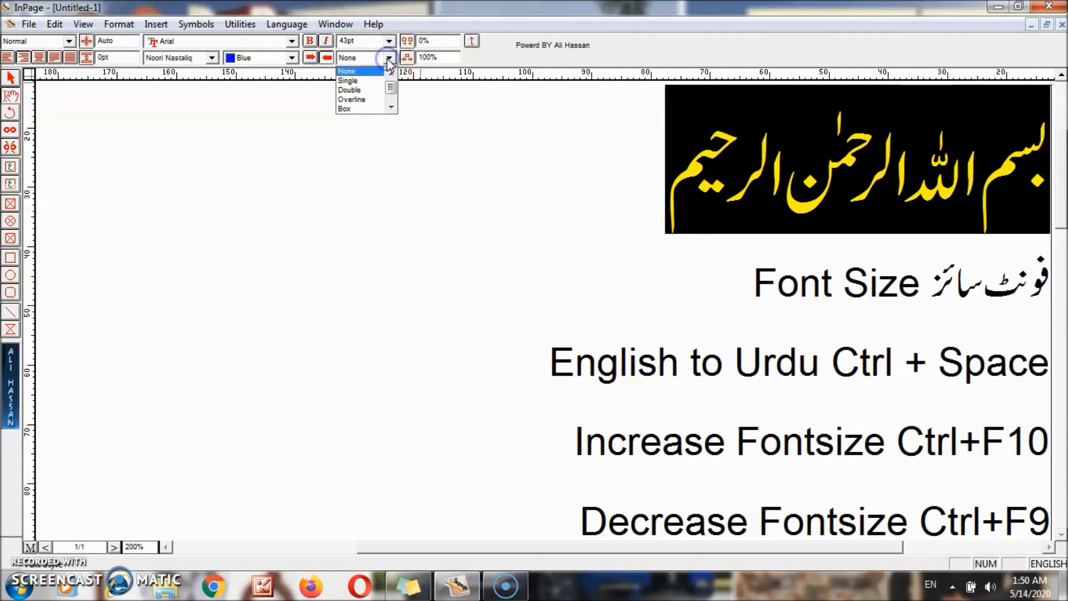
left_click(368, 84)
left_click(447, 196)
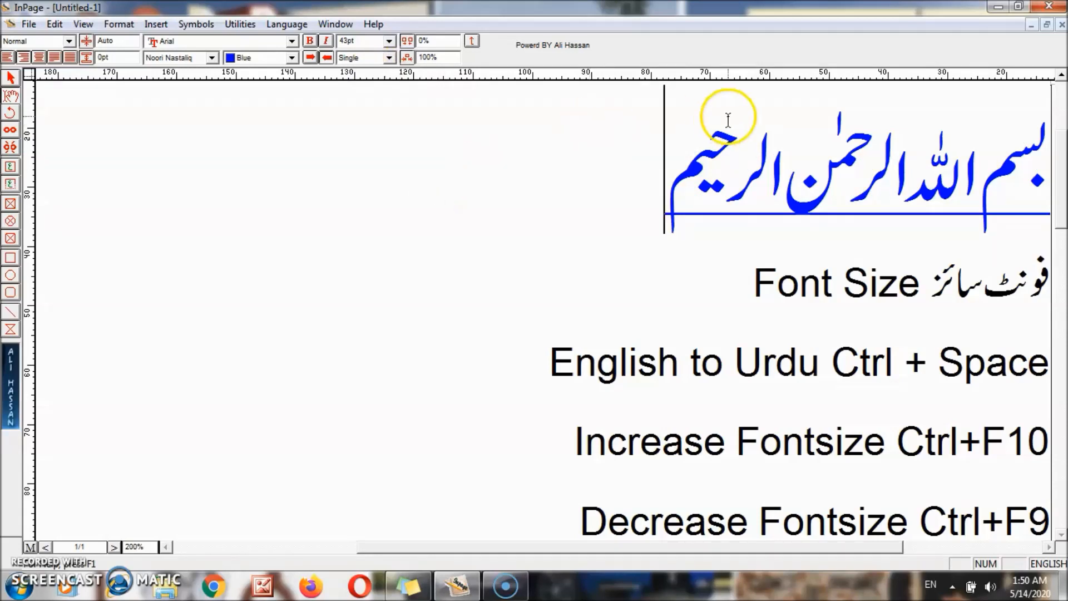
left_click_drag(692, 204, 1054, 167)
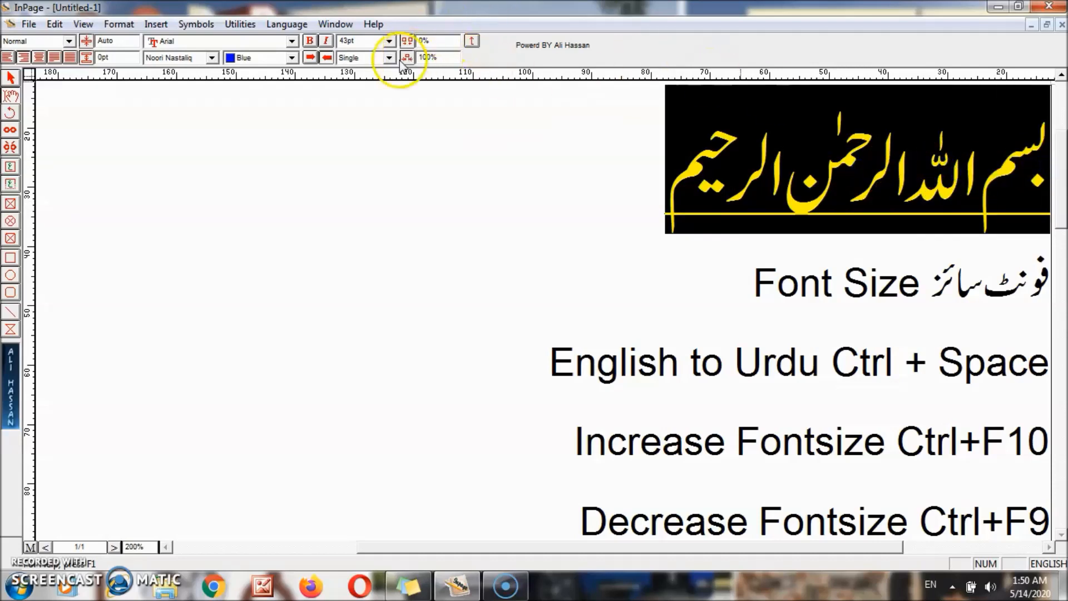
left_click(389, 58)
left_click(365, 82)
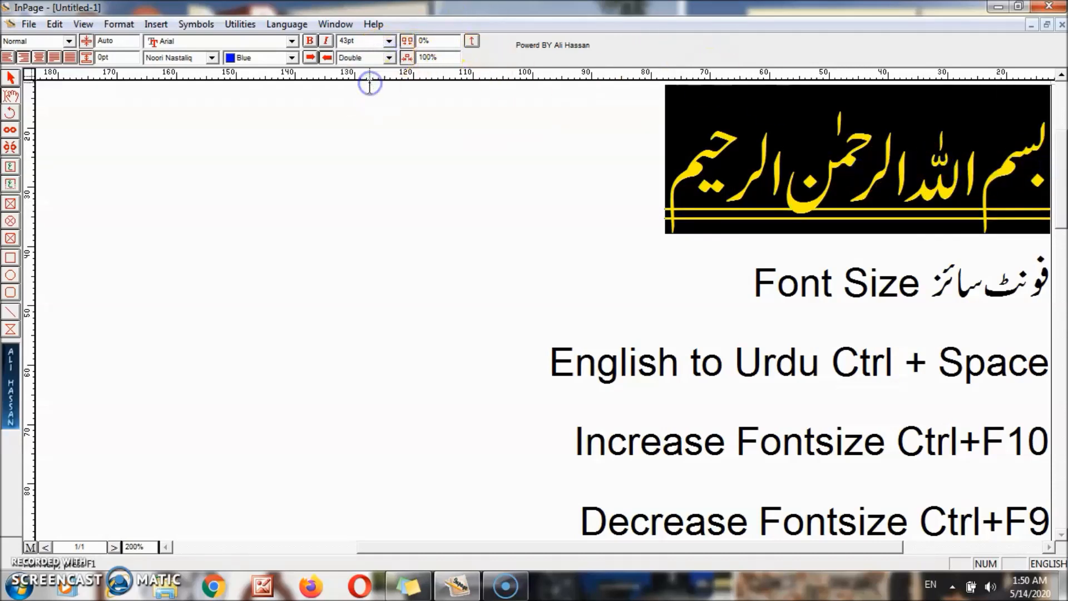
left_click(389, 57)
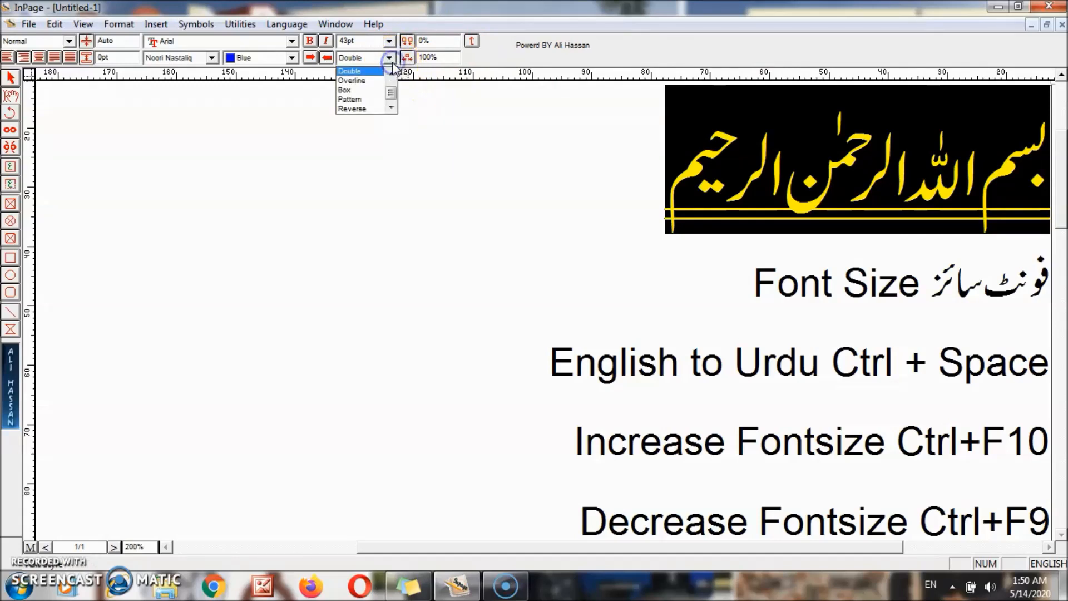
left_click(368, 90)
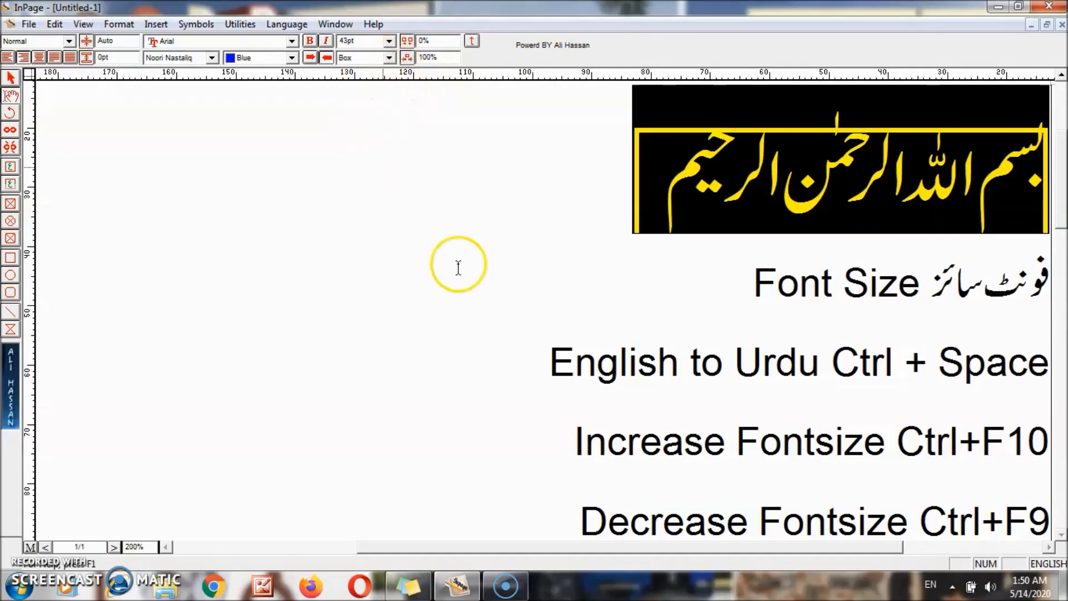
left_click(511, 322)
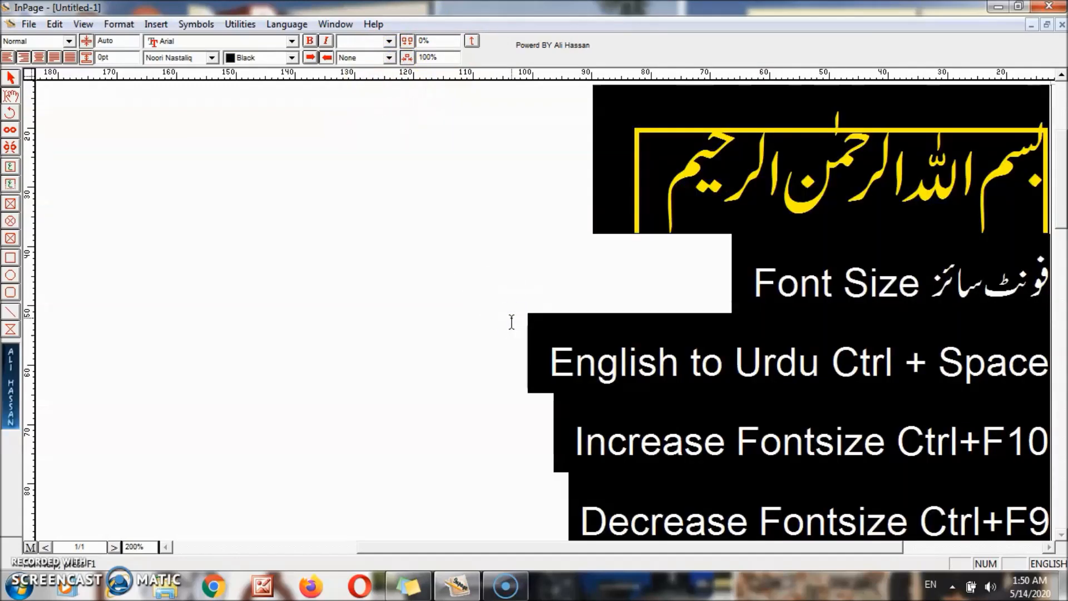
key("ctrl+a")
left_click(615, 275)
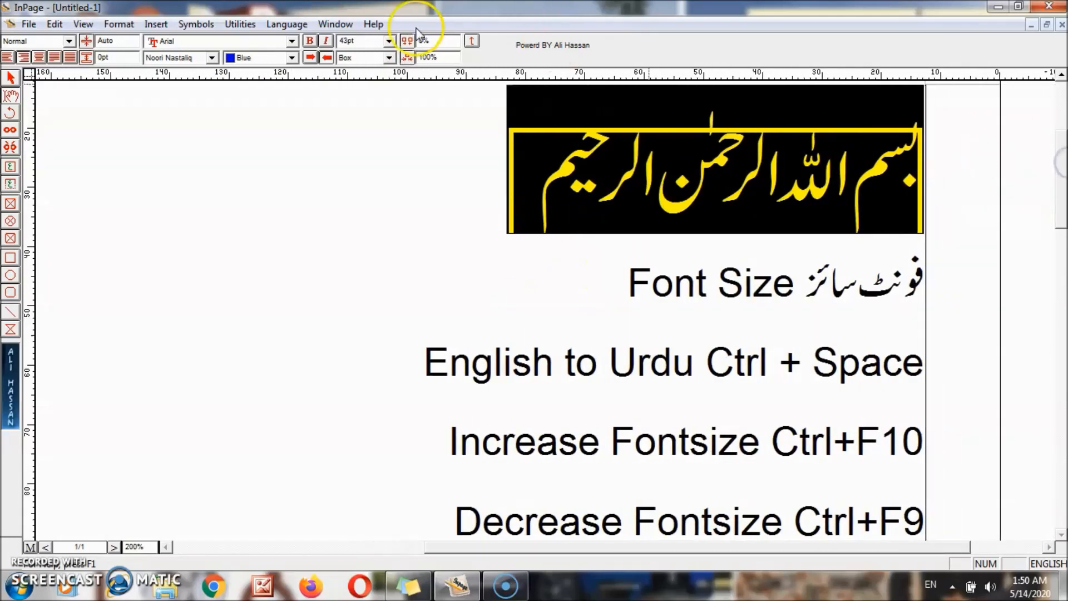
left_click(389, 57)
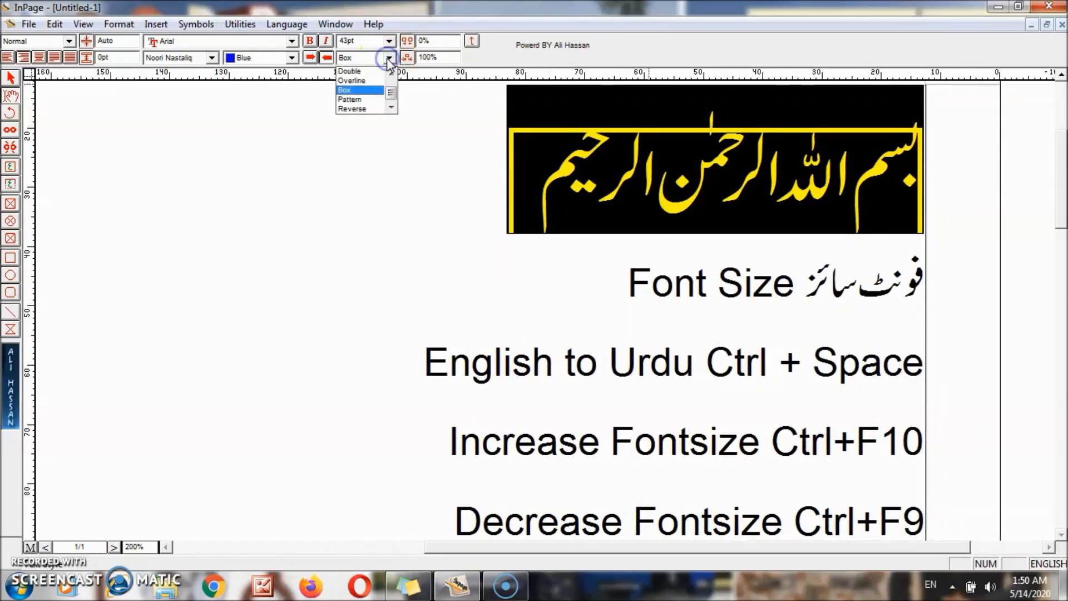
left_click(362, 99)
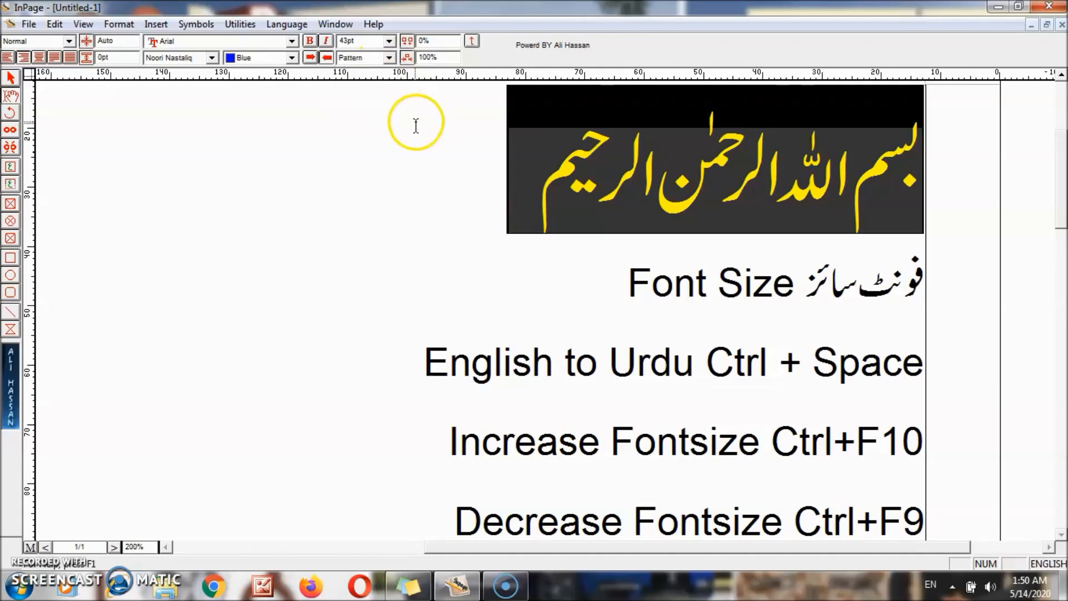
left_click(417, 146)
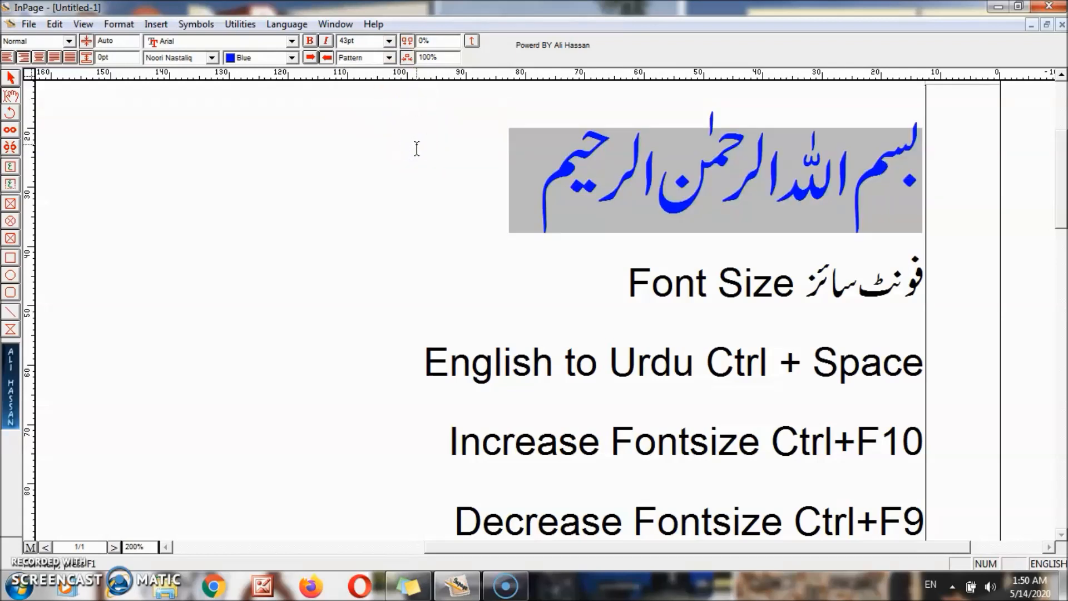
left_click_drag(523, 149, 924, 210)
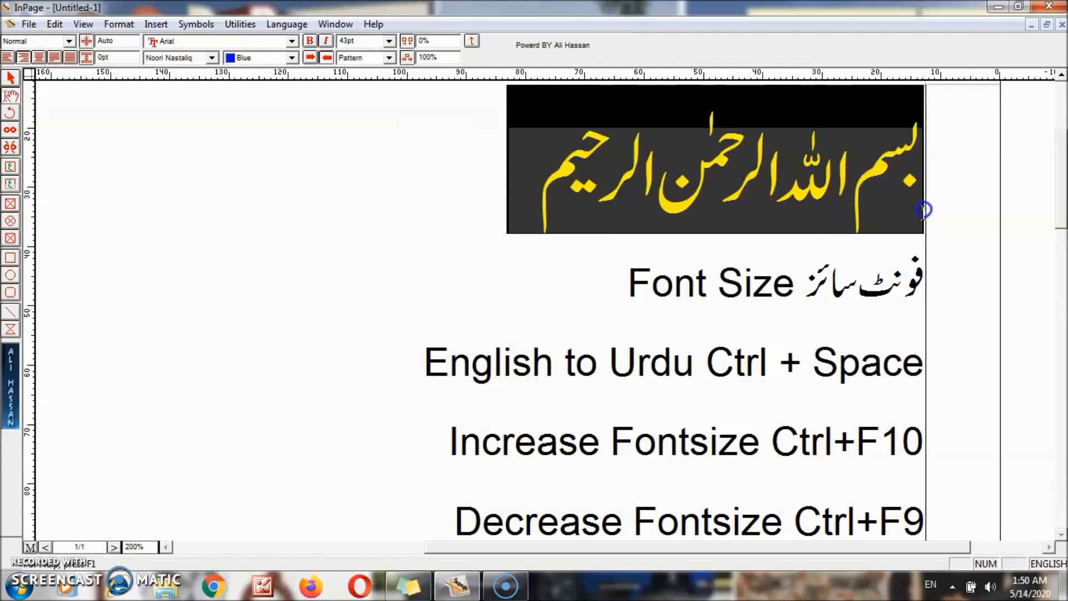
left_click(389, 58)
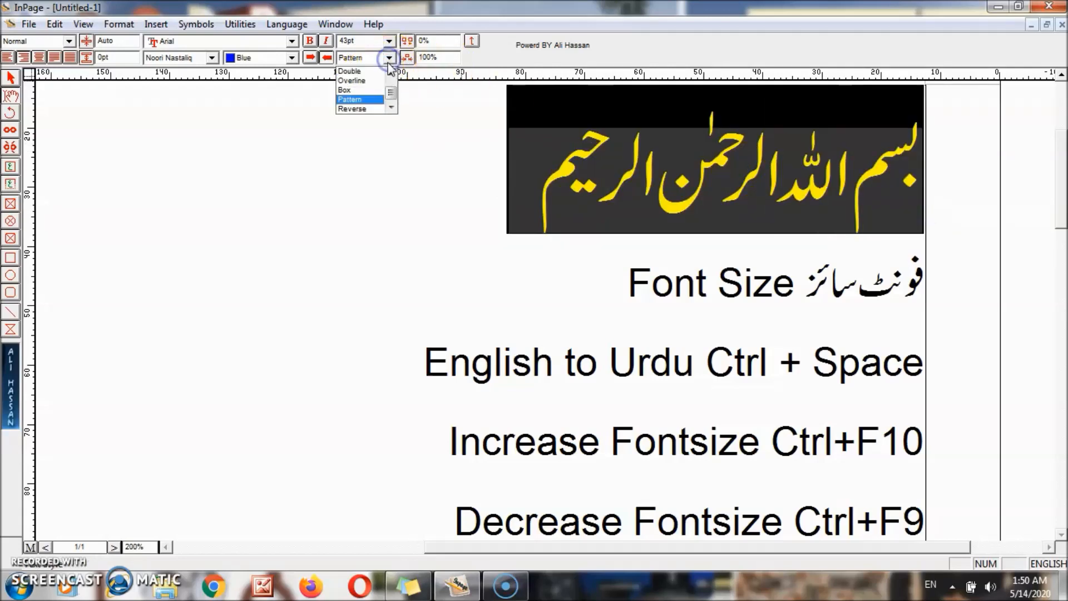
left_click(364, 109)
left_click(466, 172)
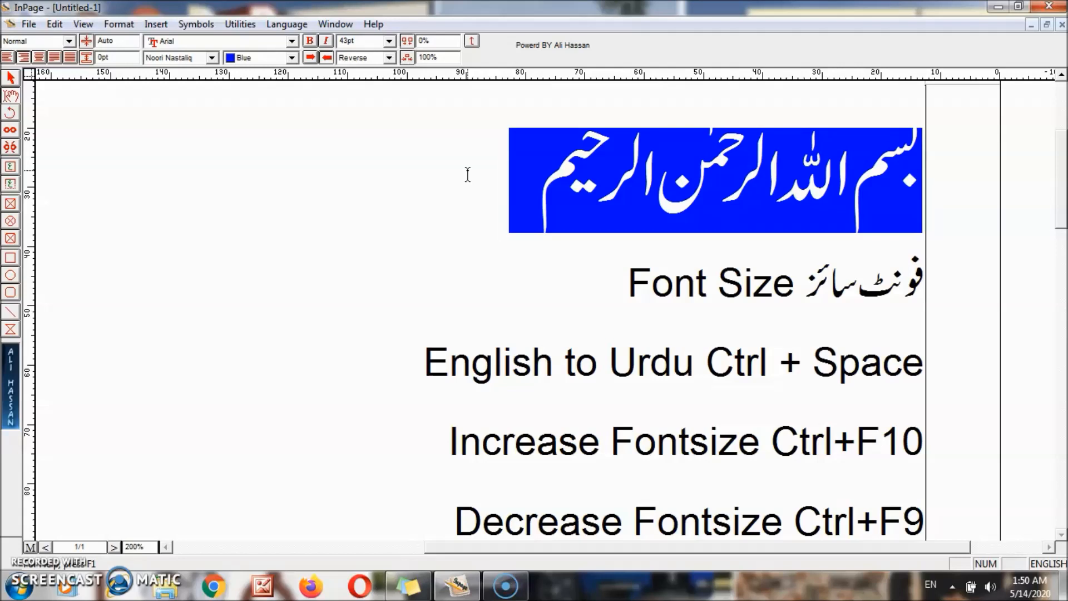
left_click(483, 172)
left_click(389, 58)
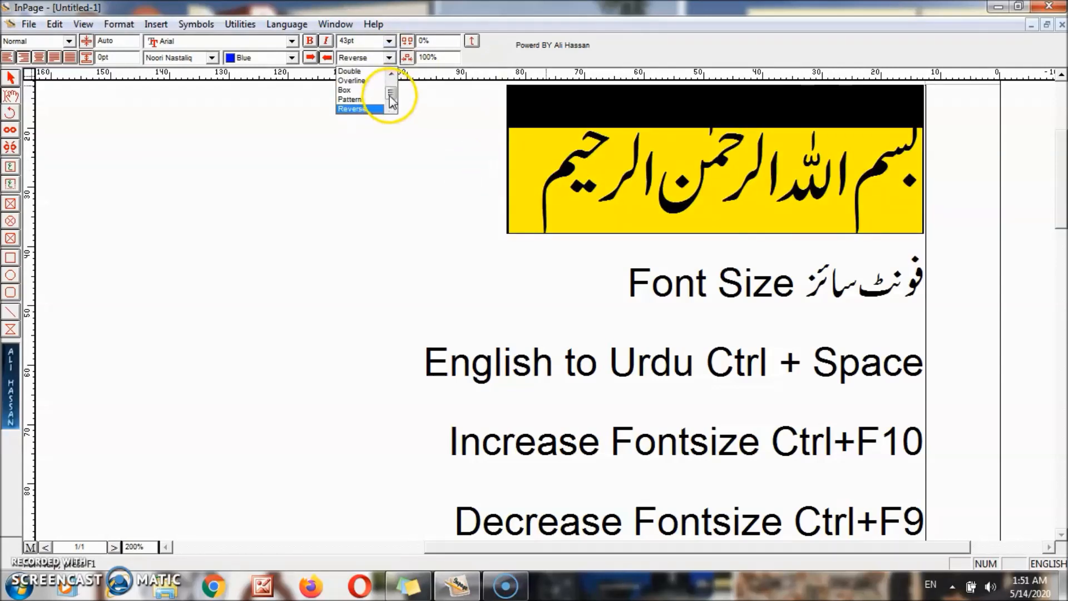
left_click_drag(390, 98, 389, 73)
left_click(363, 74)
left_click(444, 222)
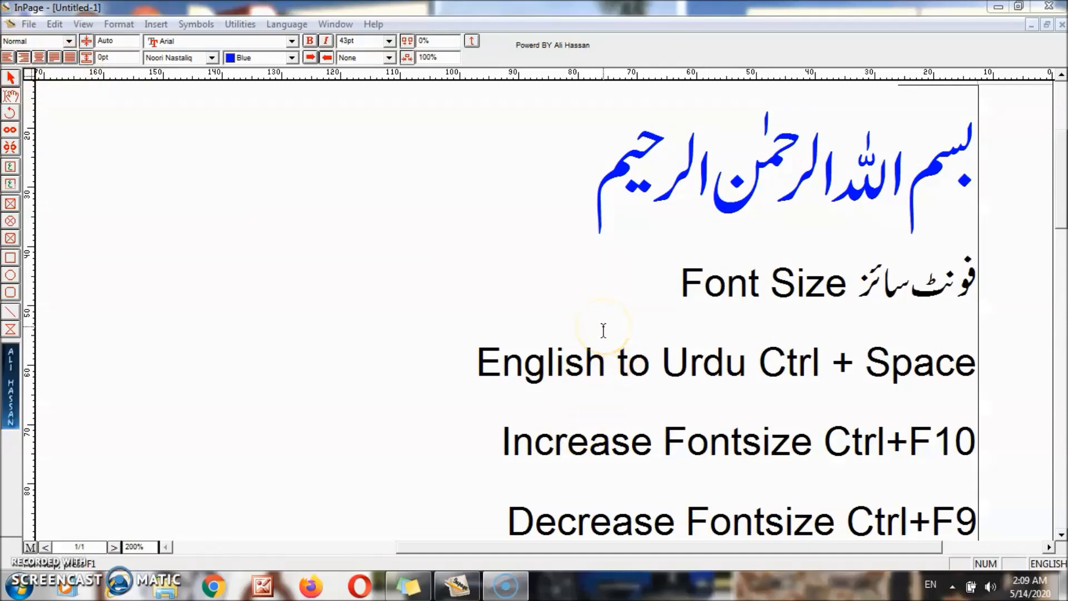
- Switch the page view to 100% with Ctrl+1 and put the caret in the Bismillah line
left_click(603, 281)
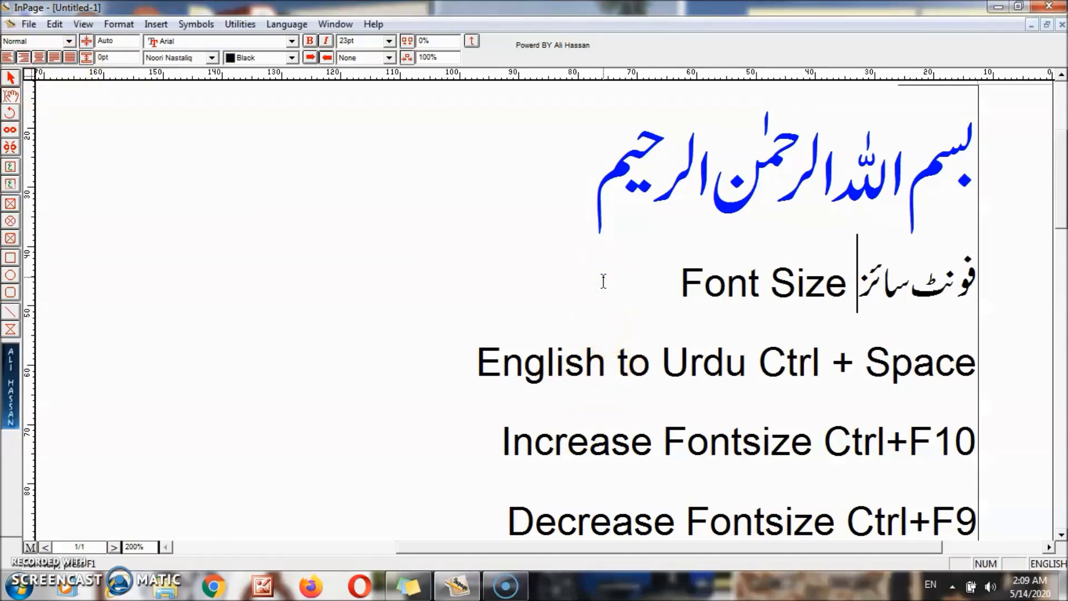
key("ctrl+1")
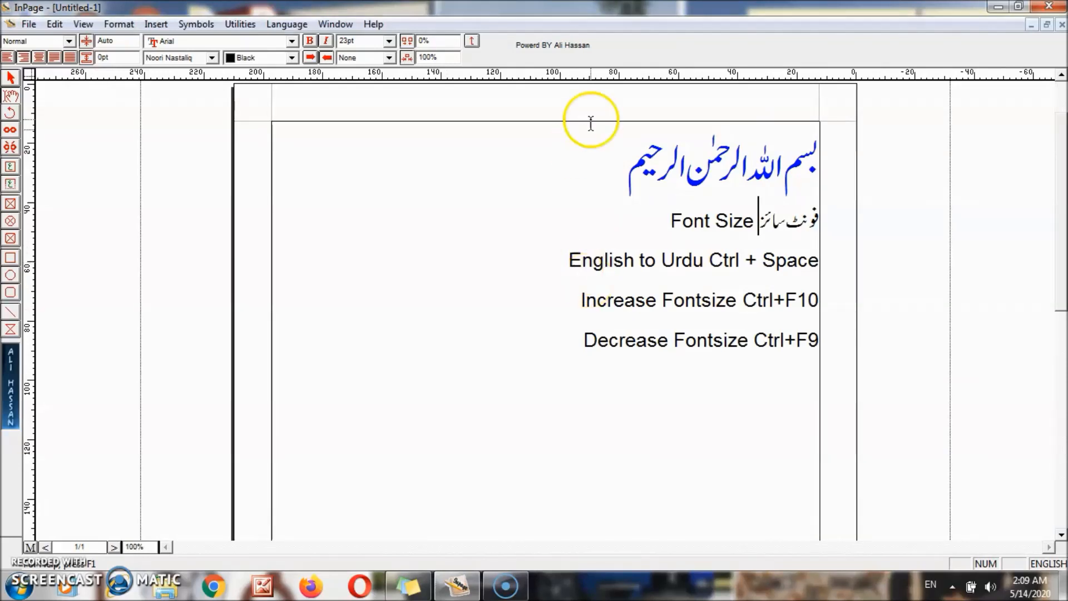
left_click(632, 164)
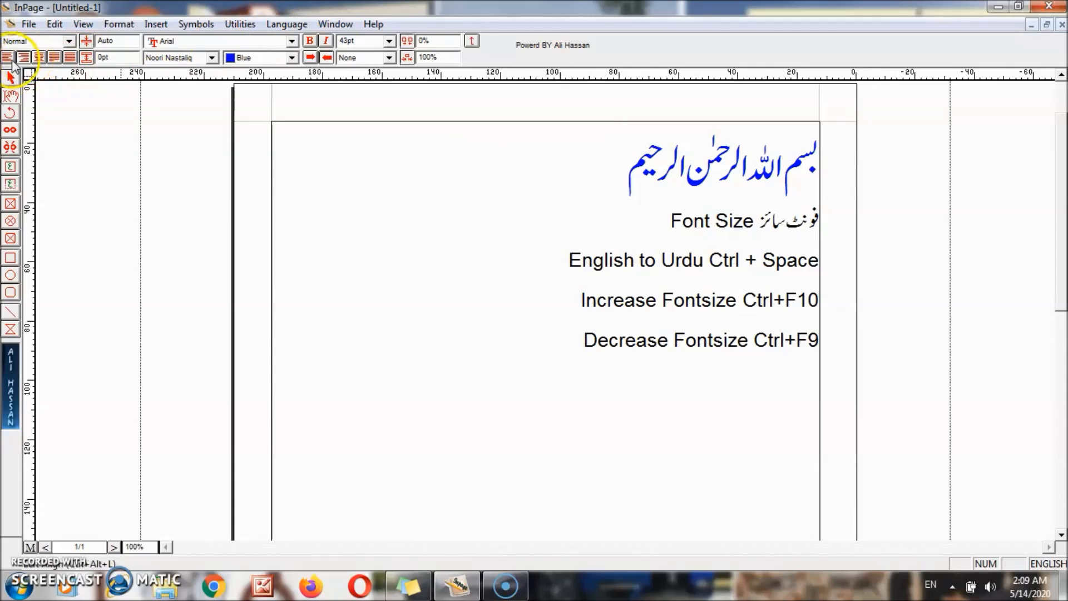
- Try left, center, right and justify alignment on the Bismillah line, ending right-aligned
left_click(10, 58)
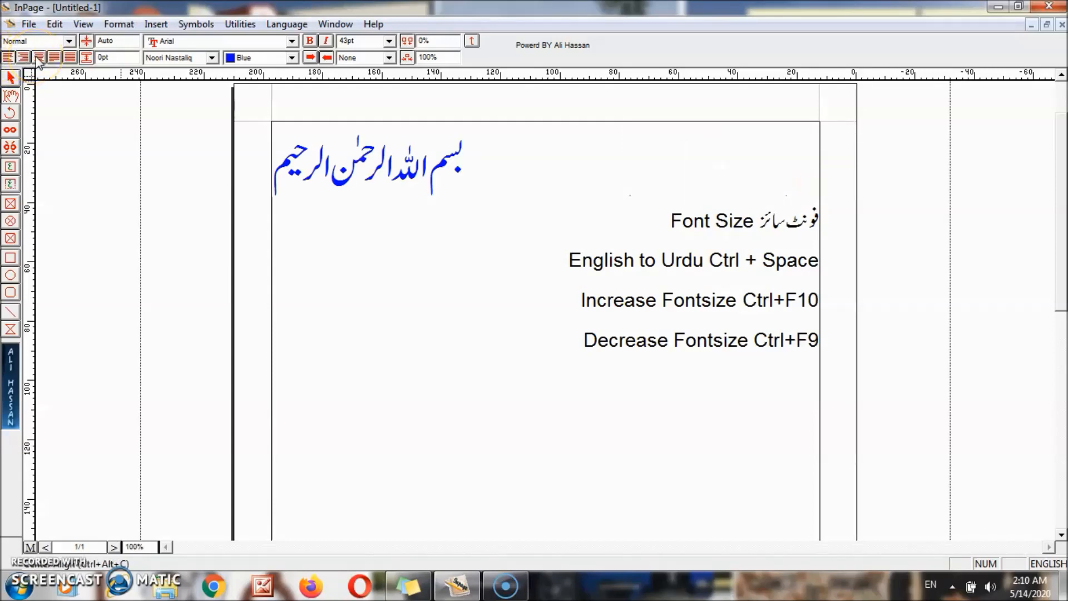
left_click(38, 58)
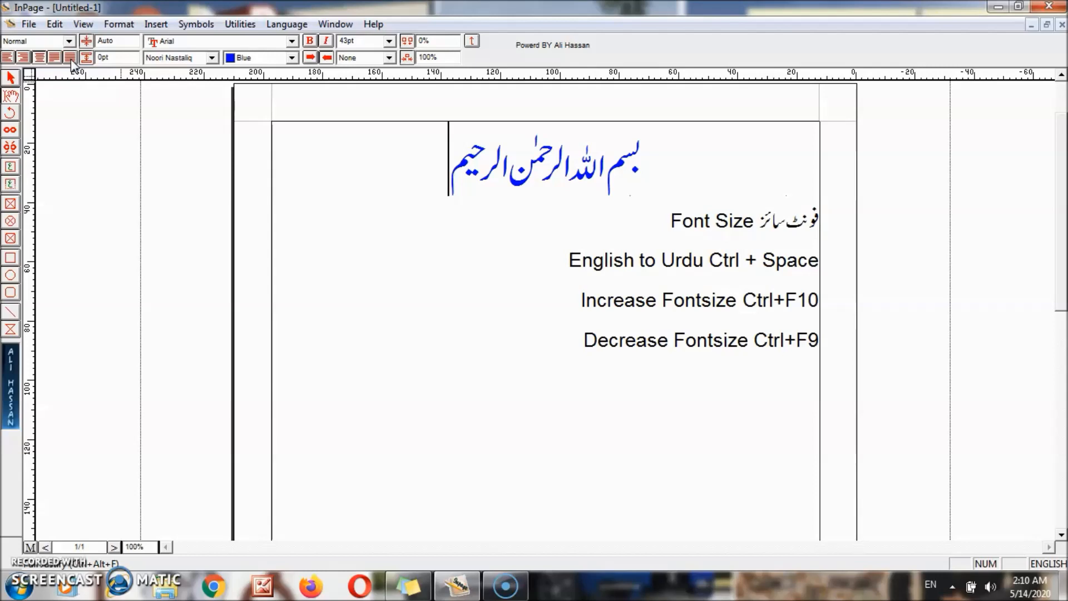
left_click(72, 58)
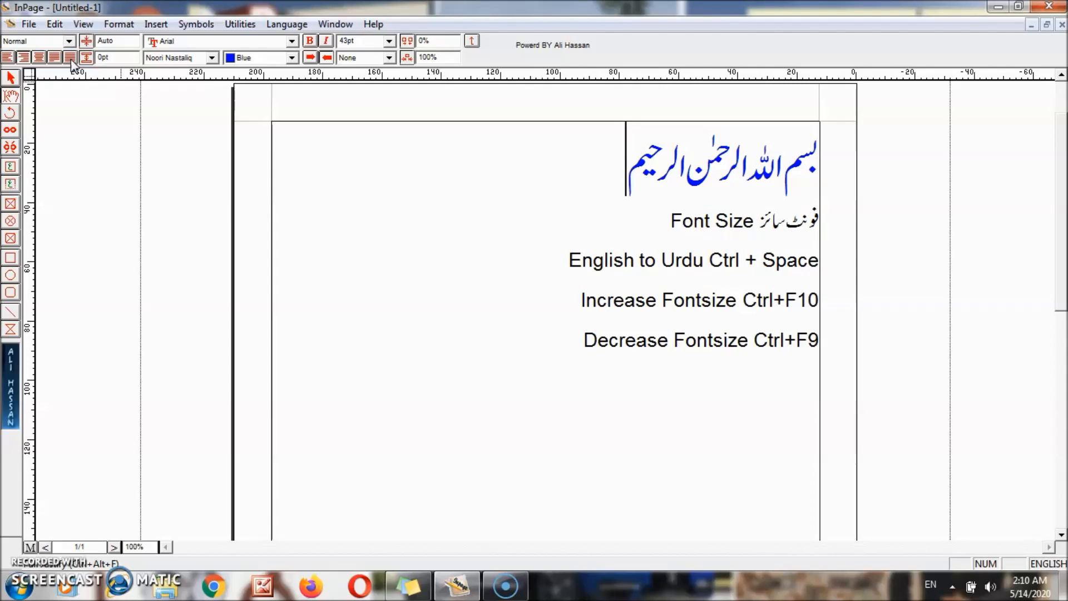
key("ctrl+alt+l")
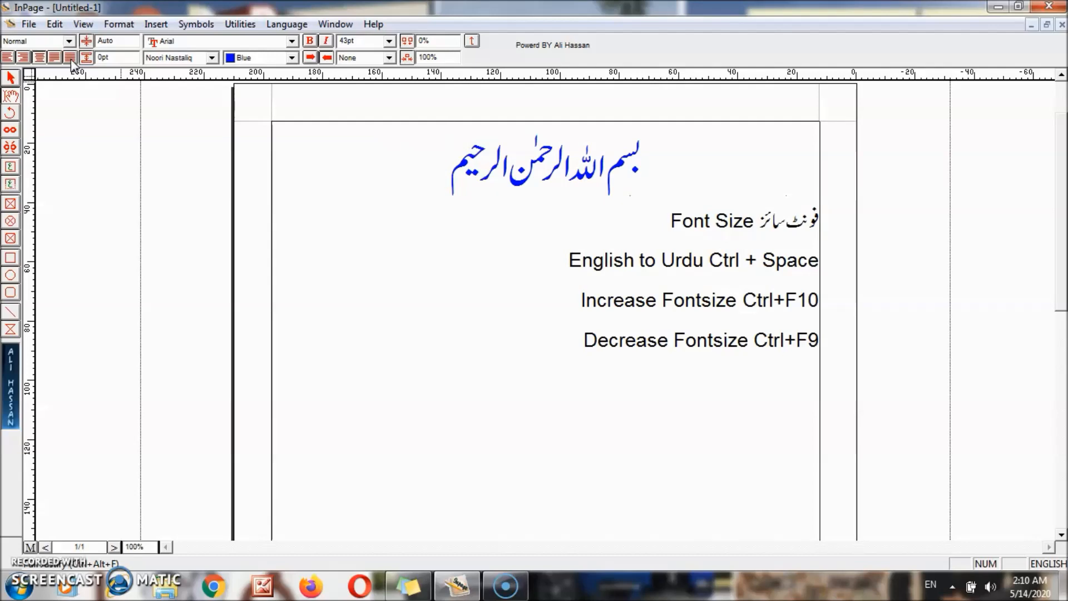
left_click(72, 59)
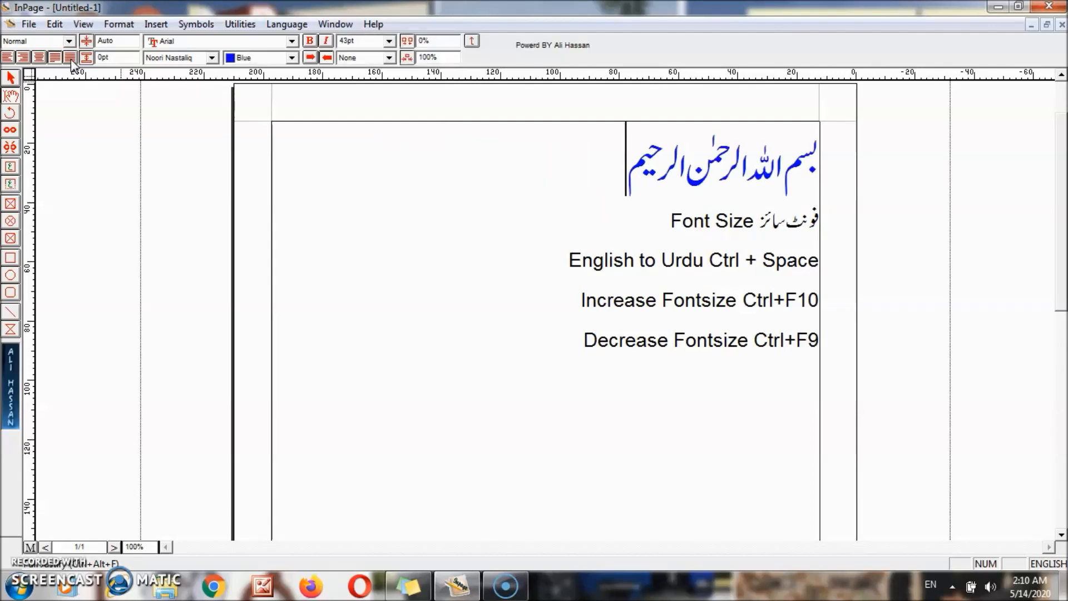
left_click(71, 59)
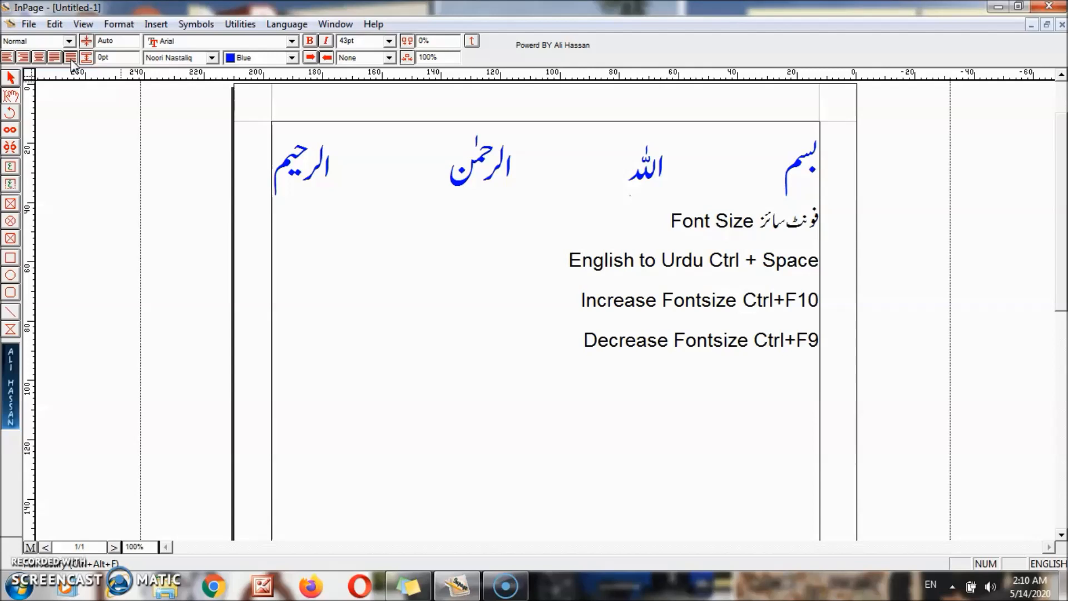
left_click(71, 58)
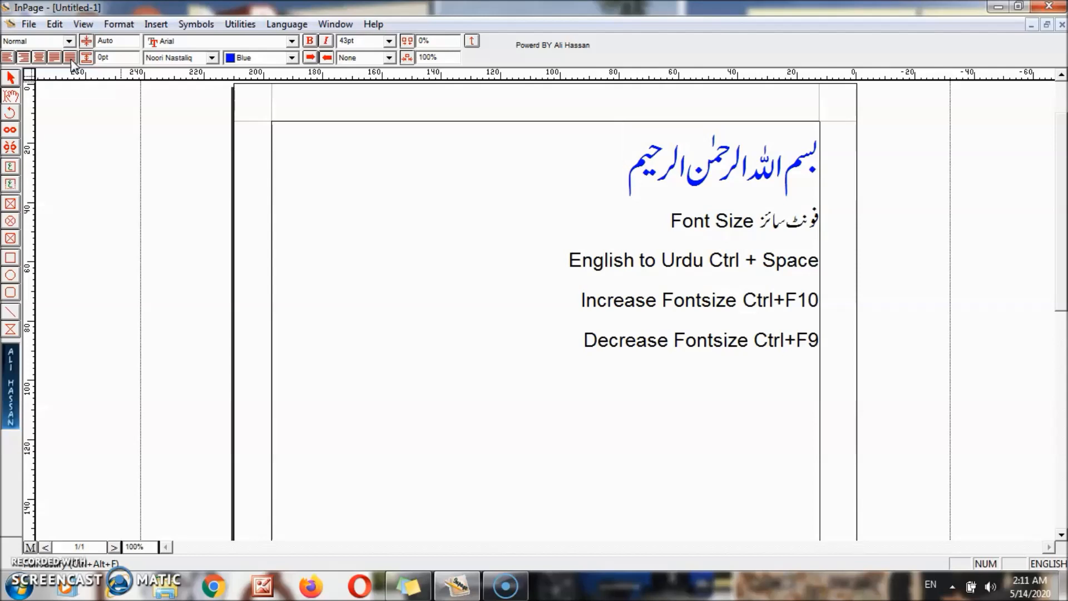
- Insert a new line above Font Size and start typing 'Right Align'
key("Down")
key("Return")
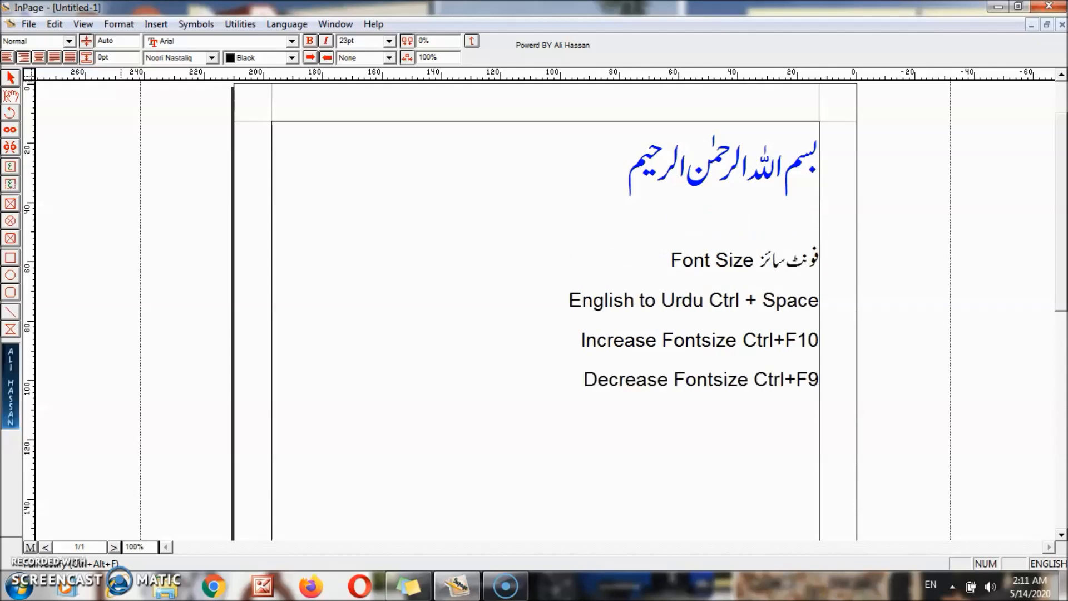
type("Right Aligh")
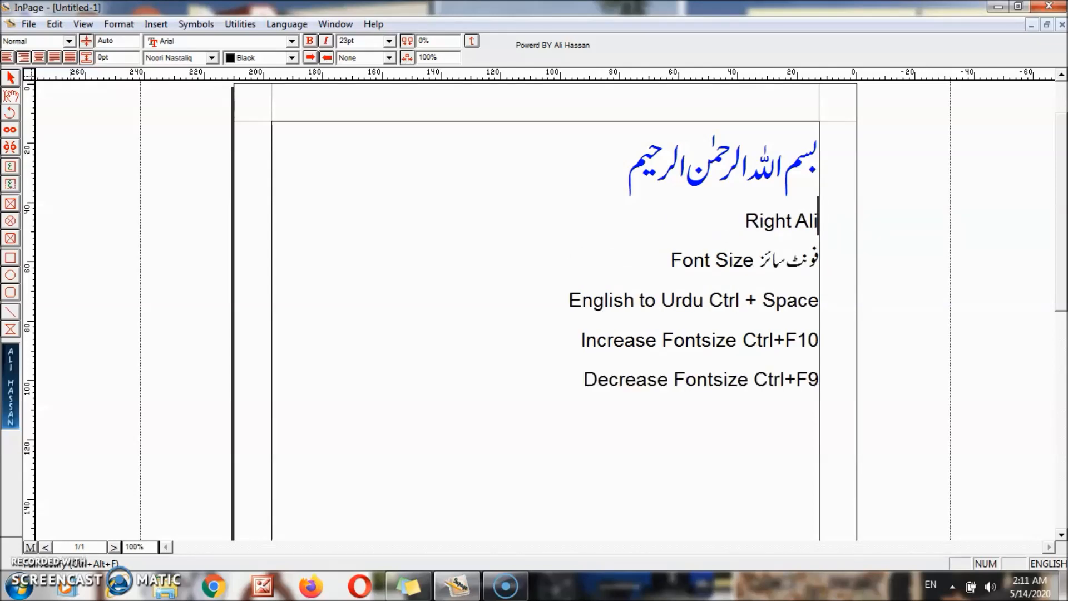
- Complete the 'Right Align Ctrl + Alt + R' line and add 'Left Align Ctrl + Alt + L'
key("BackSpace")
type("n Ctrl + Alt + R")
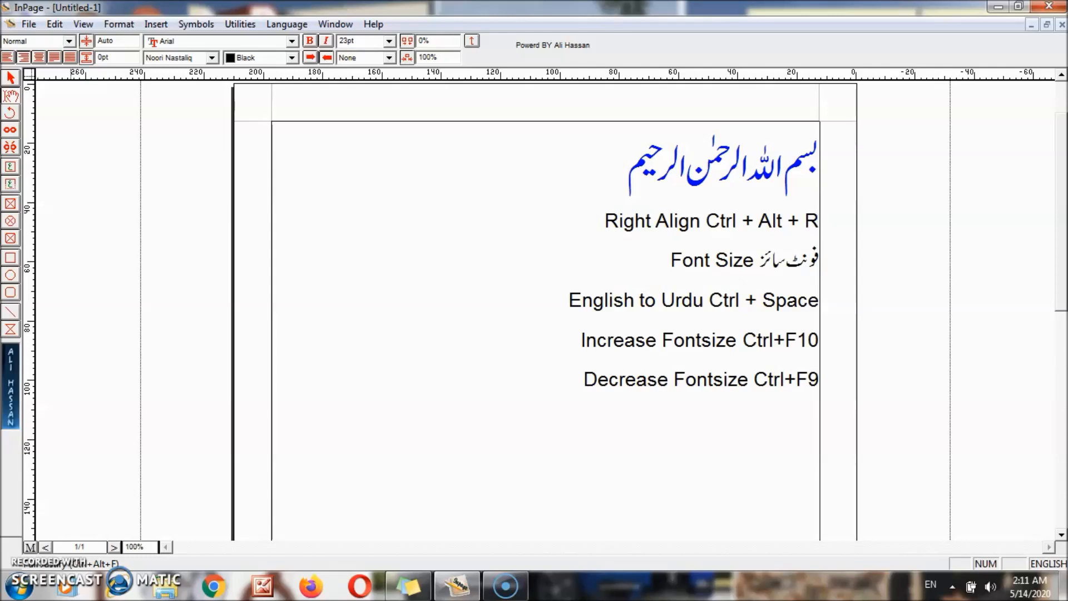
key("Return")
type("Left")
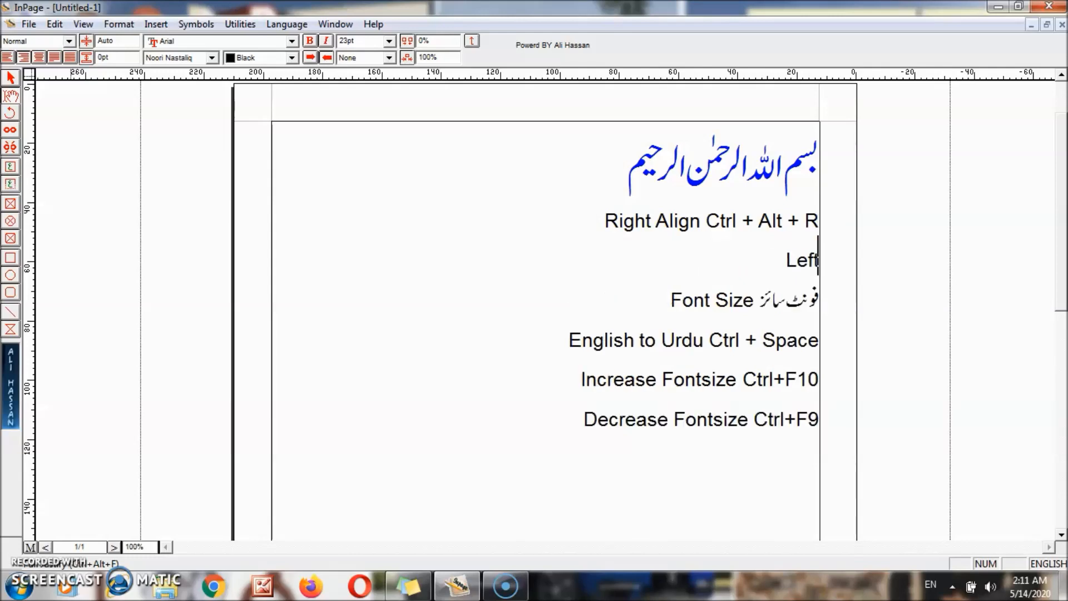
type(" Aligh")
key("BackSpace")
type("n Ctrl")
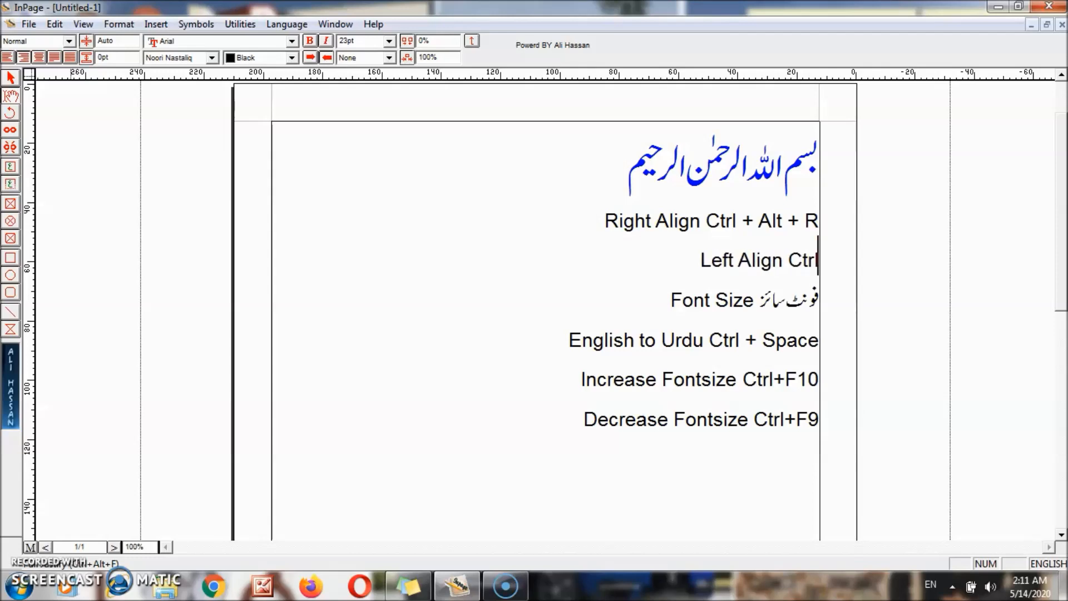
type(" + Alt")
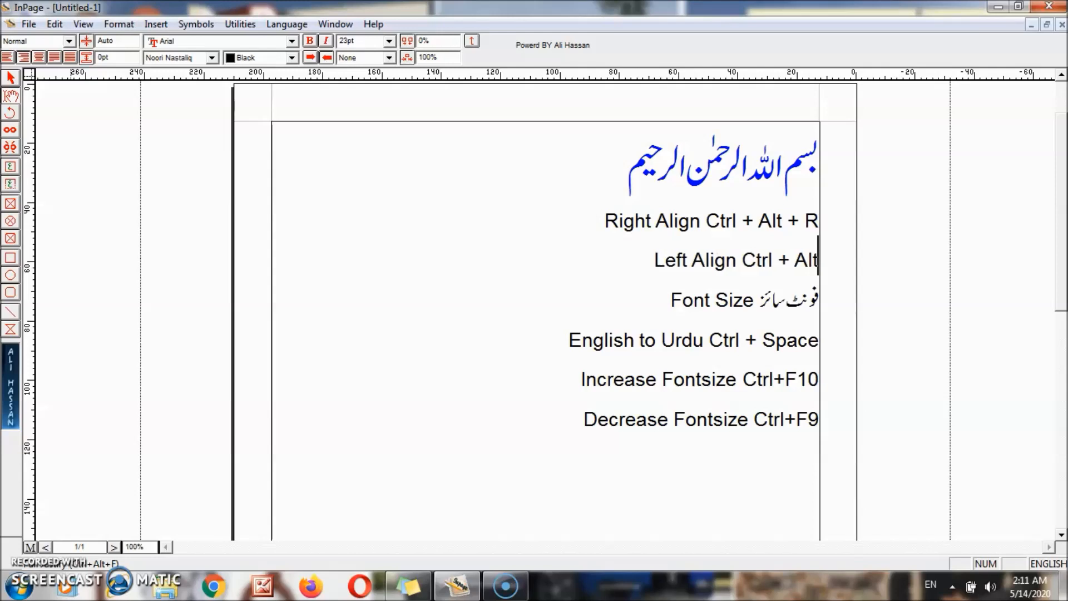
type(" +")
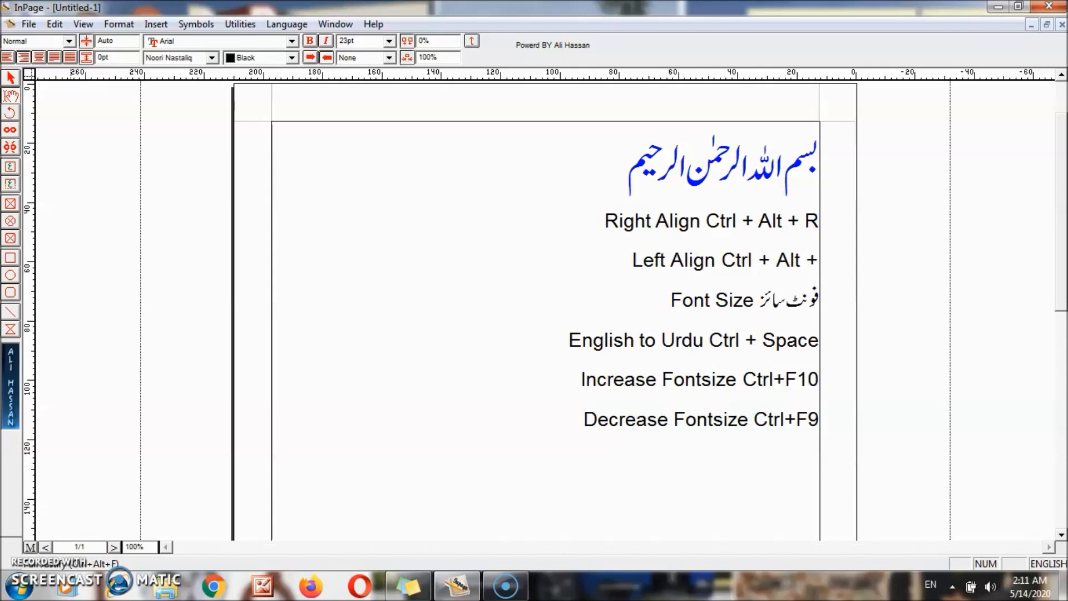
type(" L")
- Add 'Center Align Ctrl +Alt + C' and start a 'Justify' line below it
key("Return")
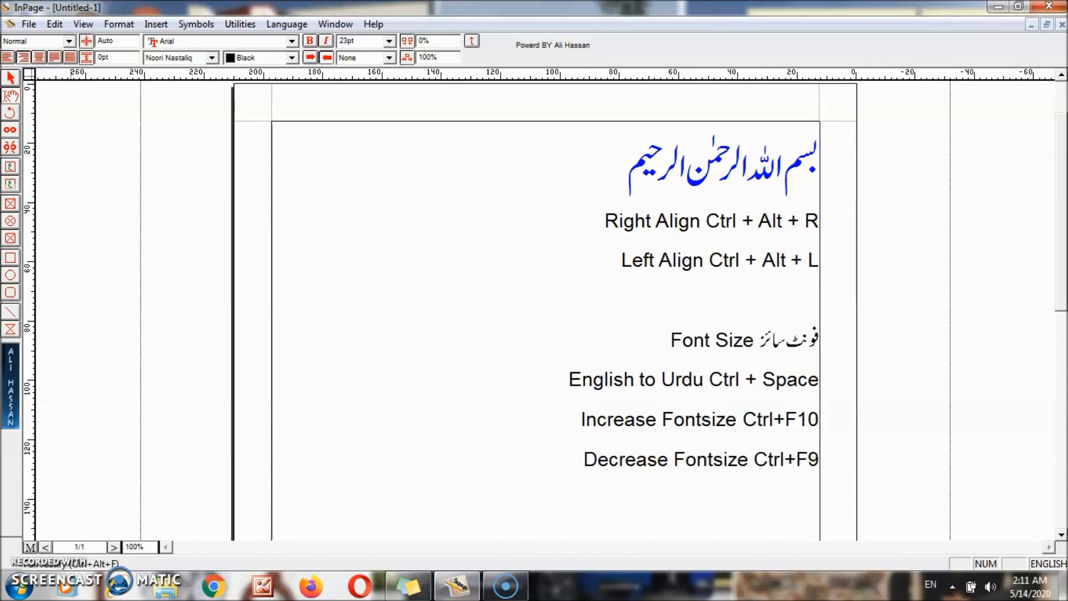
type("Center Aligh")
key("BackSpace")
type("n Ctrl")
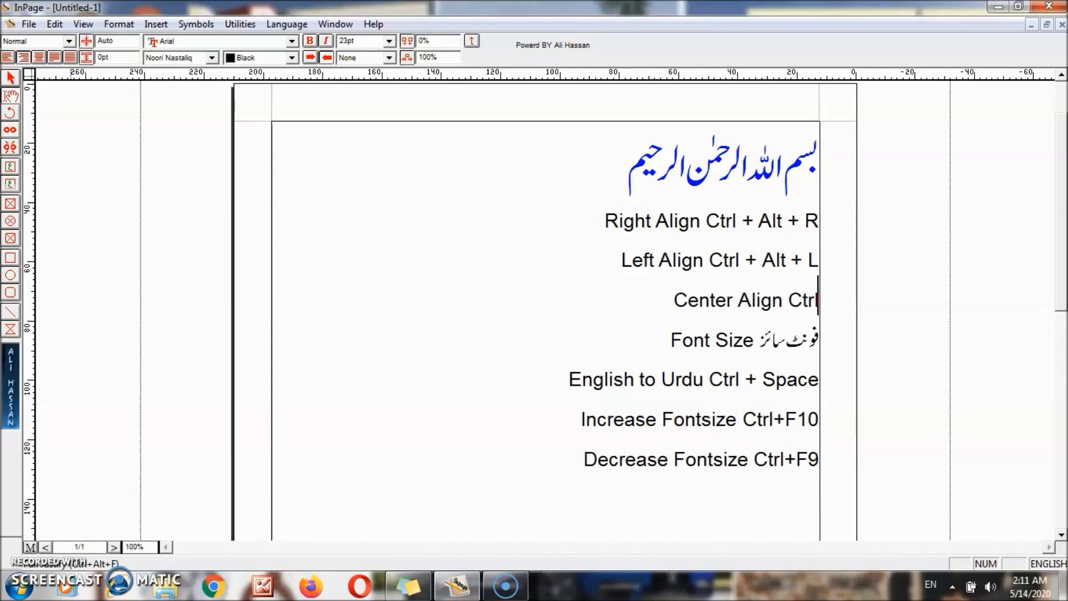
type(" +A")
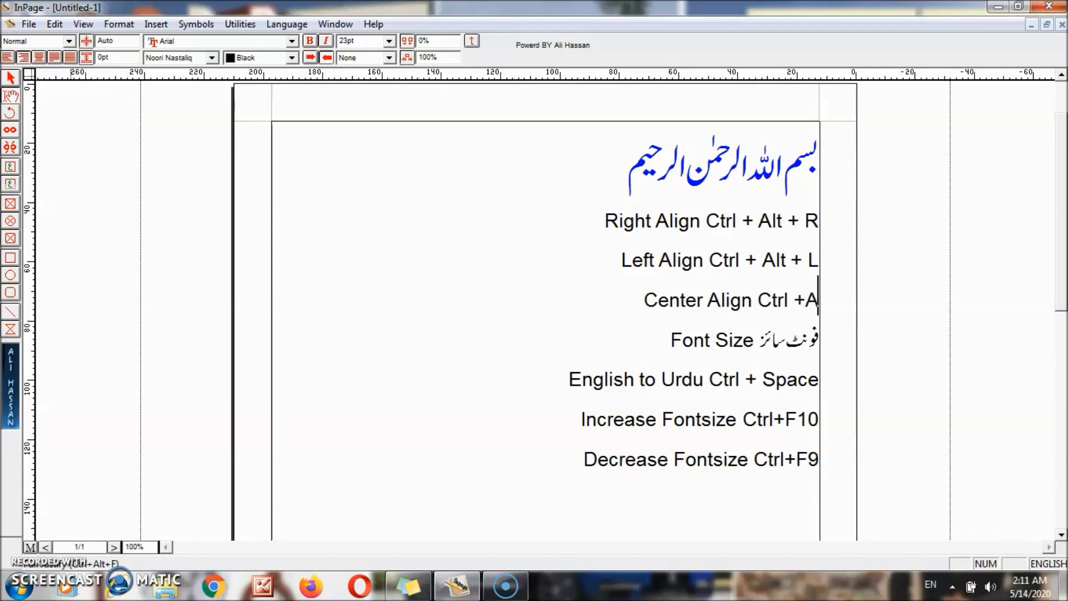
type("lt")
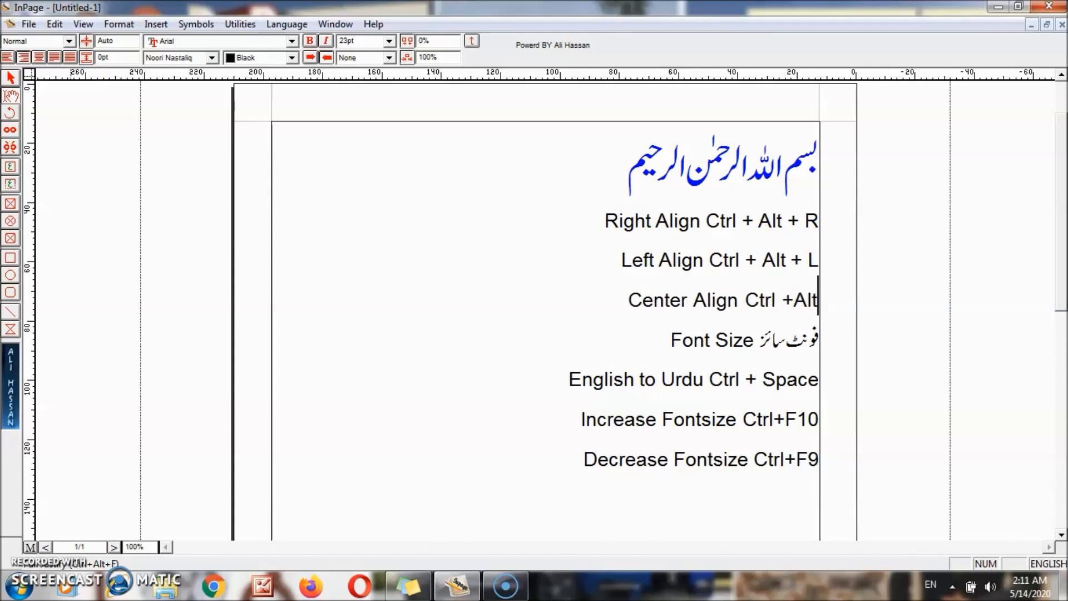
type(" + C")
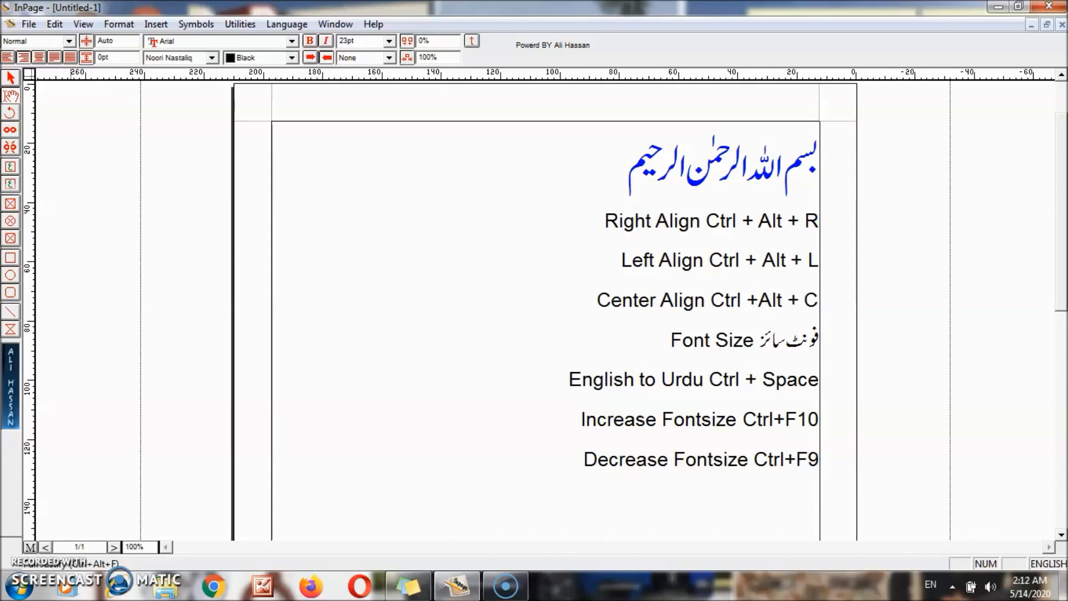
key("Return")
type("Justify")
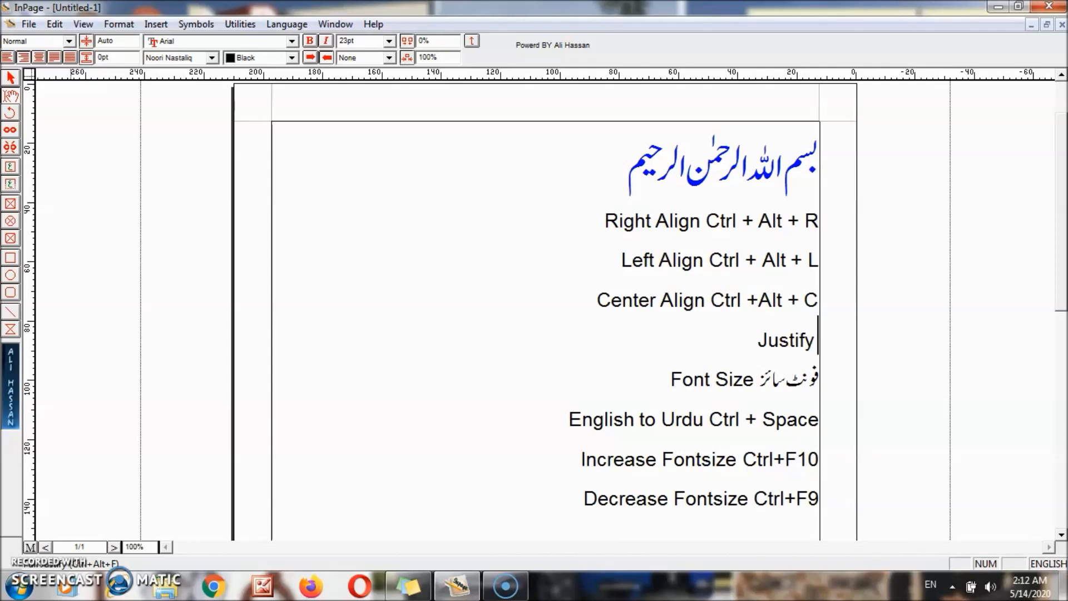
- Finish the line 'Justify Ctrl + Alt + J' and add 'Full Justify Ctrl+Alt+F' below it
type("Alt")
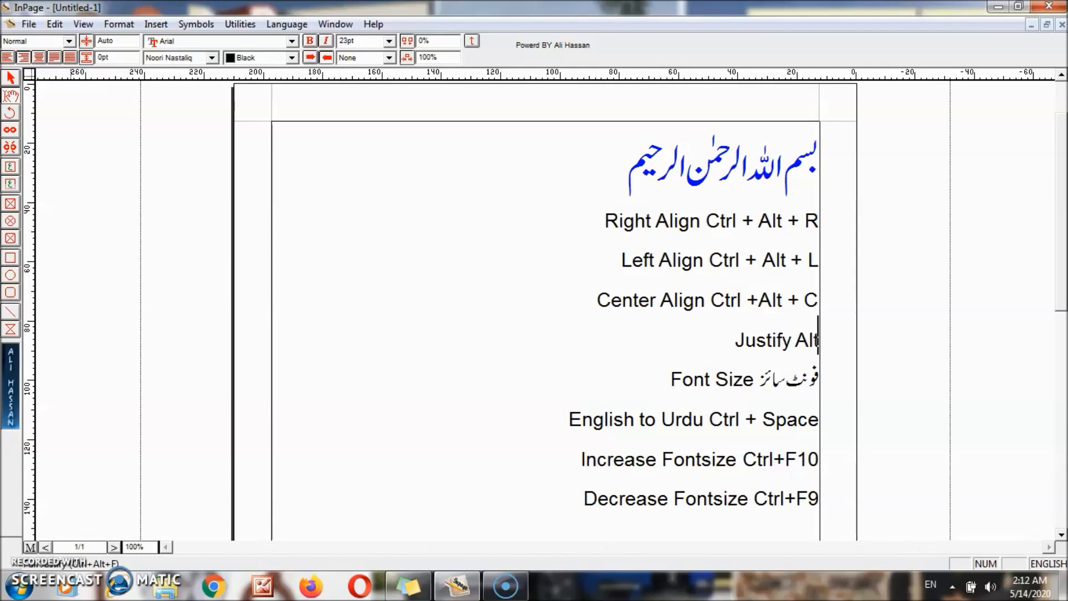
key("BackSpace")
key("BackSpace")
key("BackSpace")
type("Ct")
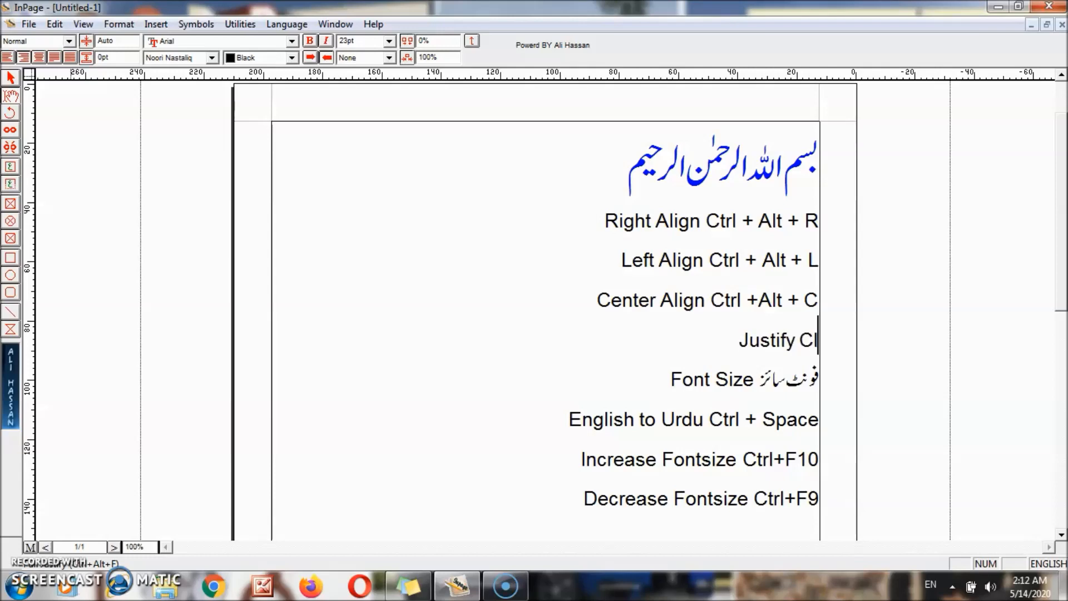
type("rly")
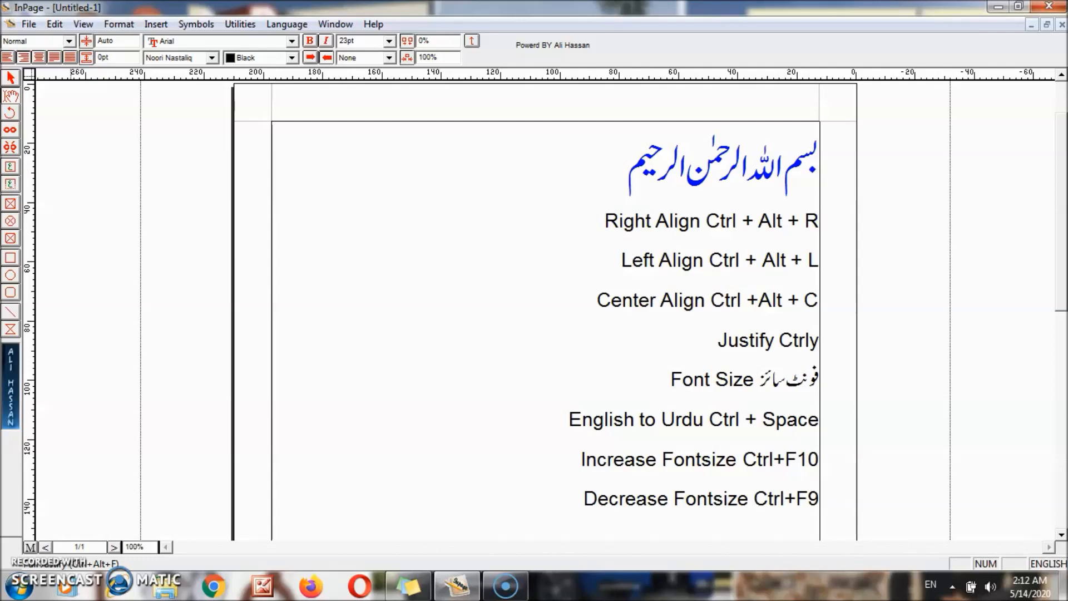
key("BackSpace")
type("+ Al")
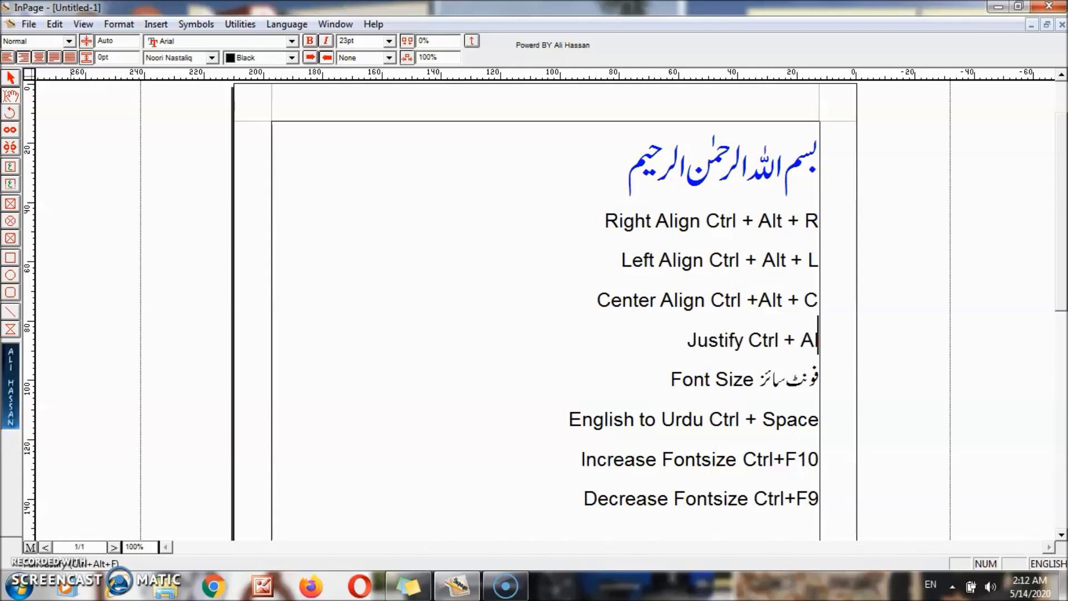
type("t +")
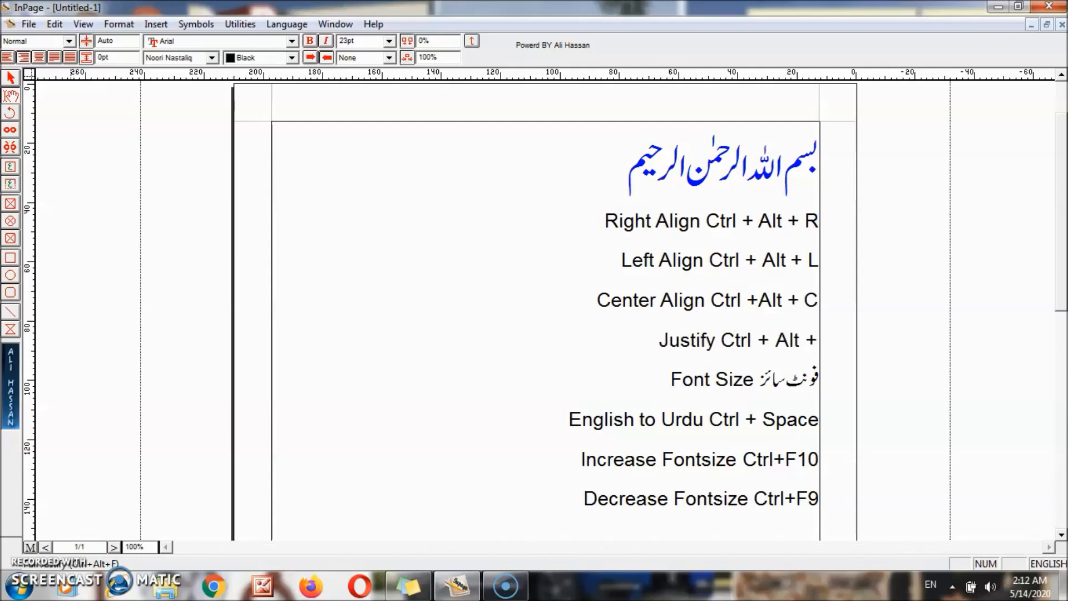
type(" J")
key("Return")
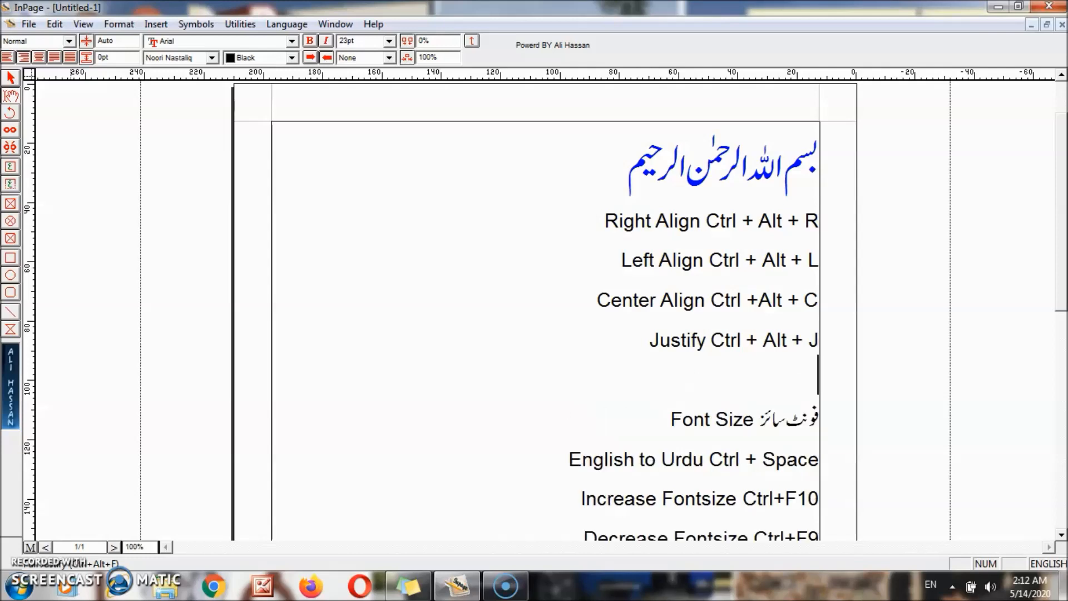
type("Full Justify")
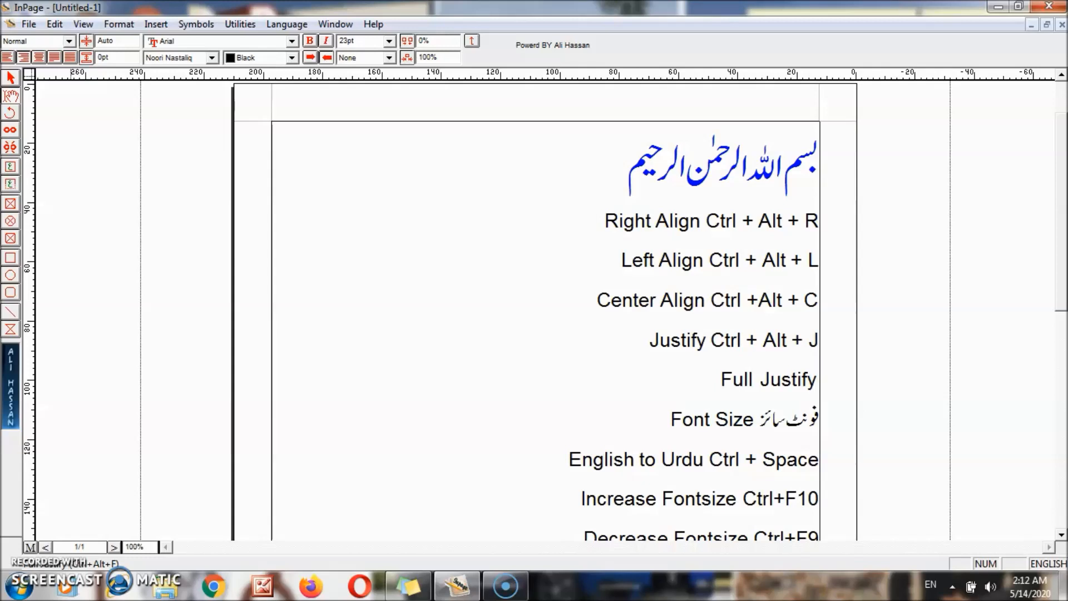
type("Ctrl")
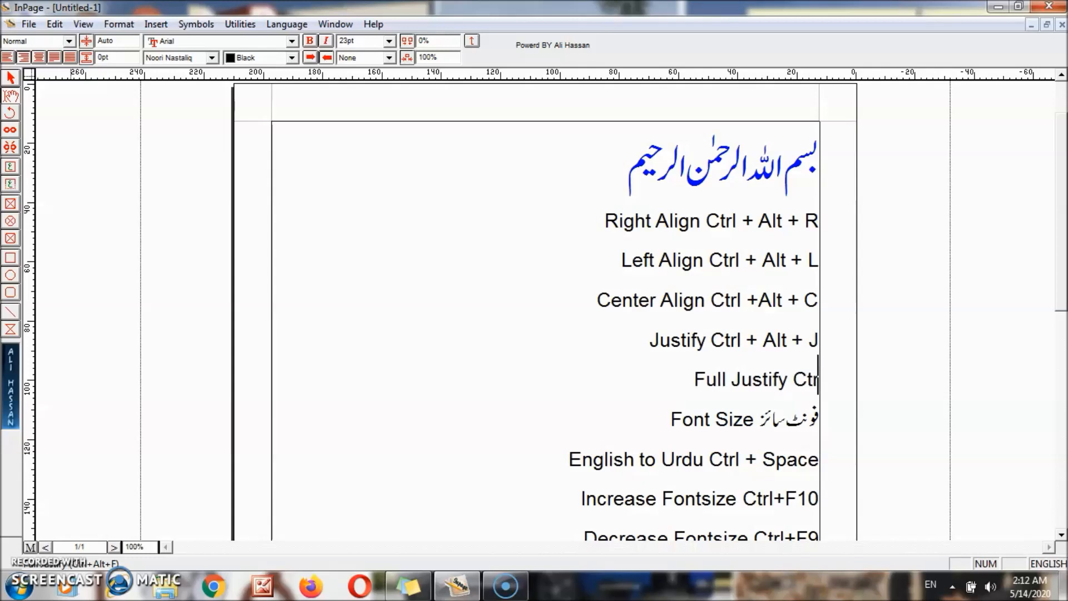
type("+Al")
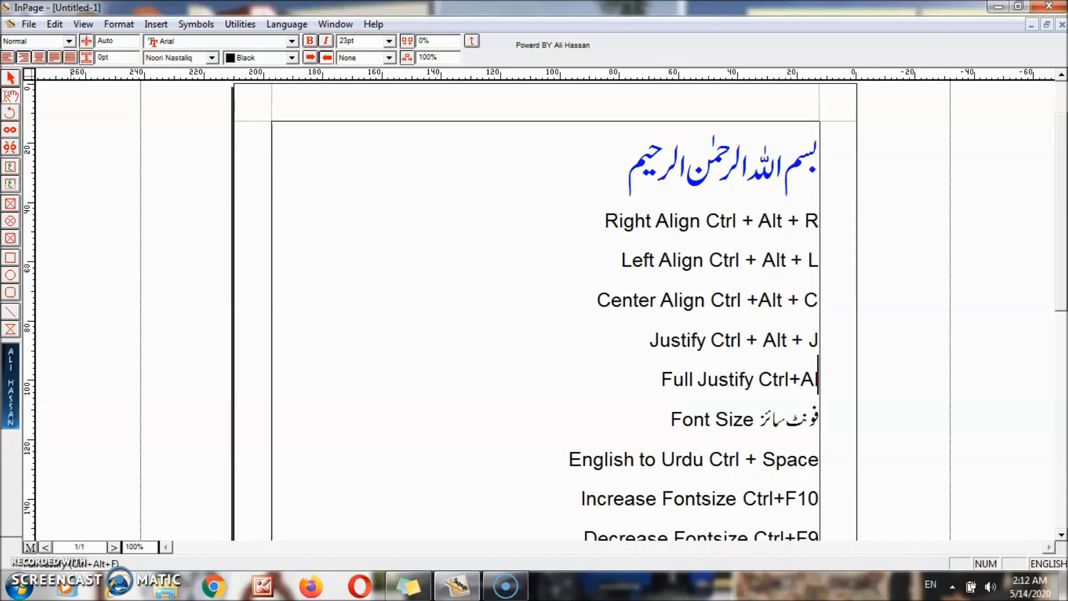
type("t+F")
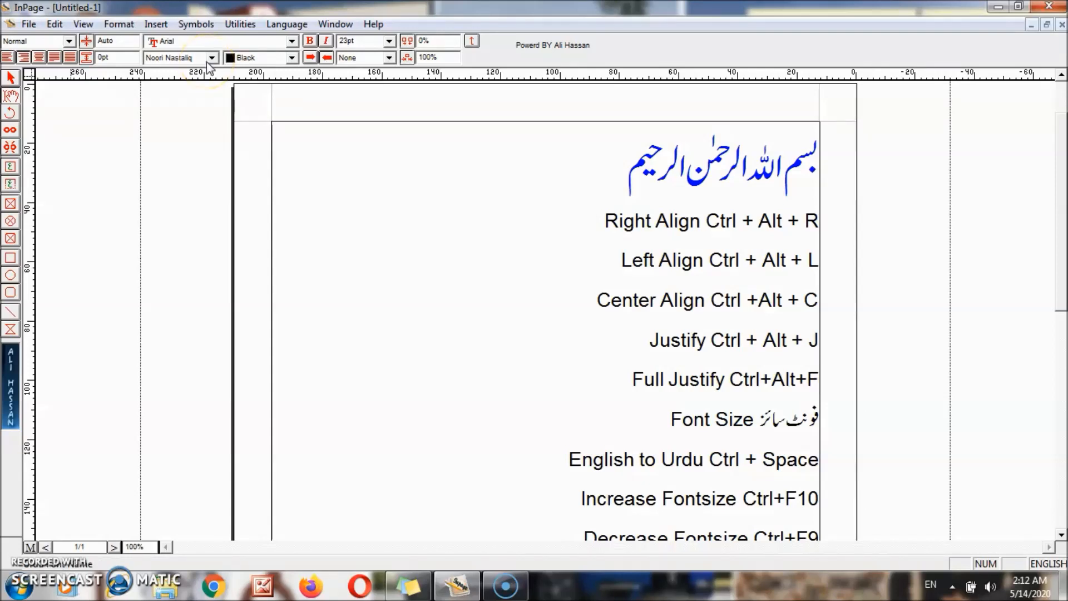
- Set the 'Right Align Ctrl + Alt + R' line in Arial Black, then switch to the arrow selection tool
mouse_move(607, 221)
left_mouse_down()
mouse_move(657, 220)
mouse_move(607, 221)
left_mouse_up()
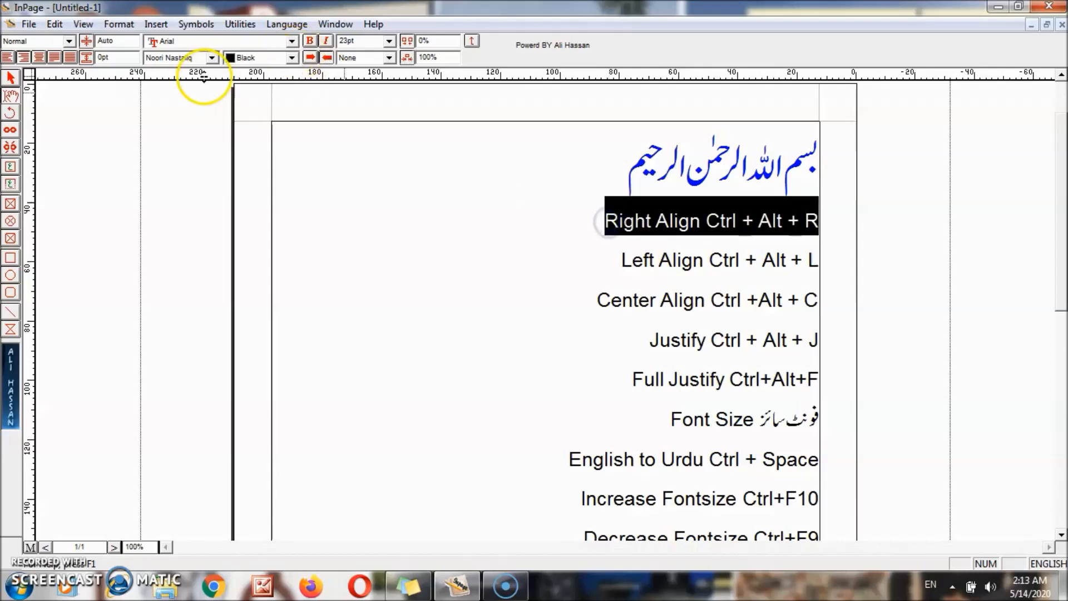
left_click(293, 41)
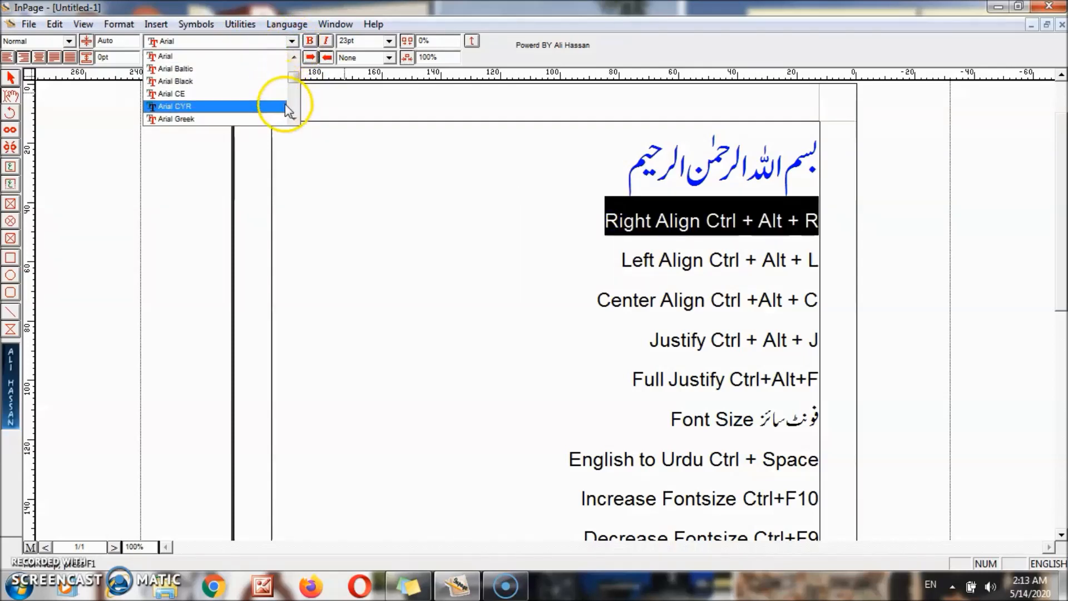
left_click(245, 81)
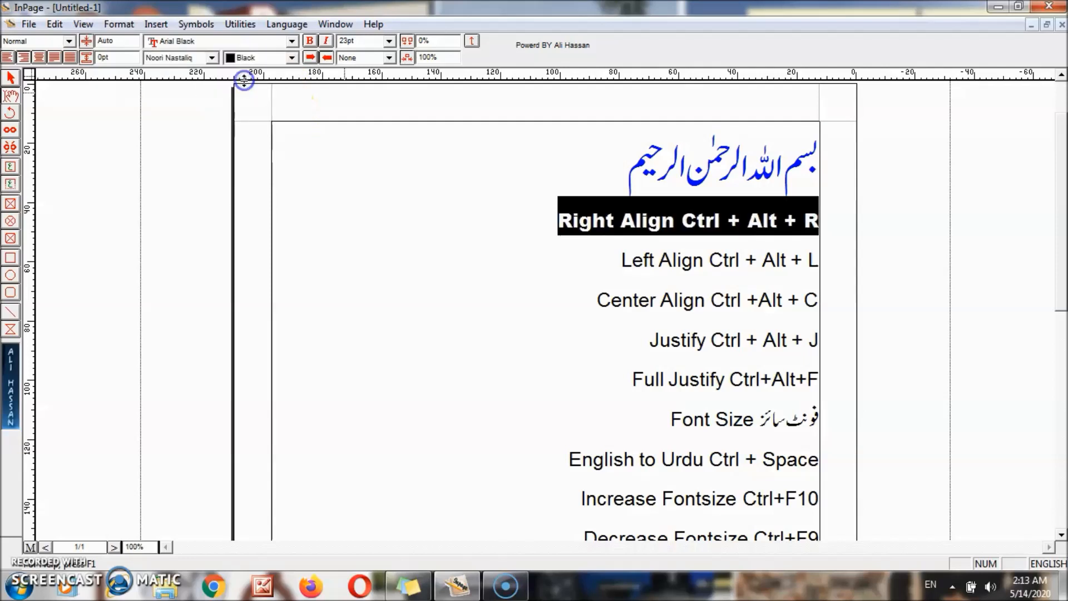
left_click(418, 195)
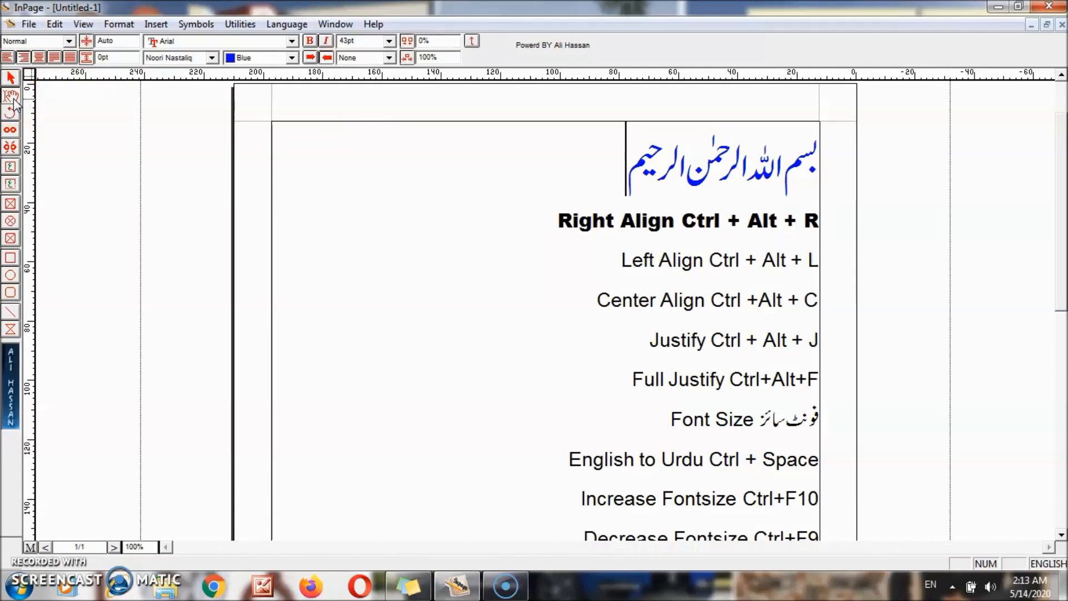
left_click(12, 78)
left_click(12, 80)
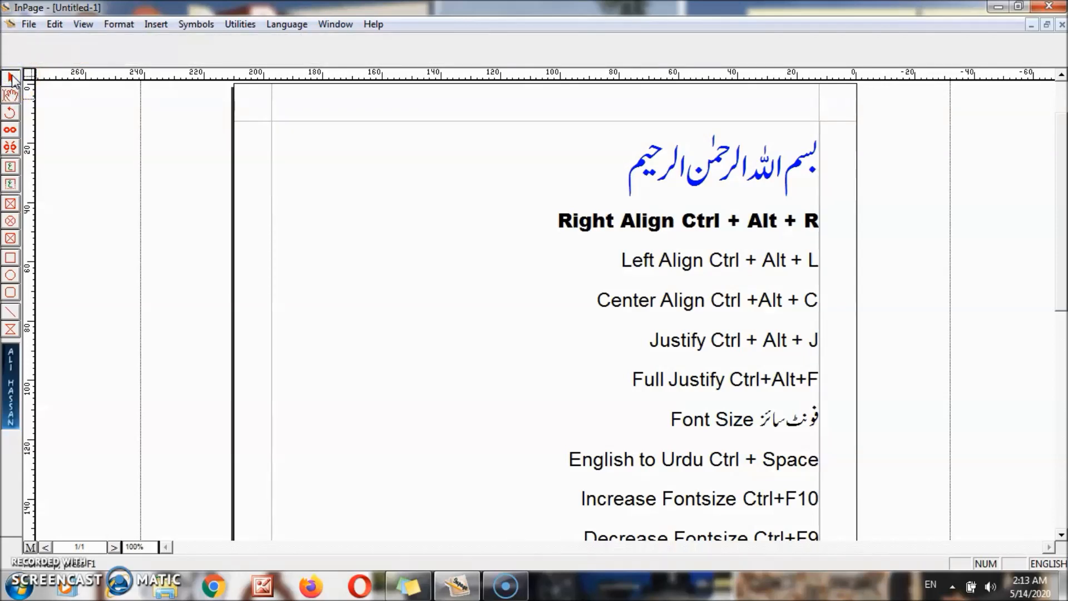
- Fill the shortcut-list text frame with yellow and set the page view to 50%
left_click(363, 272)
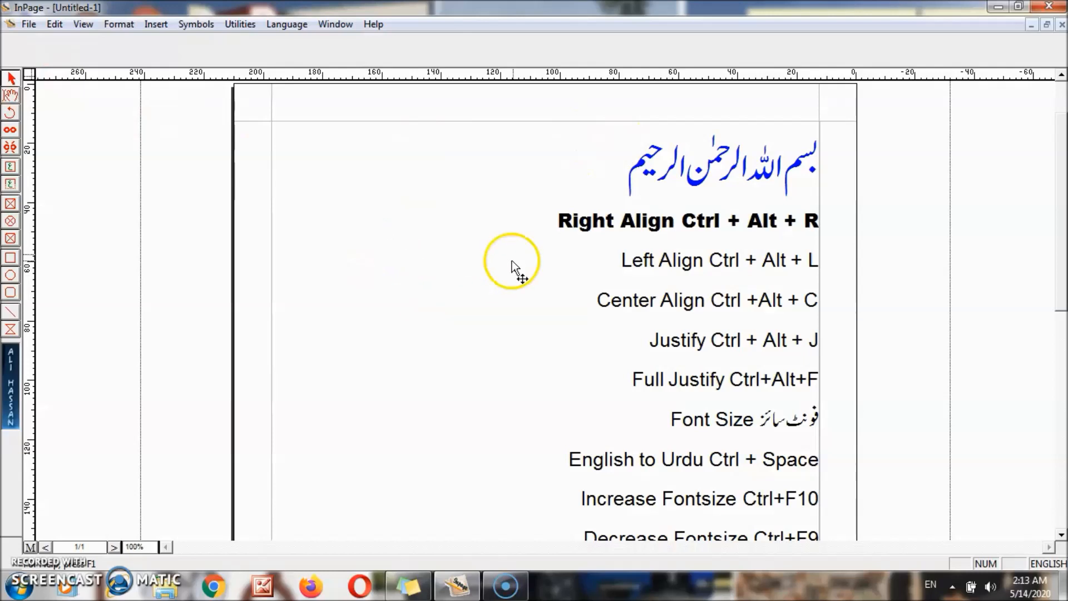
left_click(483, 215)
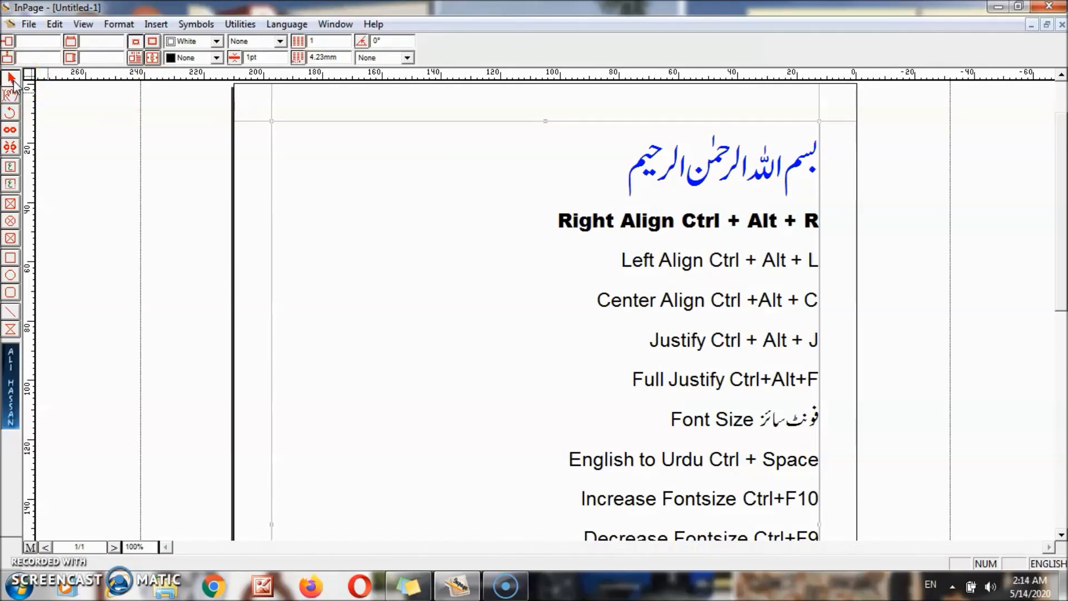
left_click(217, 58)
left_click(218, 110)
left_click(218, 110)
left_click(199, 101)
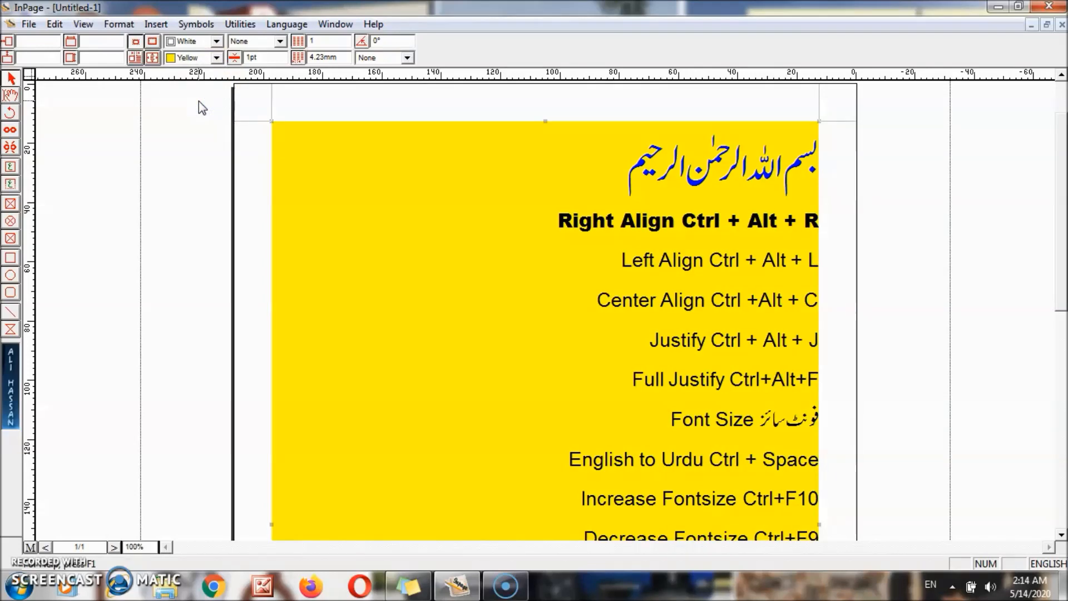
key("ctrl+0")
key("ctrl+5")
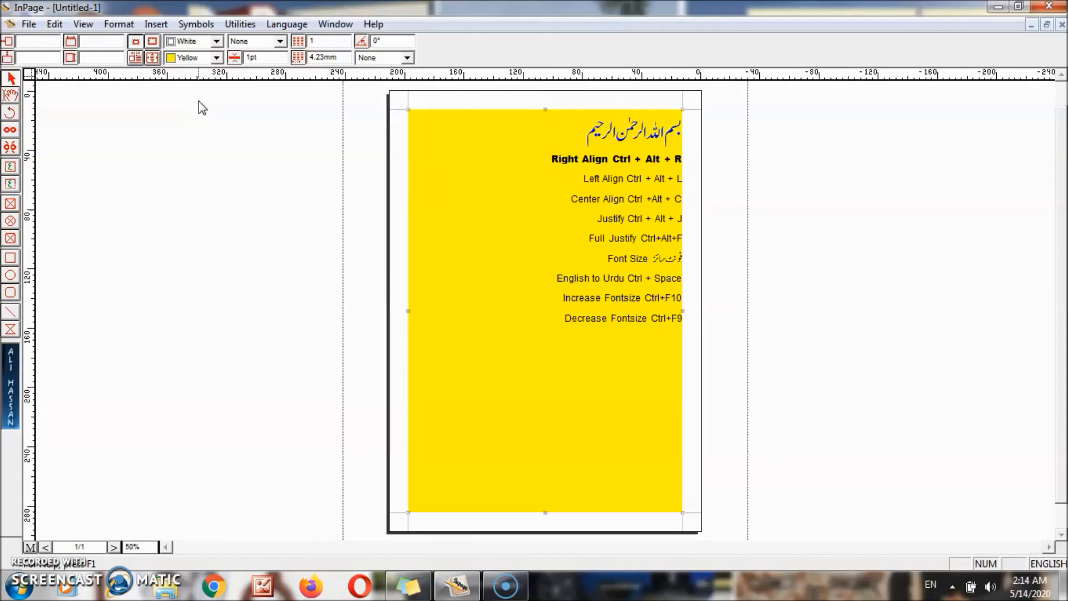
- Set the frame's border colour to red
left_click(216, 42)
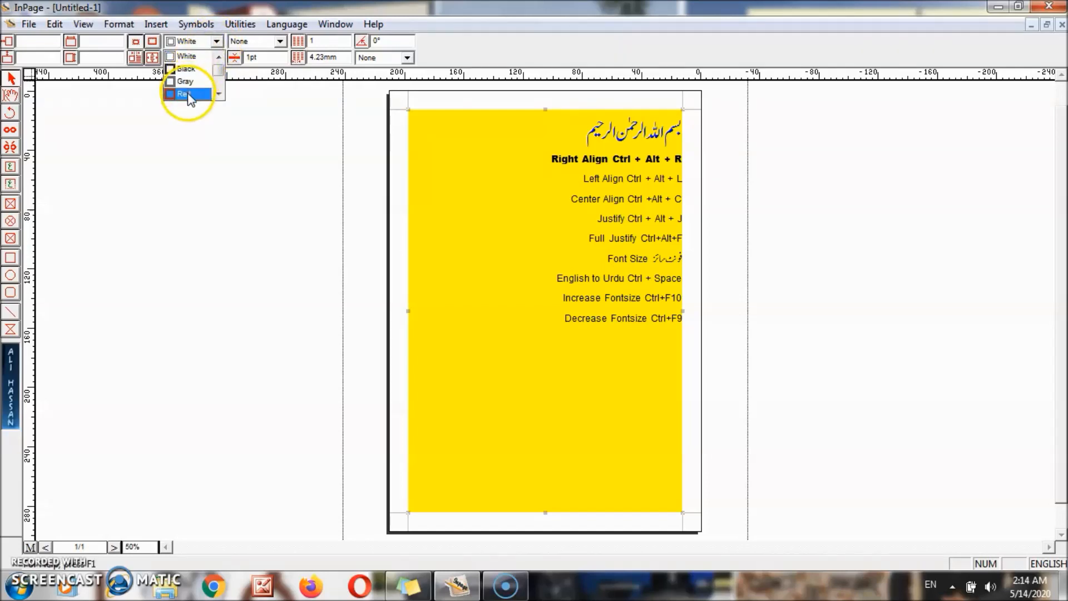
left_click(220, 95)
left_click(219, 94)
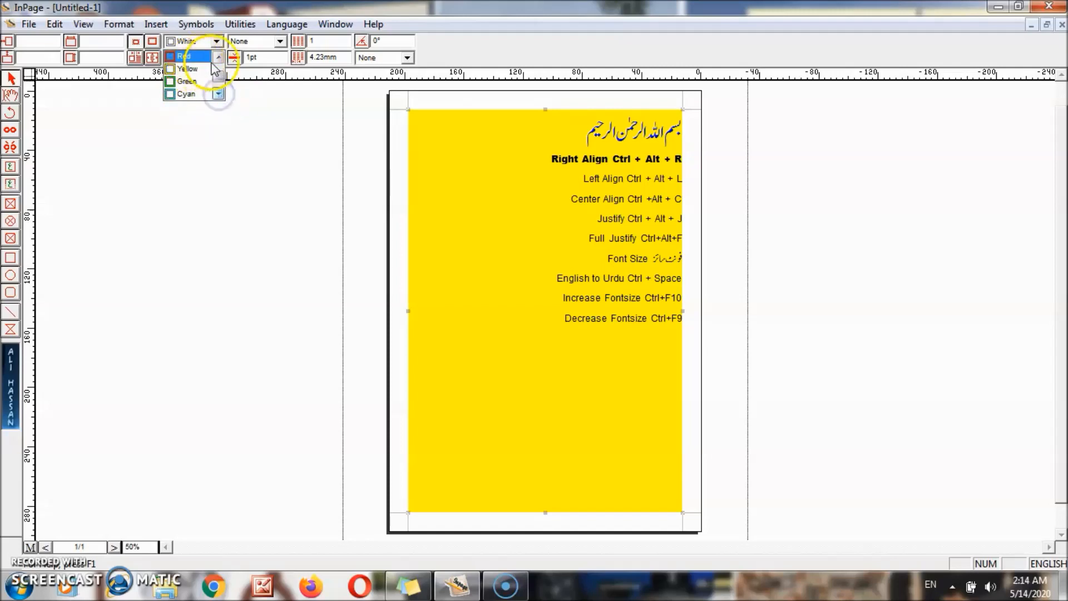
left_click(188, 56)
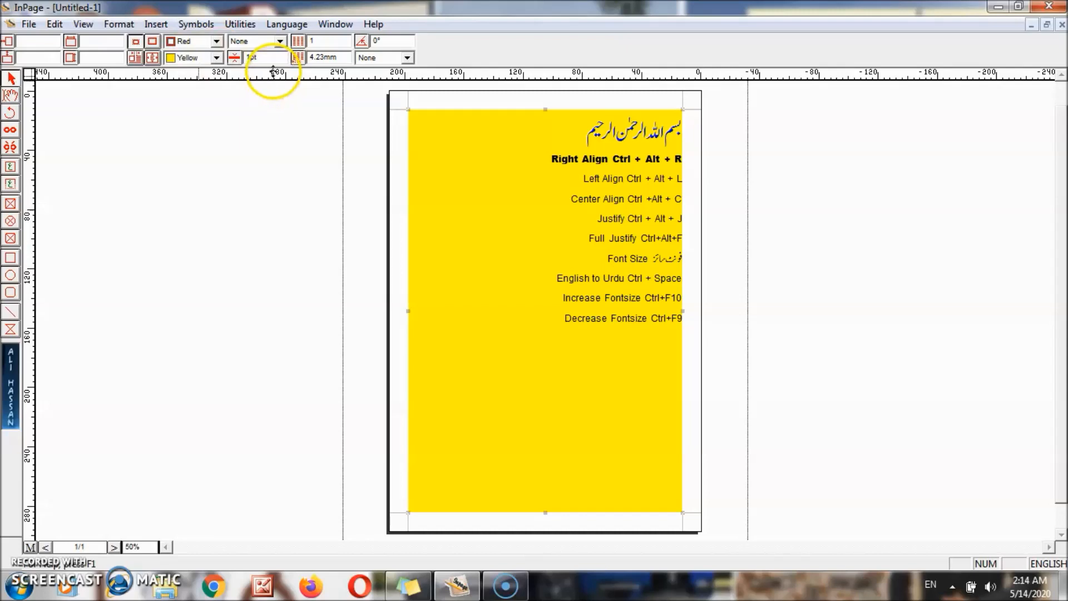
- Give the border a solid line at 10pt thickness
left_click(280, 42)
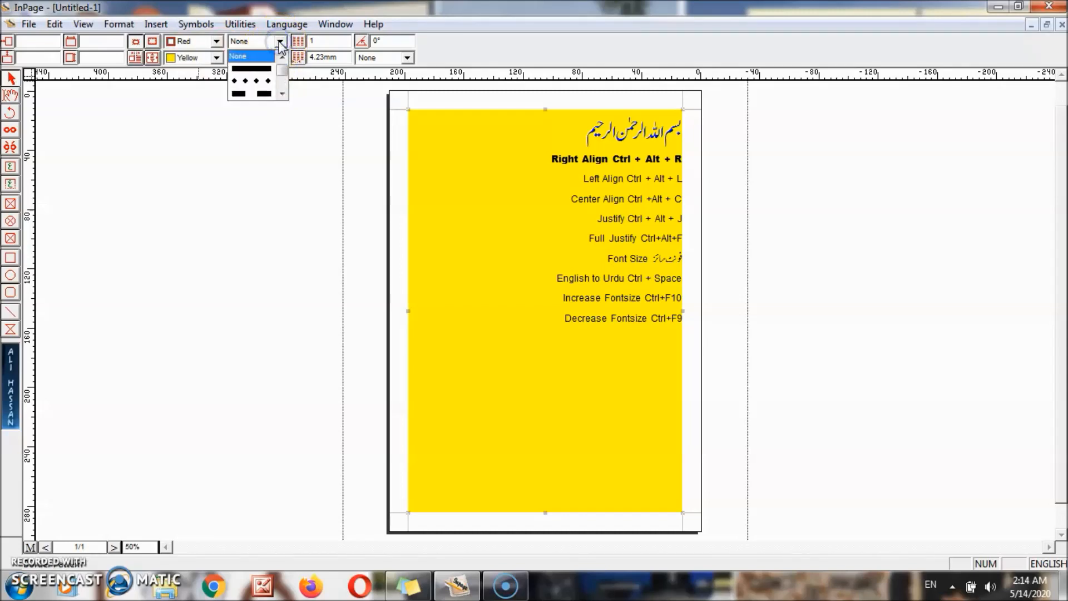
left_click(264, 70)
left_click(264, 59)
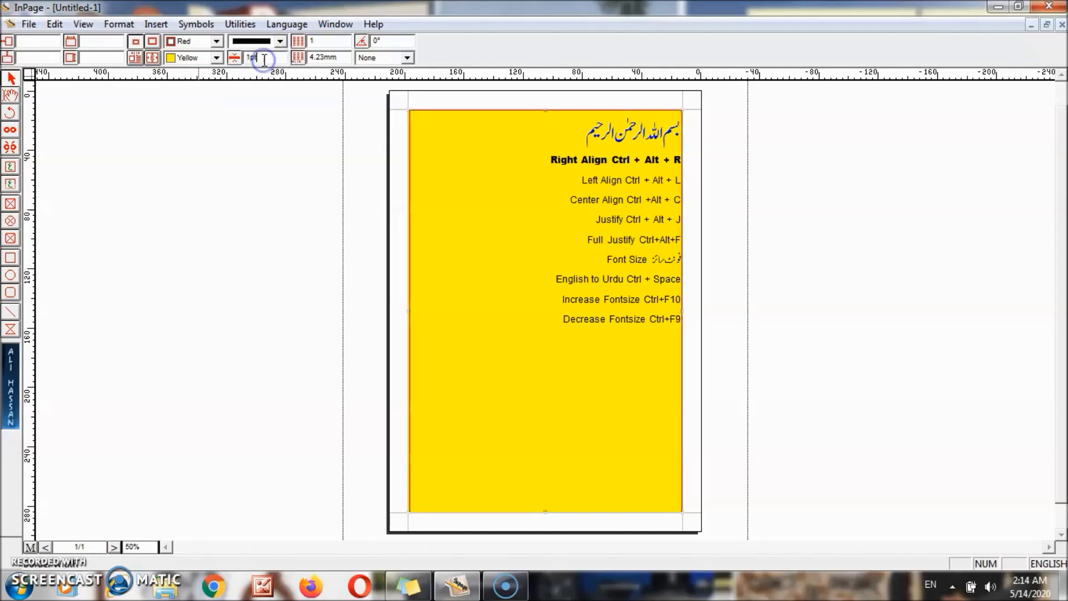
key("BackSpace")
key("BackSpace")
key("Return")
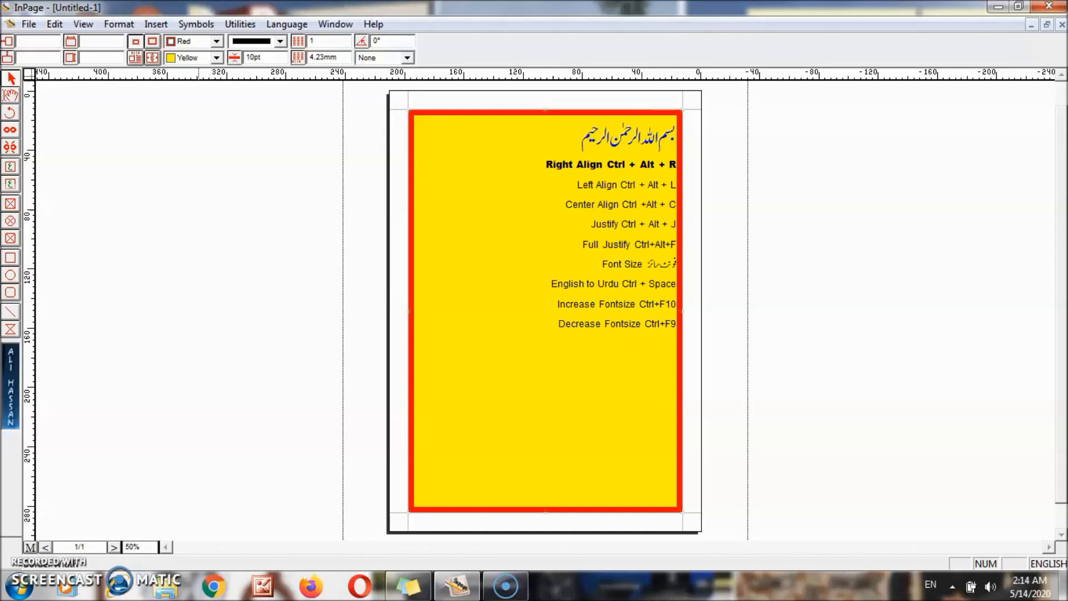
- Try dotted, dashed and diamond border styles, settling on a solid double line
left_click(279, 41)
left_click(251, 68)
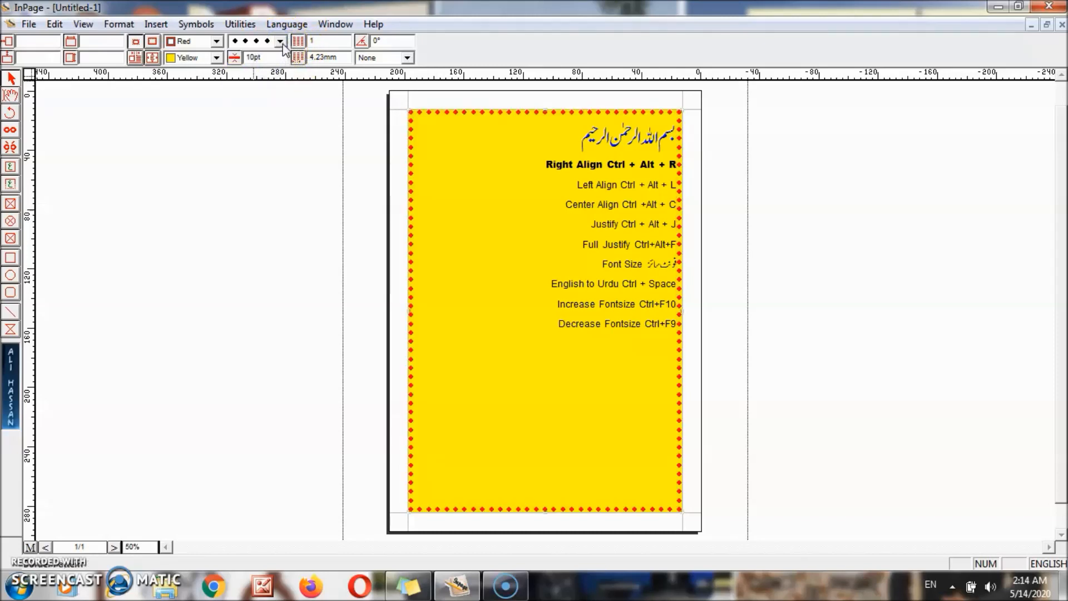
left_click(280, 42)
left_click(276, 69)
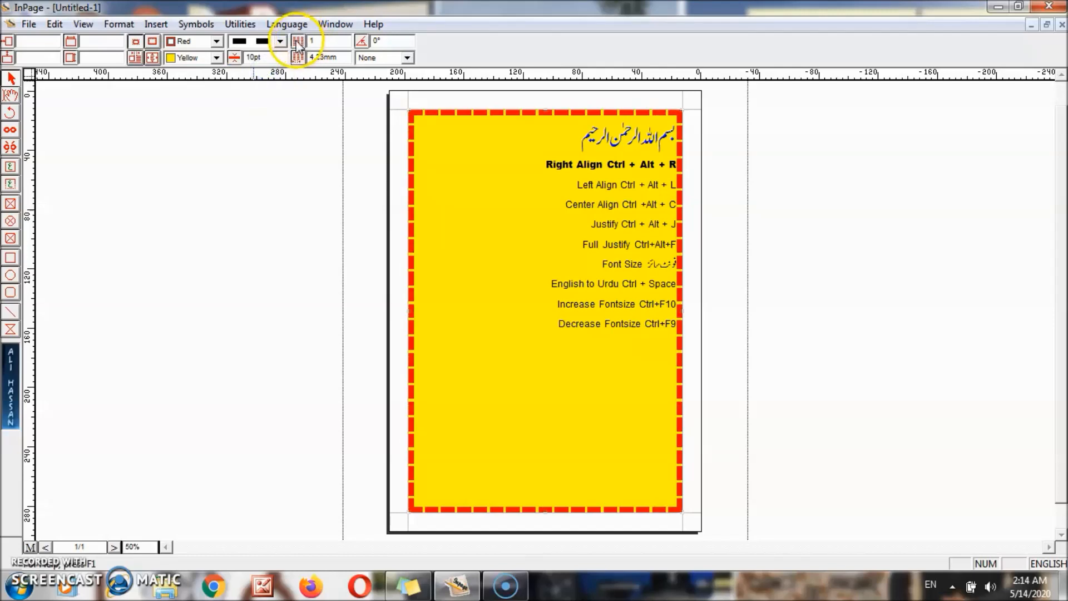
left_click(282, 42)
left_click(284, 95)
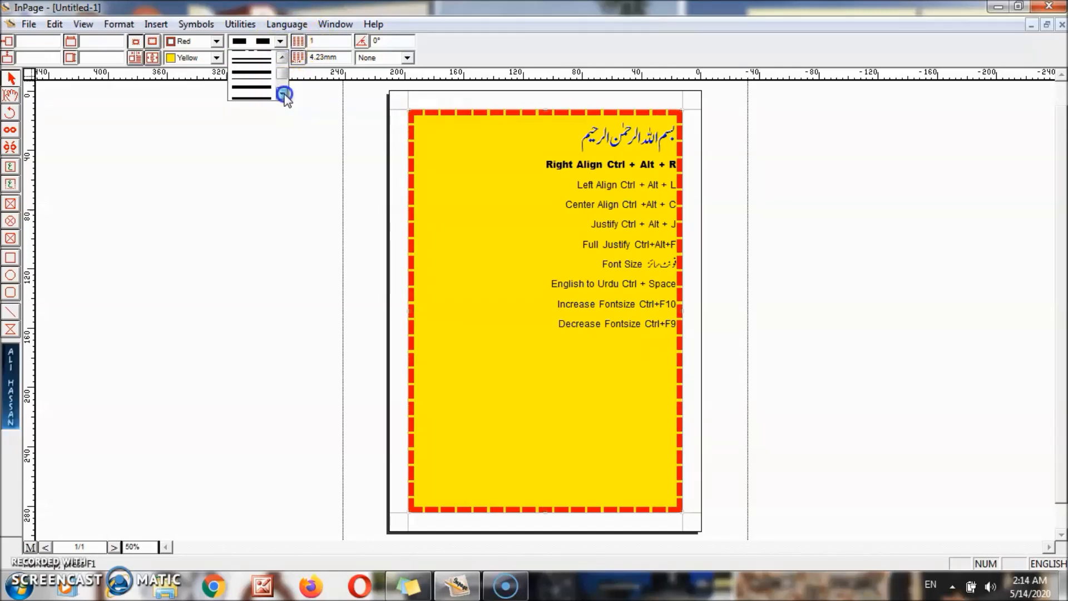
left_click(284, 94)
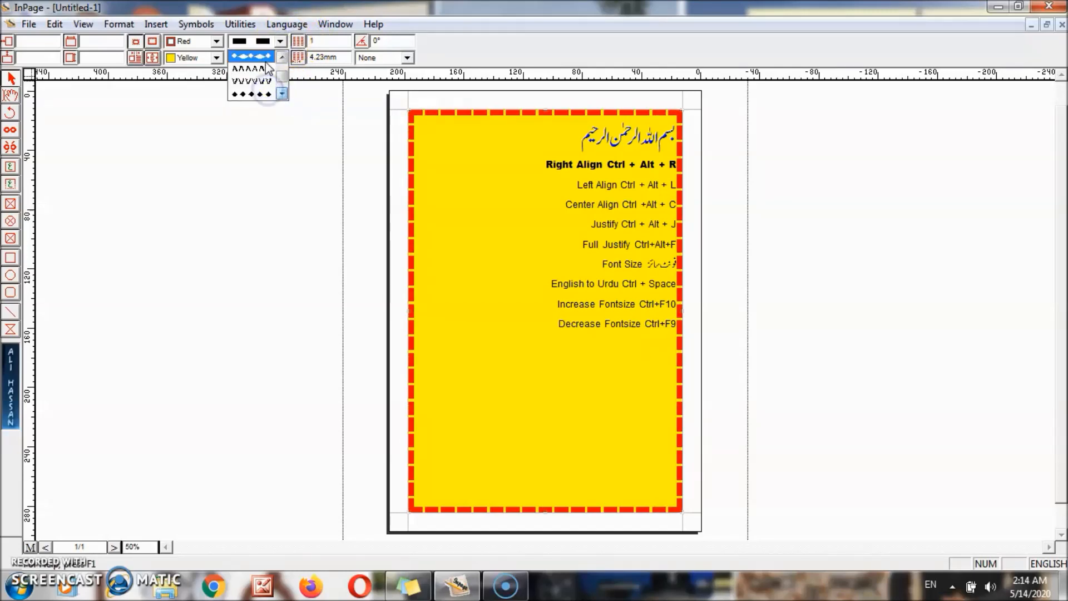
left_click(259, 68)
left_click(280, 41)
left_click(282, 56)
left_click(283, 57)
left_click(283, 57)
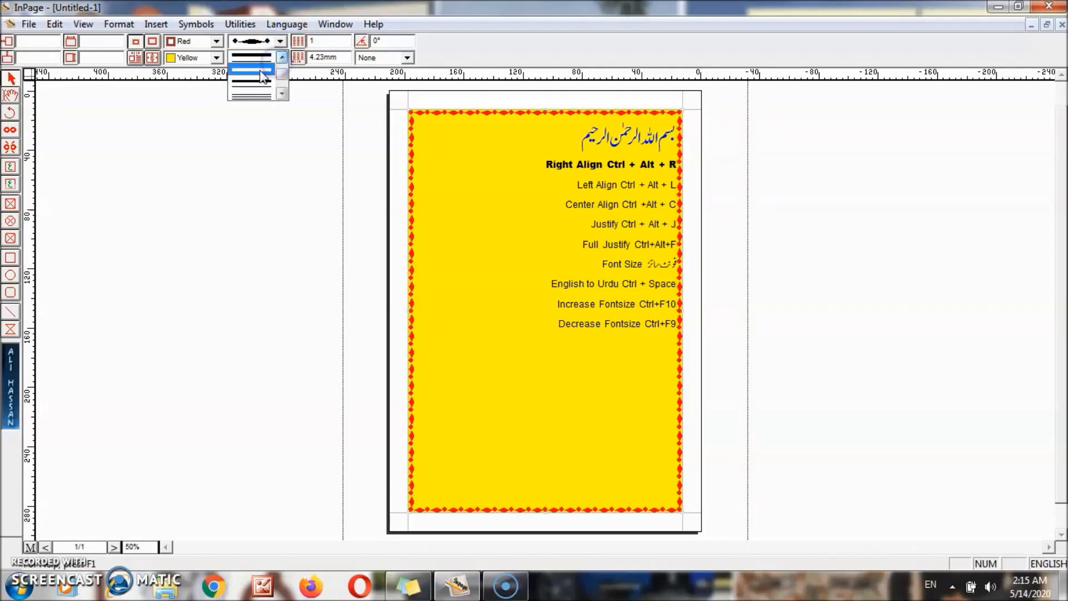
left_click(259, 82)
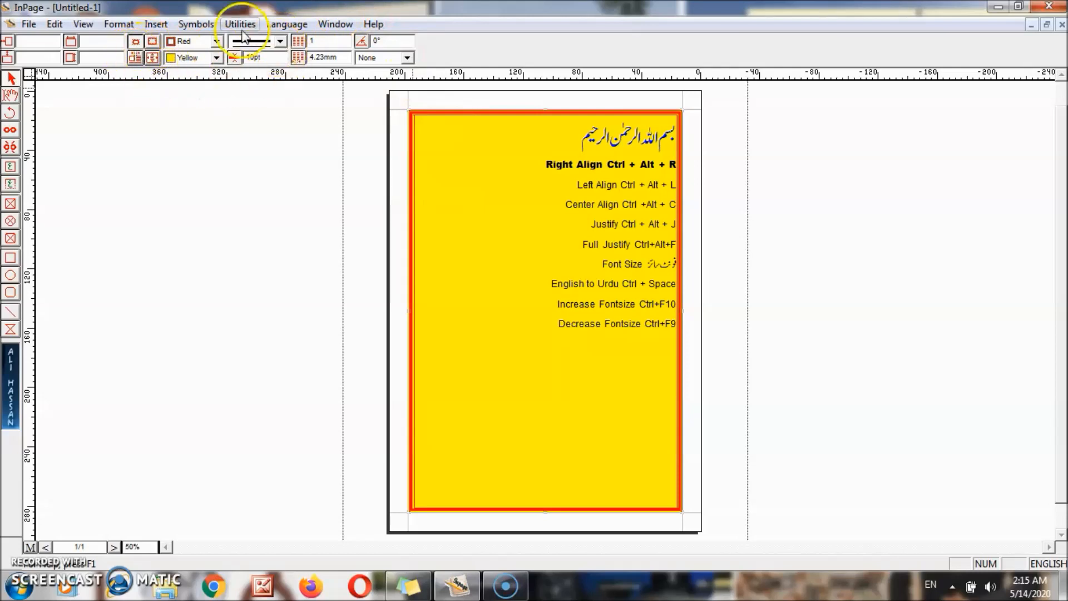
- Enlarge the box so it stretches toward the page margins
left_click(34, 44)
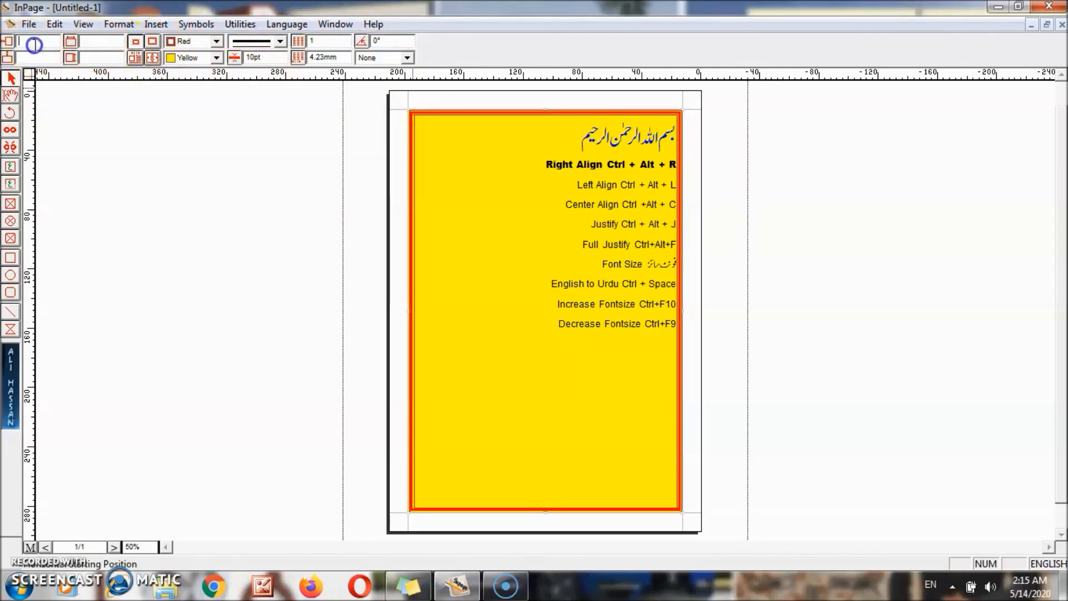
key("Tab")
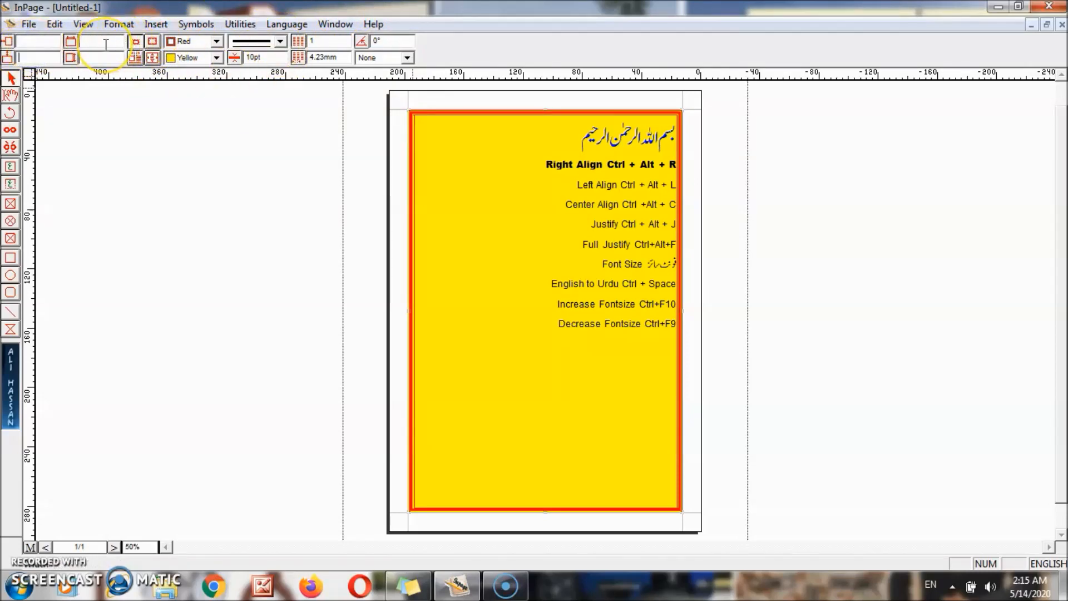
left_click(153, 42)
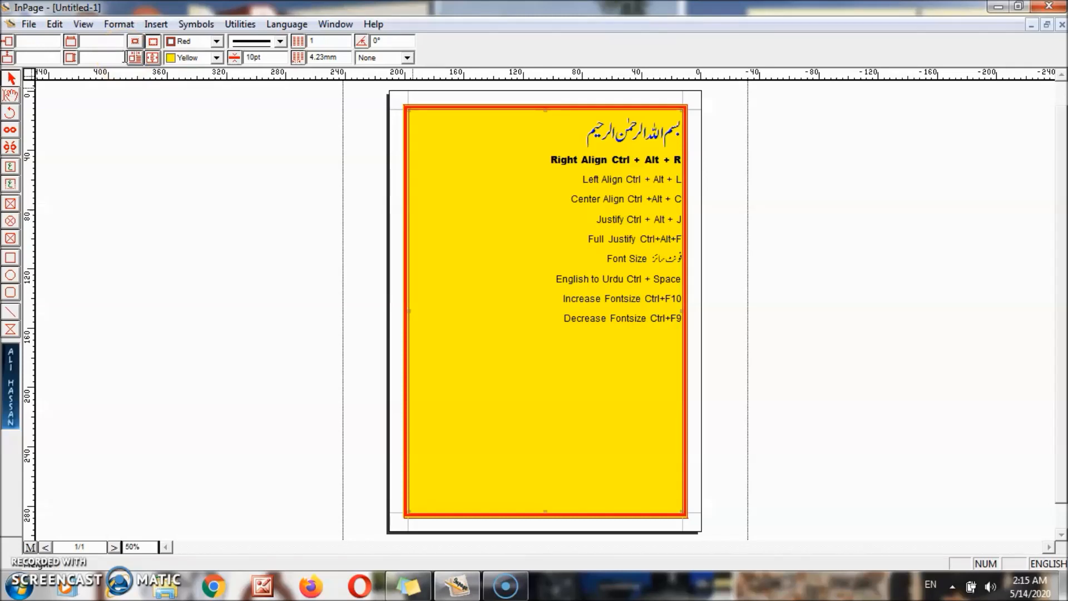
- Exit InPage, saving the document to the Desktop as 'Lec 1 Inpage'
left_click(29, 25)
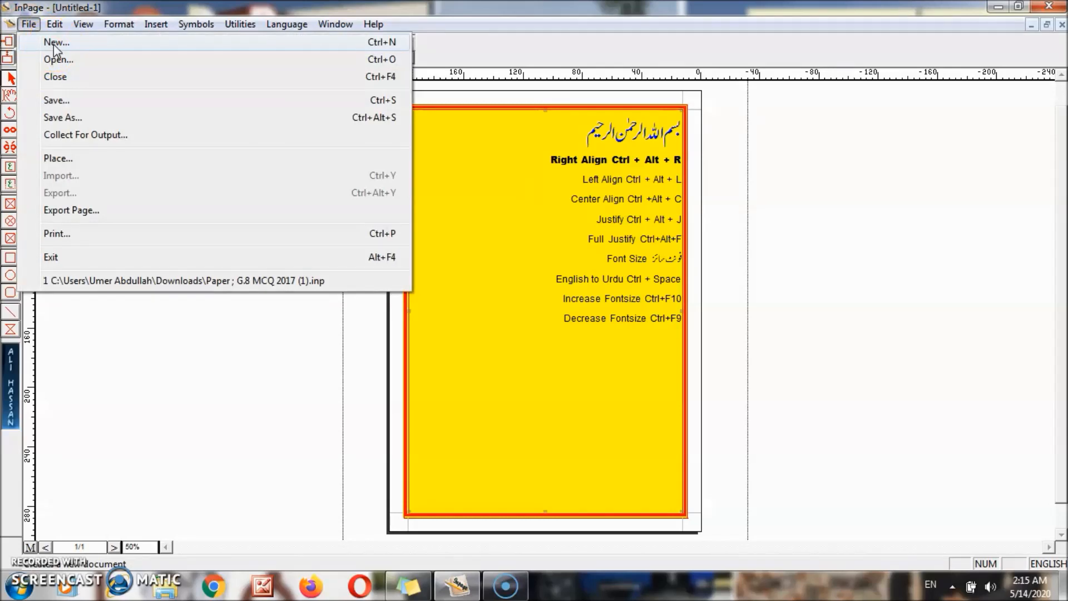
left_click(59, 61)
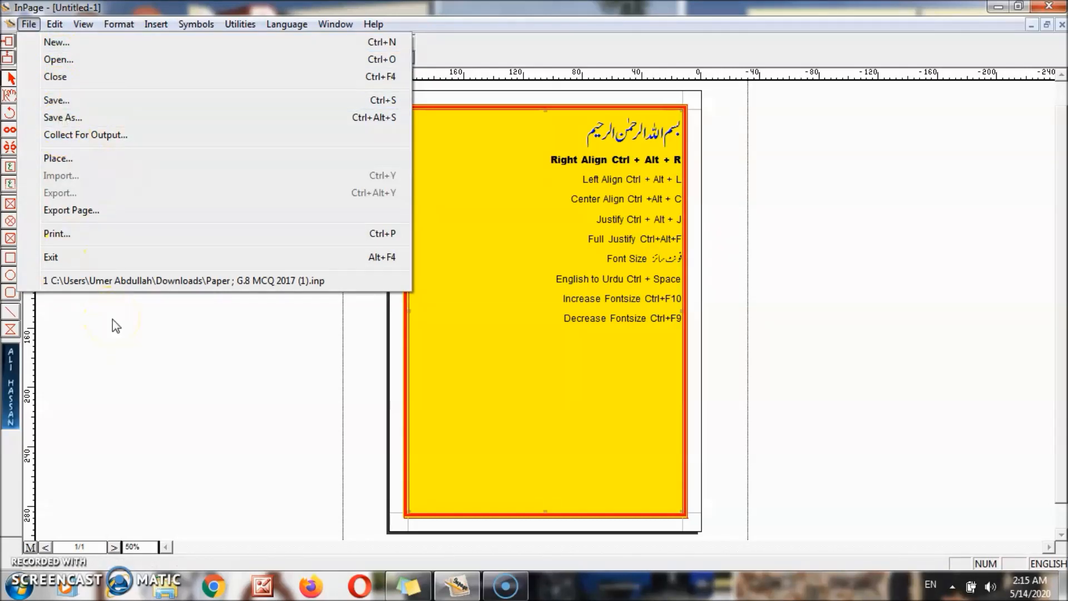
left_click(147, 259)
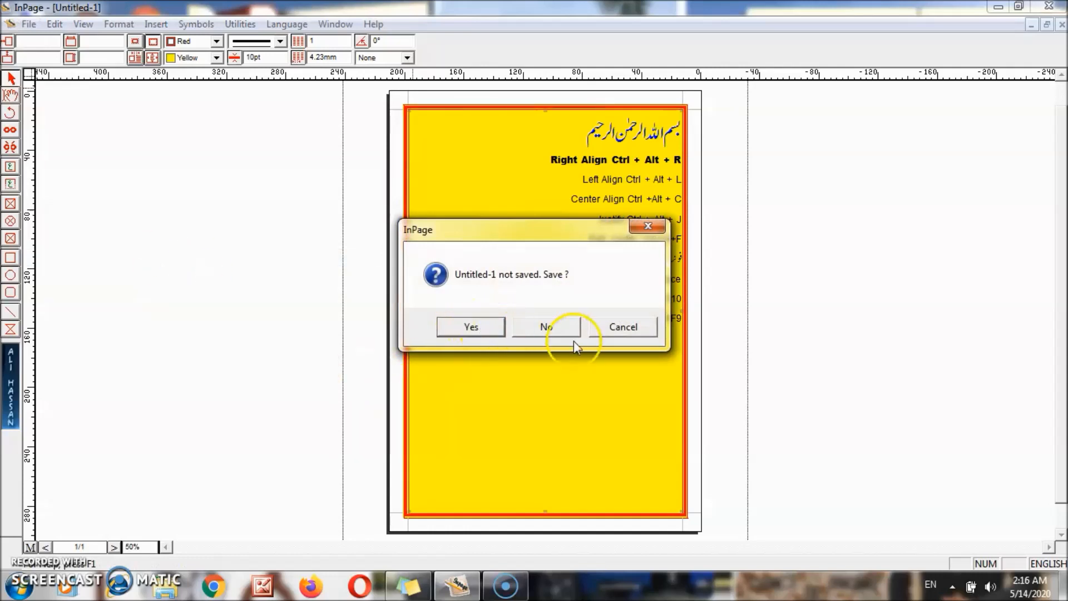
left_click(487, 329)
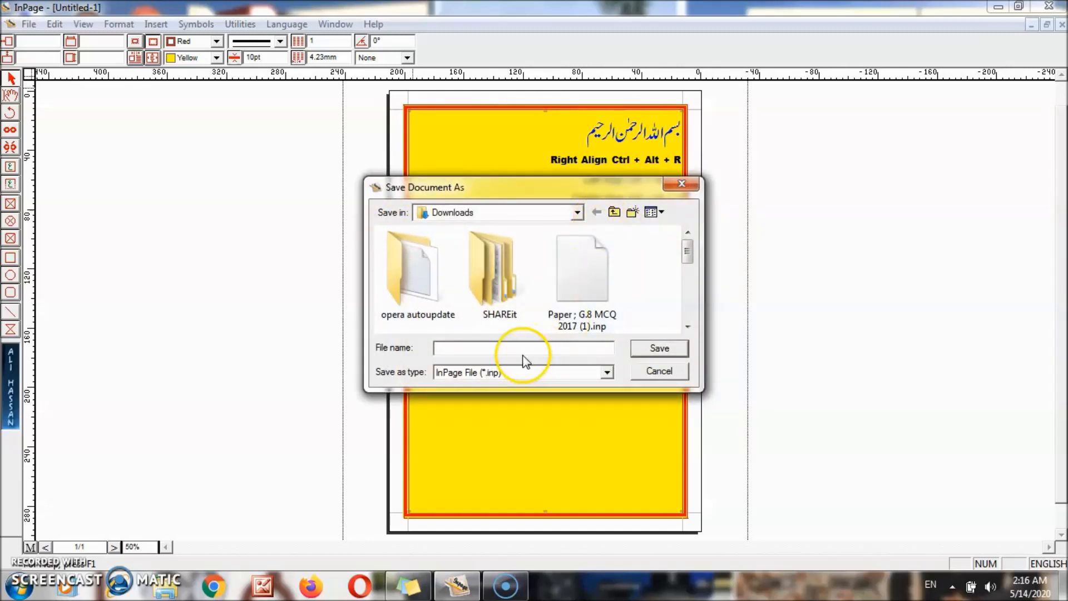
type("Lec 1 Inpa")
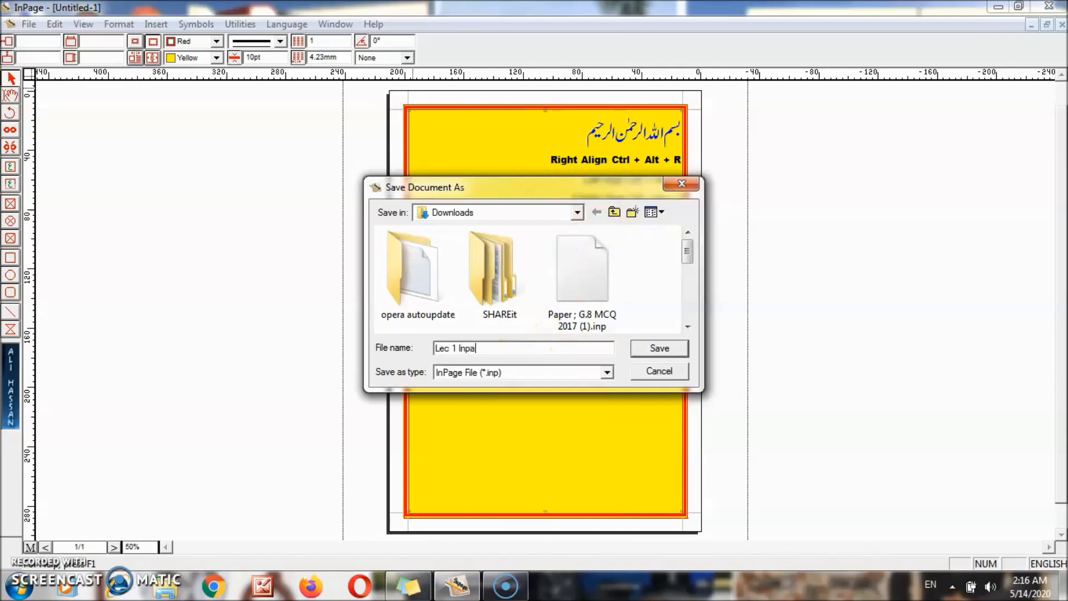
type("ge")
left_click(577, 212)
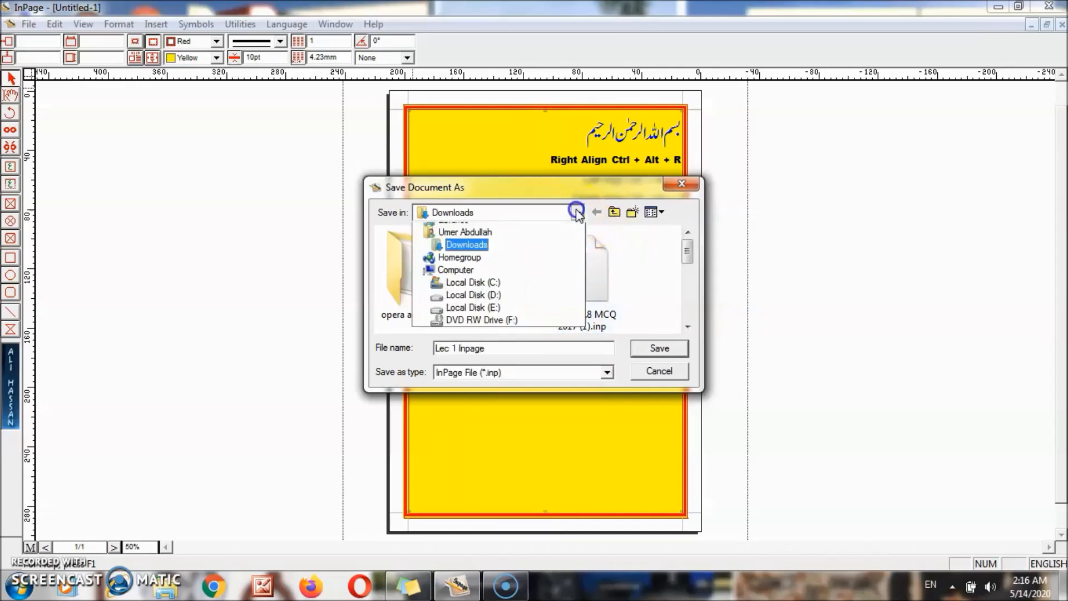
left_click(485, 229)
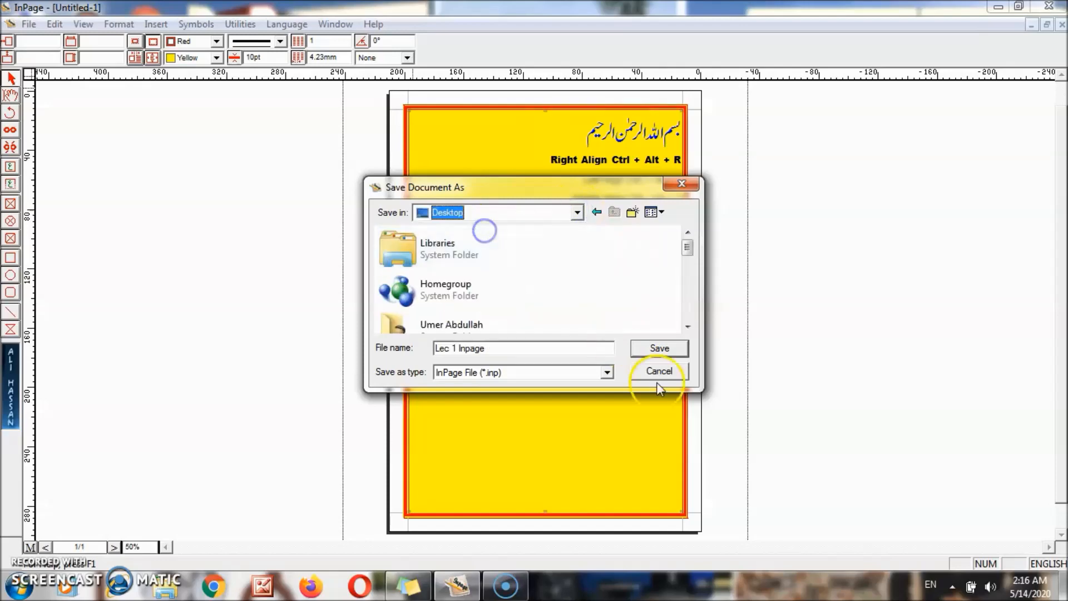
left_click(659, 348)
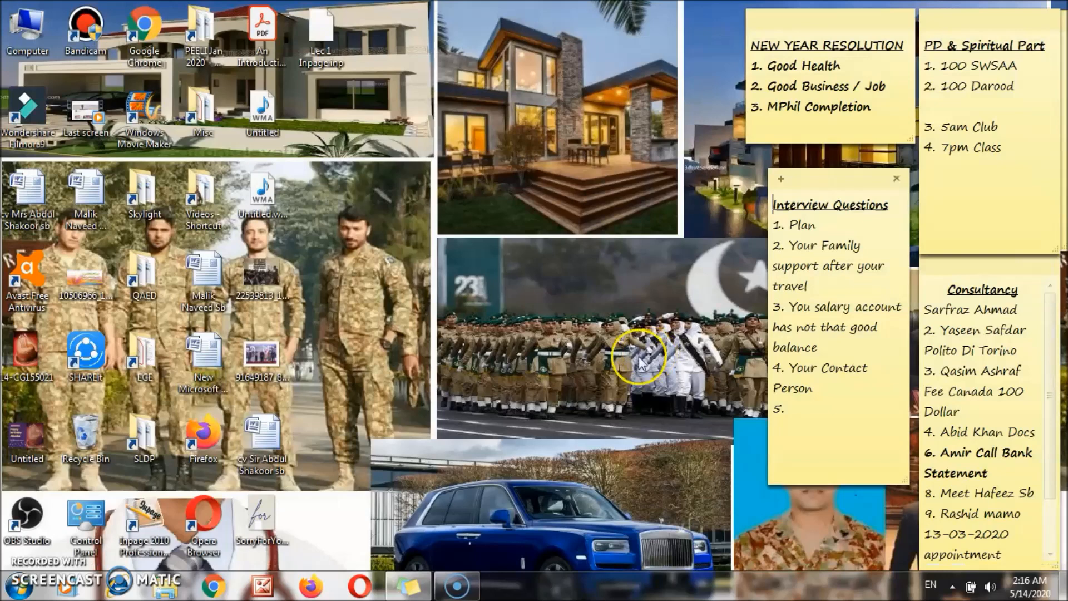
- Relaunch InPage 2010 Professional Edition from the Start menu and dismiss the registry error
left_click(320, 53)
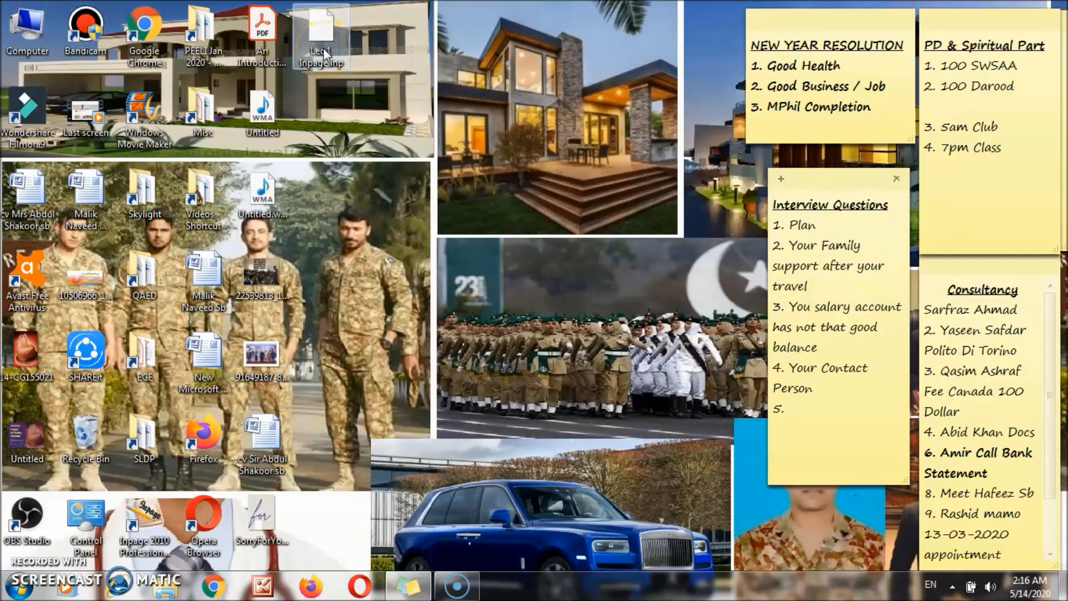
key("super")
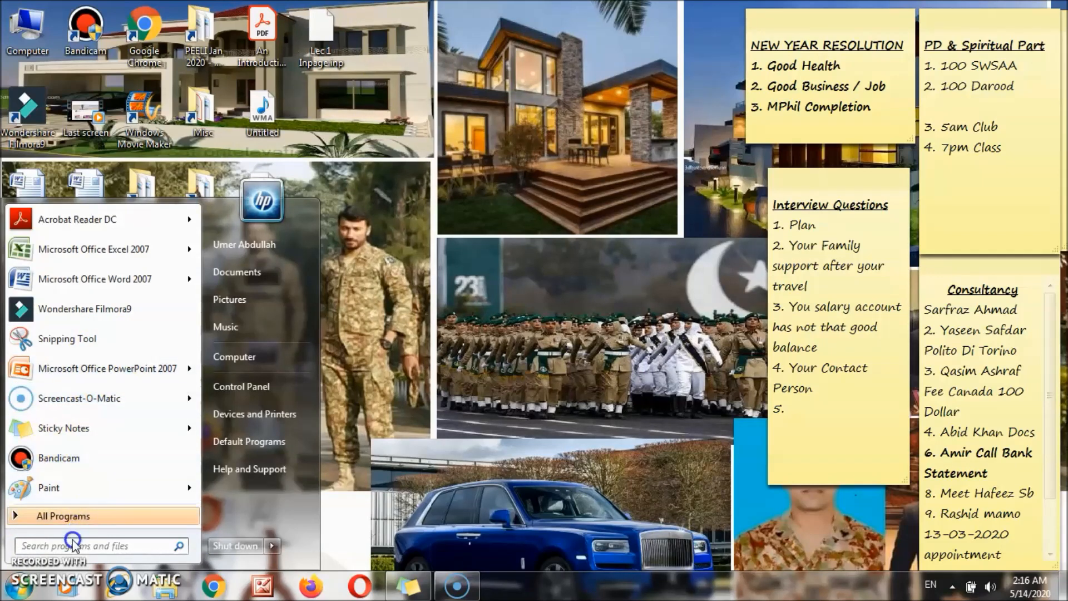
type("in")
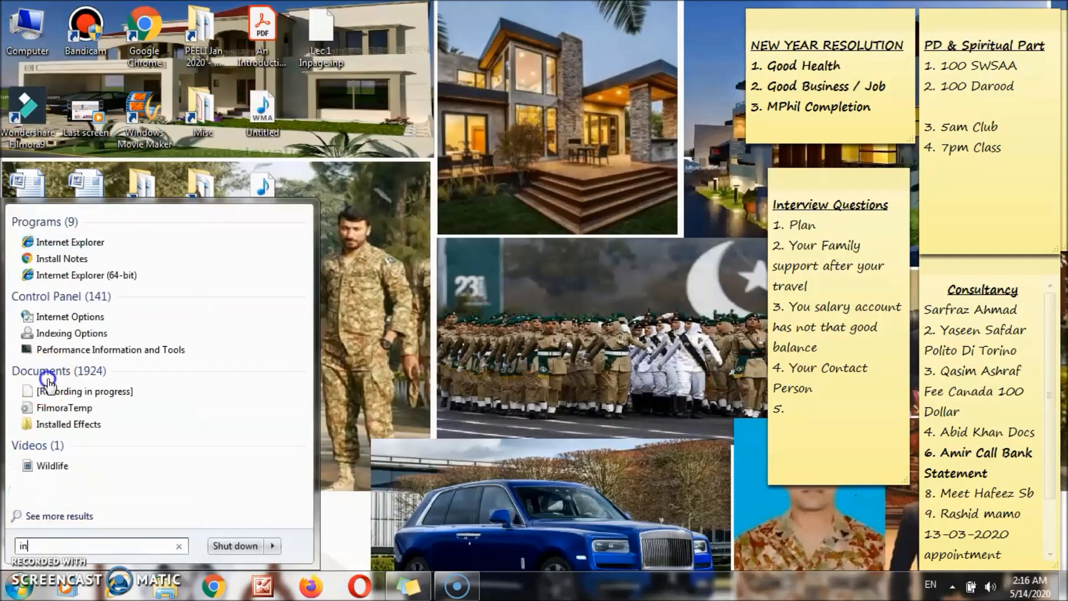
type("pa")
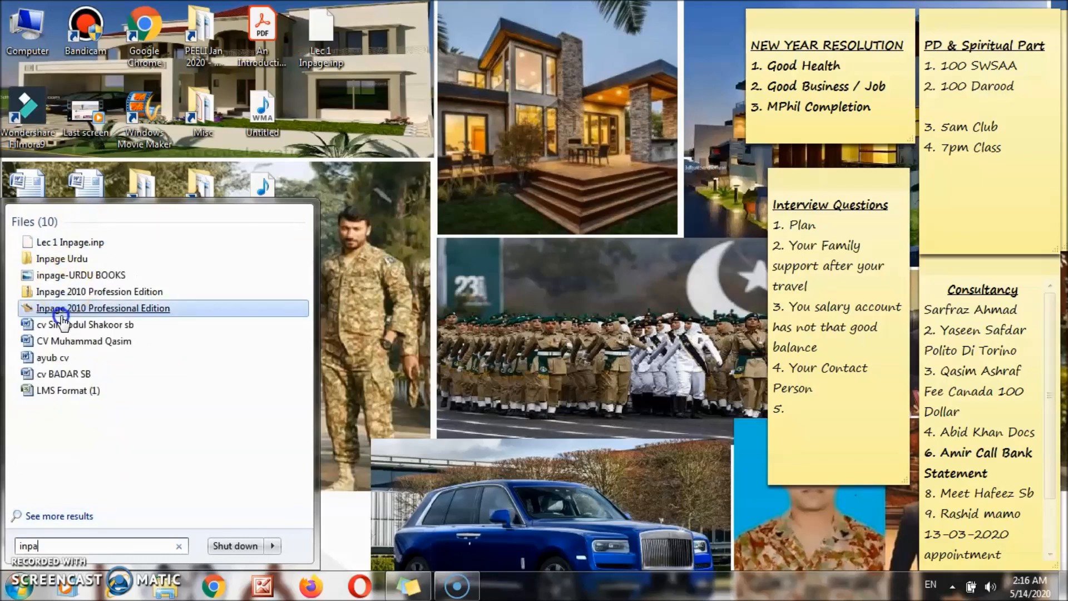
left_click(64, 307)
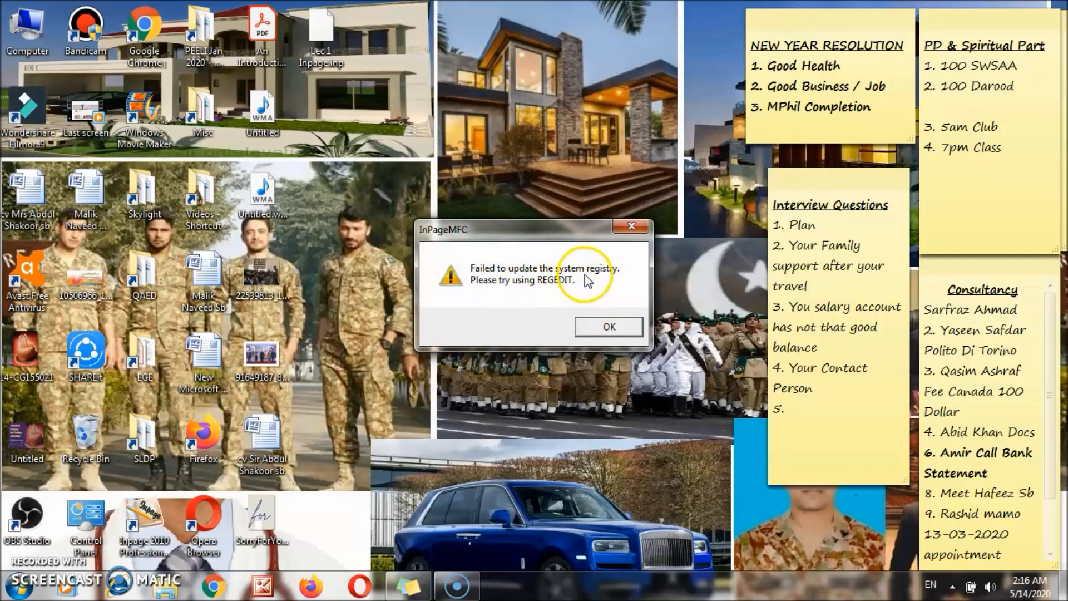
left_click(591, 327)
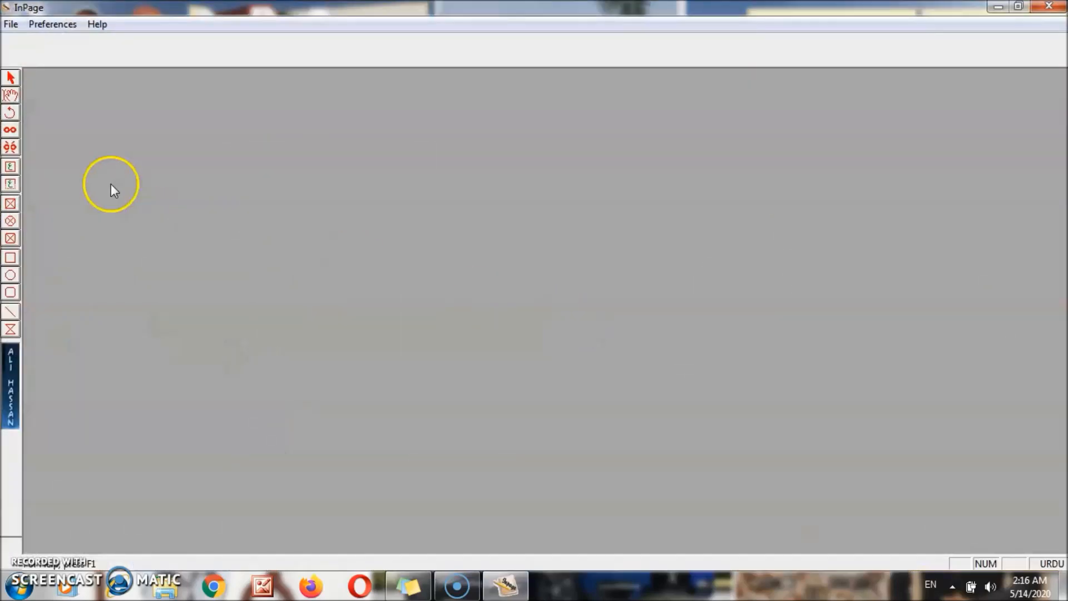
- Reopen Lec 1 Inpage.inp from the recent files list, then view the Edit menu
left_click(10, 24)
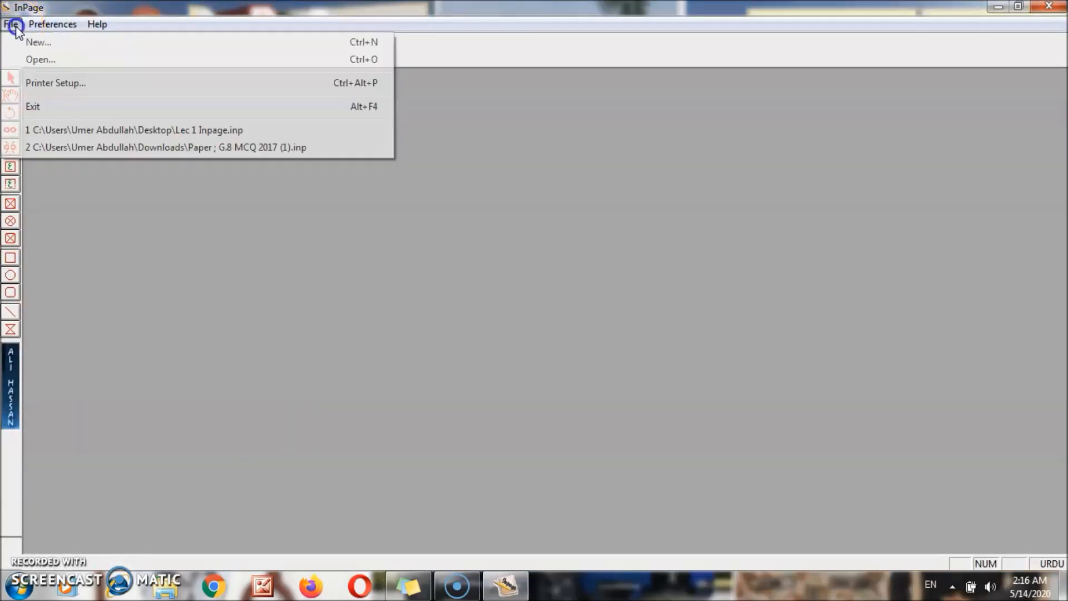
left_click(114, 131)
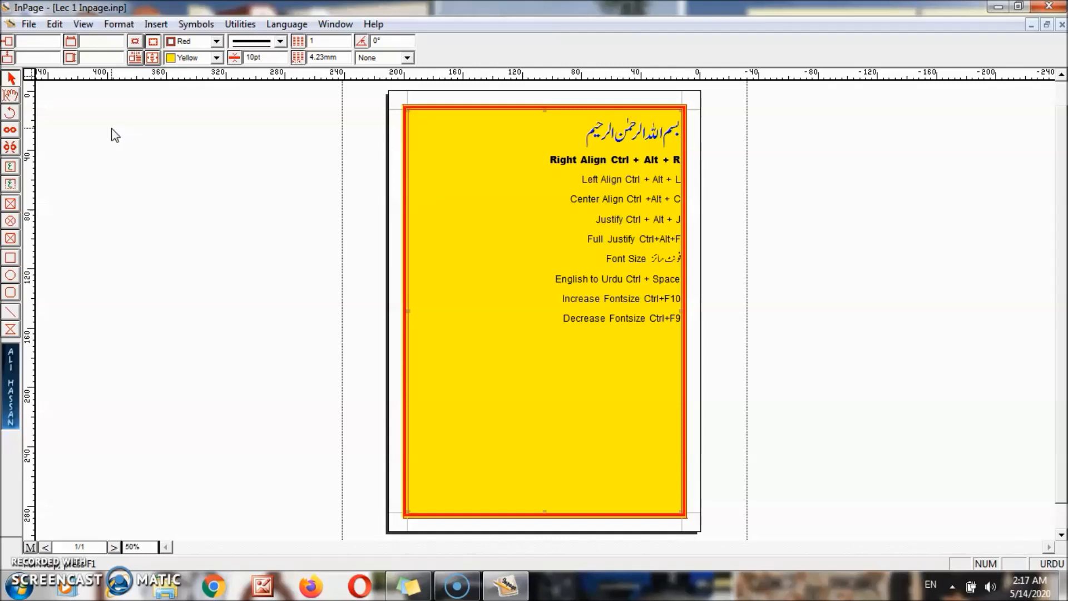
left_click(54, 24)
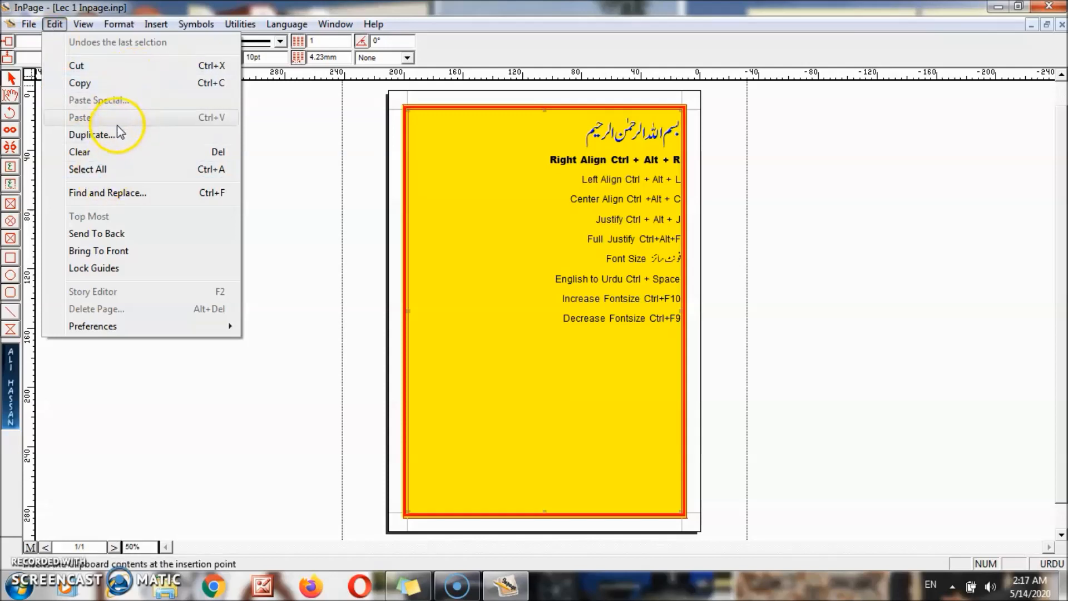
- Cycle the page view through Fit in Window, 50%, 100% and 200%
mouse_move(84, 25)
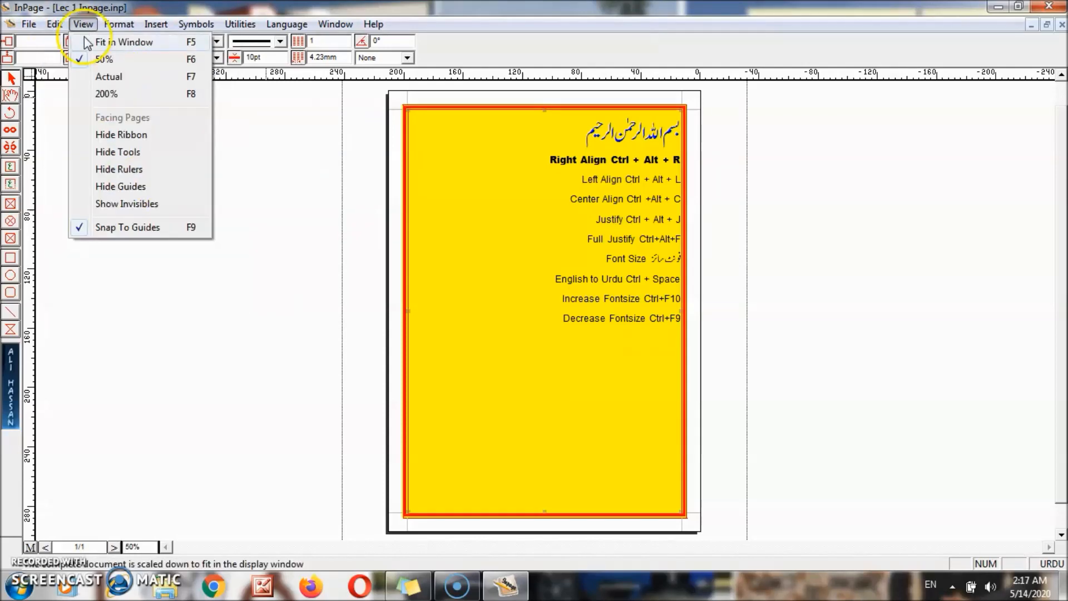
left_click(88, 42)
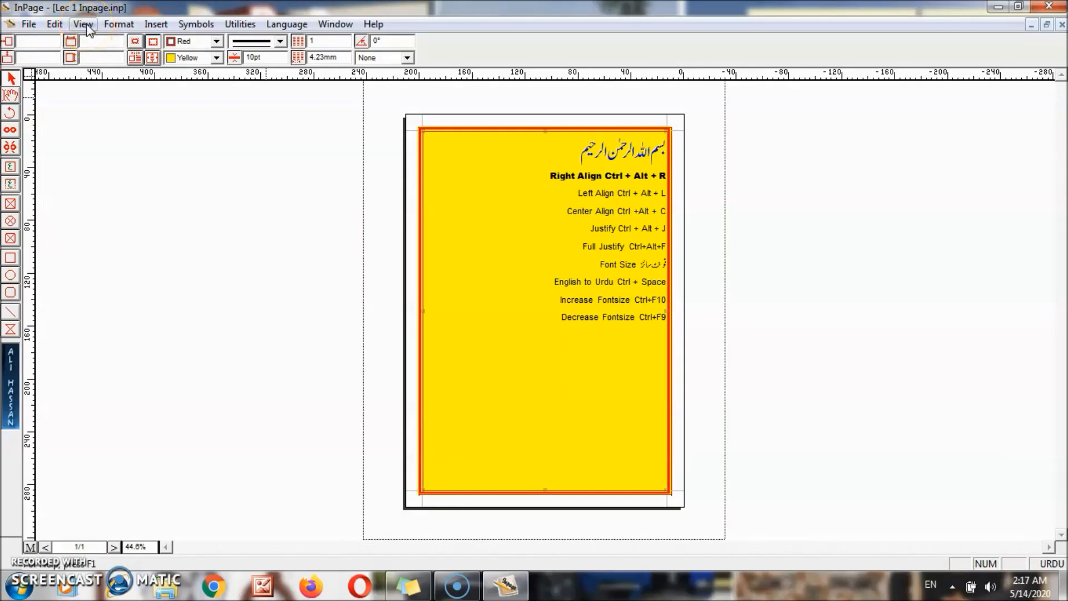
left_click(86, 26)
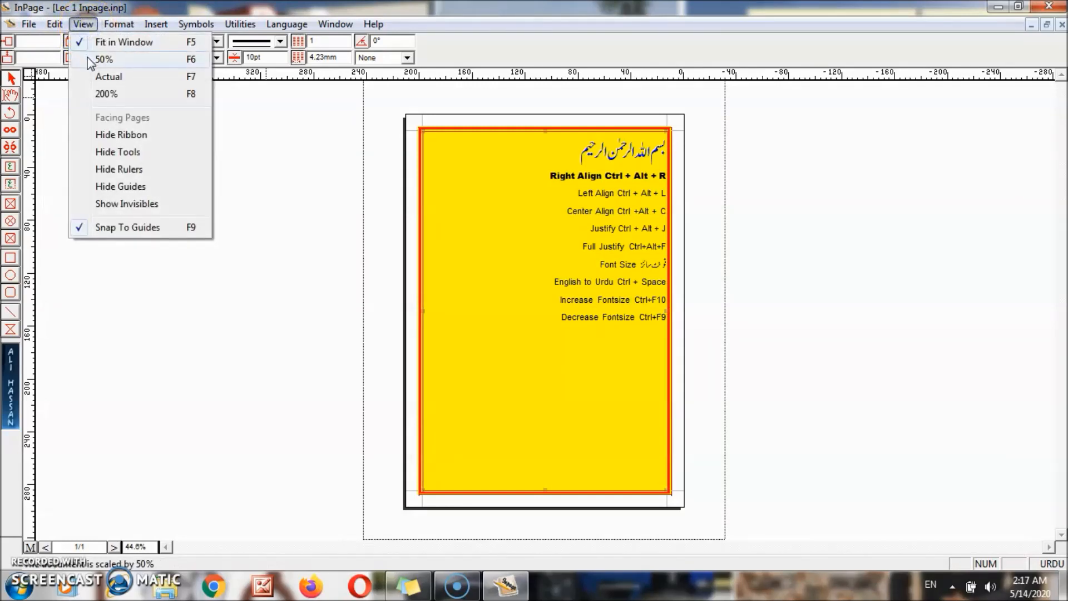
left_click(88, 56)
left_click(84, 23)
left_click(89, 71)
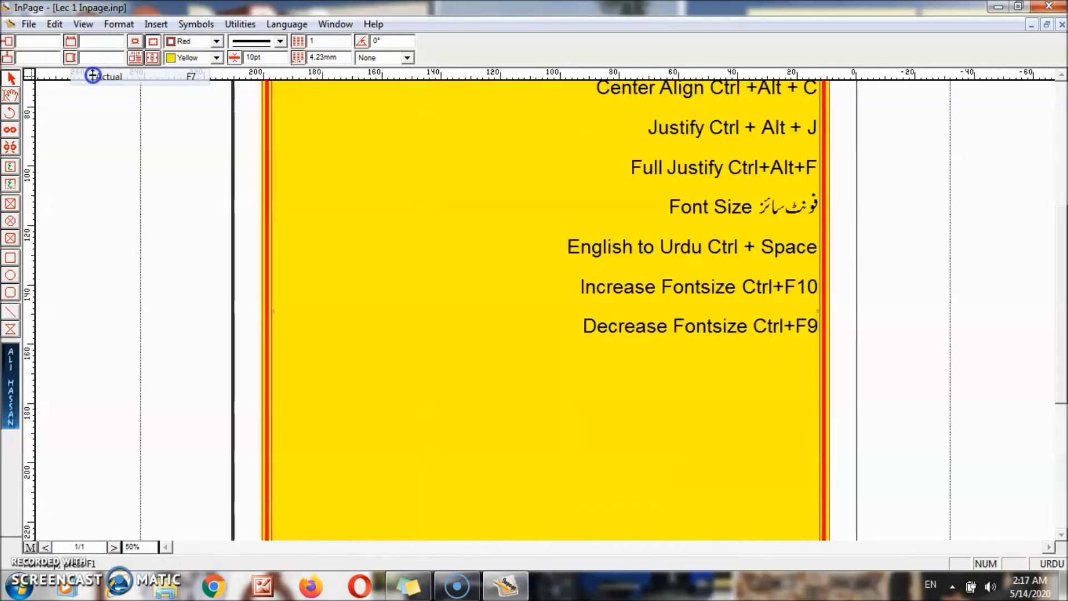
left_click(83, 25)
left_click(86, 89)
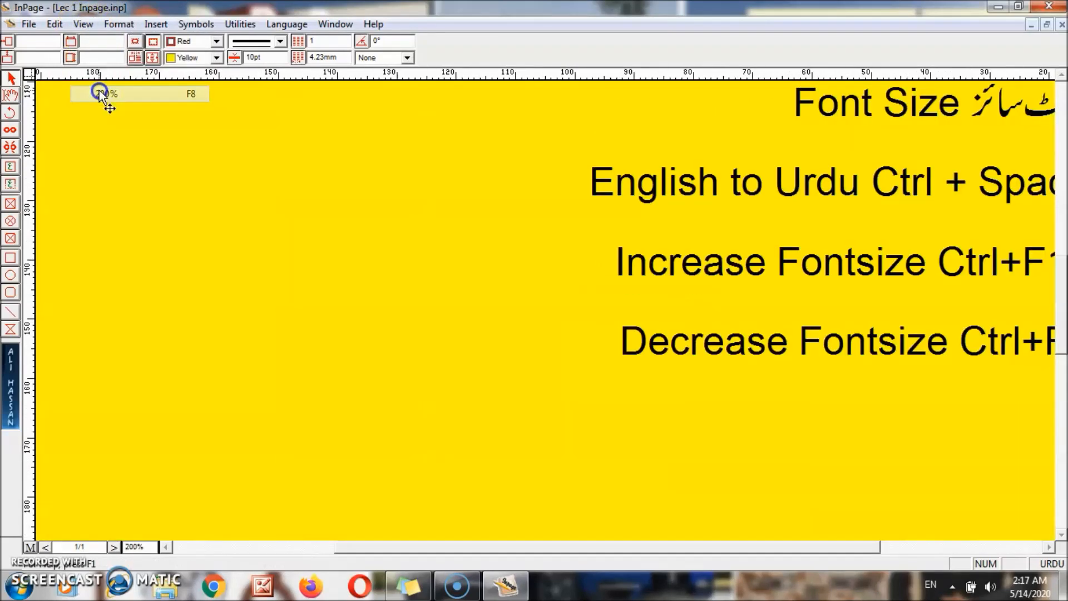
- Switch the view to Actual size, return to 50%, and hide the ribbon
left_click_drag(796, 547, 925, 550)
left_click(1062, 92)
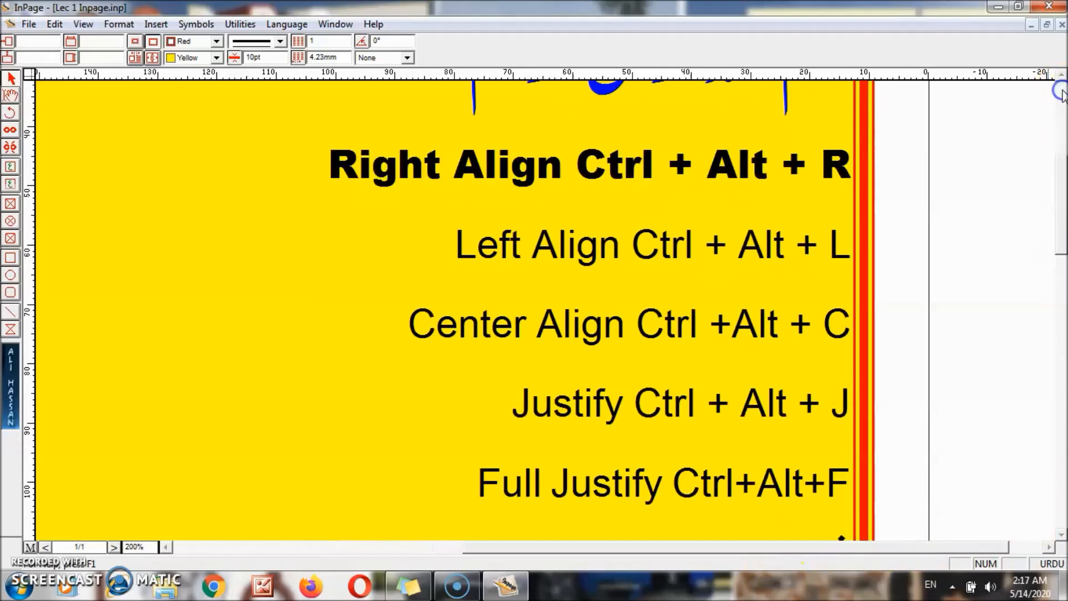
left_click(1063, 91)
left_click(85, 26)
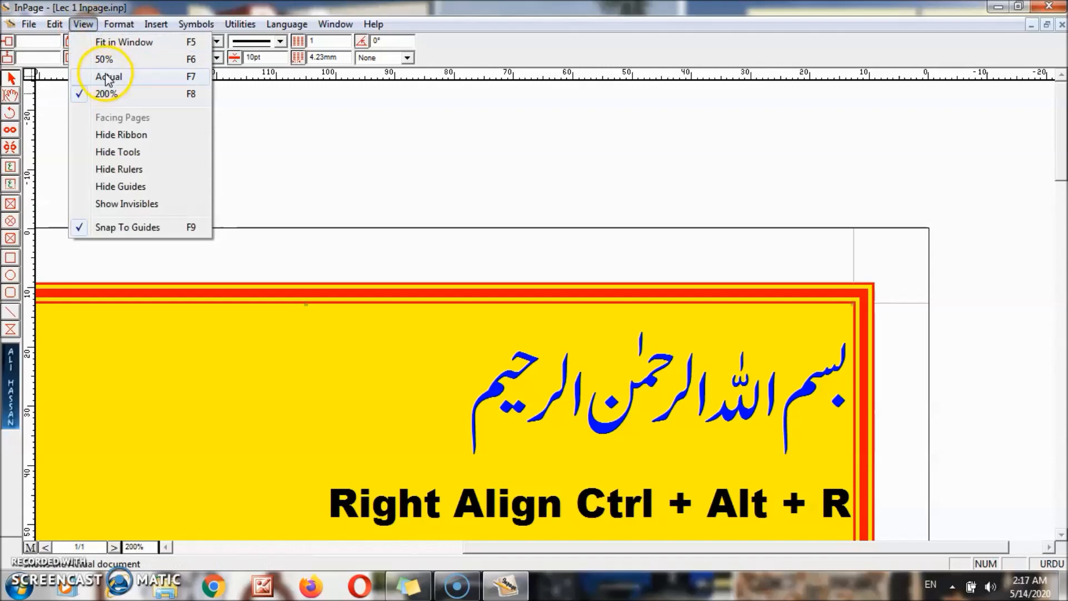
left_click(106, 76)
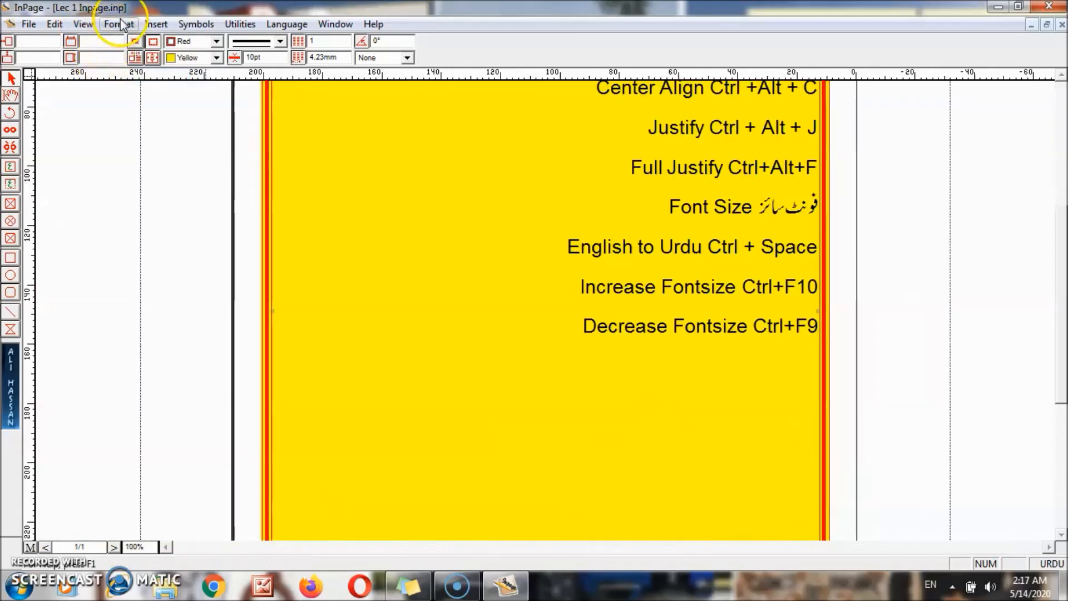
left_click(78, 26)
left_click(107, 60)
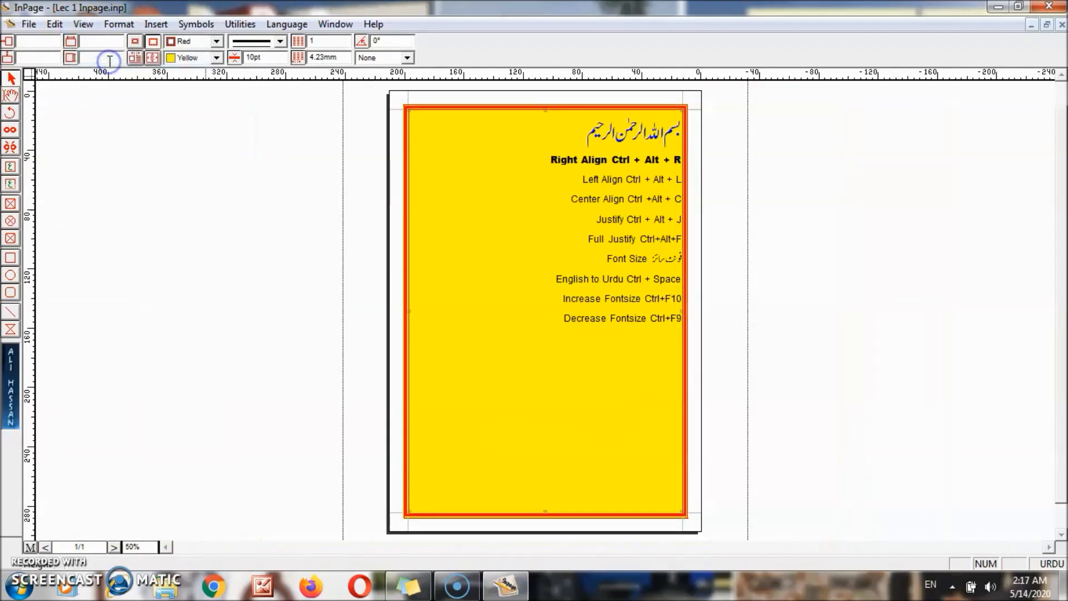
left_click(83, 25)
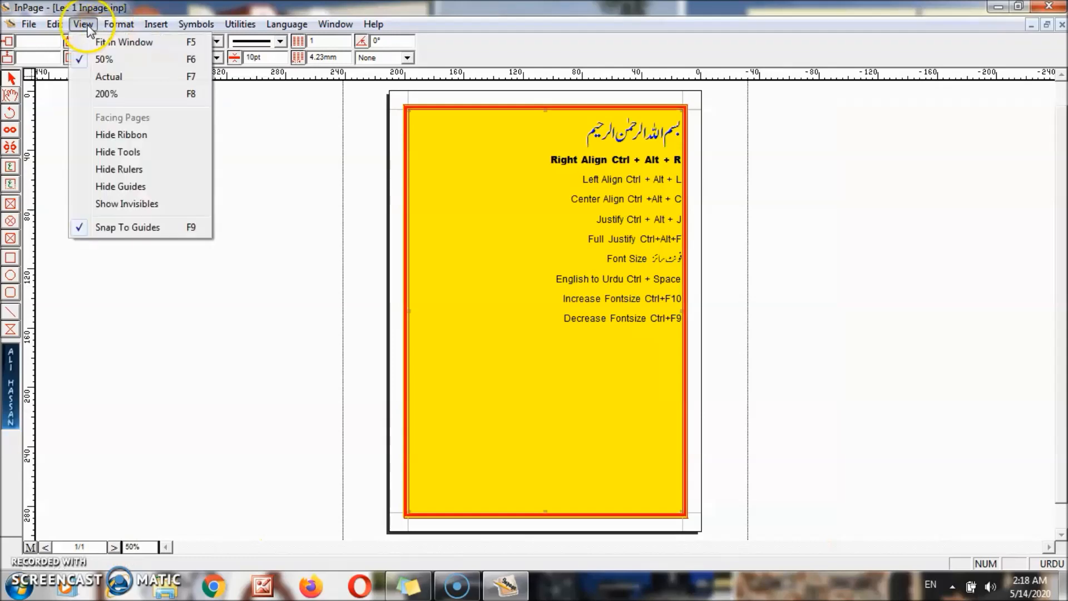
left_click(107, 136)
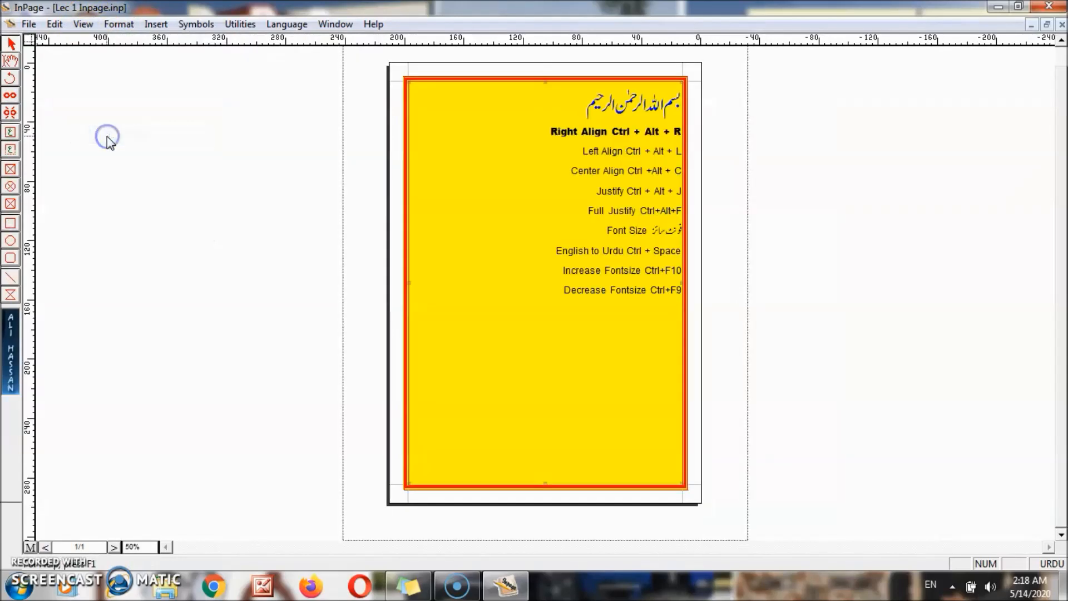
- Show the ribbon again and toggle the tool palette off and back on
left_click(84, 25)
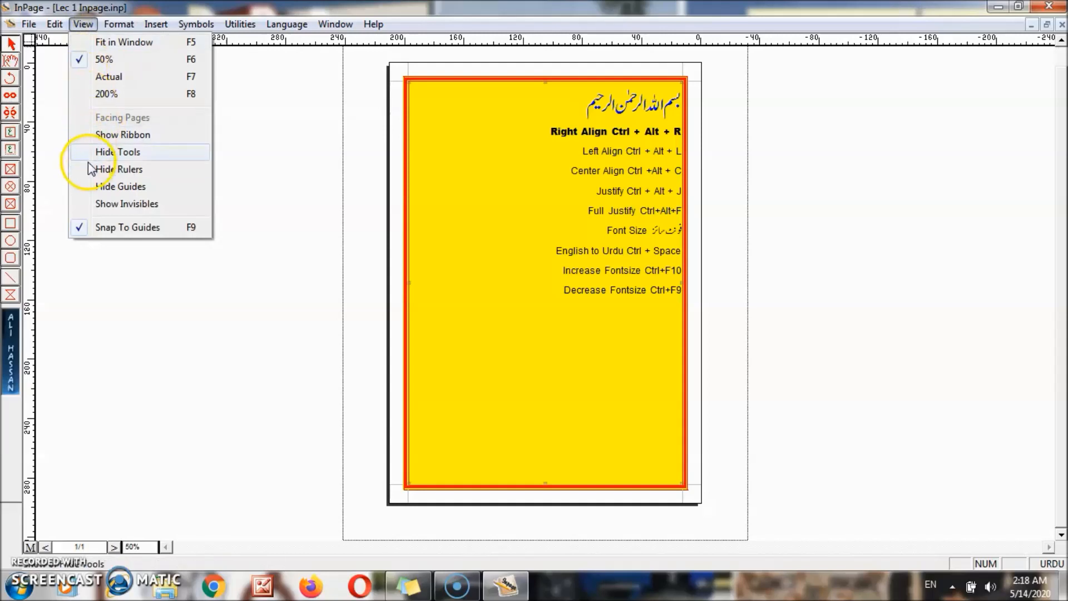
left_click(109, 136)
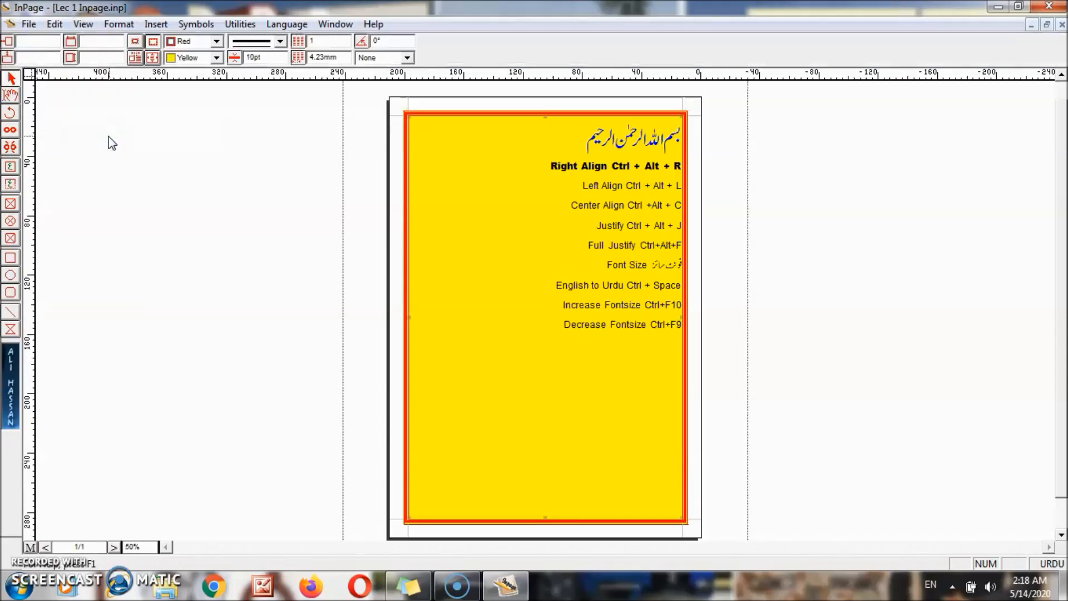
left_click(83, 24)
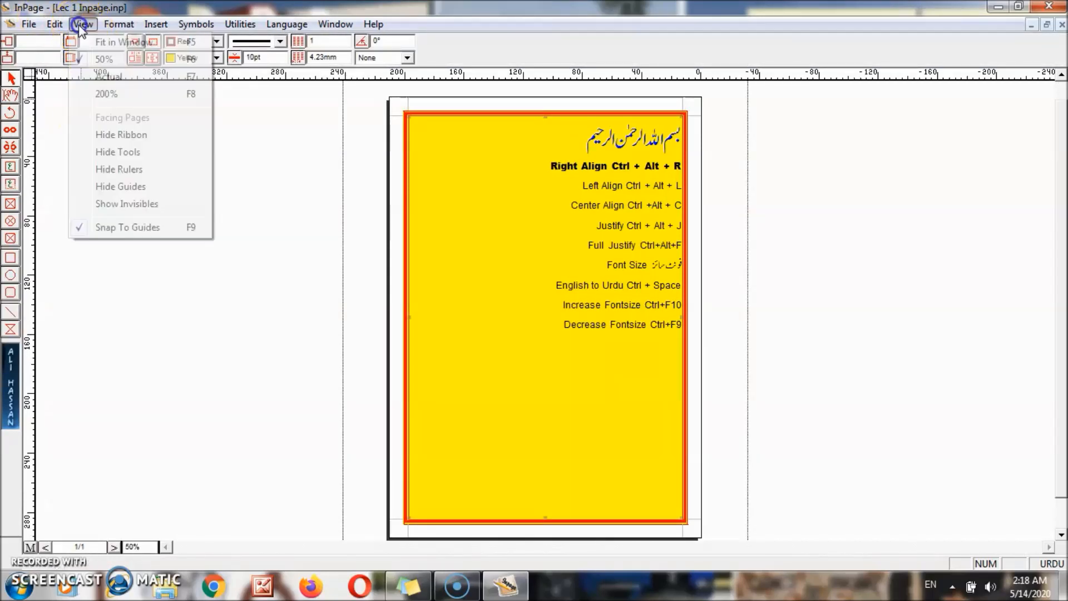
left_click(101, 154)
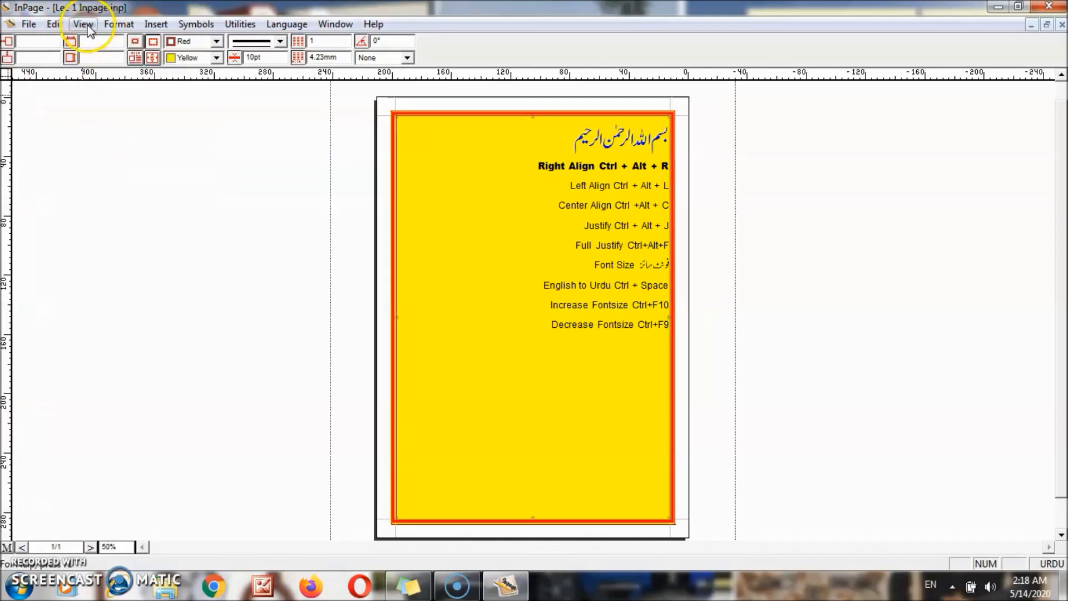
left_click(89, 28)
left_click(97, 153)
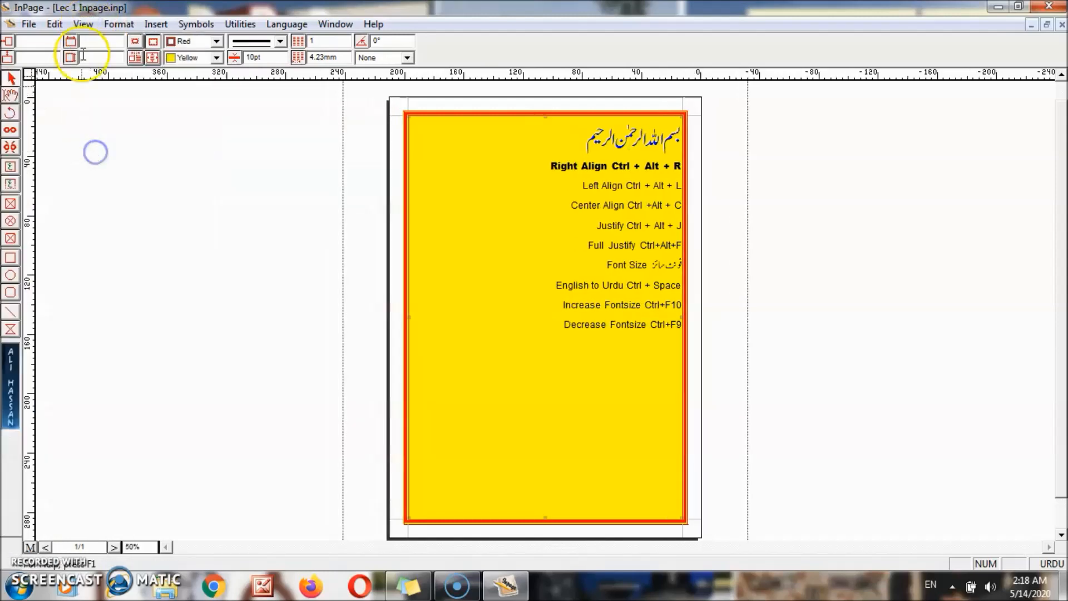
- Insert 1 blank page after the shortcut page and flip between pages 1 and 2
left_click(83, 24)
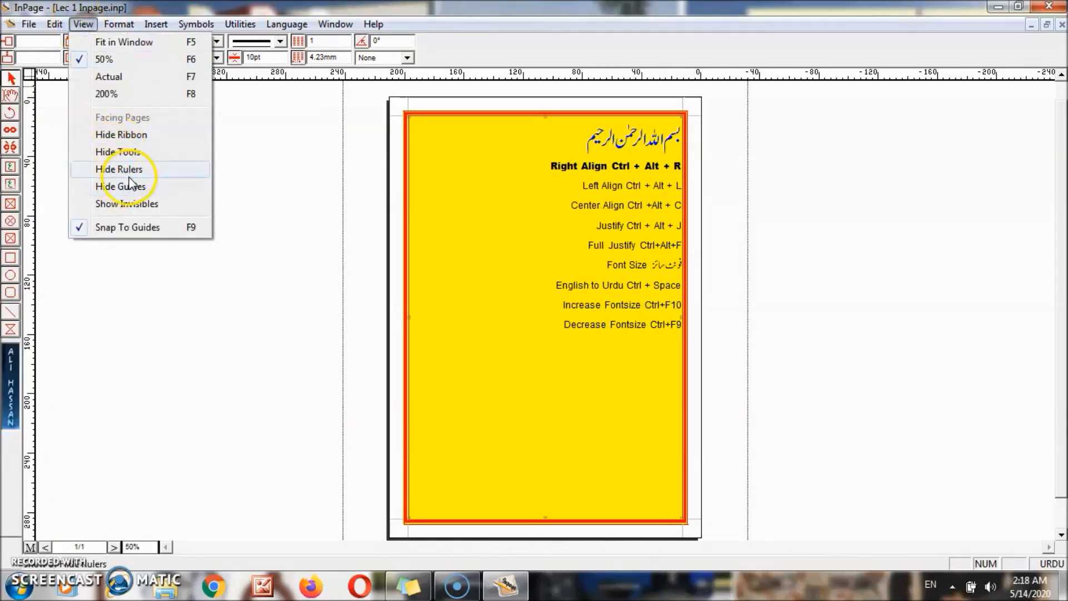
left_click(120, 25)
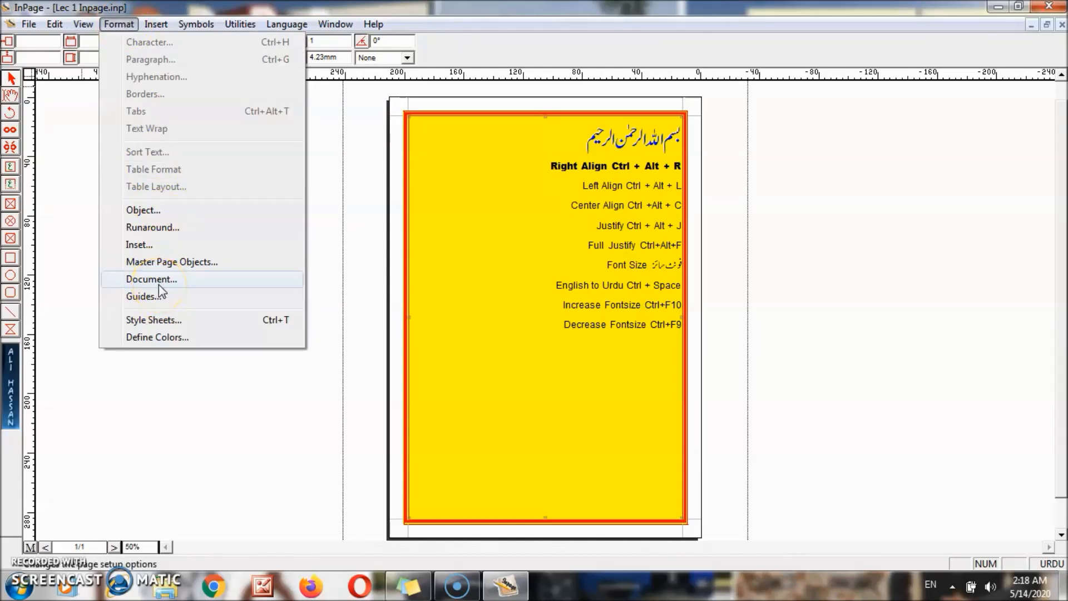
left_click(323, 226)
left_click(156, 24)
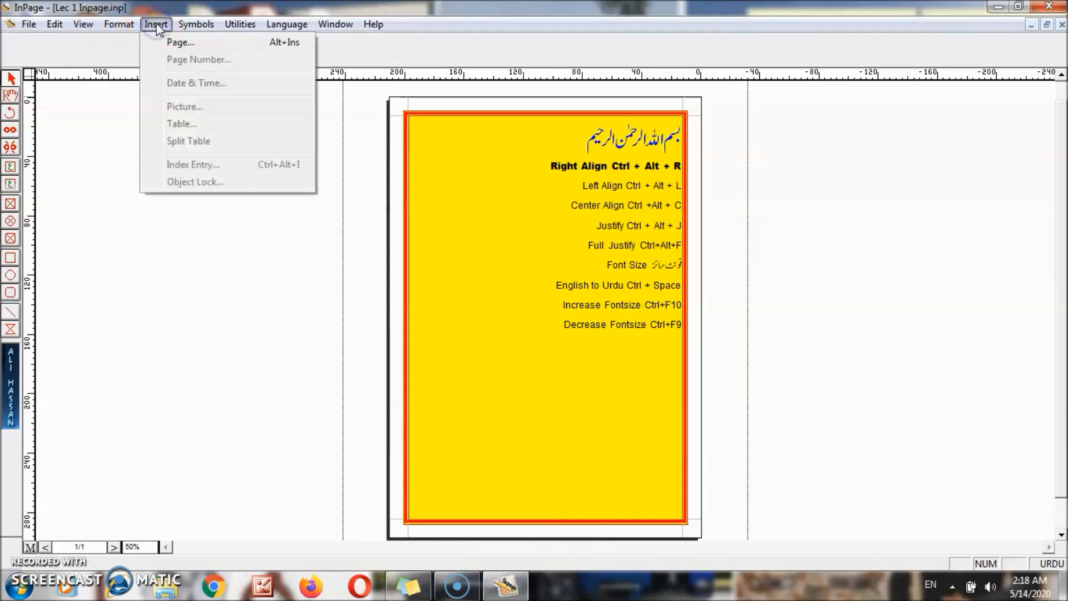
left_click(188, 44)
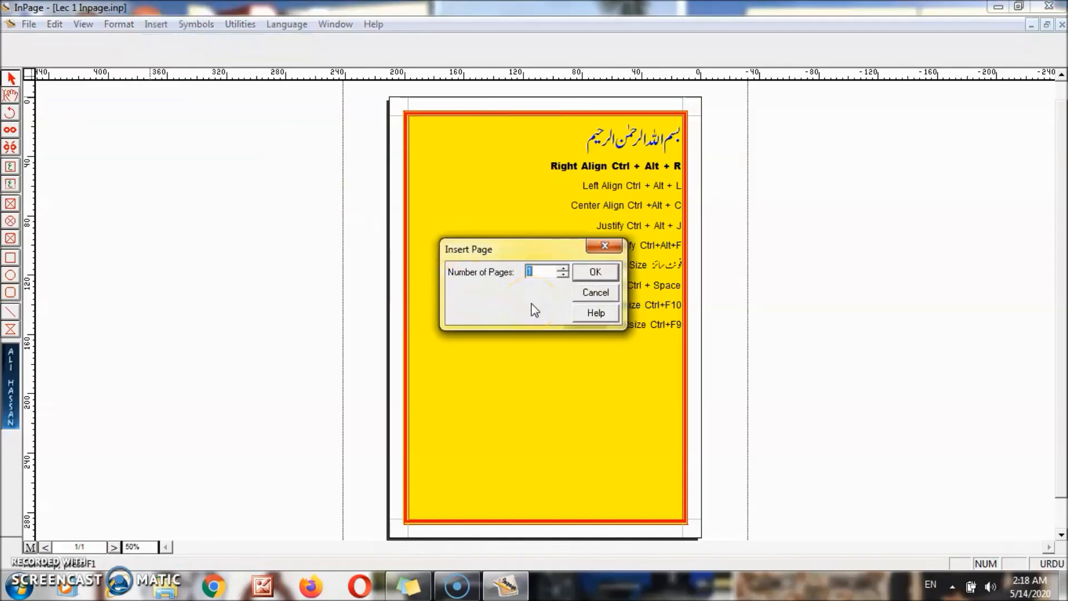
left_click(597, 272)
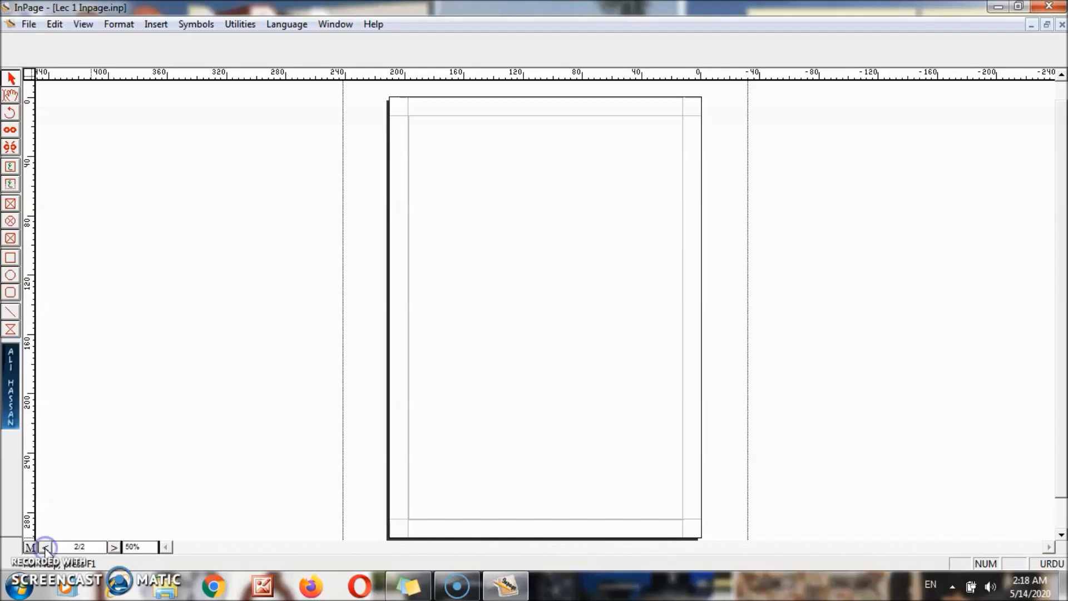
left_click(114, 547)
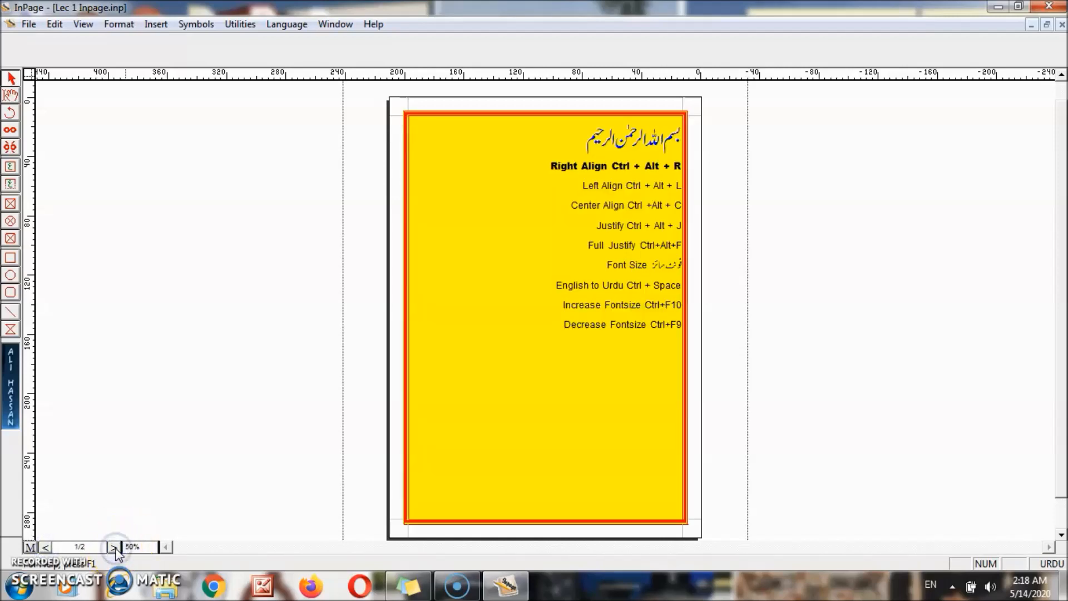
left_click(114, 548)
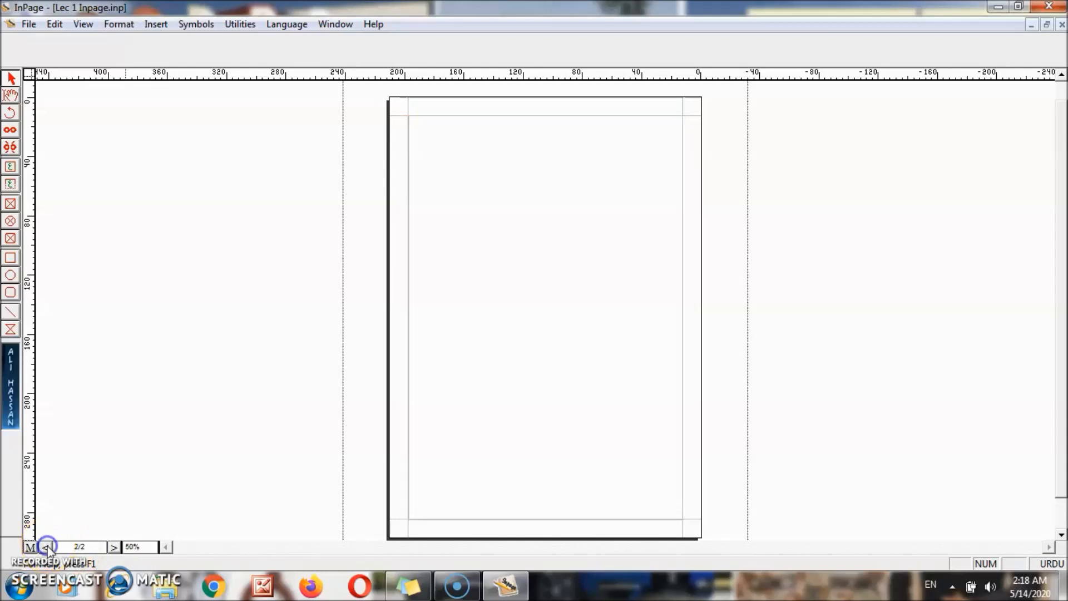
left_click(114, 548)
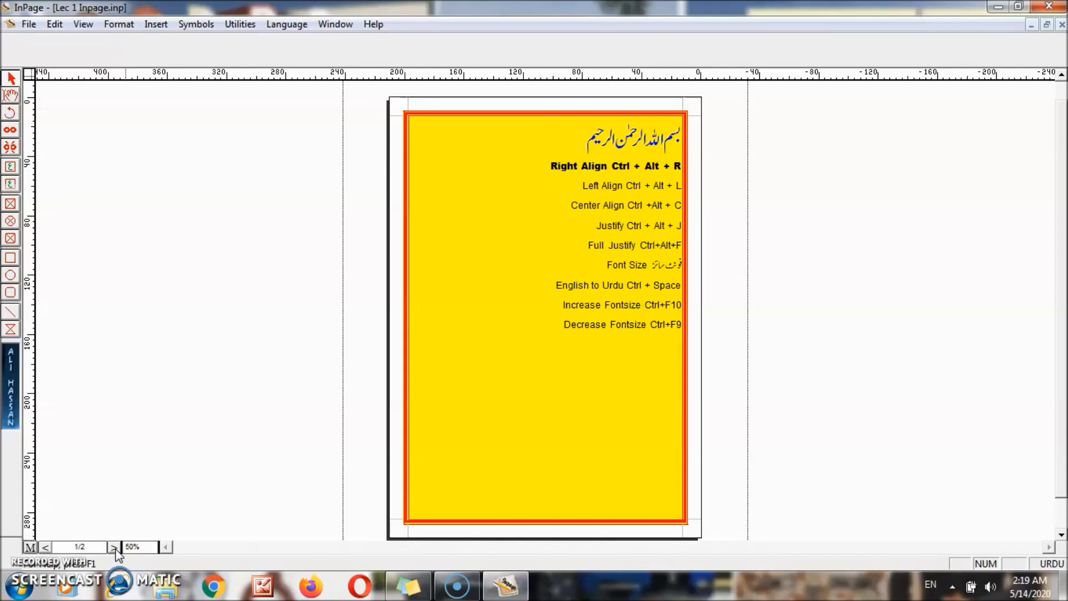
- Insert 3 more blank pages into the document
left_click(115, 548)
left_click(172, 491)
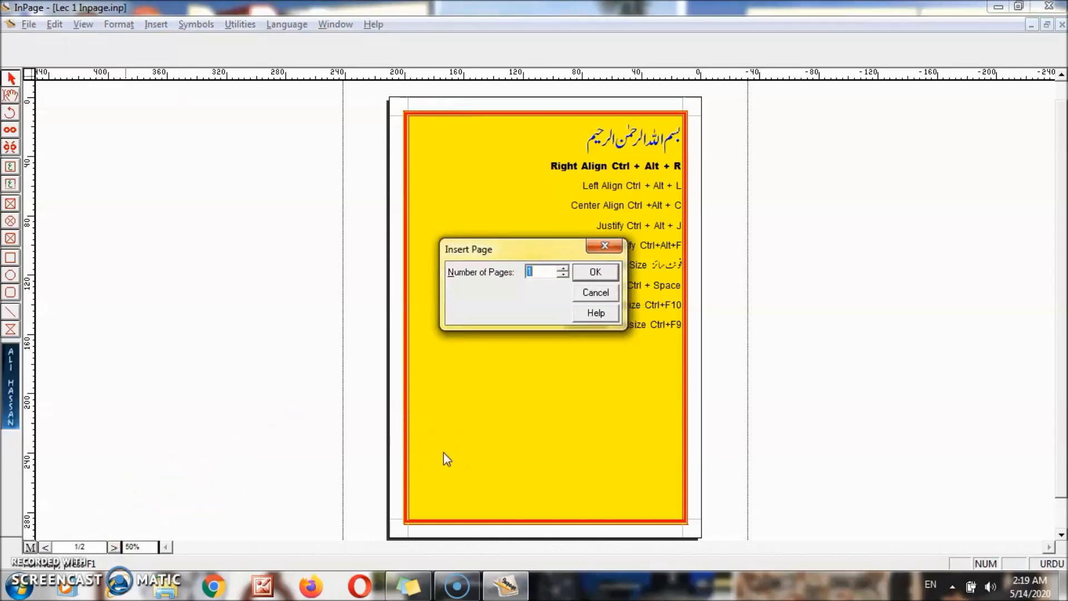
left_click(536, 271)
key("BackSpace")
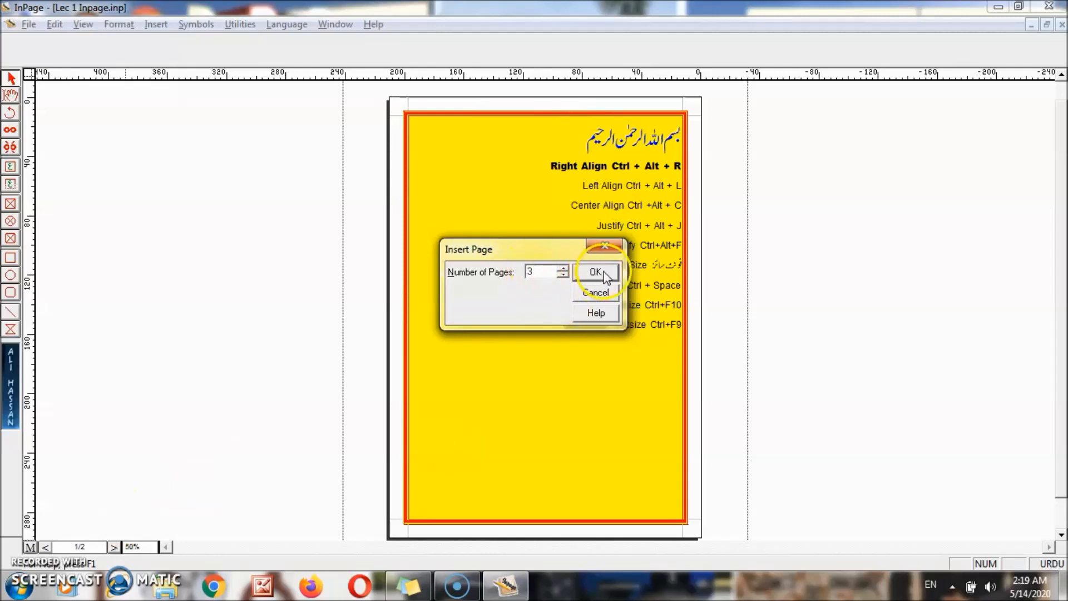
left_click(599, 272)
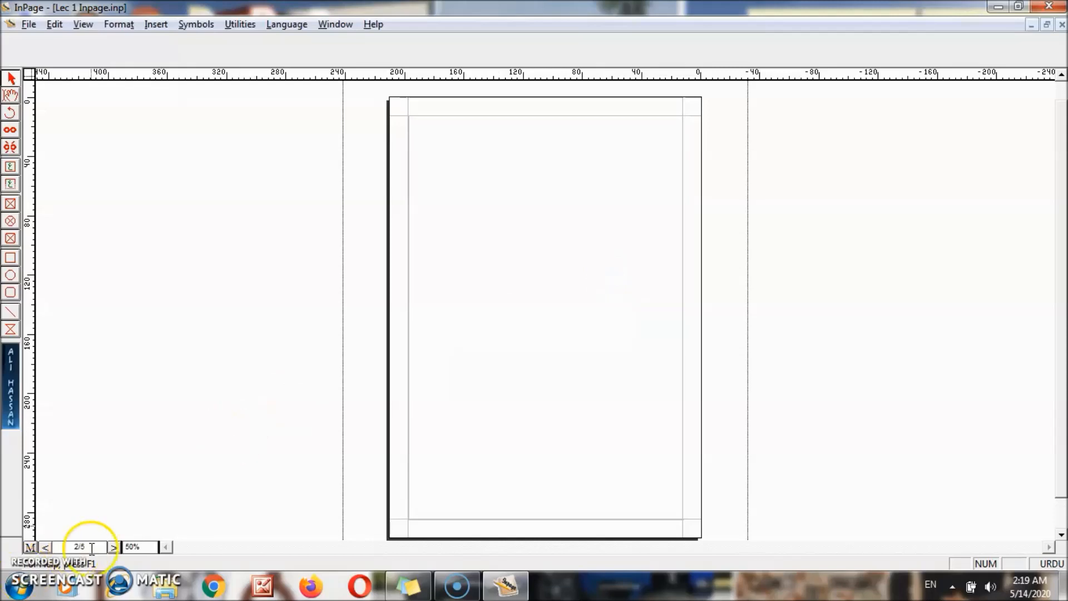
- Step through to the last page, return to page 1, and select the yellow shortcut box
left_click(44, 548)
left_click(44, 547)
left_click(45, 548)
left_click(113, 547)
left_click(113, 548)
left_click(113, 547)
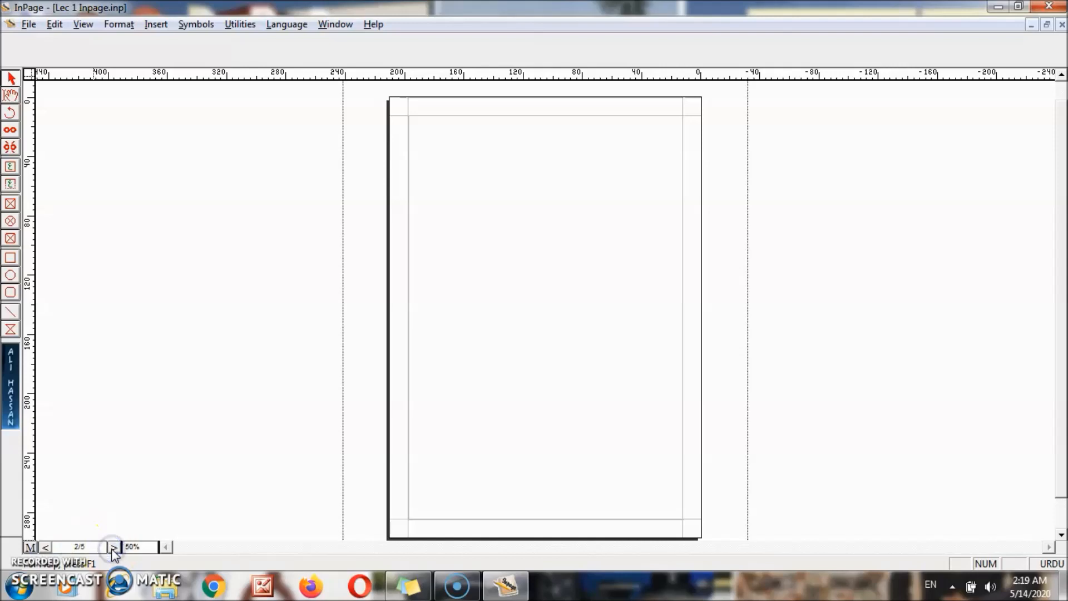
left_click(113, 548)
left_click(404, 329)
left_click(156, 25)
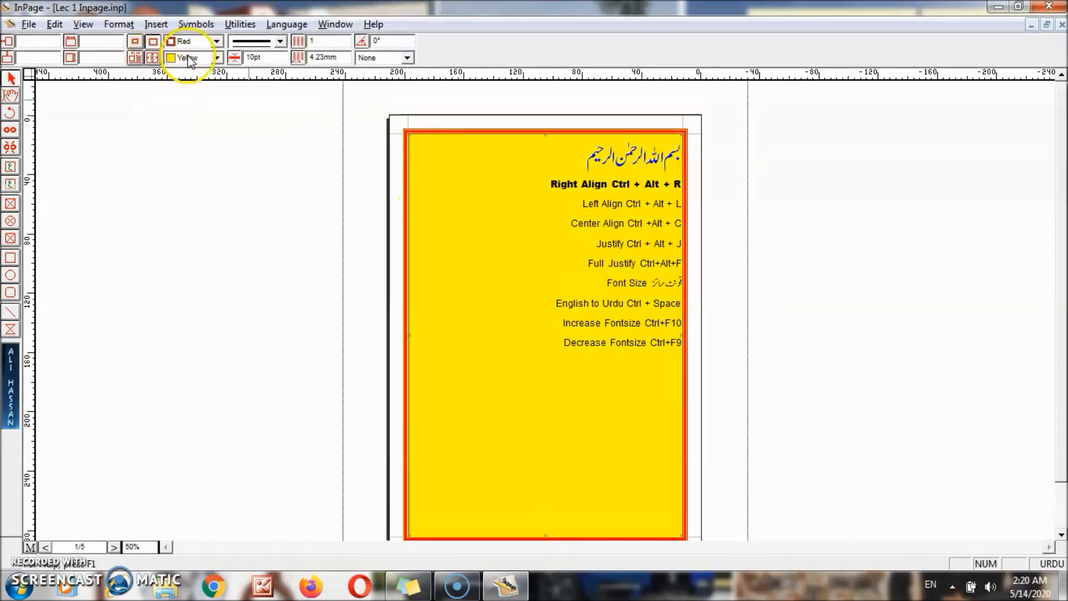
- Change the shortcut box's fill colour from yellow to None
left_click(189, 55)
left_click_drag(219, 95, 221, 78)
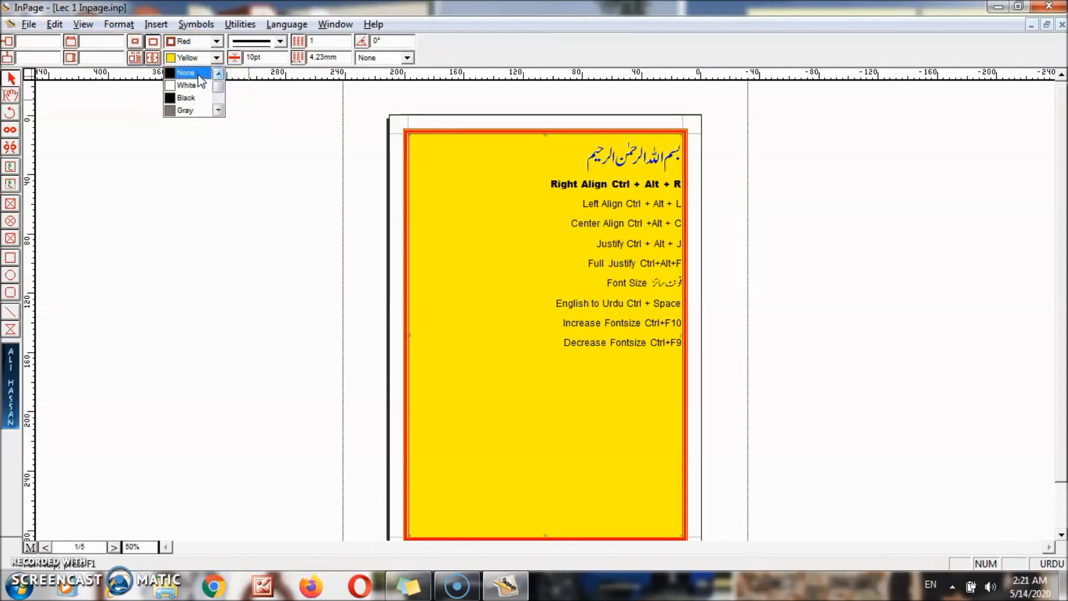
left_click(198, 74)
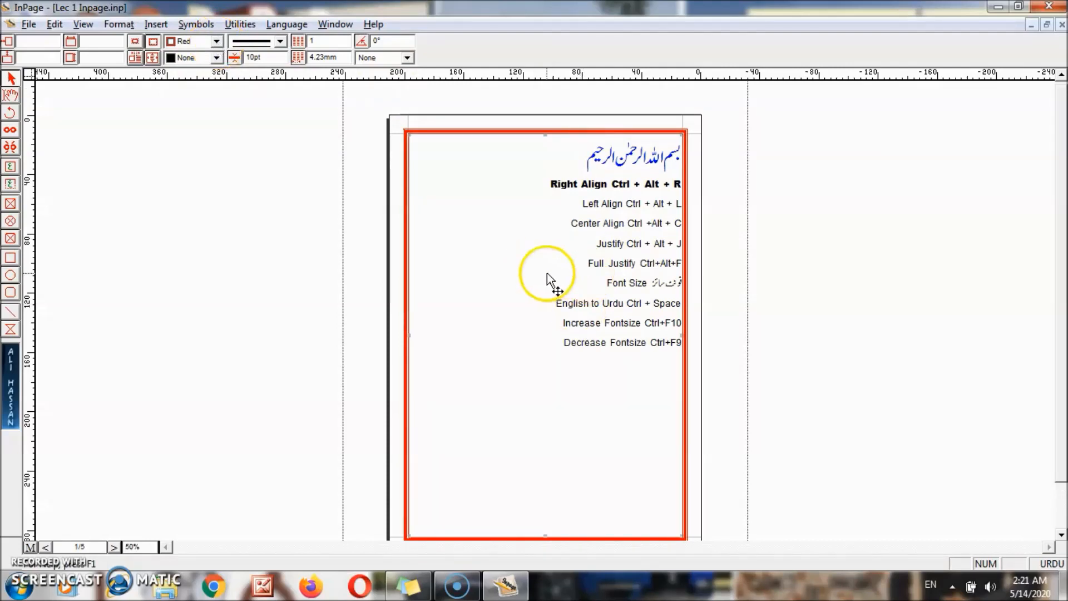
- Switch to the text tool and place the cursor on the empty line below Decrease Fontsize
left_click(7, 99)
left_click(551, 315)
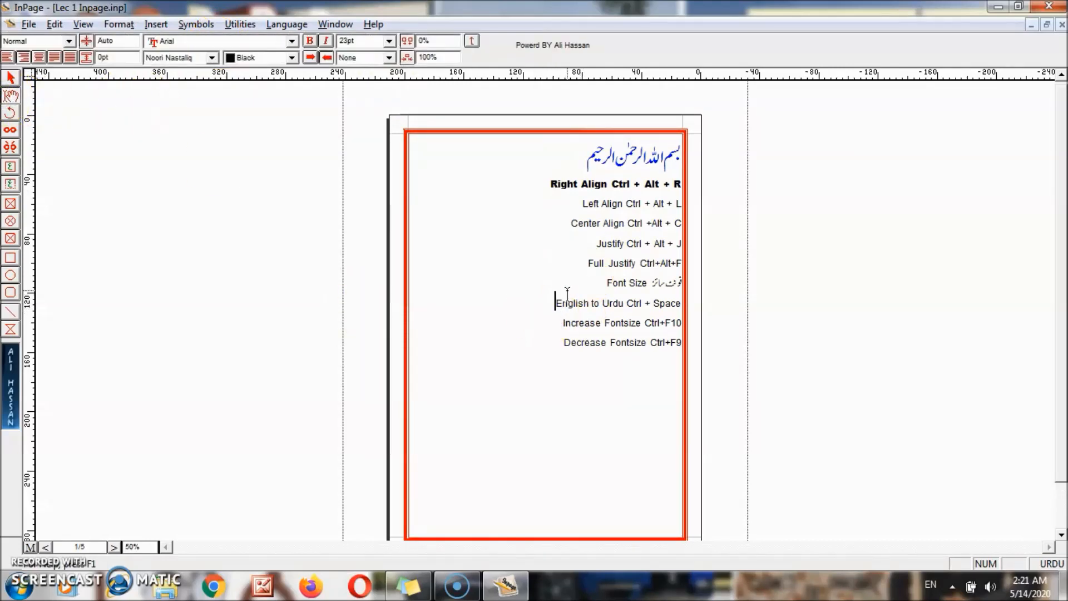
left_click(609, 351)
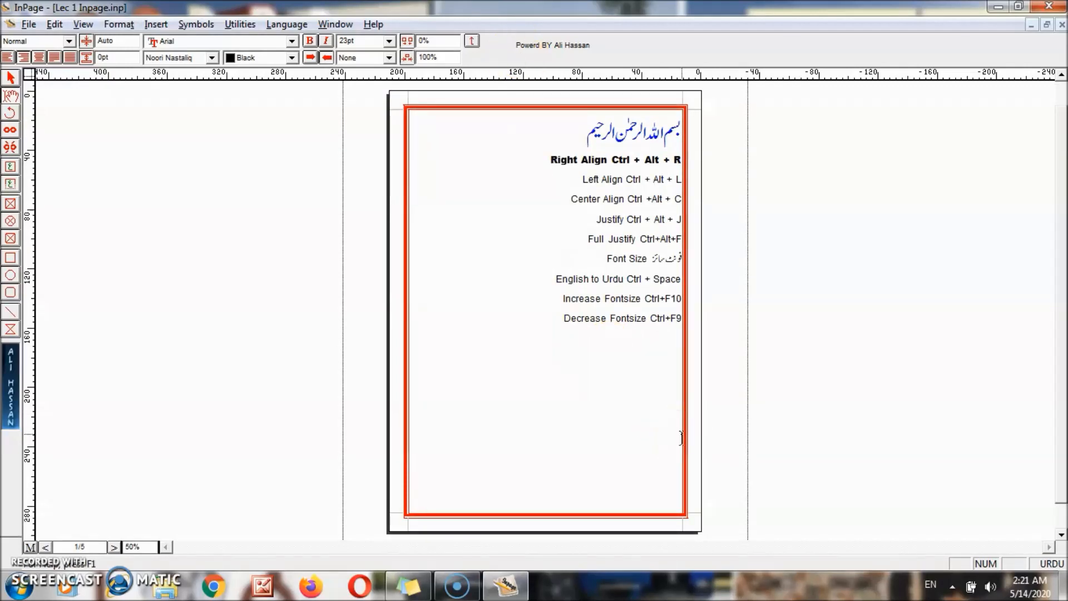
- Zoom to 200%, try inserting a star and an ornament symbol, then delete them
key("ctrl+2")
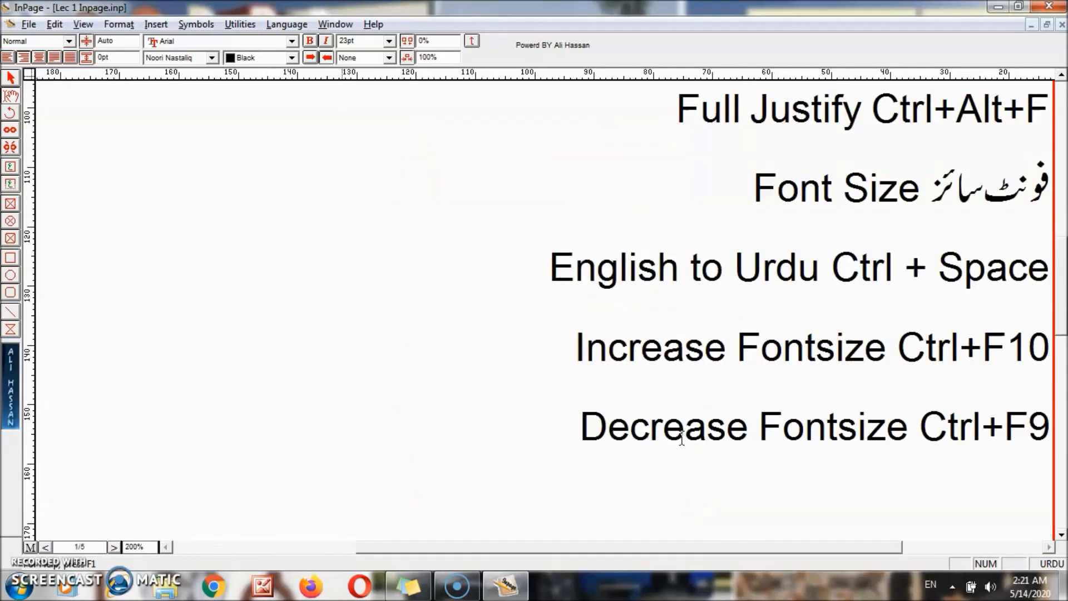
left_click(1061, 535)
left_click(1062, 535)
left_click(1050, 547)
left_click(1061, 536)
left_click(189, 25)
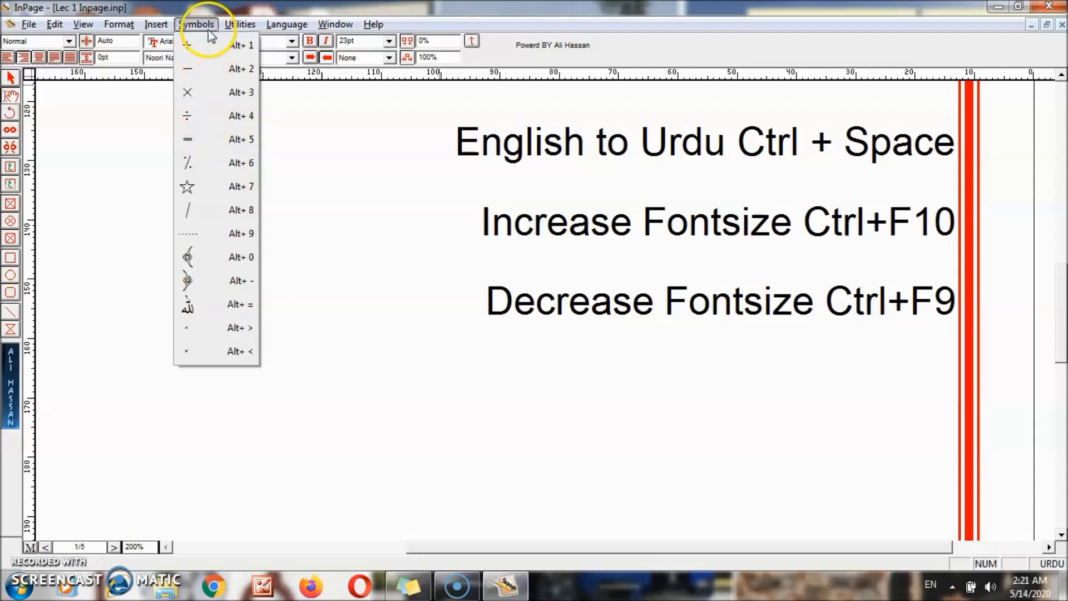
left_click(201, 185)
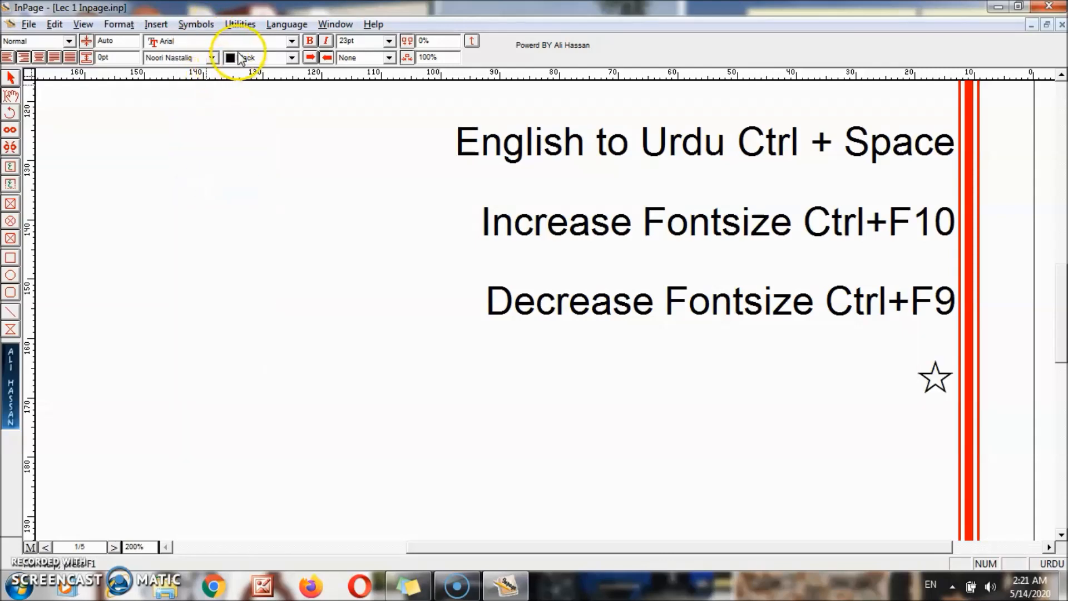
left_click(195, 24)
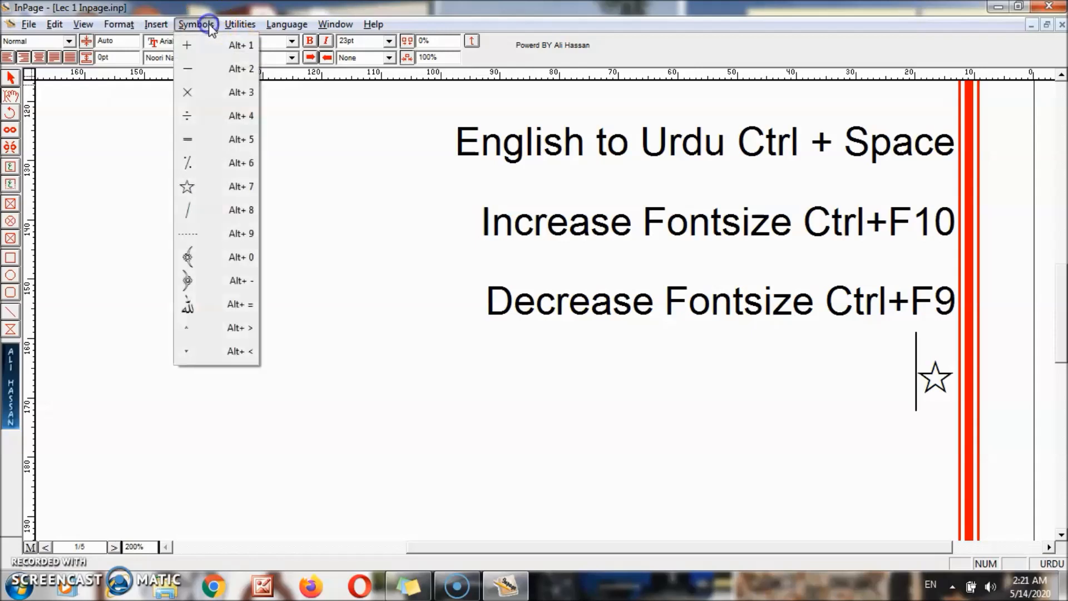
left_click(215, 260)
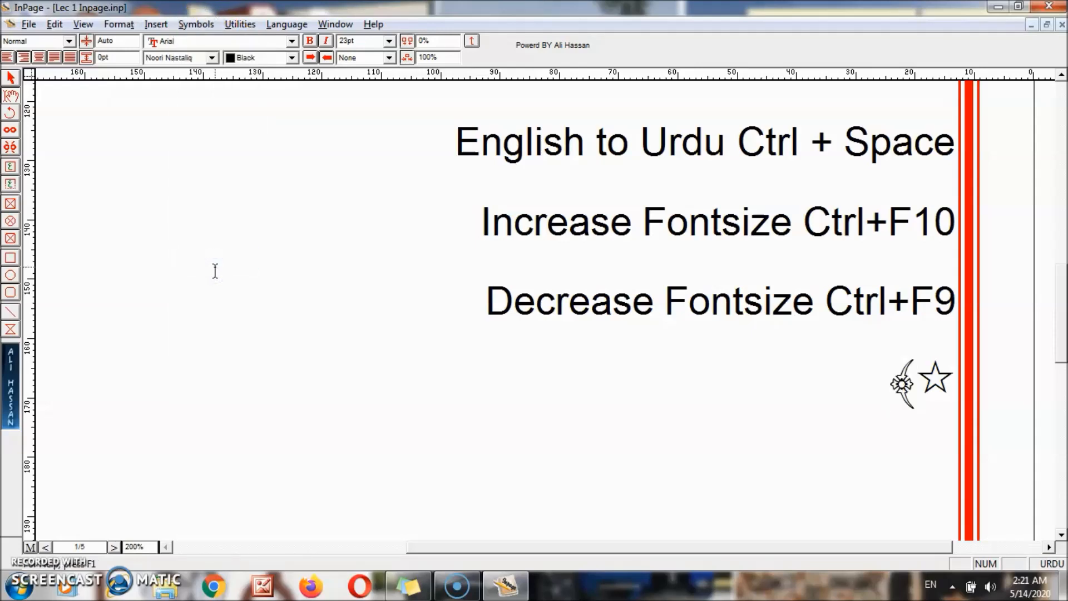
key("BackSpace")
key("BackSpace")
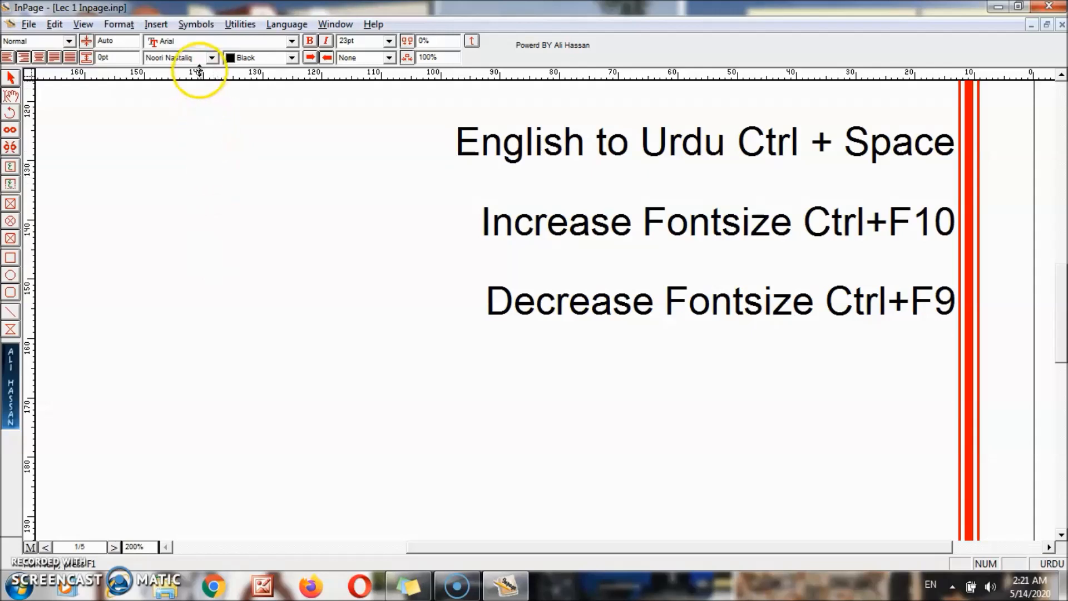
- Insert an opening ornament, the Allah ligature, and a closing ornament below the list
left_click(198, 25)
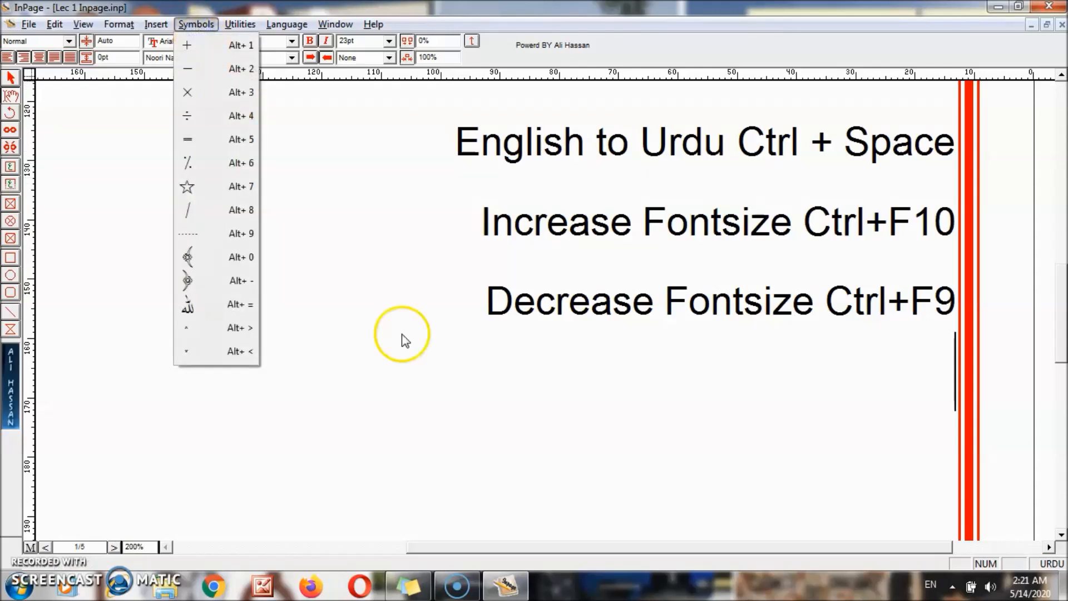
left_click(206, 277)
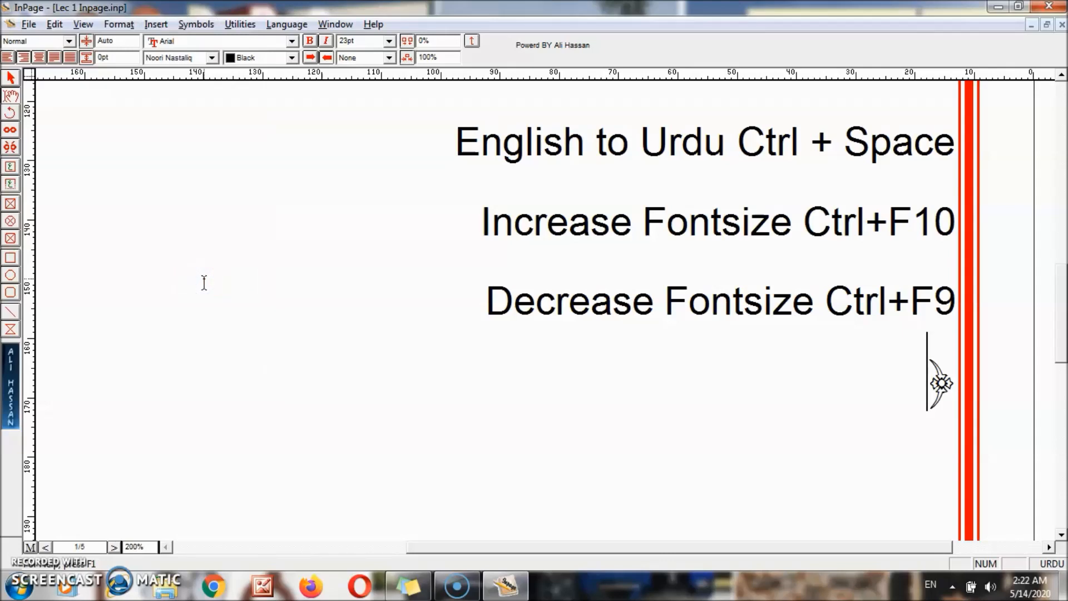
type("الله")
key("BackSpace")
key("BackSpace")
key("BackSpace")
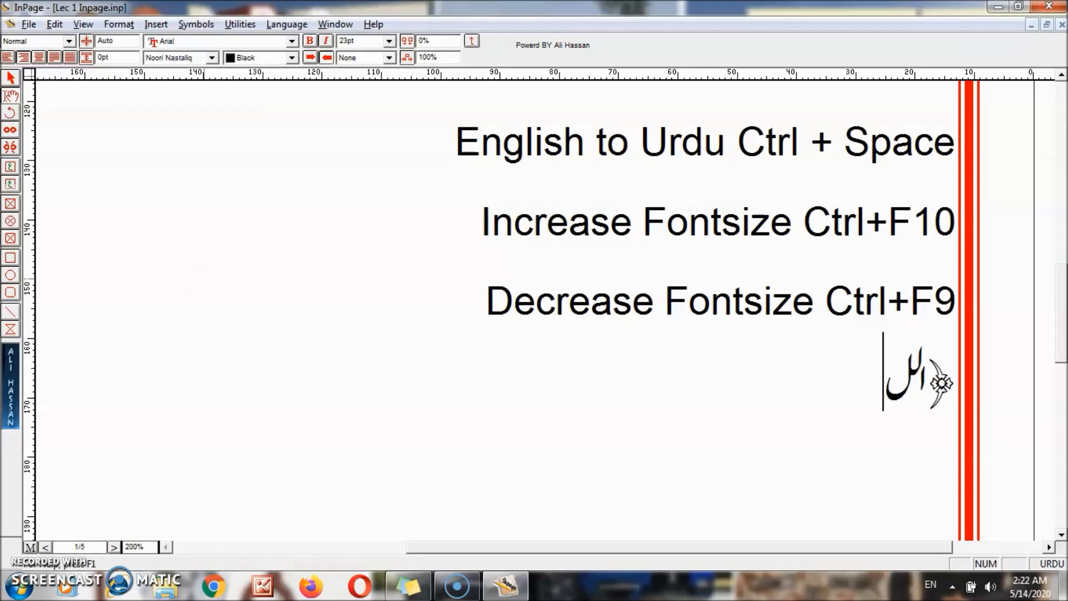
left_click(196, 24)
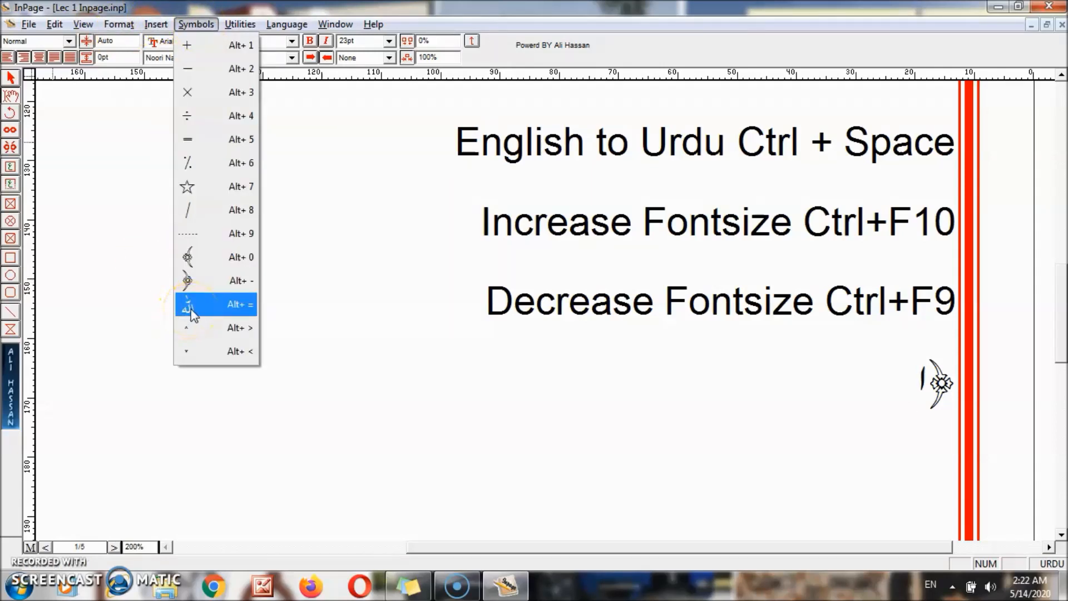
left_click(191, 307)
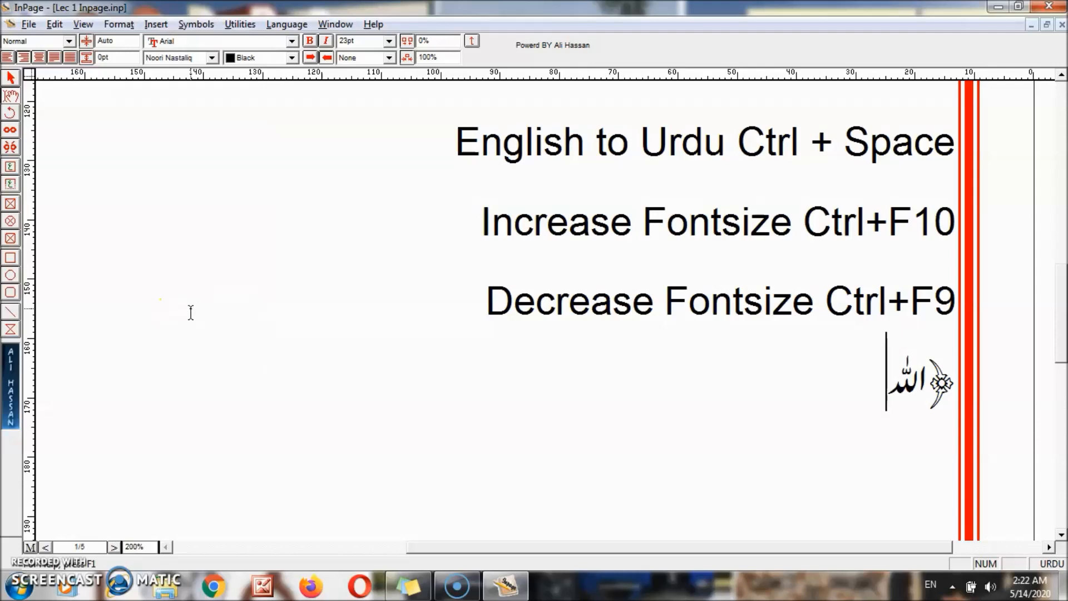
left_click(194, 24)
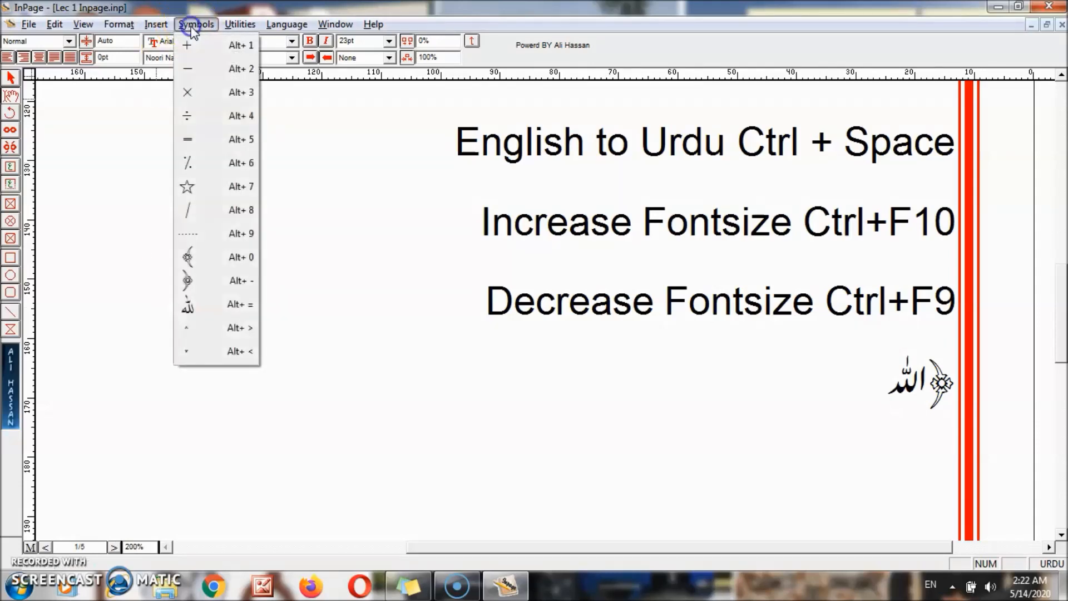
left_click(221, 257)
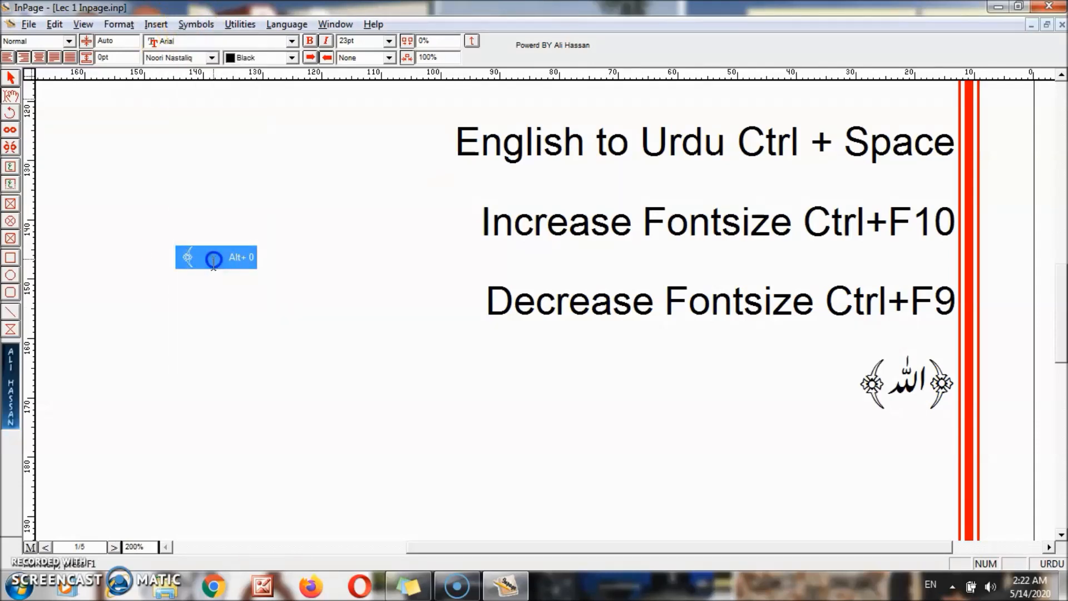
left_click(198, 24)
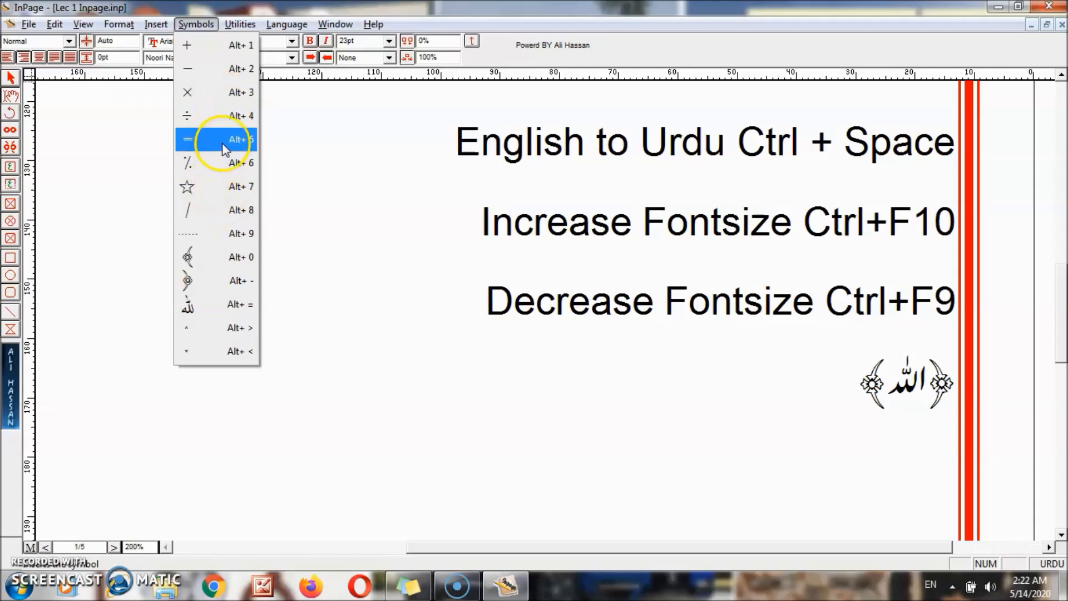
left_click(521, 448)
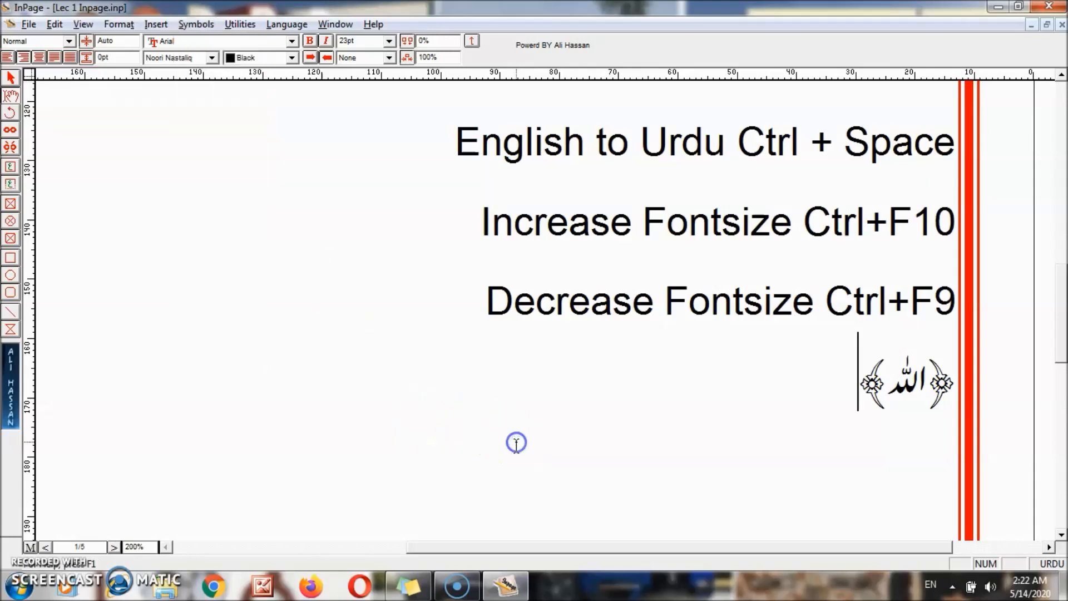
scroll(142, 136, "down", 1)
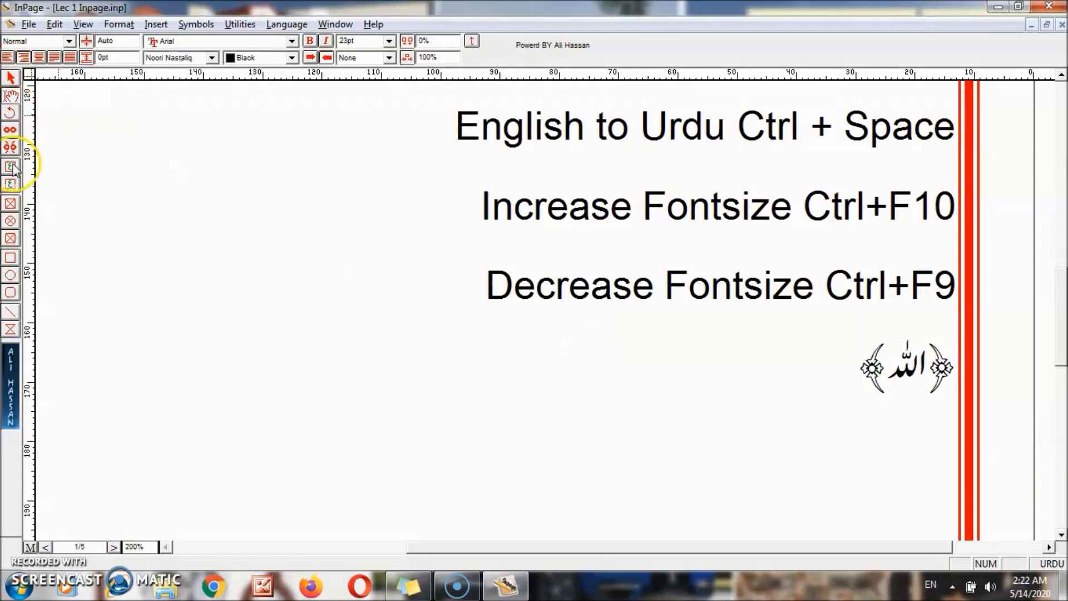
- Draw a rectangle in the blank left area and give it a 10pt border width
left_click(11, 259)
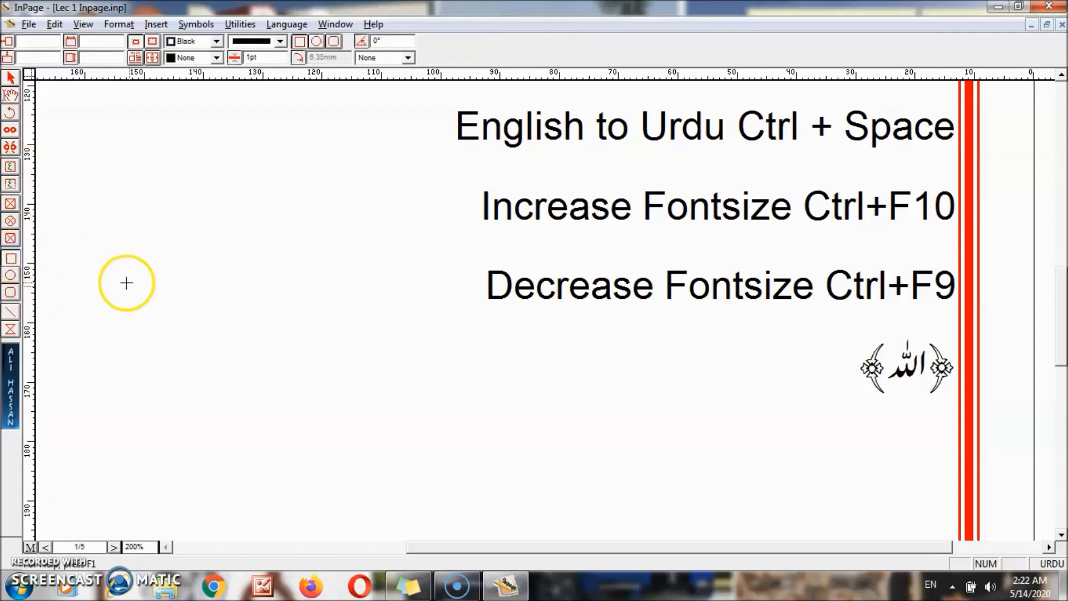
mouse_move(121, 282)
left_mouse_down()
mouse_move(260, 381)
mouse_move(418, 463)
mouse_move(433, 483)
left_mouse_up()
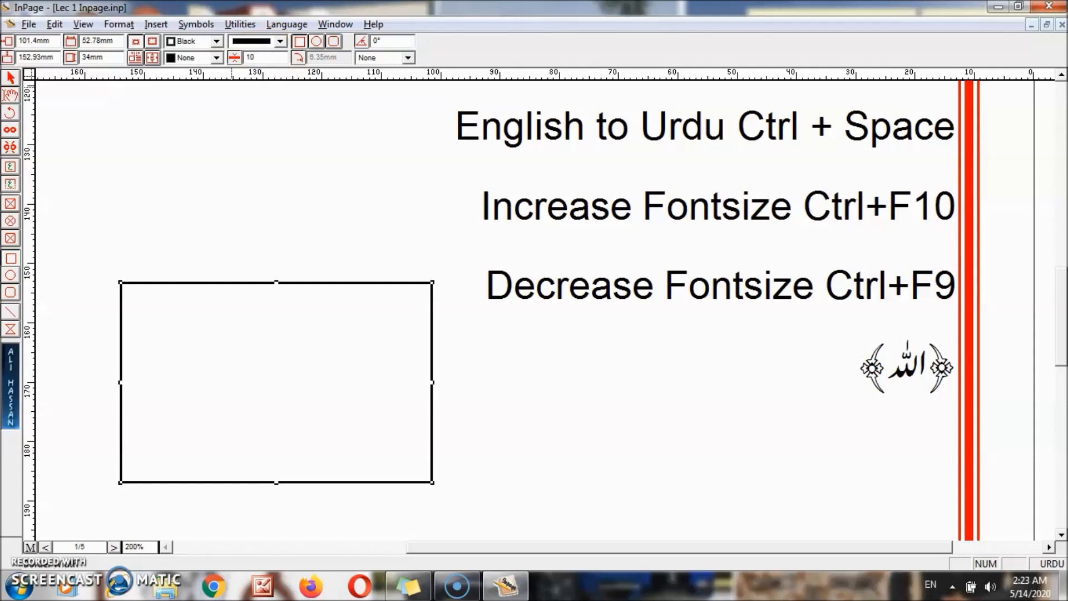
key("Return")
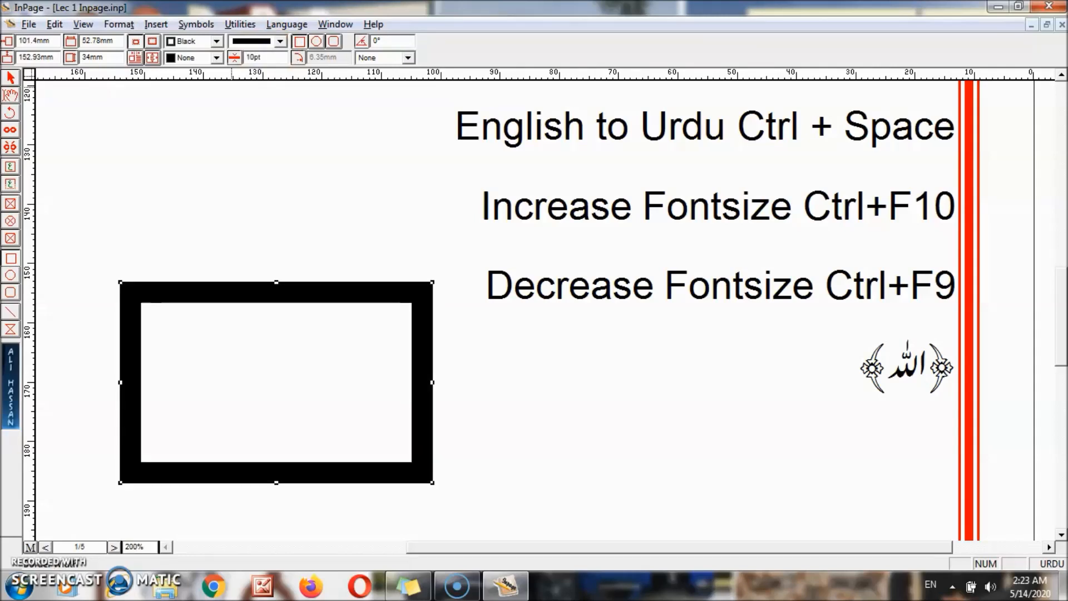
left_click(272, 57)
key("BackSpace")
key("BackSpace")
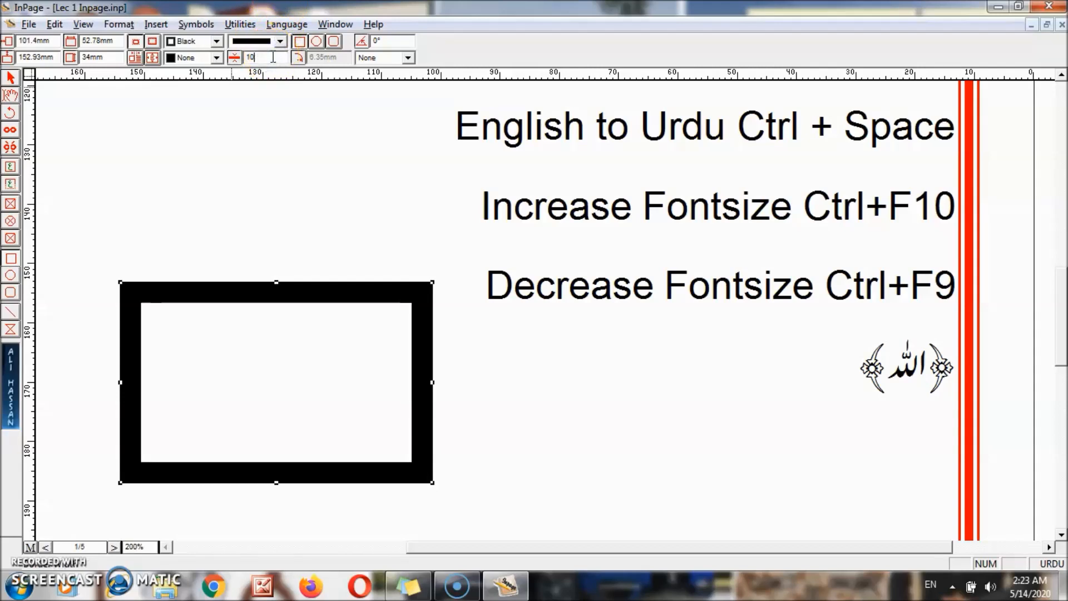
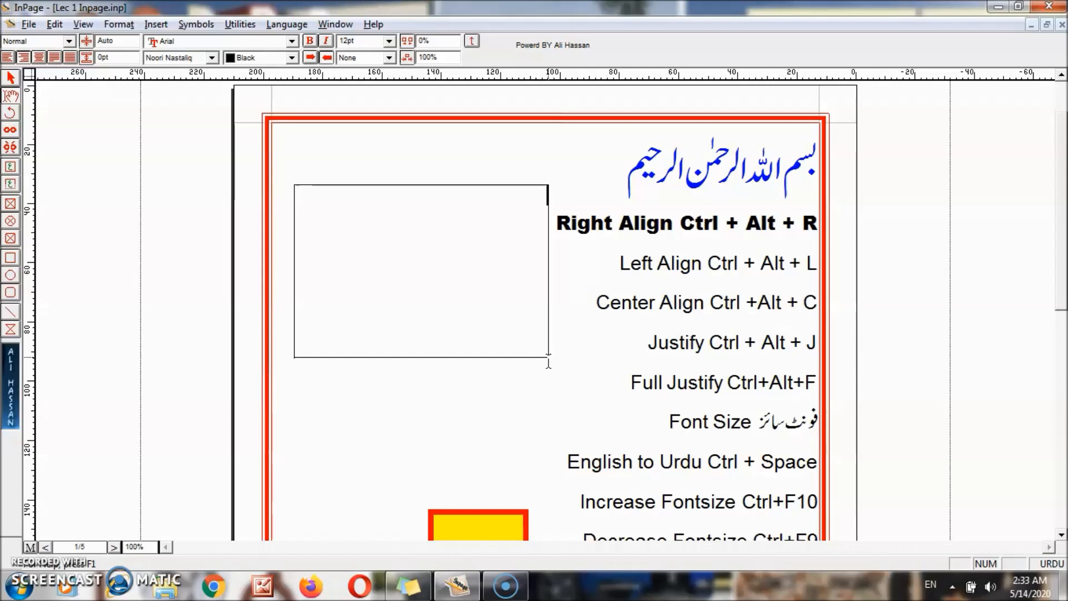
- Type a person's full name in Urdu in the empty frame and enlarge it to 83pt
left_click_drag(514, 198, 648, 202)
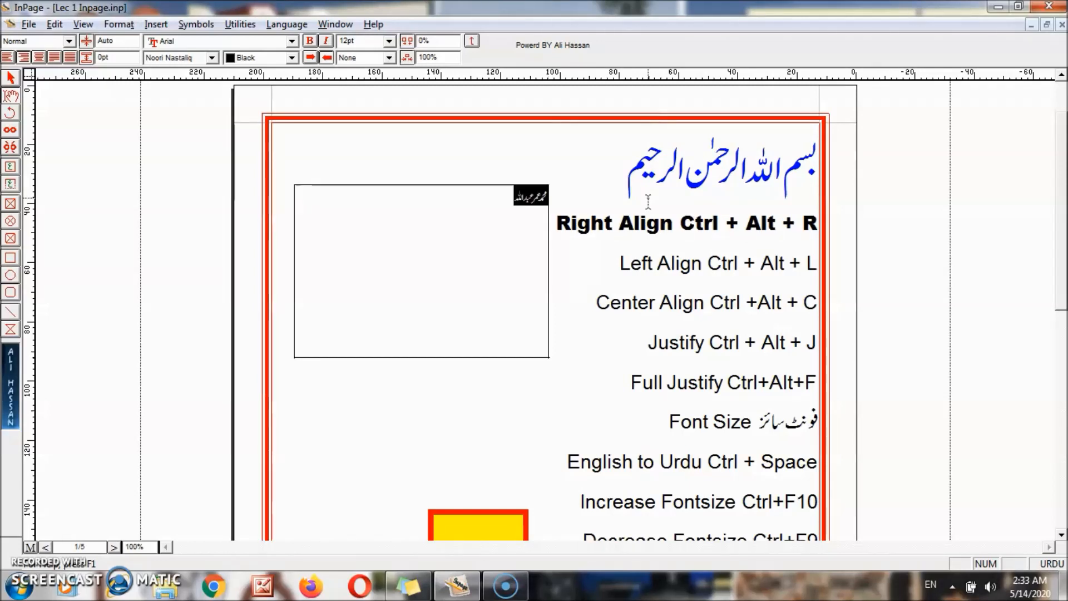
key("ctrl+F10")
key("ctrl+F10")
key("ctrl+F10")
key("ctrl+F10")
key("ctrl+F10")
key("ctrl+F10")
key("ctrl+F10")
key("ctrl+F10")
key("ctrl+F10")
key("ctrl+F10")
key("ctrl+F10")
key("ctrl+F10")
key("ctrl+F10")
key("ctrl+F10")
key("ctrl+F10")
key("ctrl+F10")
key("ctrl+F10")
key("ctrl+F10")
key("ctrl+F10")
key("ctrl+F10")
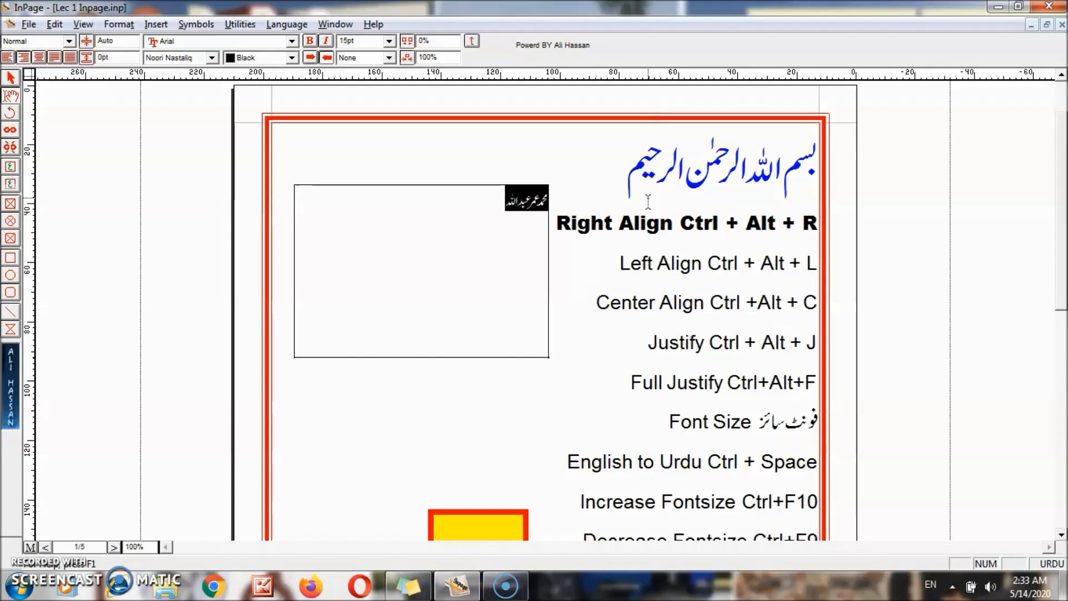
key("ctrl+F10")
key("ctrl+F10")
key("ctrl+F10")
key("ctrl+F10")
key("ctrl+F10")
key("ctrl+F10")
key("ctrl+F10")
key("ctrl+F10")
key("ctrl+F10")
key("ctrl+F10")
key("ctrl+F10")
key("ctrl+F10")
key("ctrl+F10")
key("ctrl+F10")
key("ctrl+F10")
key("ctrl+F10")
key("ctrl+F10")
key("ctrl+F10")
key("ctrl+F10")
key("ctrl+F10")
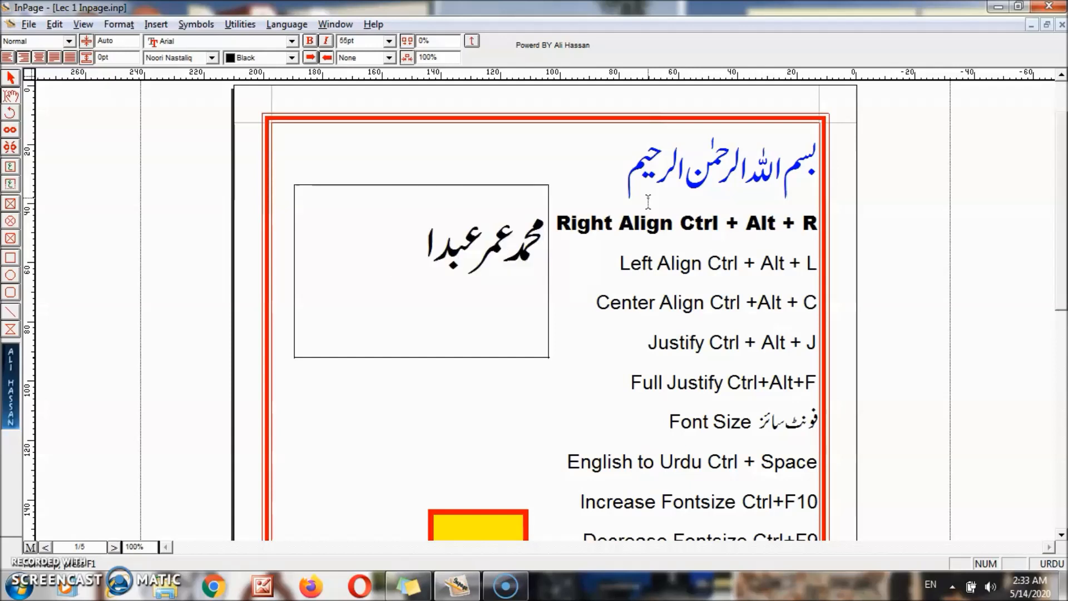
left_click(538, 396)
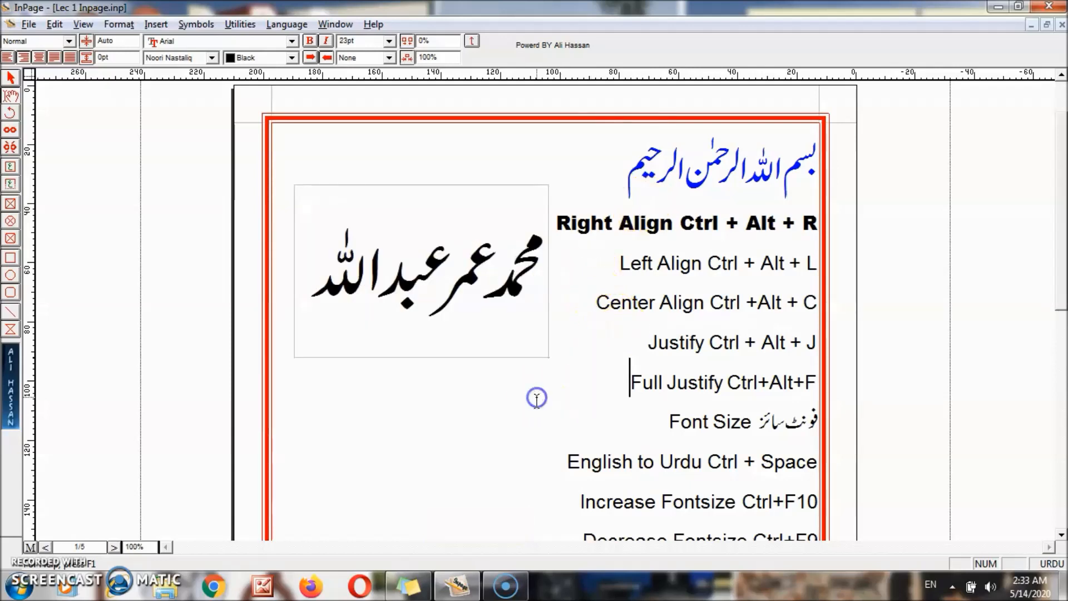
- Move the name frame to the page's top-left corner, just inside the red border
left_click(10, 78)
left_click(350, 250)
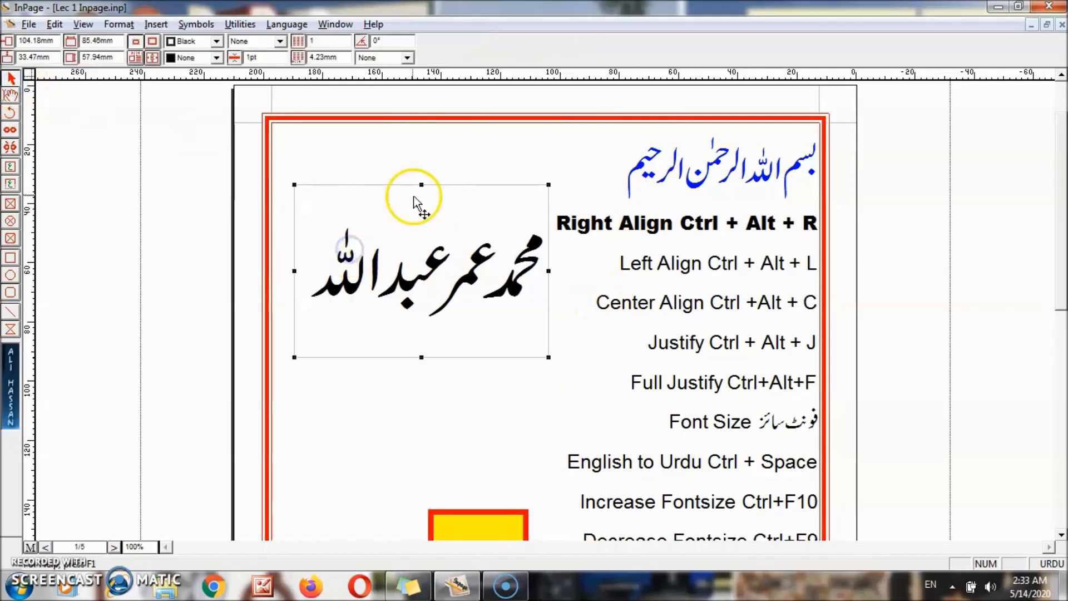
left_click_drag(406, 185, 381, 211)
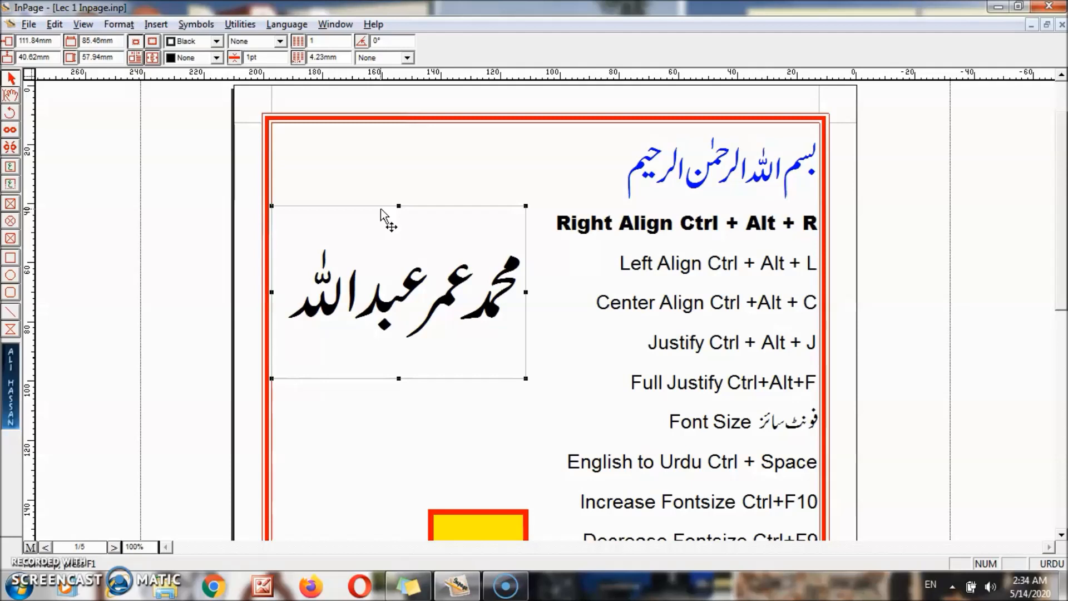
left_click_drag(381, 209, 384, 140)
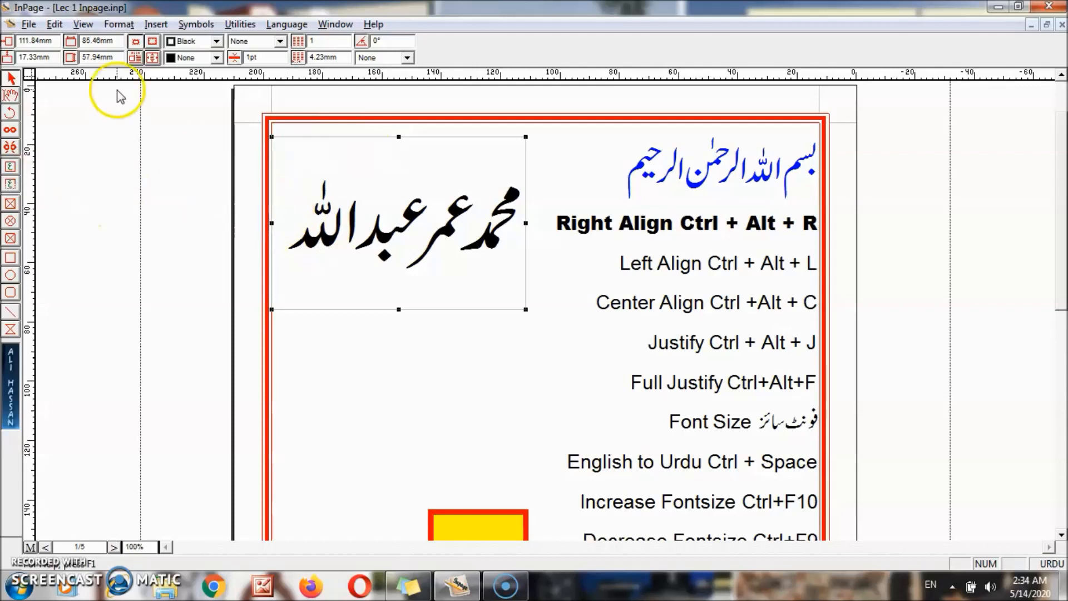
- Add a new line after the name, then try doubling the frame's height and undo it
double_click(296, 227)
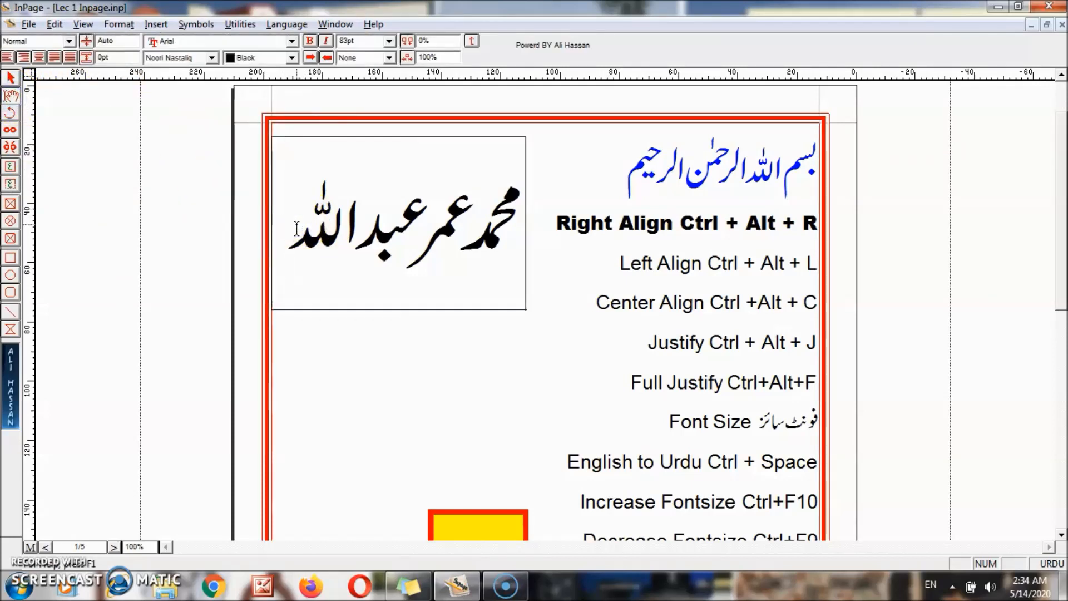
key("Return")
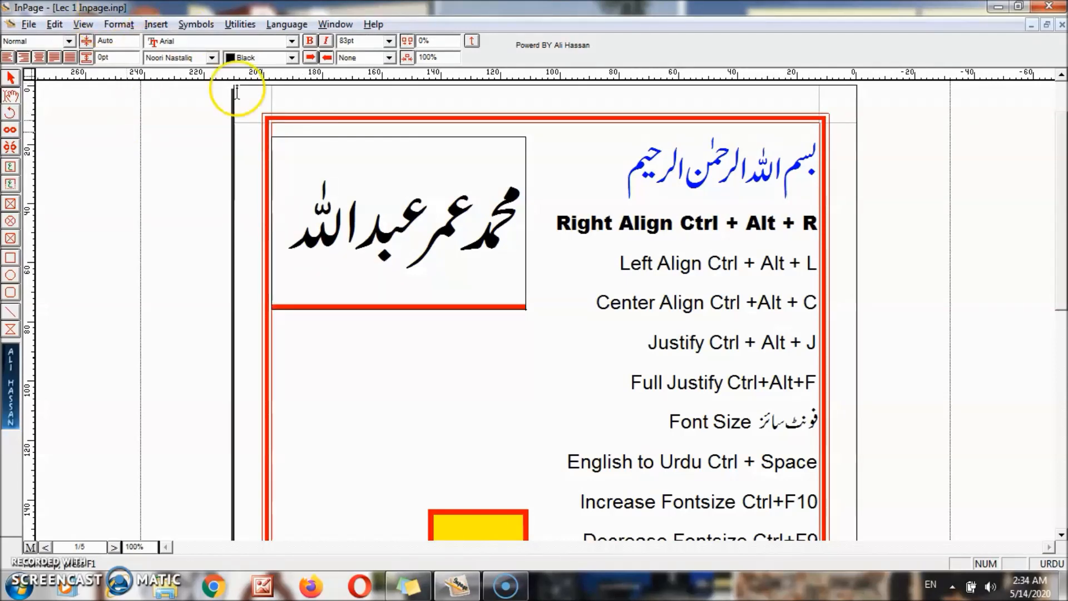
left_click(10, 78)
left_click(341, 245)
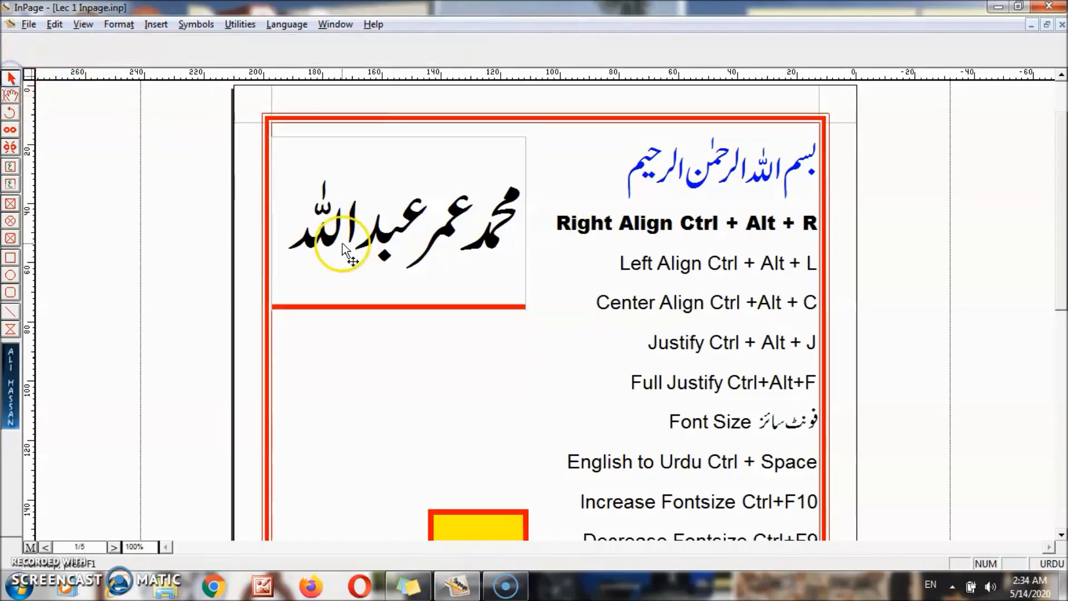
left_click_drag(398, 309, 412, 476)
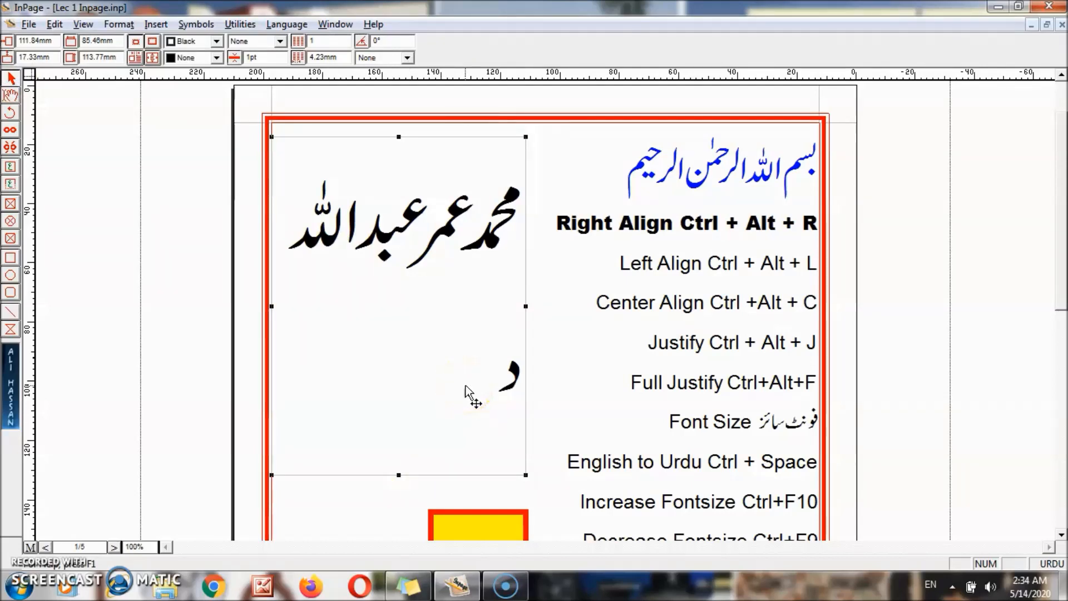
key("ctrl+z")
left_click(11, 186)
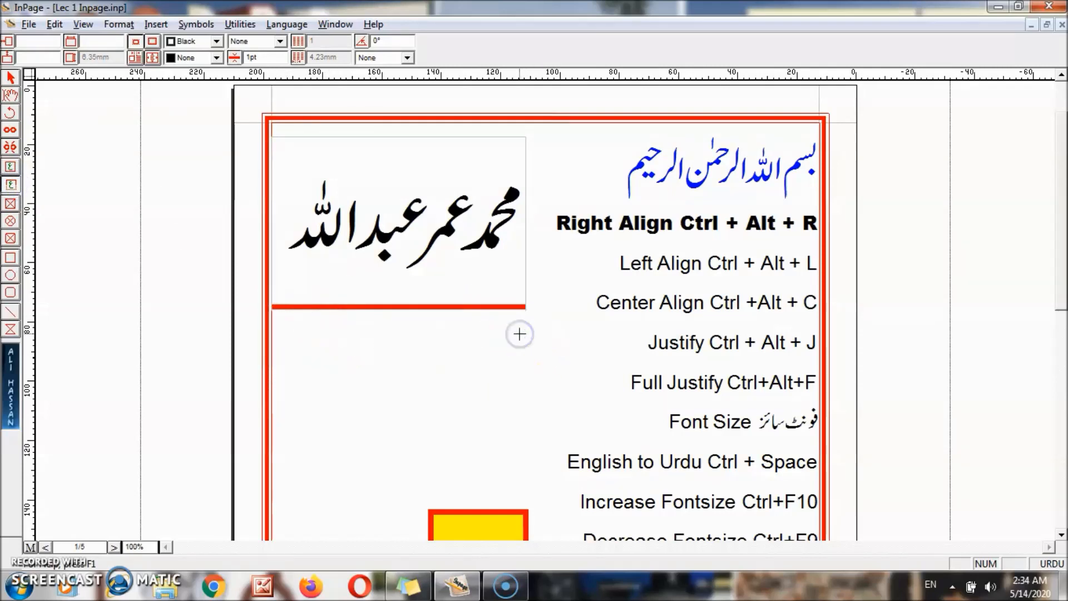
- Draw a text frame below the name frame and type a few lines of sample Urdu text
left_click_drag(279, 327, 522, 402)
type("سدفسداف")
key("Return")
type("س فس ادف سدف سدافاسدف ")
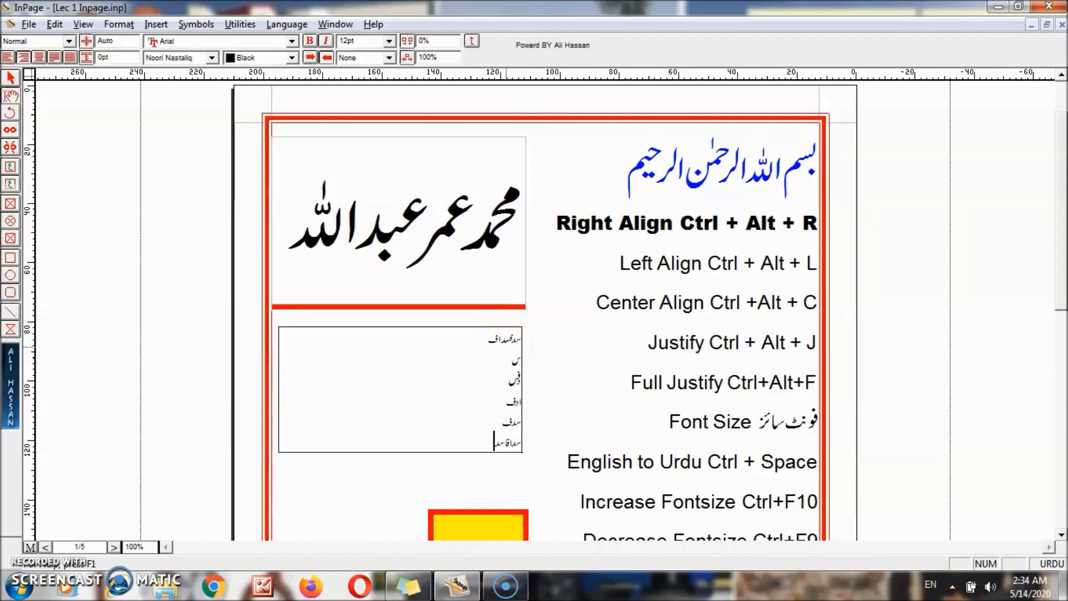
type("سافسدفسدافاسد")
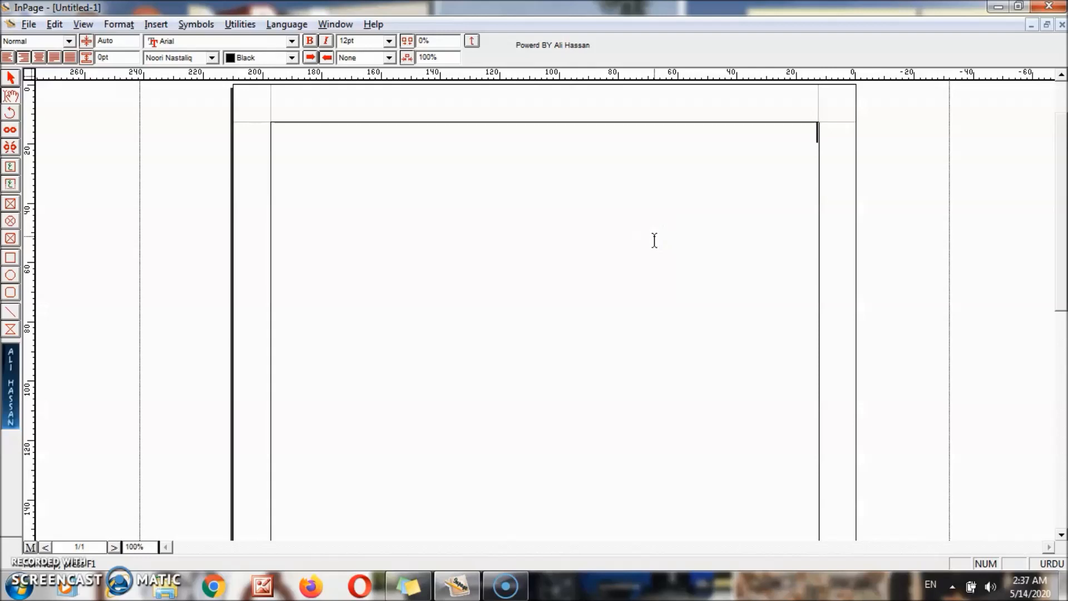
- Insert a table with Rows set to 5 and Columns set to 5
left_click(156, 25)
left_click(192, 129)
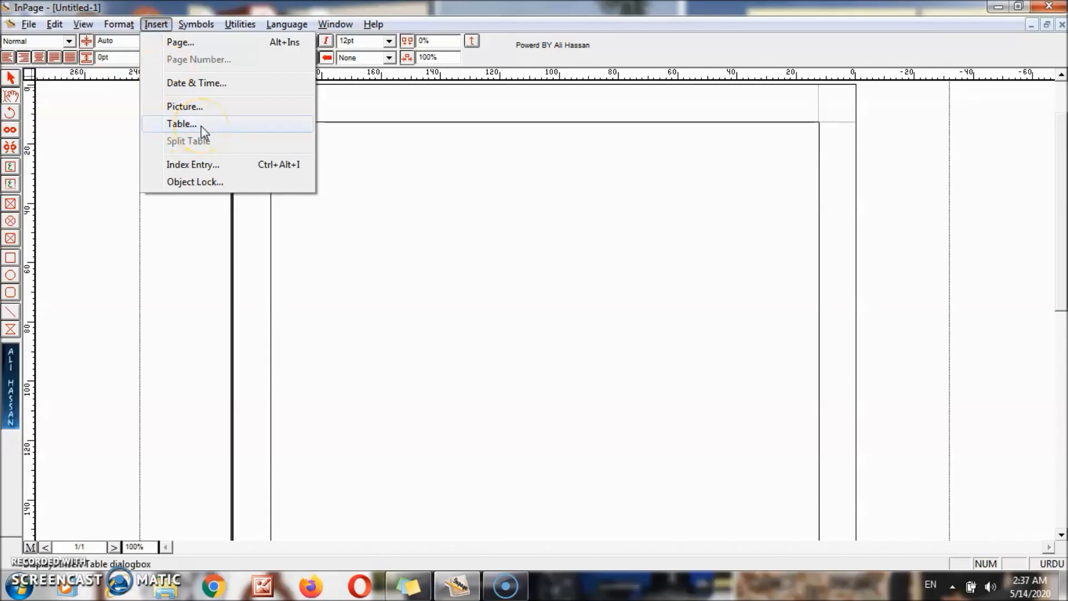
left_click(202, 125)
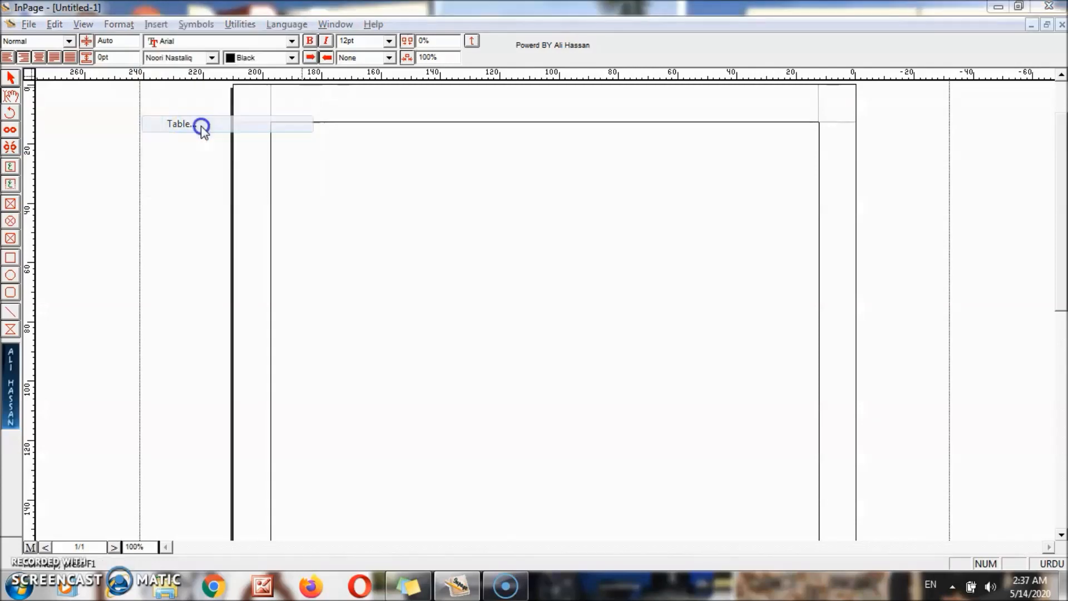
left_click(535, 272)
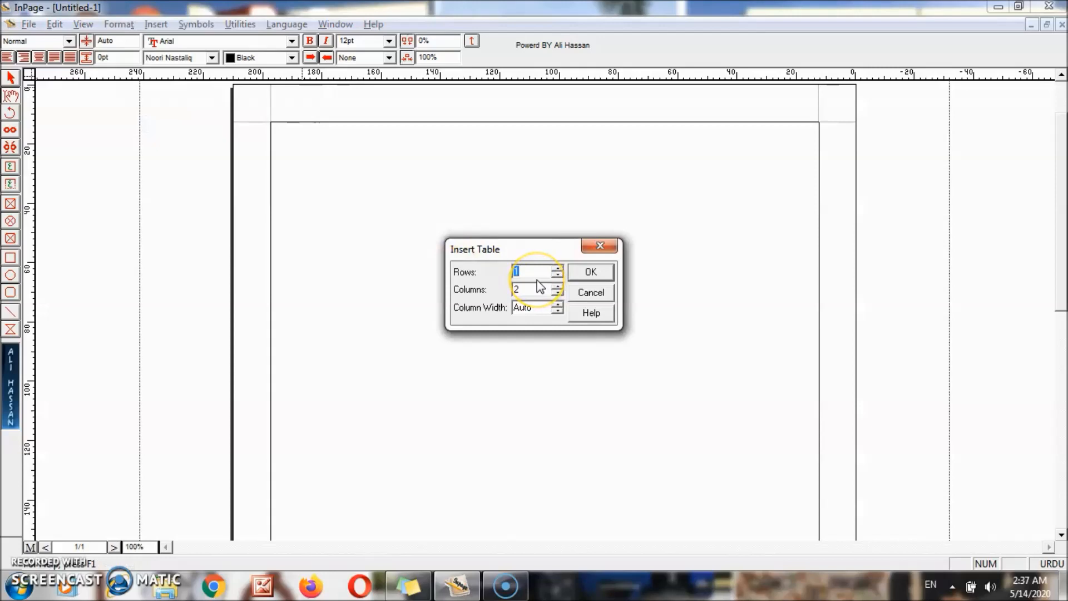
type("5")
left_click(527, 291)
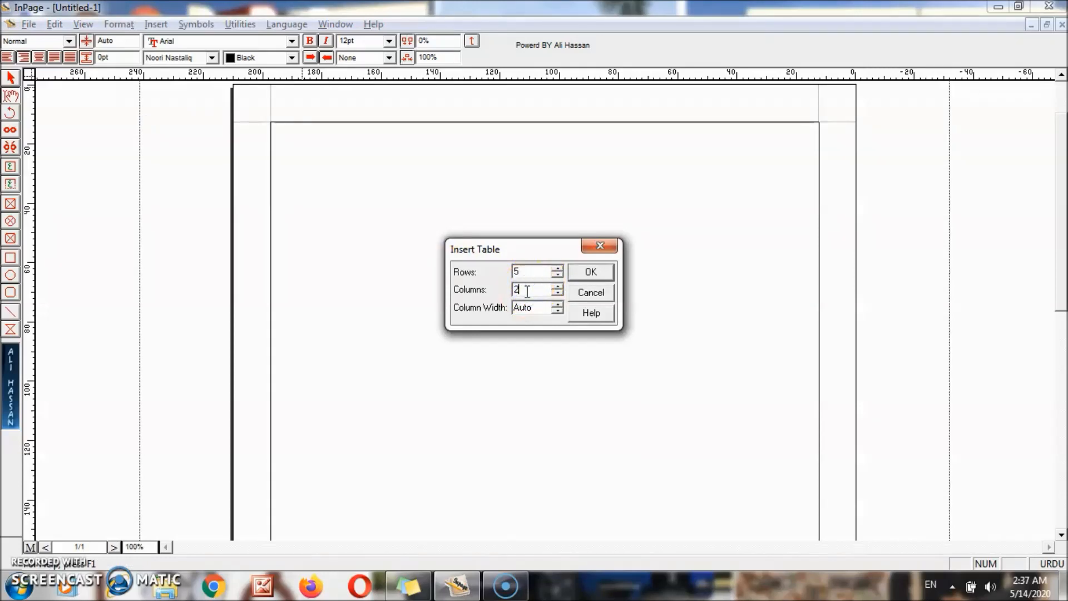
type("5")
left_click(590, 272)
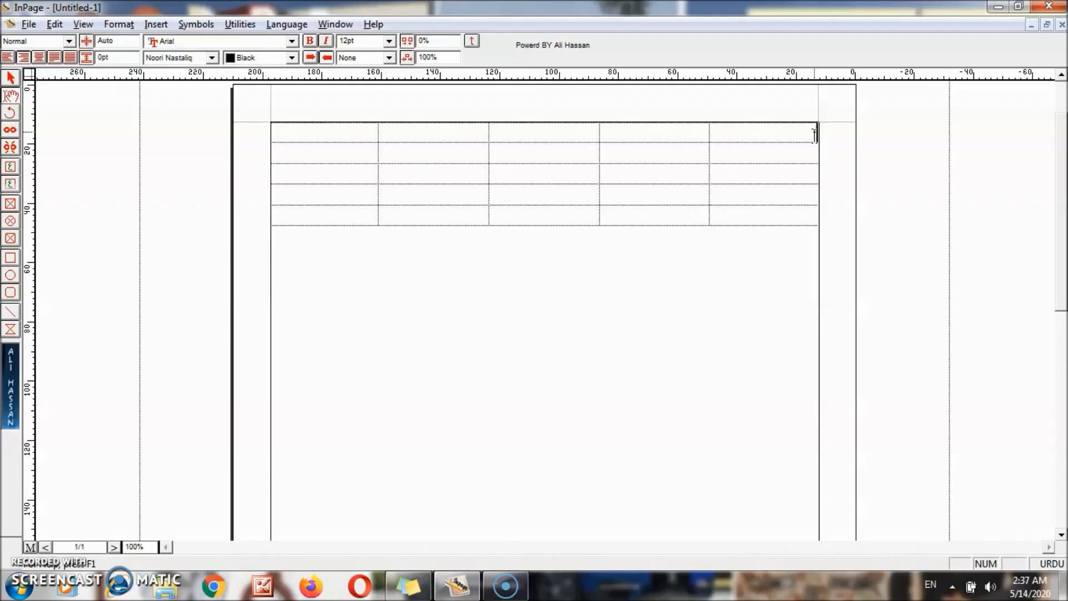
- At 200% zoom, type Urdu roll-number and student-name headings in the top row's right-hand cells
key("ctrl+2")
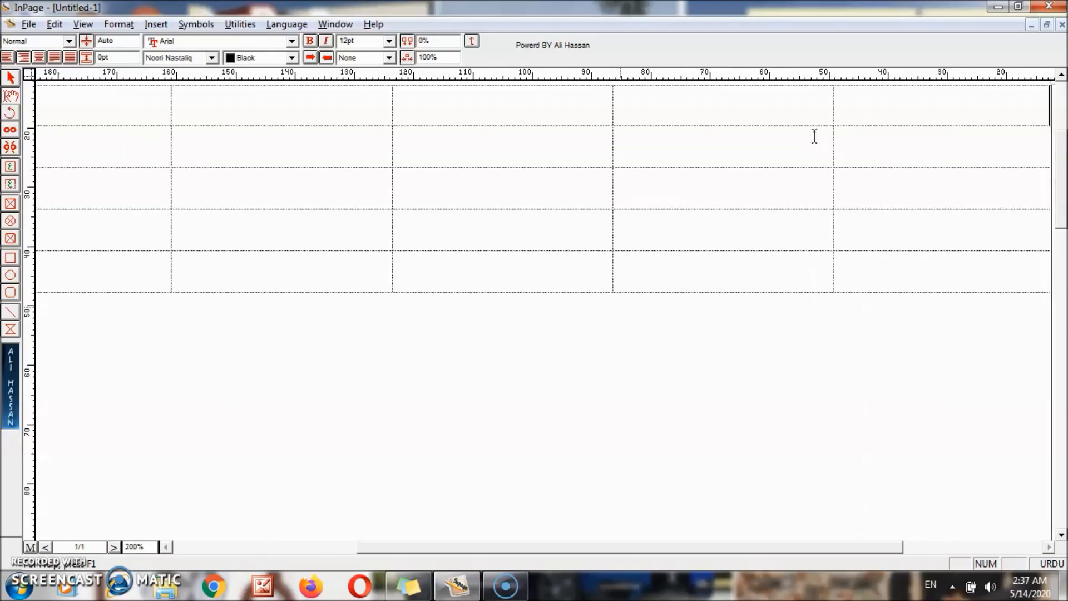
type("rwlnmbr")
key("Tab")
type("nam valb")
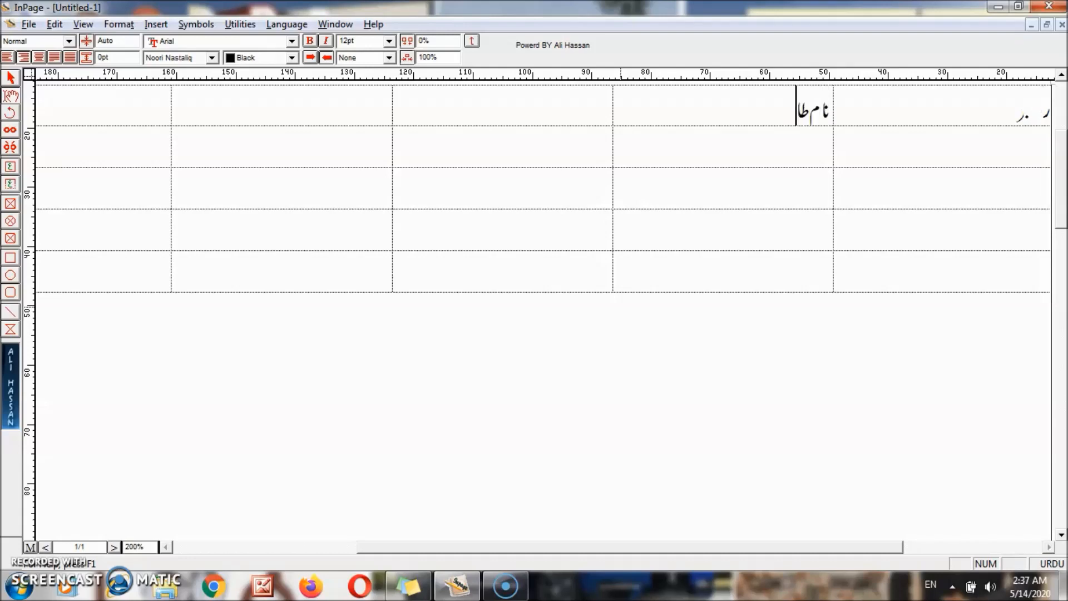
type("elm")
right_click(621, 307)
right_click(621, 307)
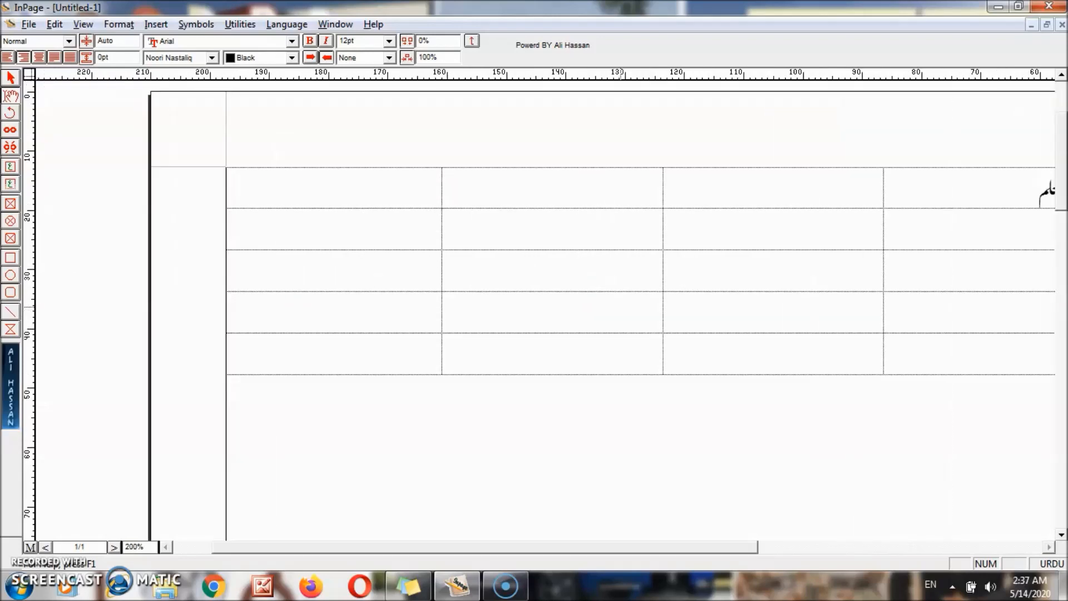
left_click(1033, 548)
left_click(507, 175)
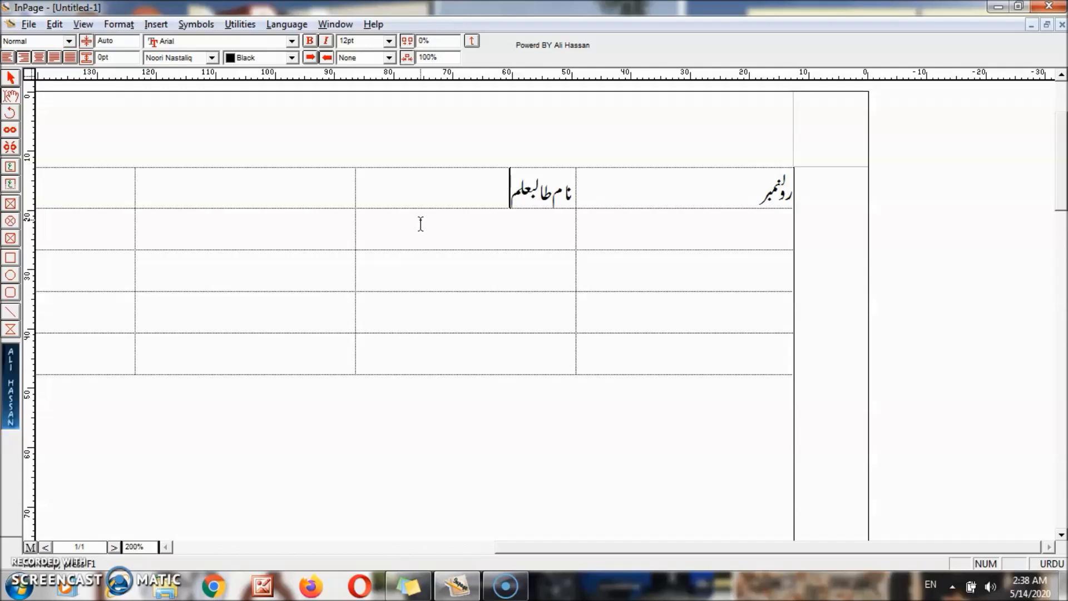
key("ctrl+1")
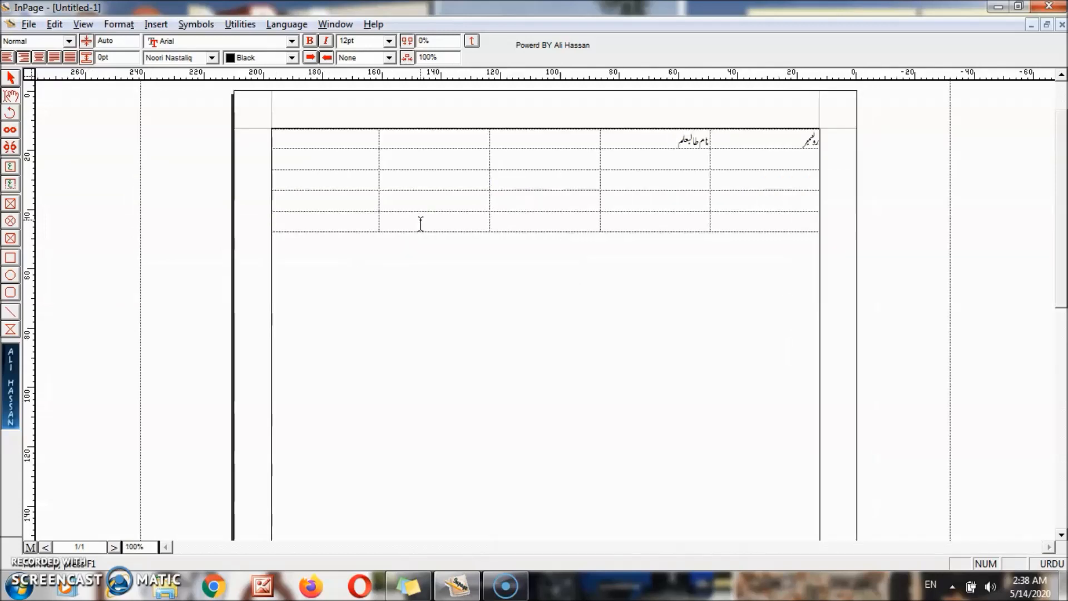
- Try blank lines in the second row, then Tab past the last cell to append rows
left_click(778, 158)
key("Return")
key("Return")
key("Return")
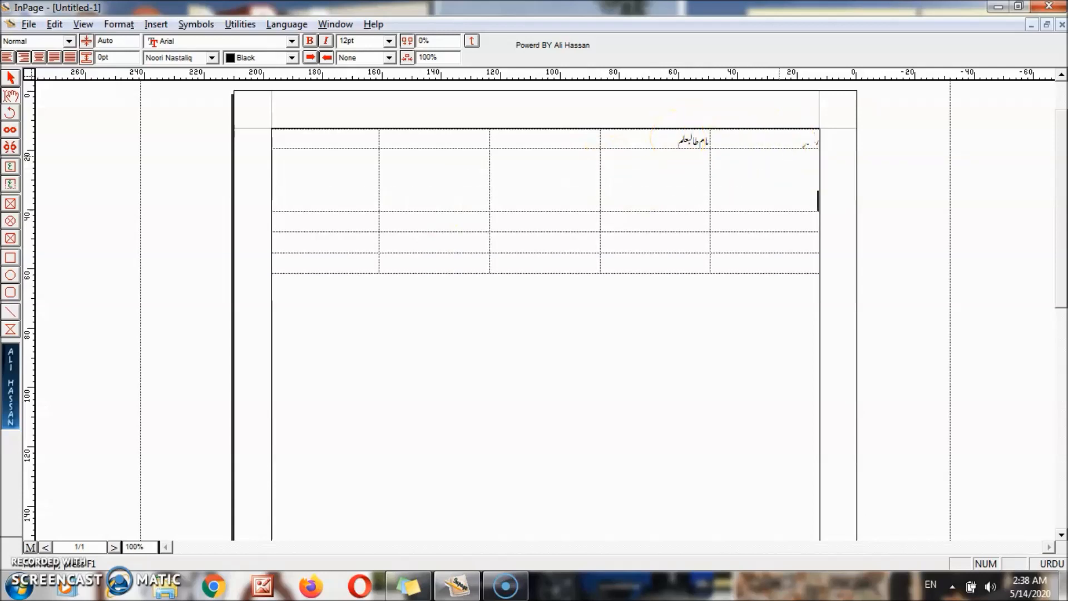
key("BackSpace")
key("BackSpace")
key("BackSpace")
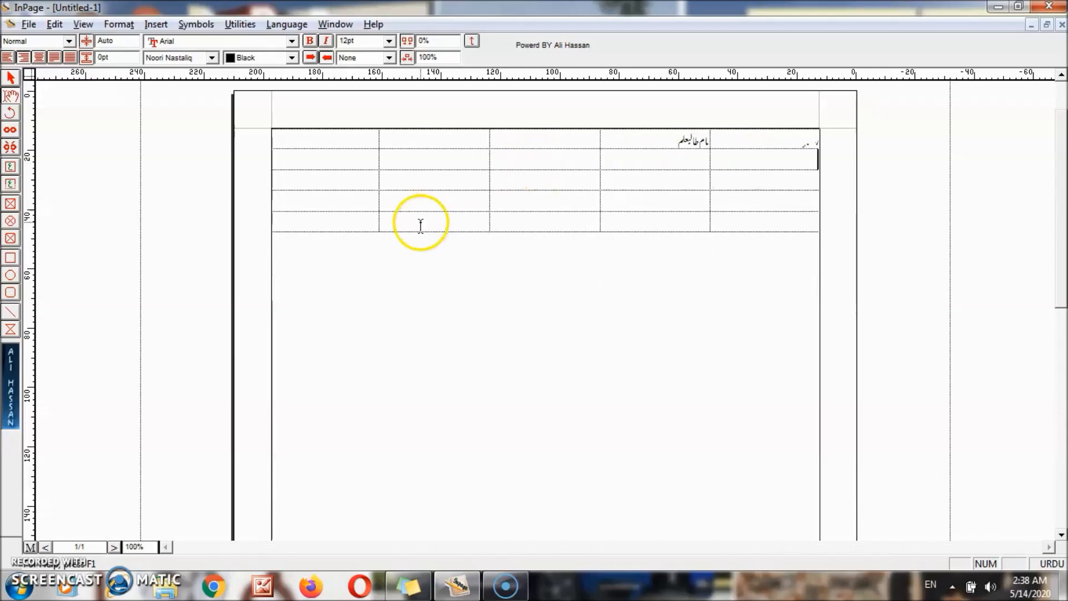
left_click(363, 223)
key("Tab")
key("Tab")
key("Tab")
key("Tab")
key("Tab")
key("Tab")
key("Tab")
key("Tab")
key("Tab")
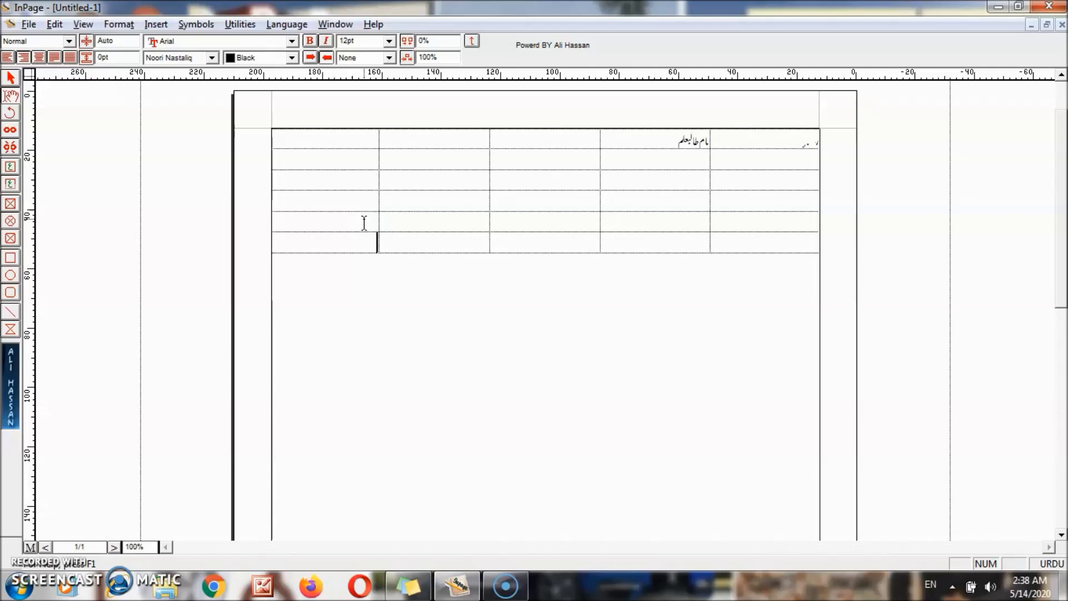
key("Tab")
key("Tab")
key("Tab")
key("Tab")
key("Tab")
key("Tab")
key("Tab")
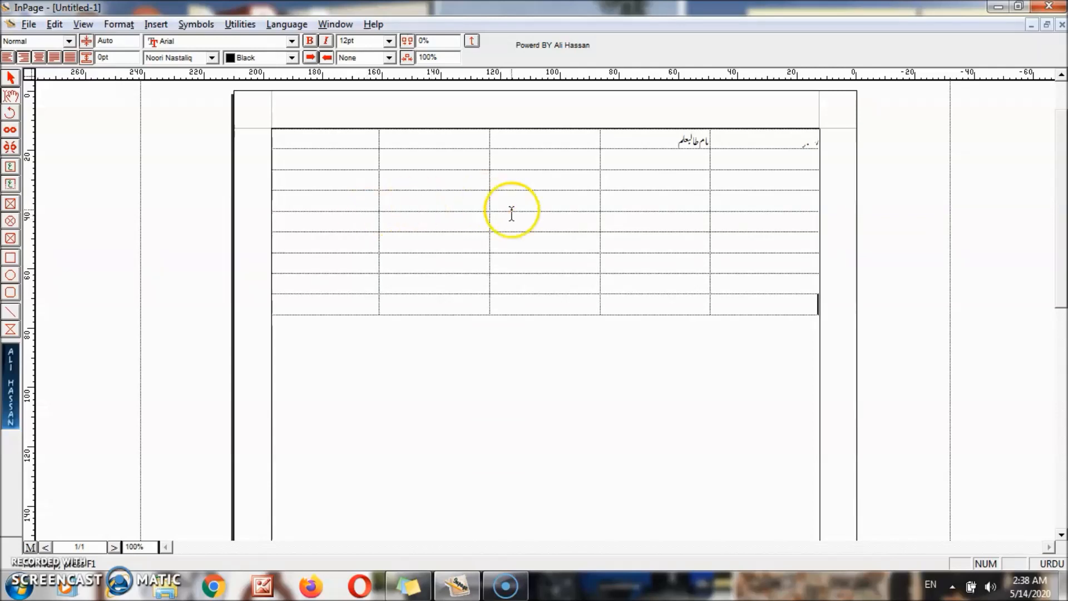
- Give the bottom-right cell a solid 1pt black border in Table Format
right_click(580, 137)
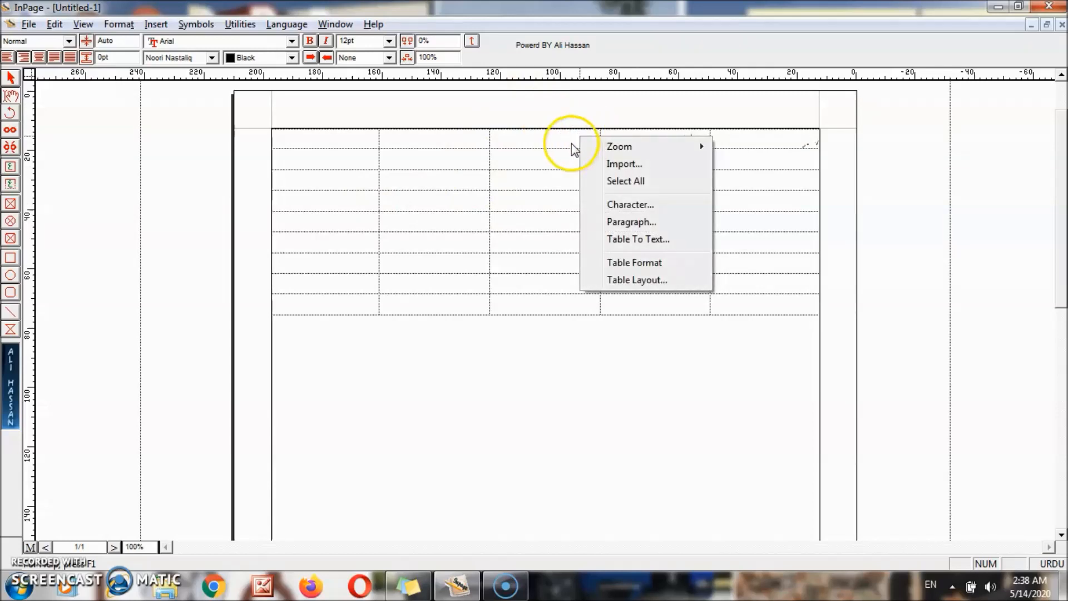
left_click(632, 264)
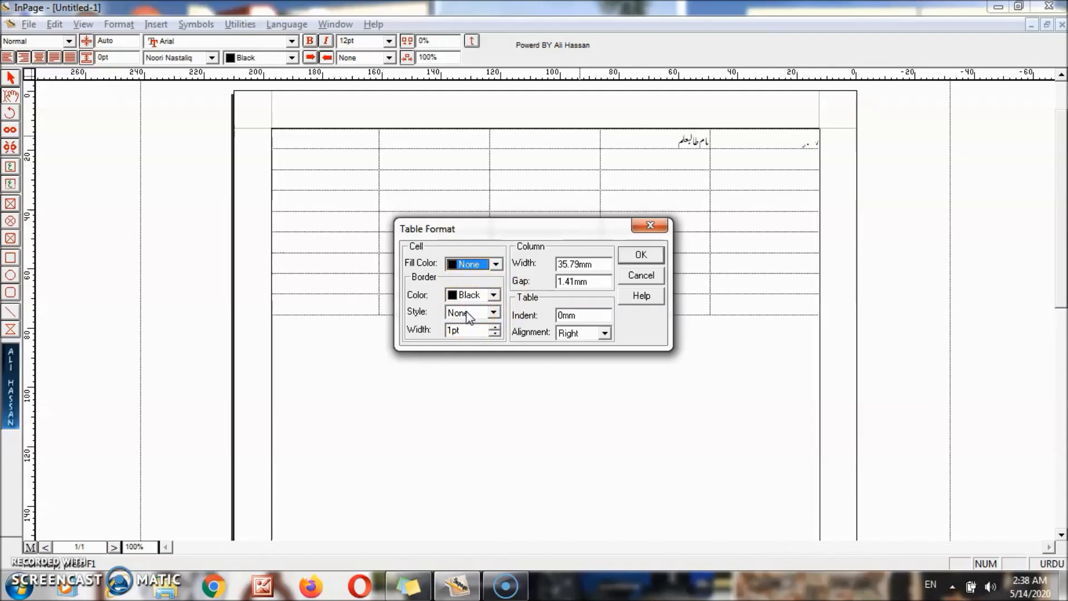
left_click(467, 313)
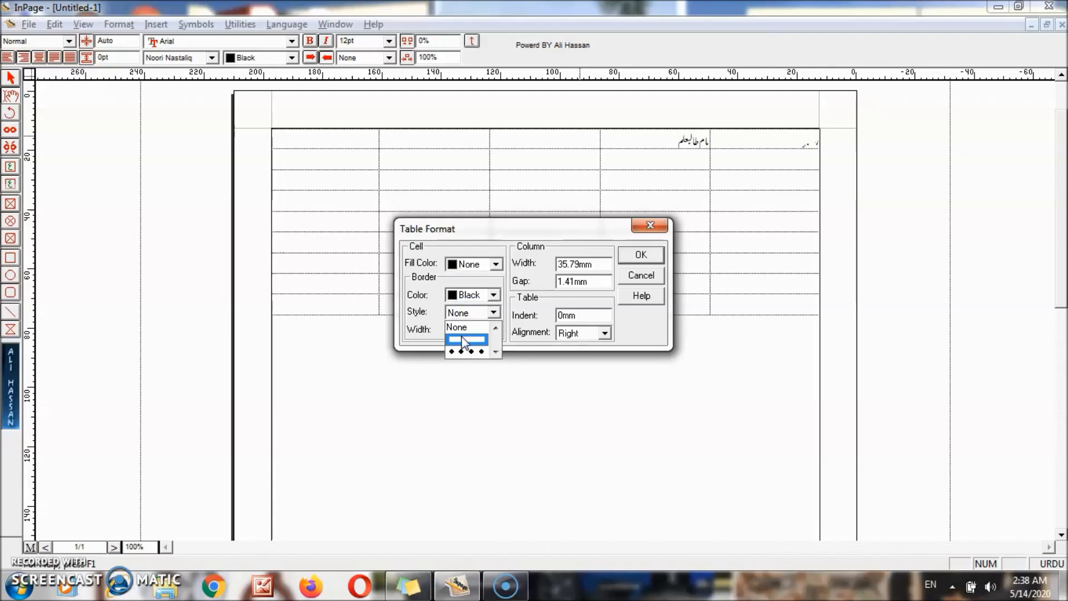
left_click(465, 340)
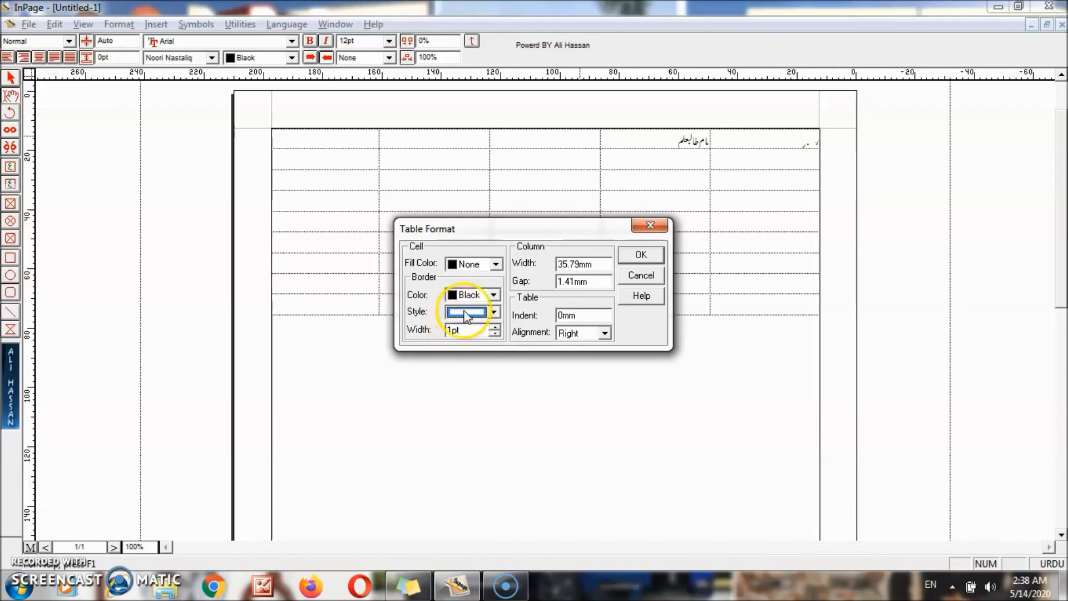
left_click(640, 254)
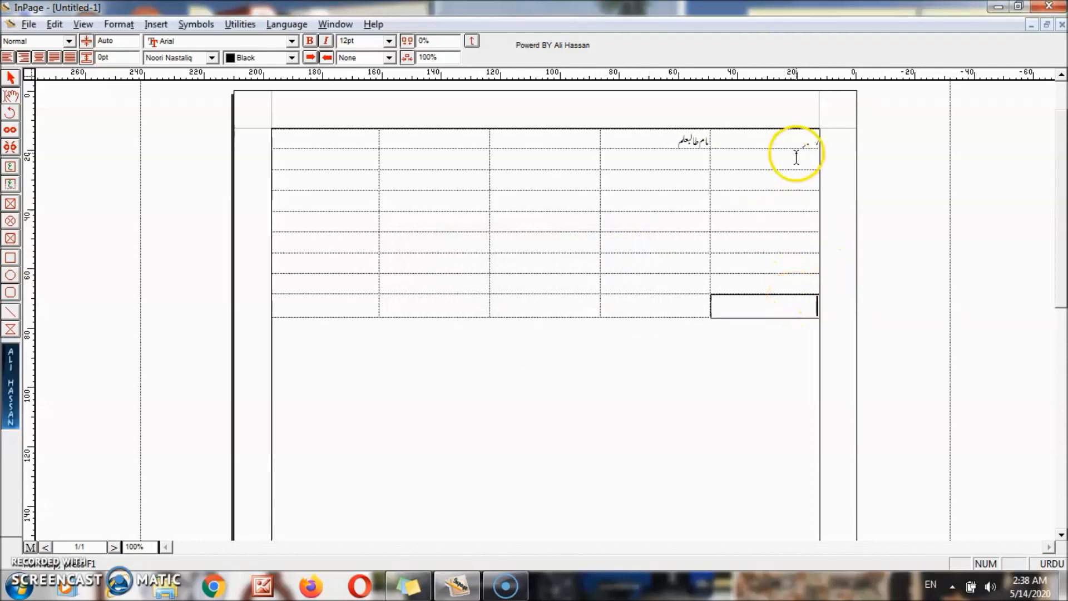
- Select all table cells and apply solid black borders in Table Format
left_click_drag(801, 139, 307, 301)
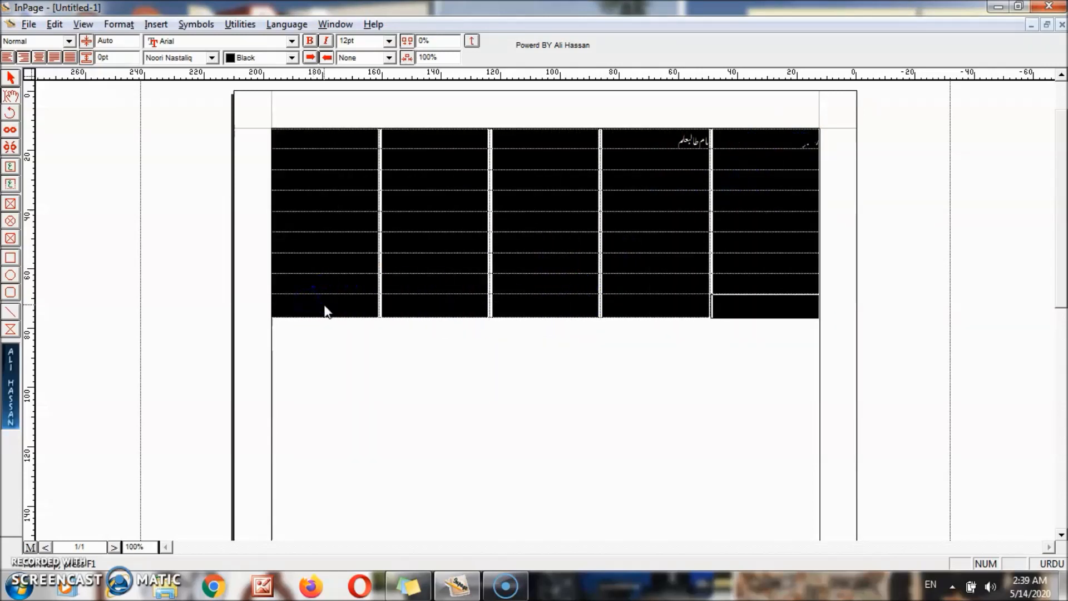
right_click(325, 310)
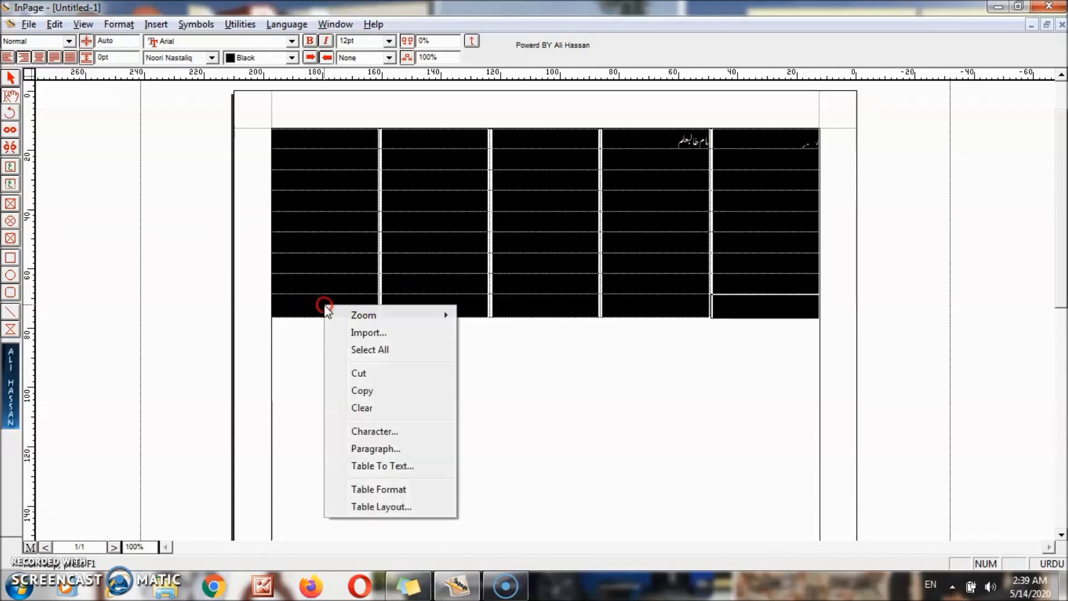
left_click(367, 490)
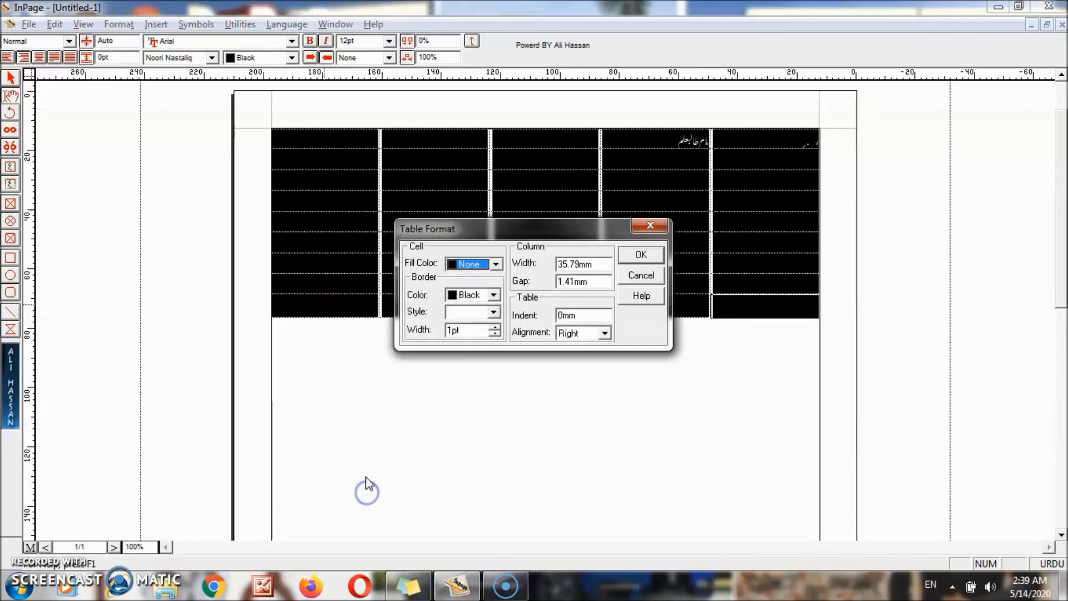
left_click(474, 312)
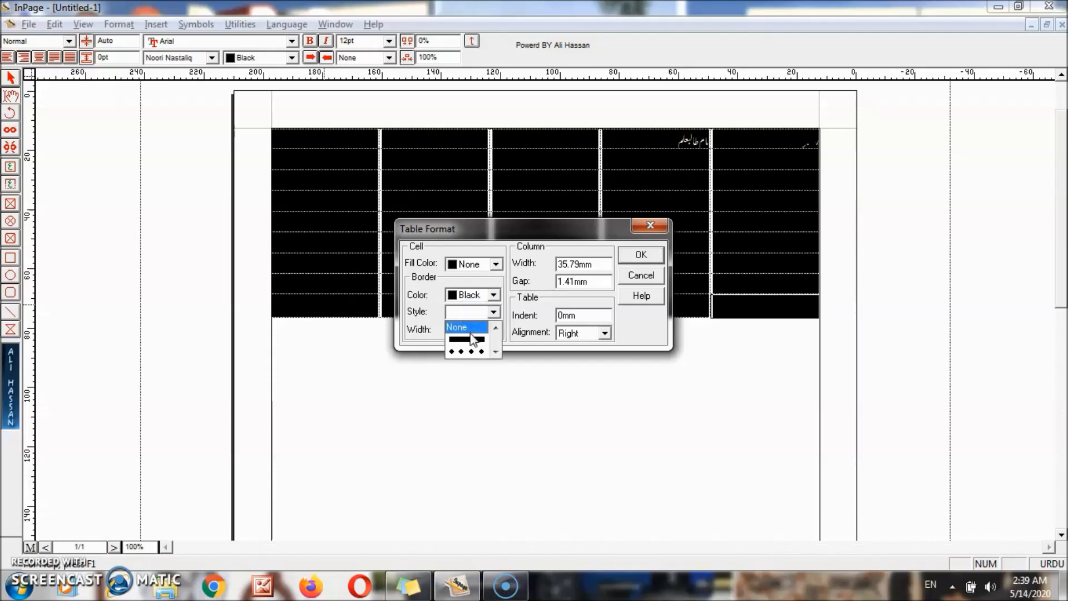
left_click(467, 339)
left_click(641, 256)
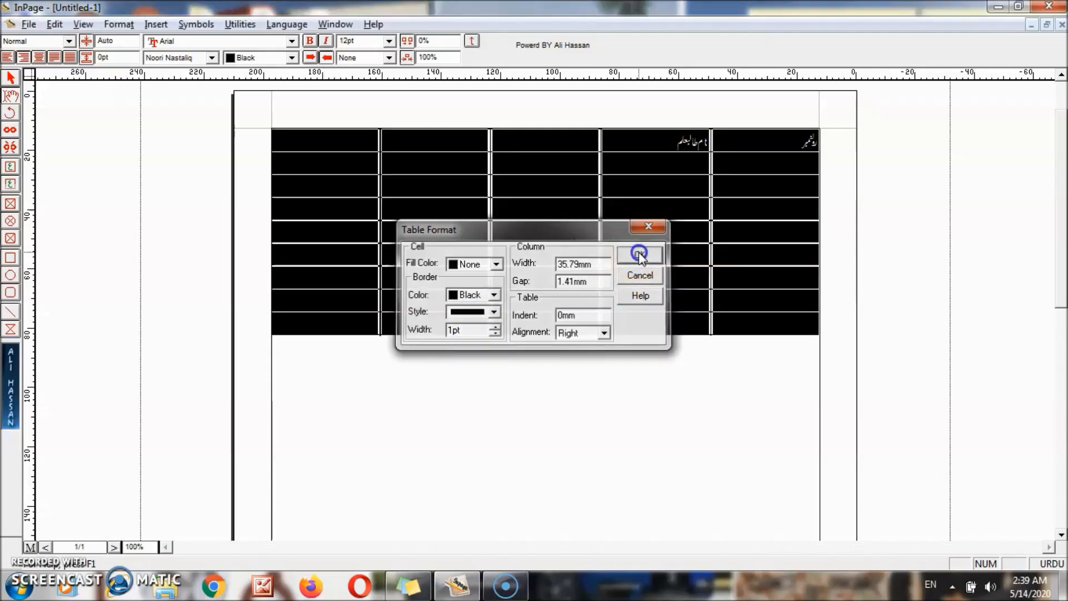
left_click(660, 374)
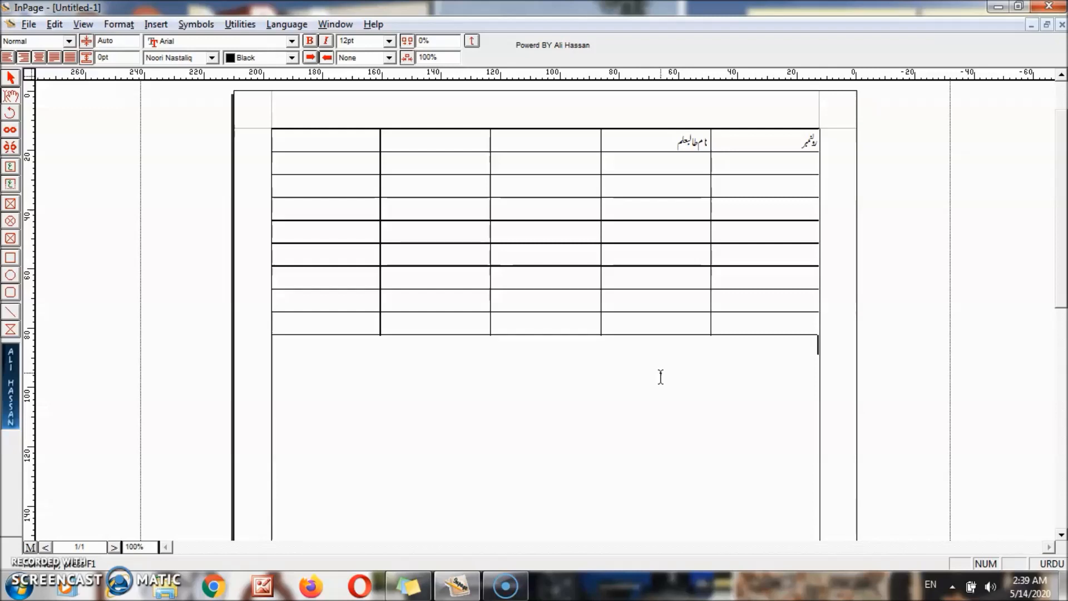
- Reselect the cells and try dotted and other border styles in Table Format
left_click(679, 148)
left_click_drag(775, 136, 318, 313)
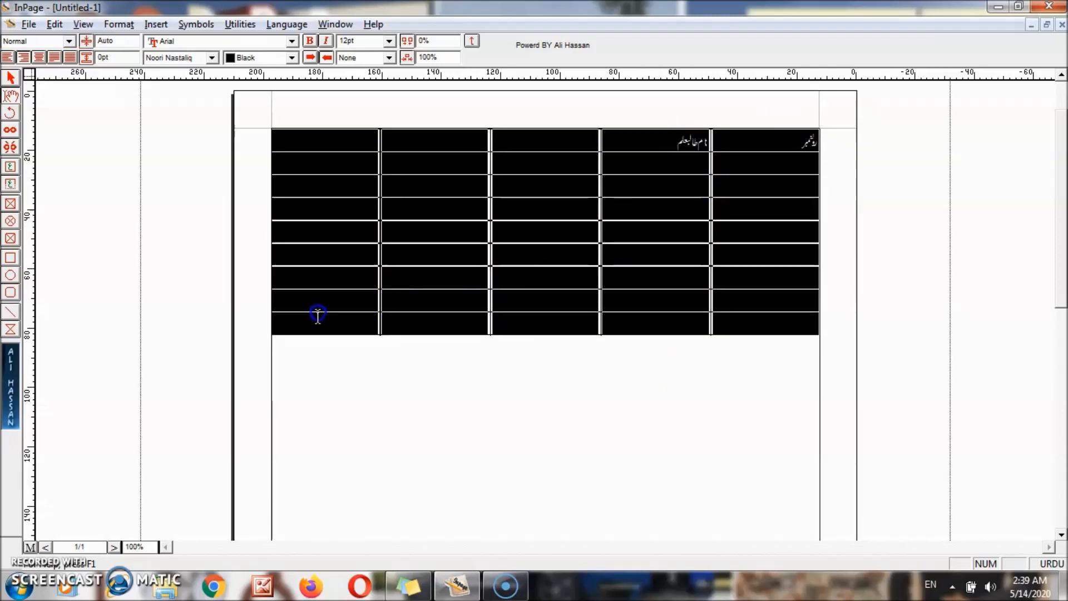
right_click(326, 332)
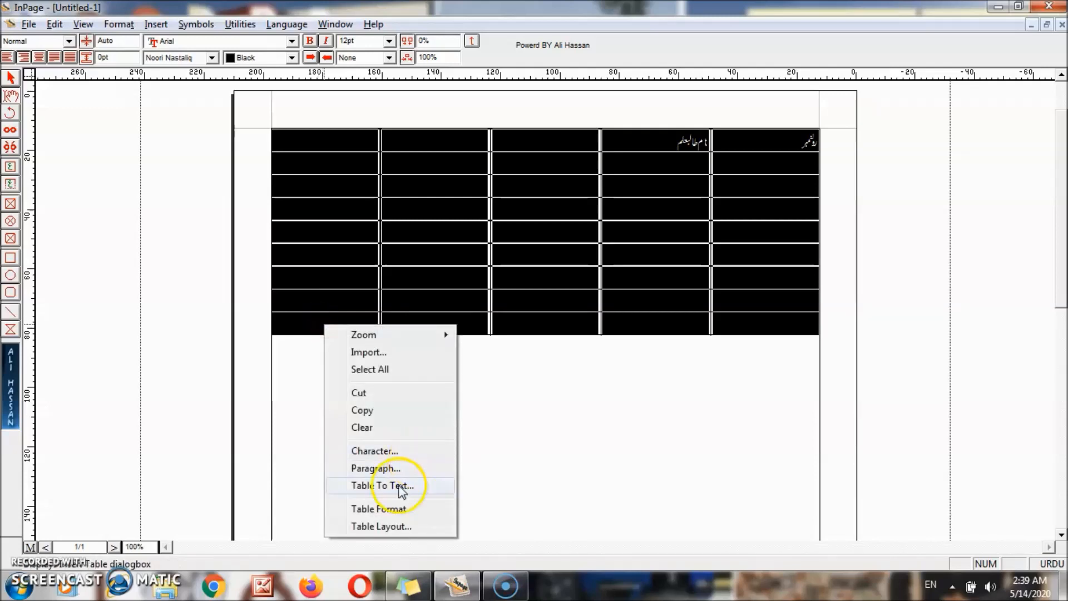
left_click(386, 510)
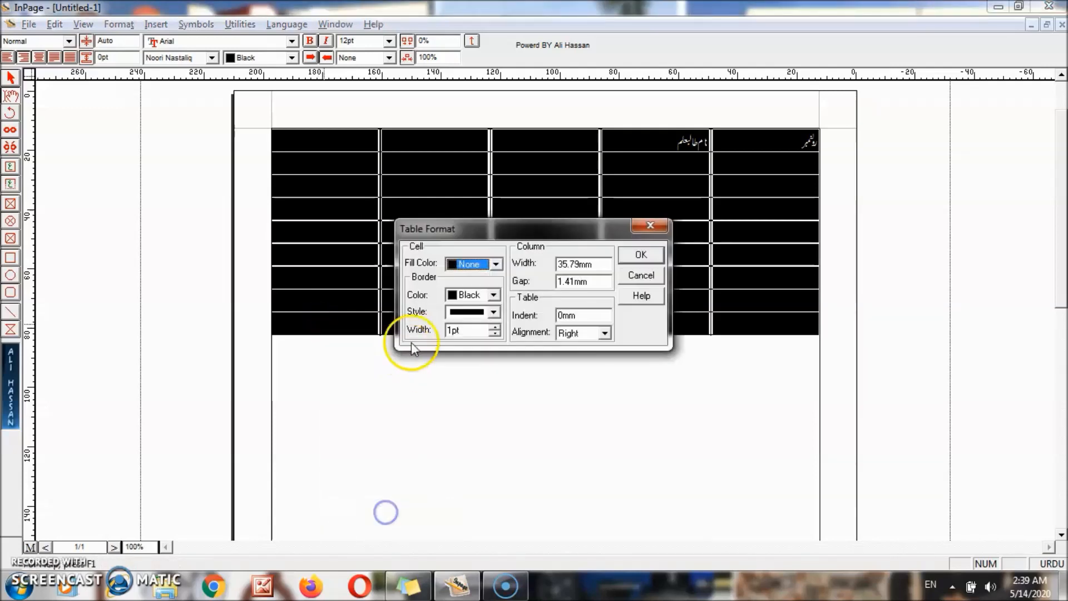
left_click(490, 312)
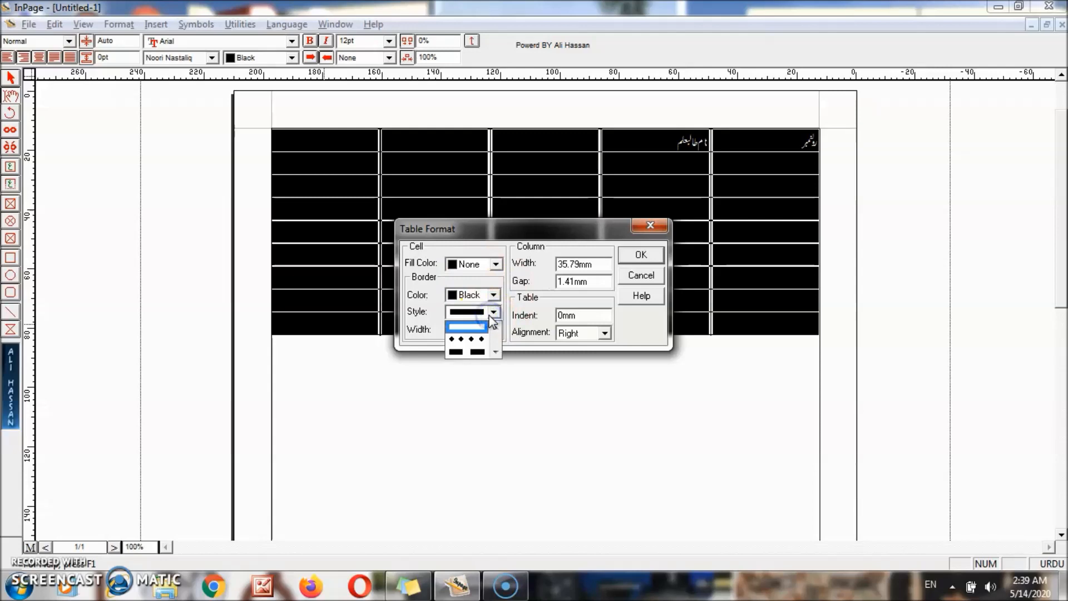
left_click(478, 347)
left_click(490, 313)
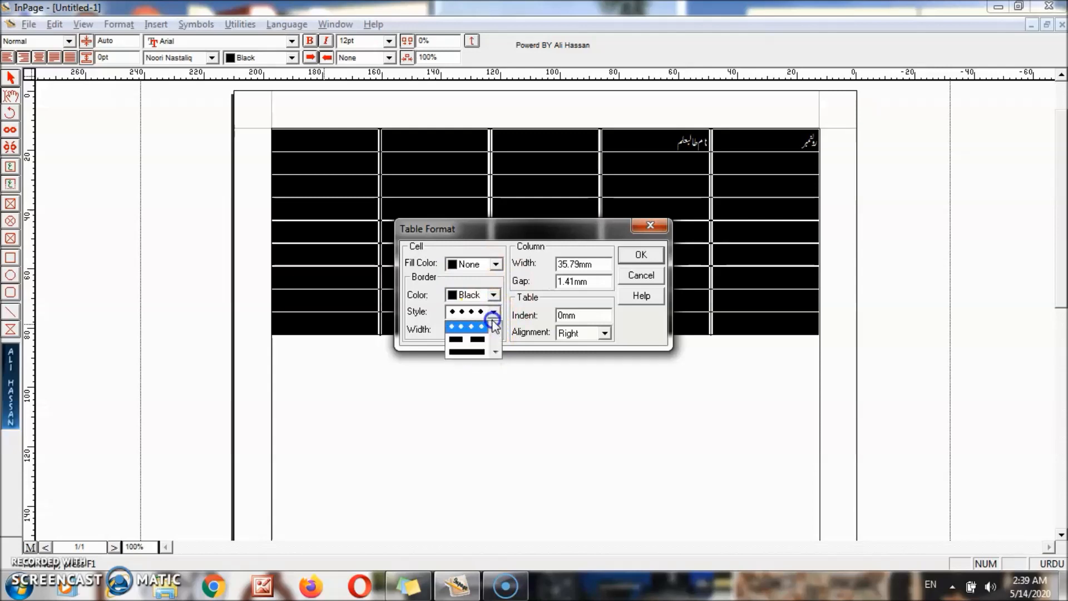
left_click(468, 349)
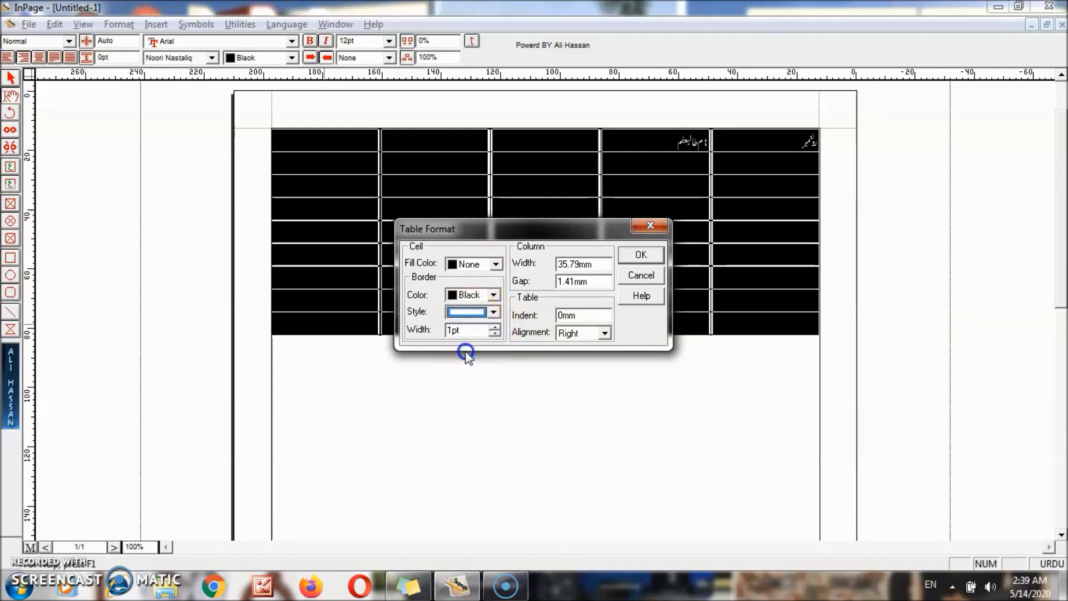
left_click(632, 278)
- Delete the selected table's rows in Table Layout, leaving the frame blank
right_click(453, 226)
left_click(494, 429)
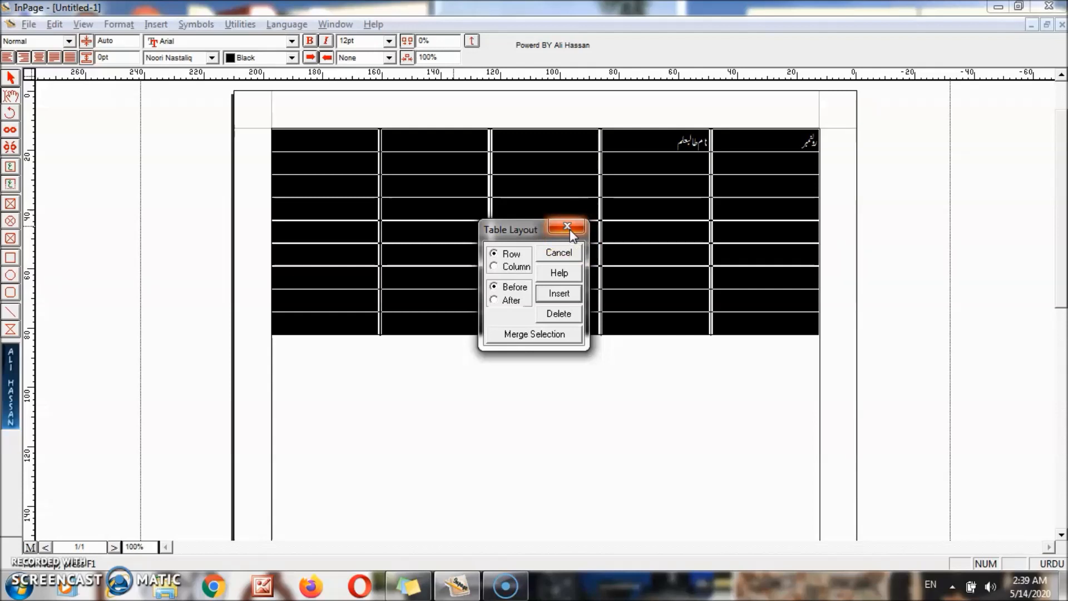
left_click(558, 313)
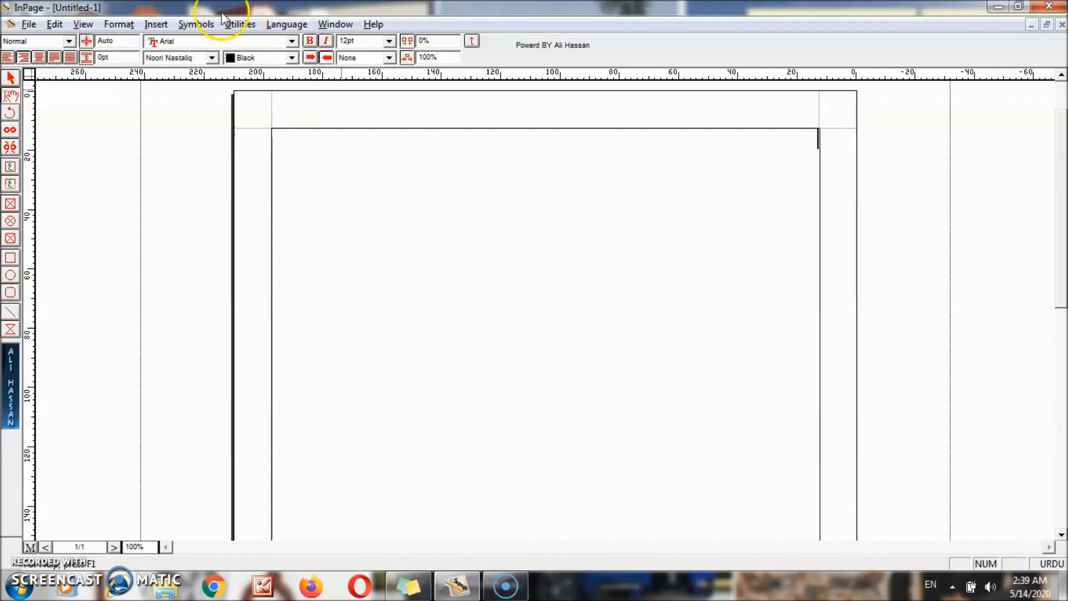
- Insert a new 5 by 5 table on the page
left_click(156, 24)
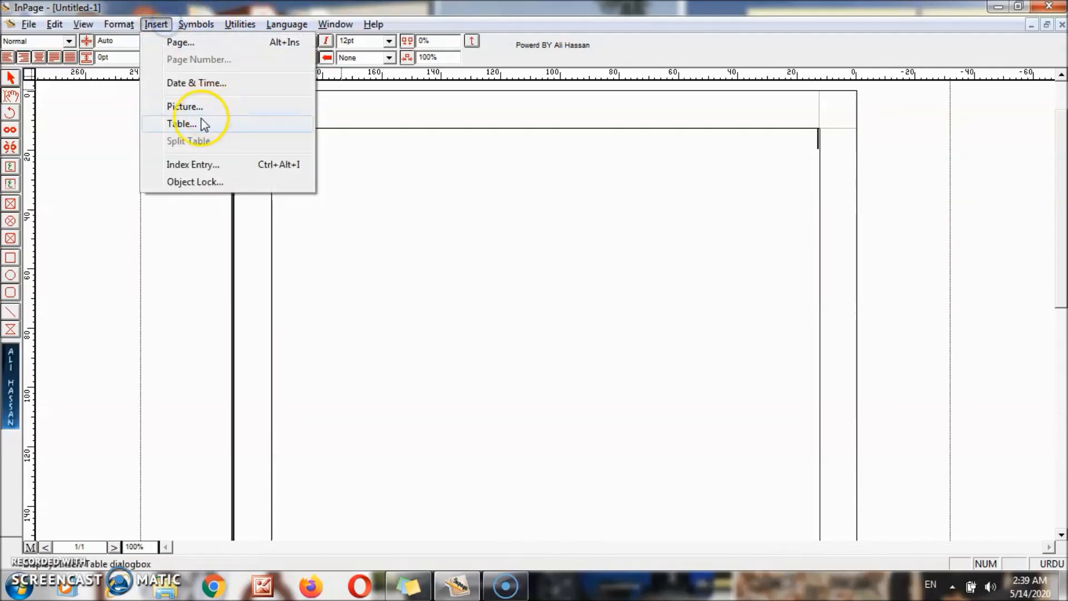
left_click(188, 125)
type("5")
left_click(536, 292)
key("BackSpace")
left_click(597, 276)
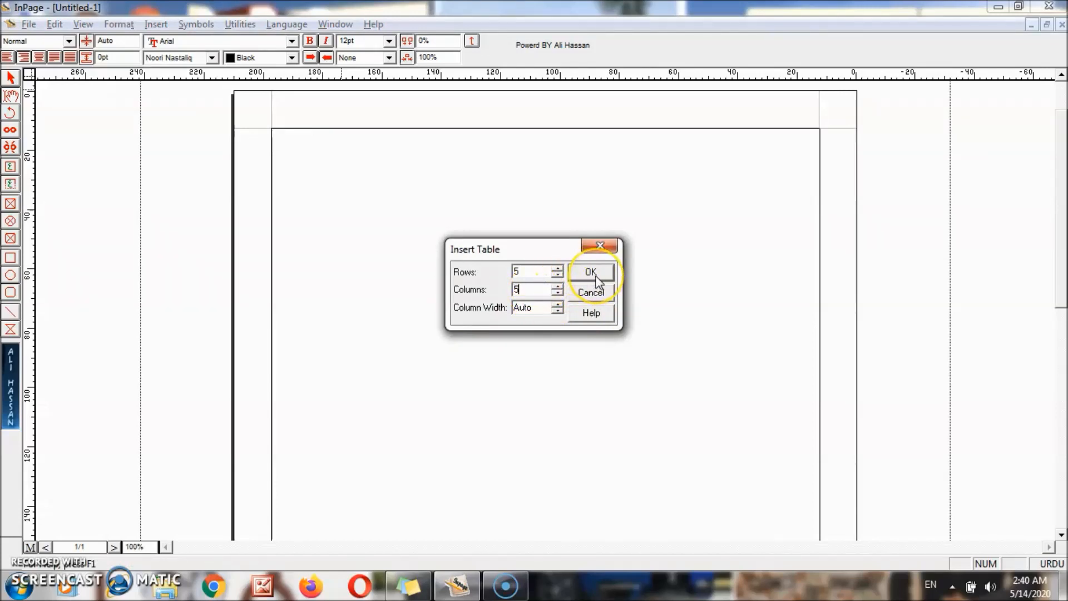
left_click(596, 277)
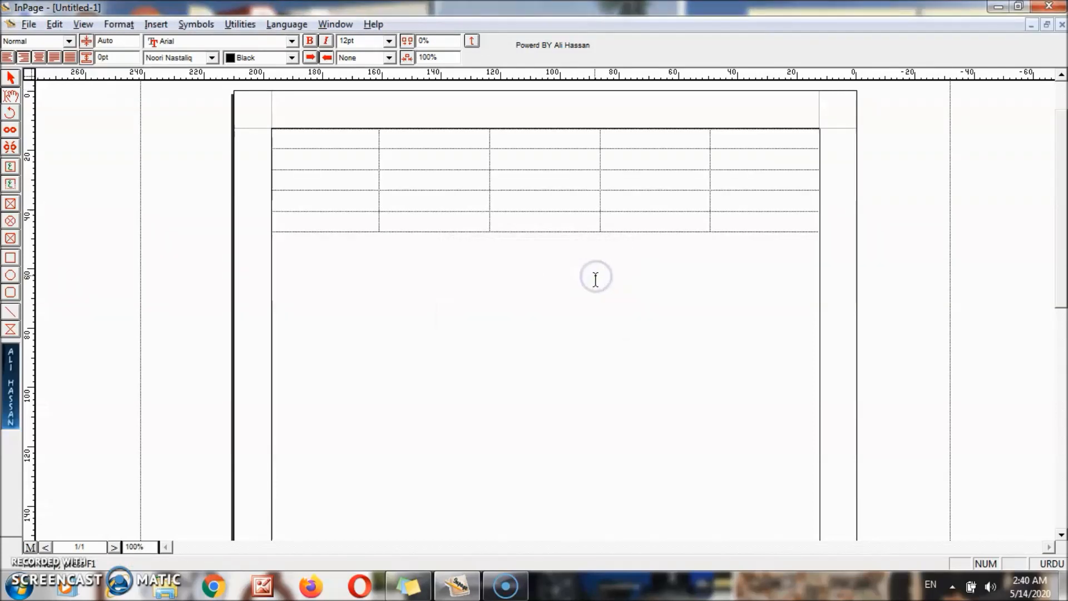
- Insert a row with Table Layout, then delete one row, leaving five rows
right_click(739, 141)
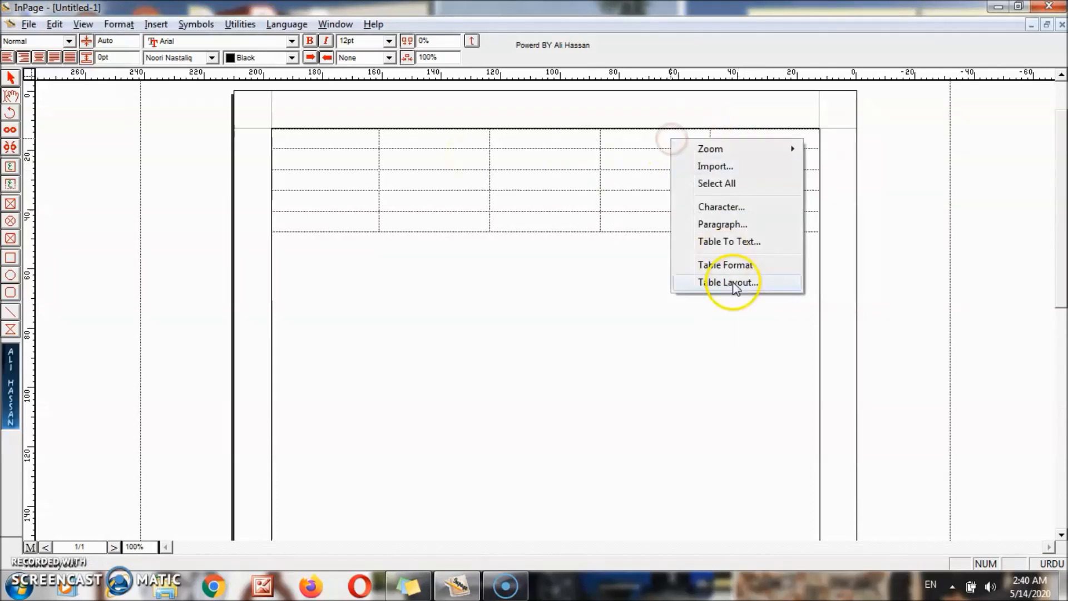
left_click(724, 285)
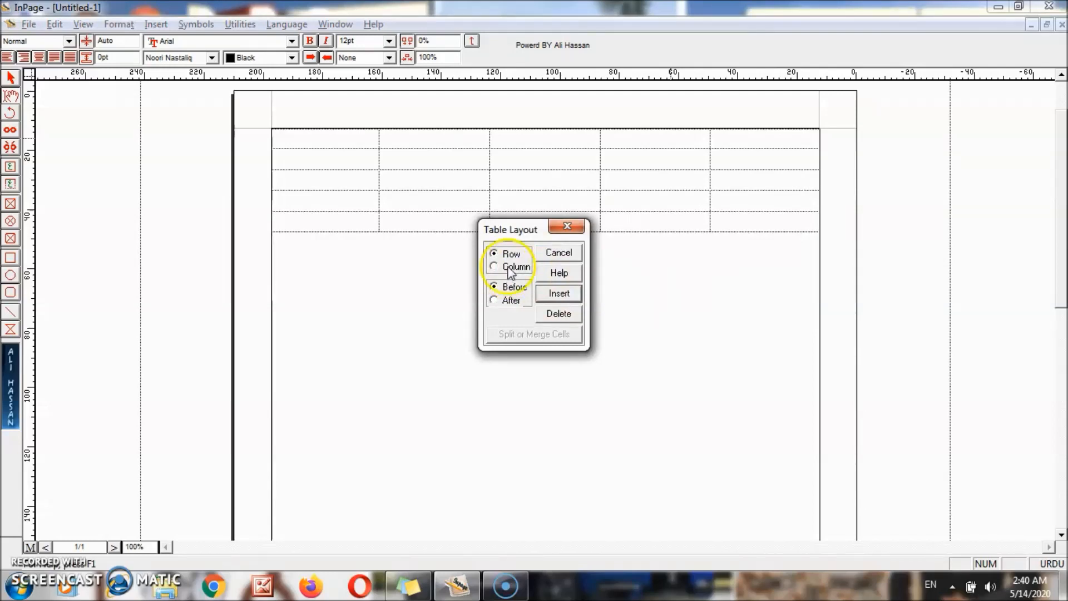
left_click(559, 295)
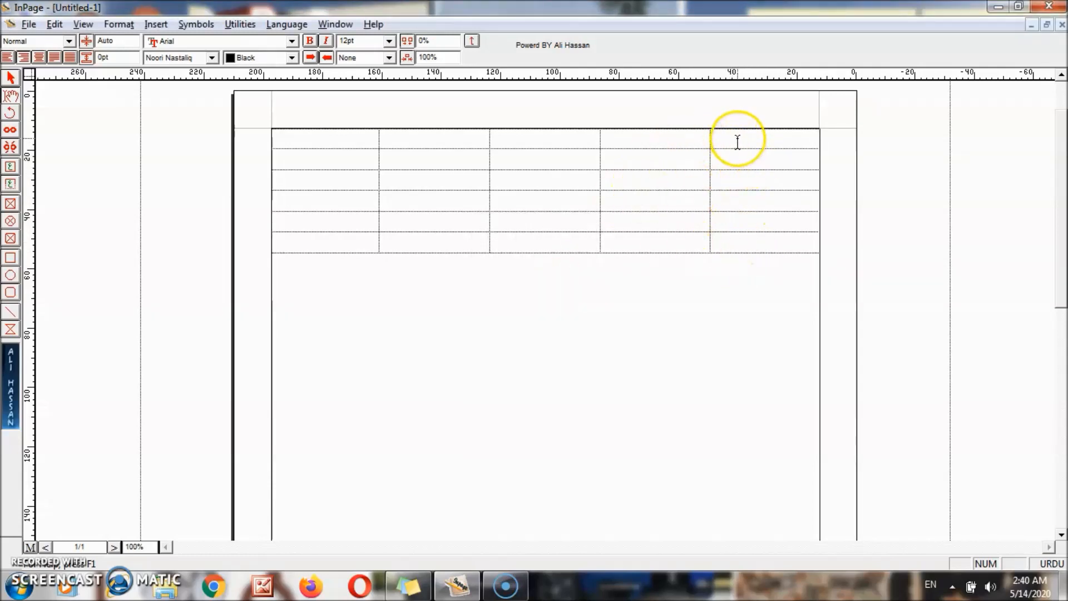
left_click(679, 174)
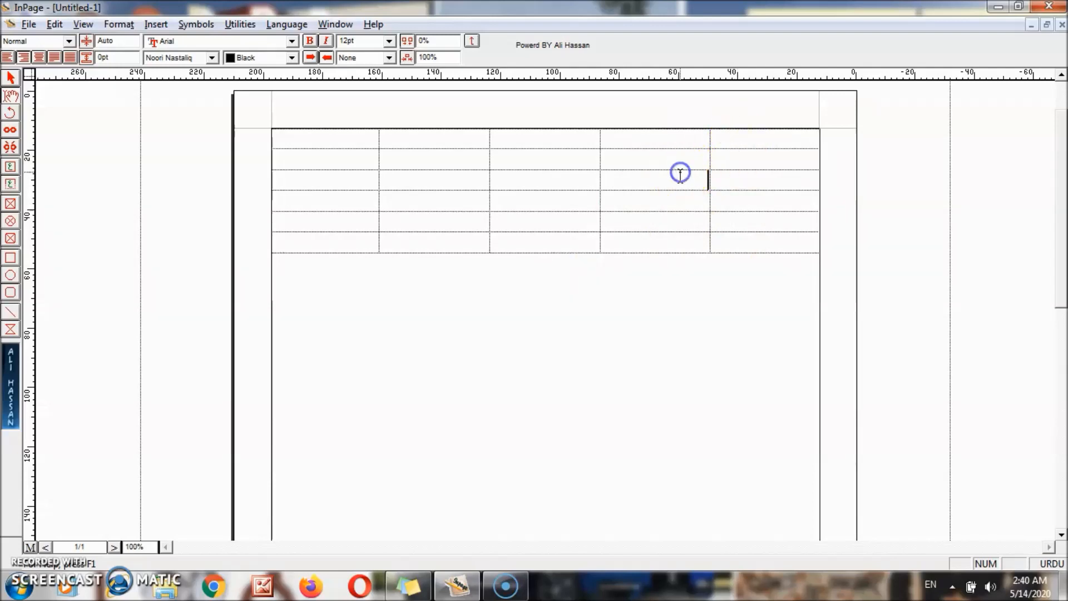
left_click(604, 183)
right_click(573, 182)
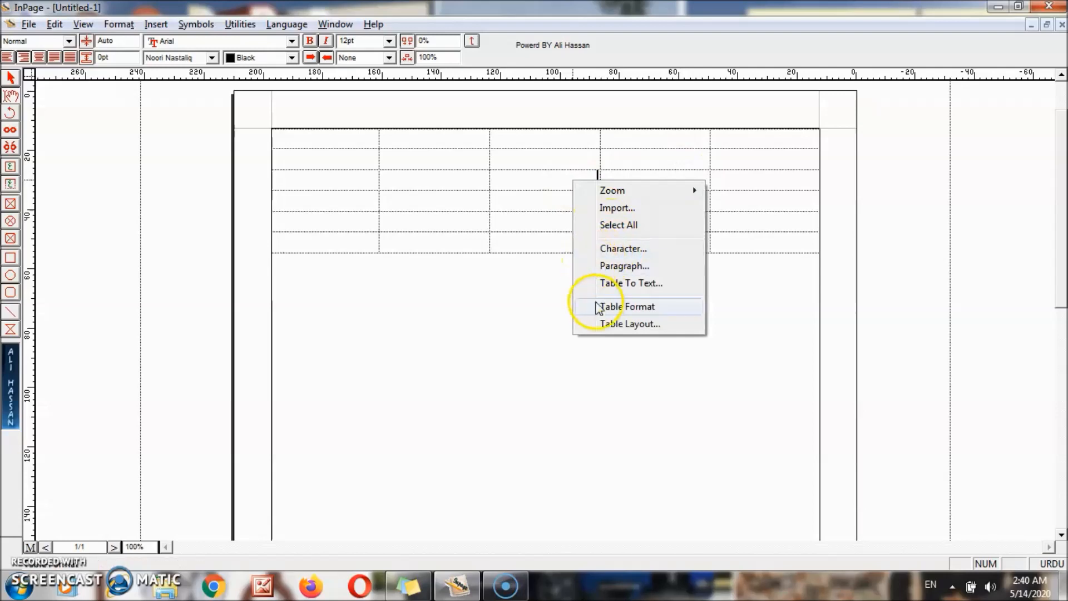
left_click(616, 325)
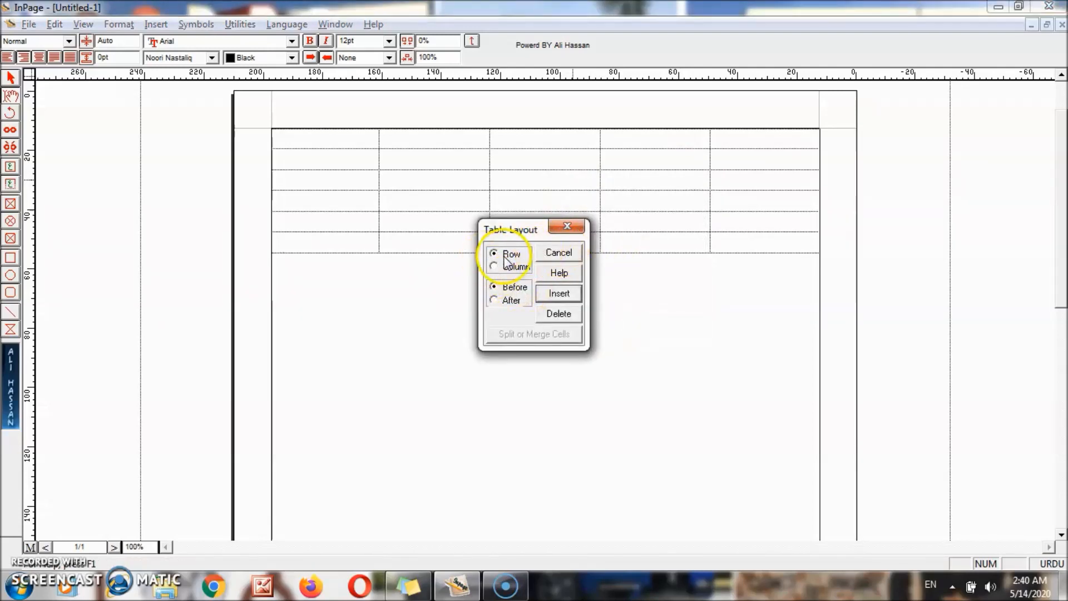
left_click(557, 321)
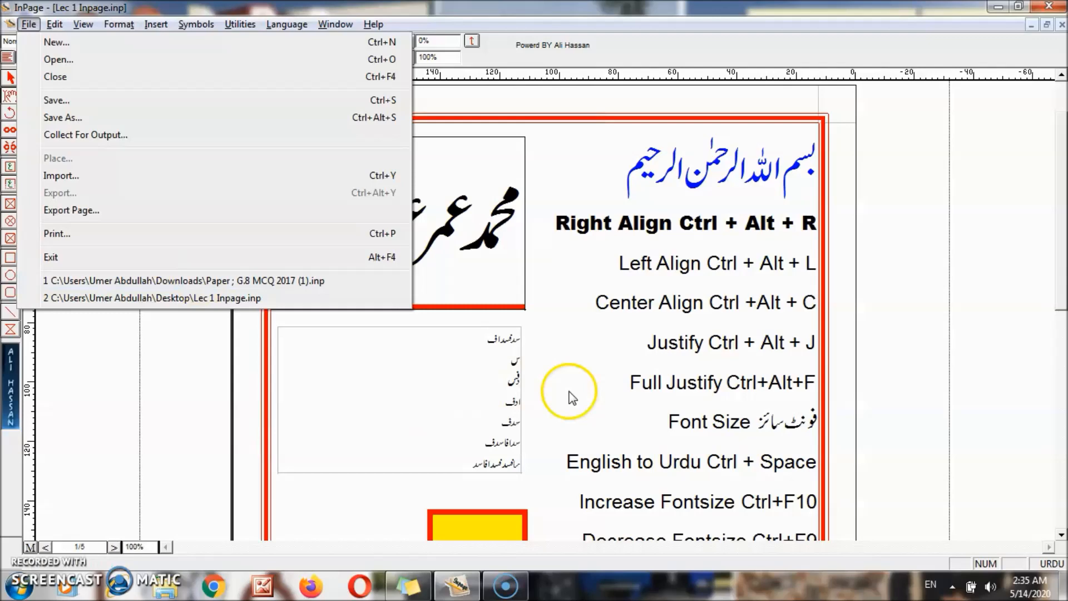
- Open the recent file Paper G.8 MCQ 2017 and go back to its first page
left_click(568, 389)
left_click(29, 25)
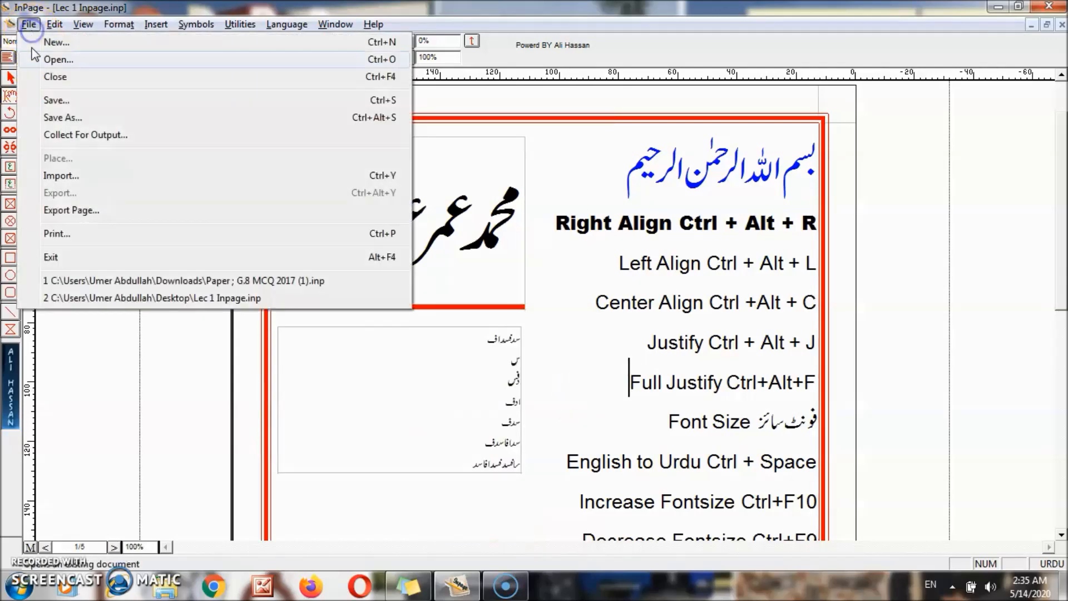
left_click(92, 281)
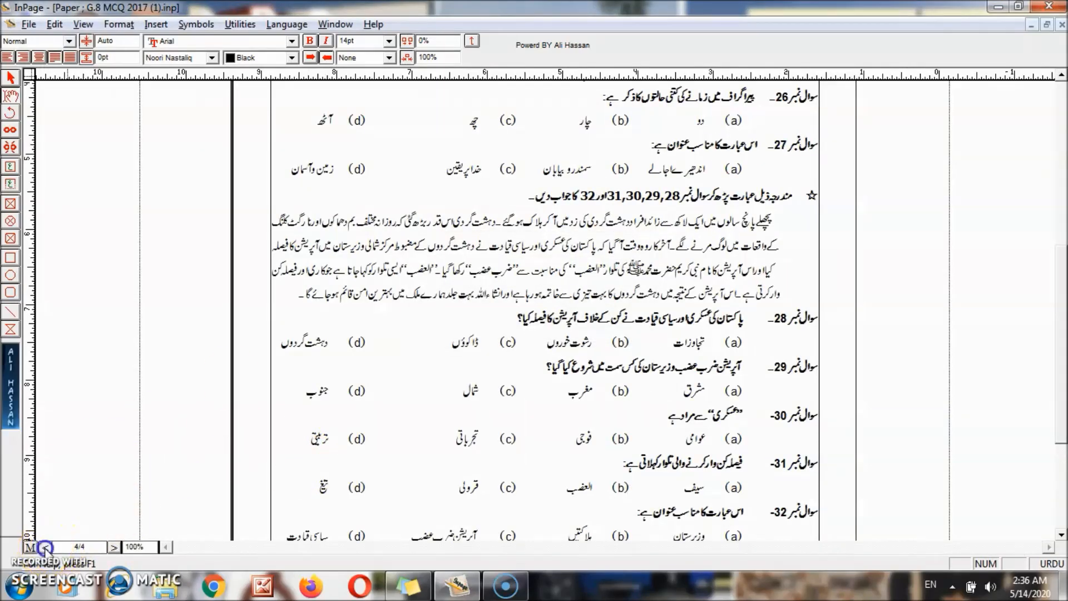
left_click(114, 547)
left_click(114, 548)
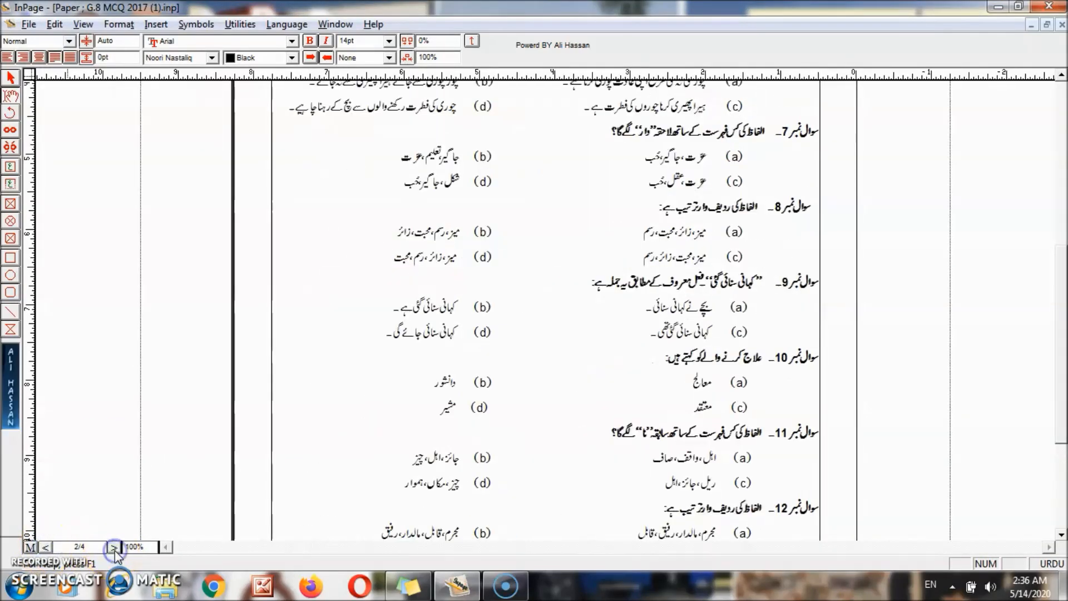
left_click(114, 547)
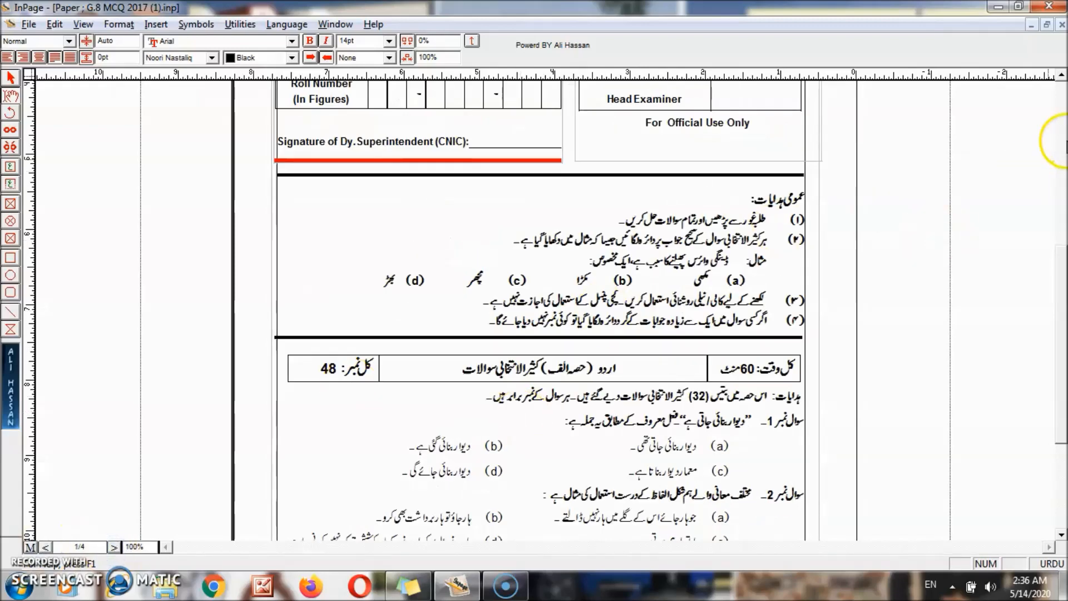
left_click(1062, 111)
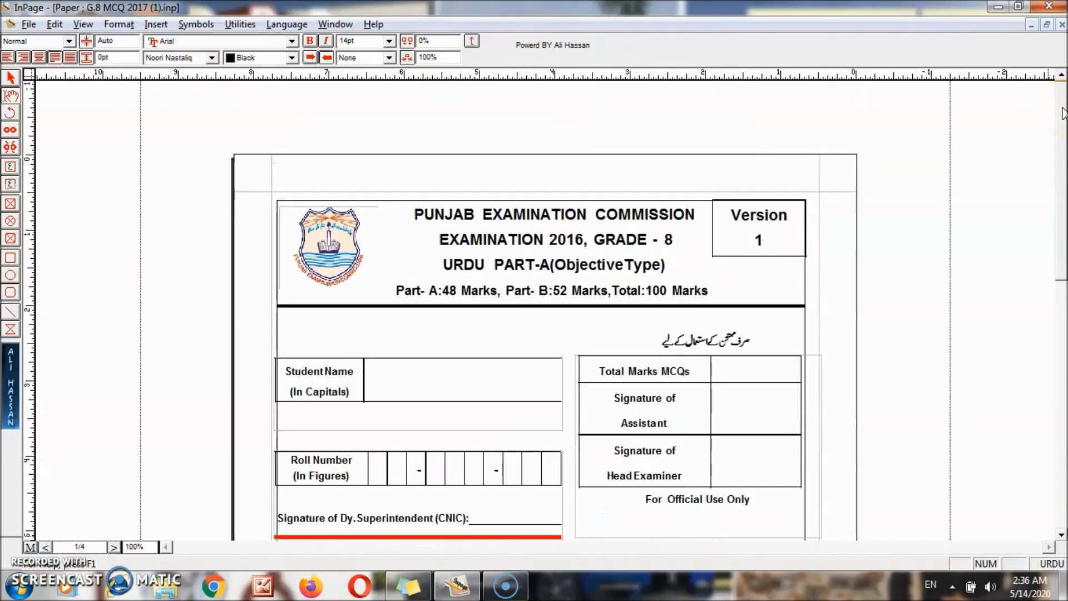
- Nudge the exam board logo inside its frame and select the Version box
left_click(327, 258)
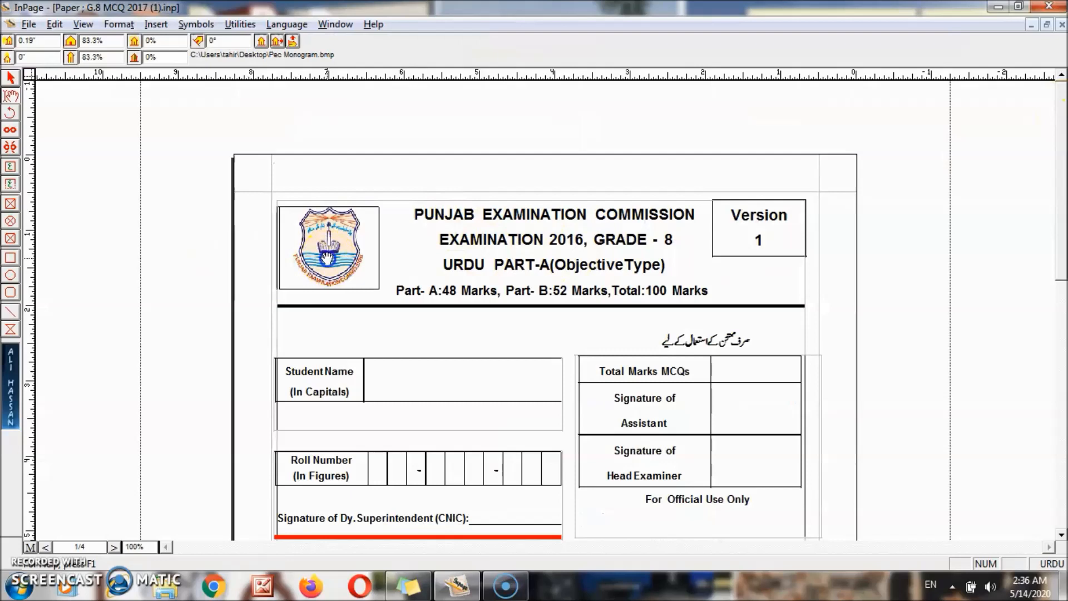
mouse_move(328, 258)
left_mouse_down()
mouse_move(347, 259)
mouse_move(325, 254)
left_mouse_up()
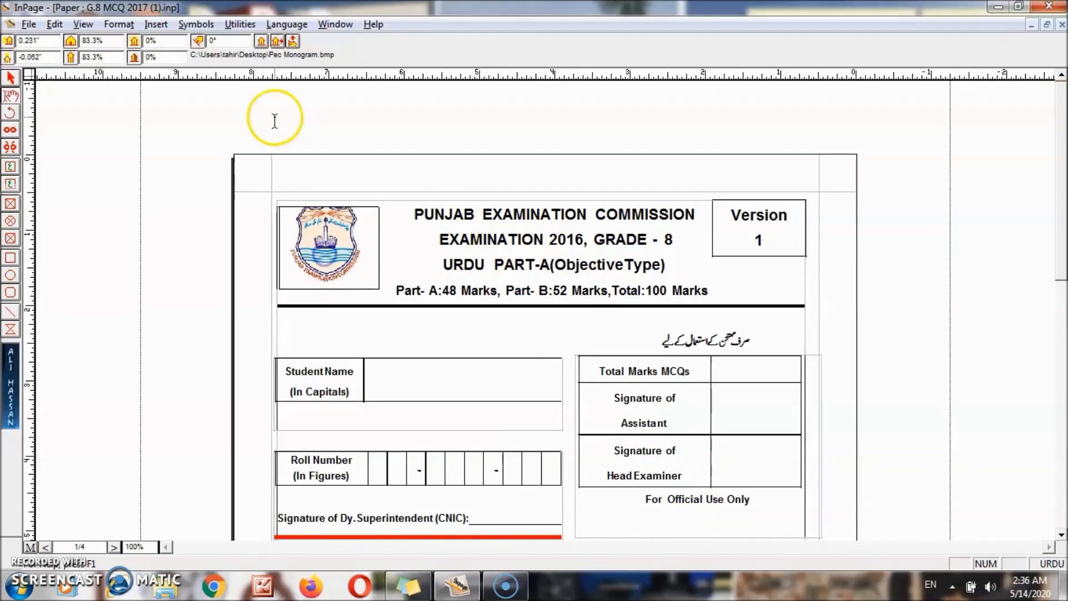
left_click(468, 244)
left_click(522, 248)
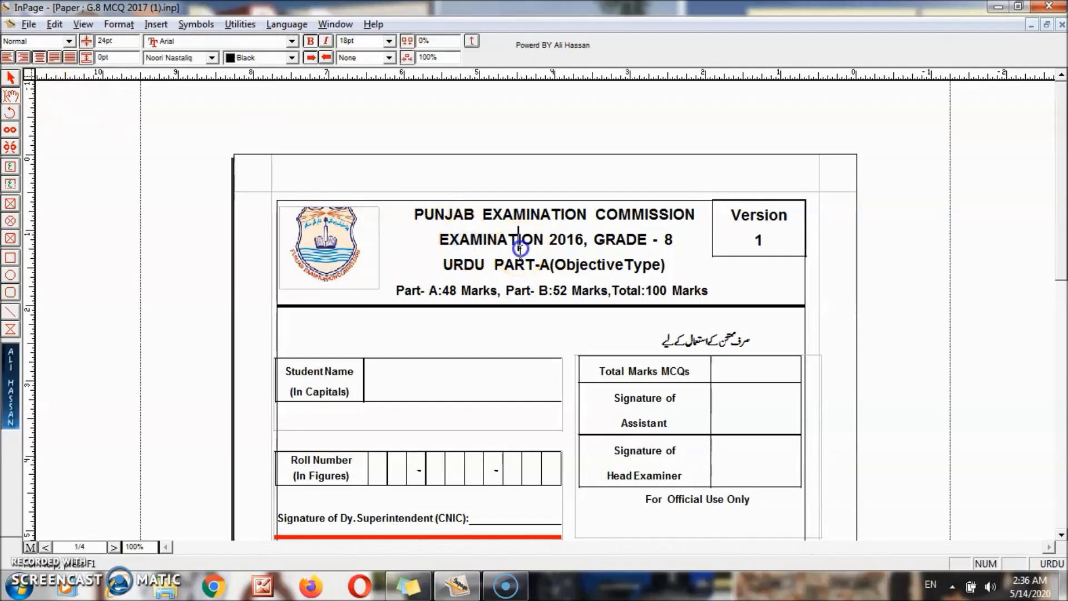
left_click(497, 226)
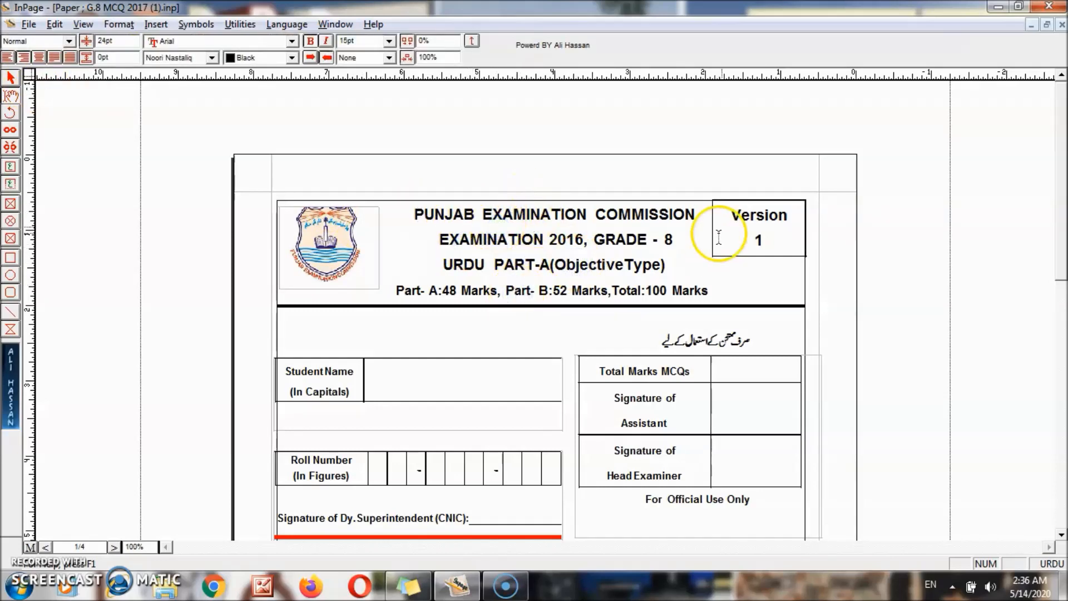
left_click(731, 218)
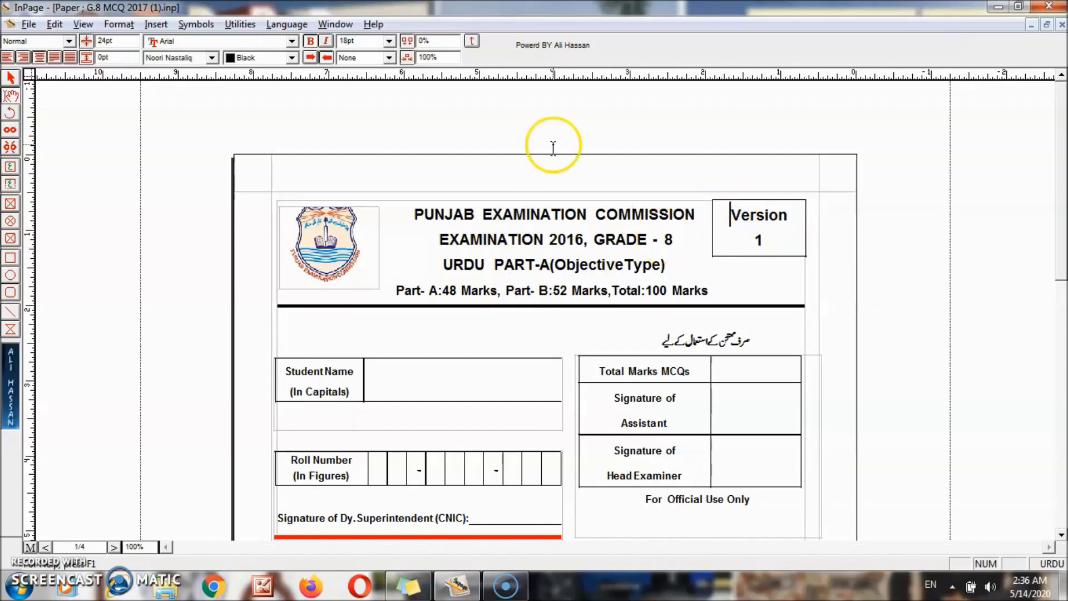
left_click(10, 78)
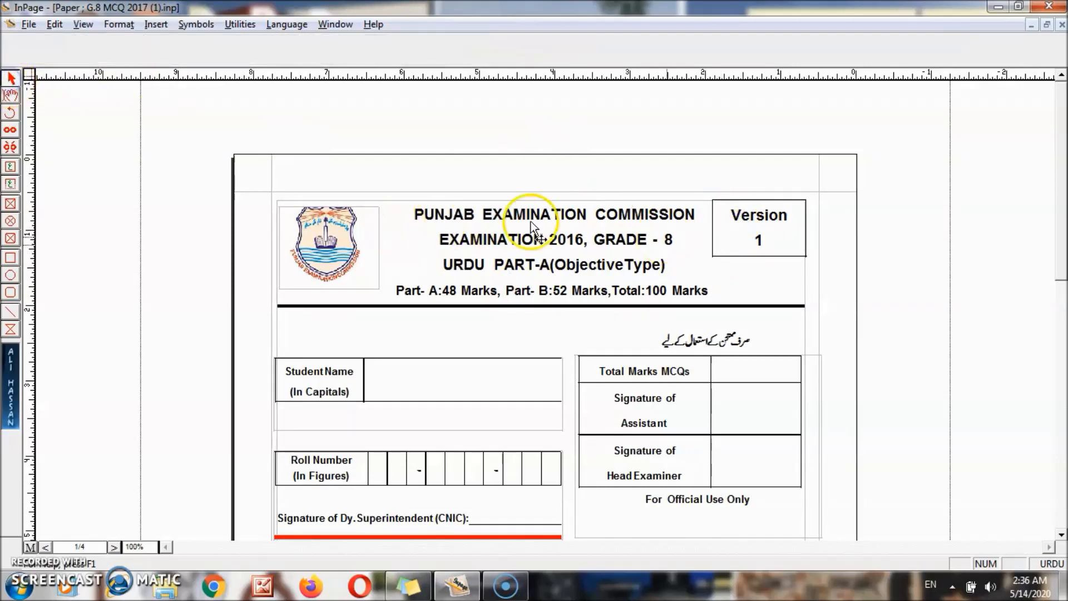
left_click(736, 245)
- Nudge the Version box, then the roll-number and official-use box group, slightly lower on page one
mouse_move(735, 243)
left_mouse_down()
mouse_move(742, 267)
mouse_move(720, 262)
mouse_move(742, 251)
mouse_move(733, 243)
left_mouse_up()
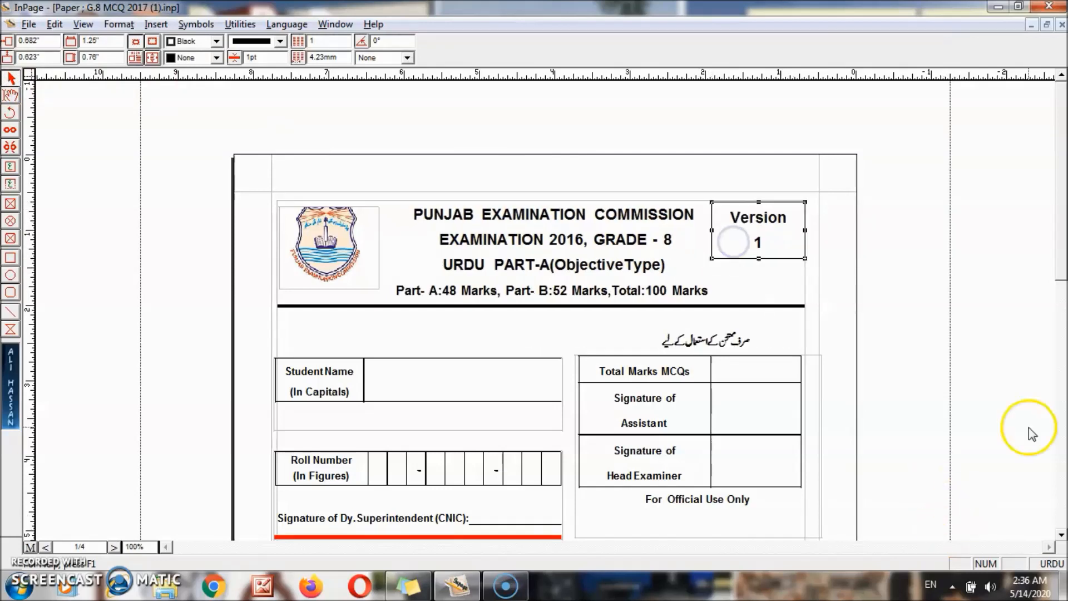
left_click(1062, 535)
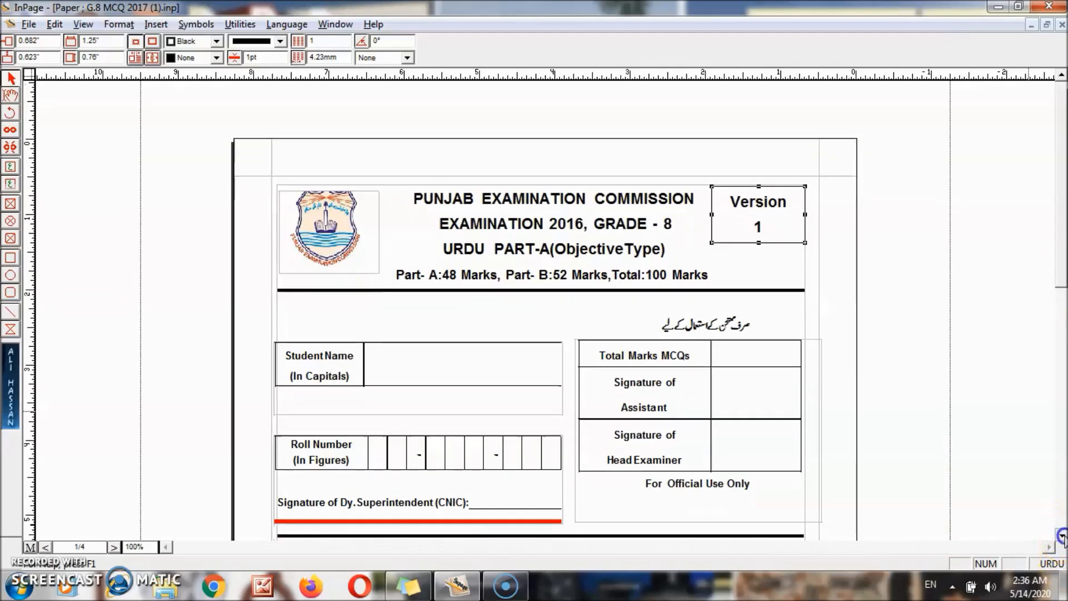
left_click(1062, 536)
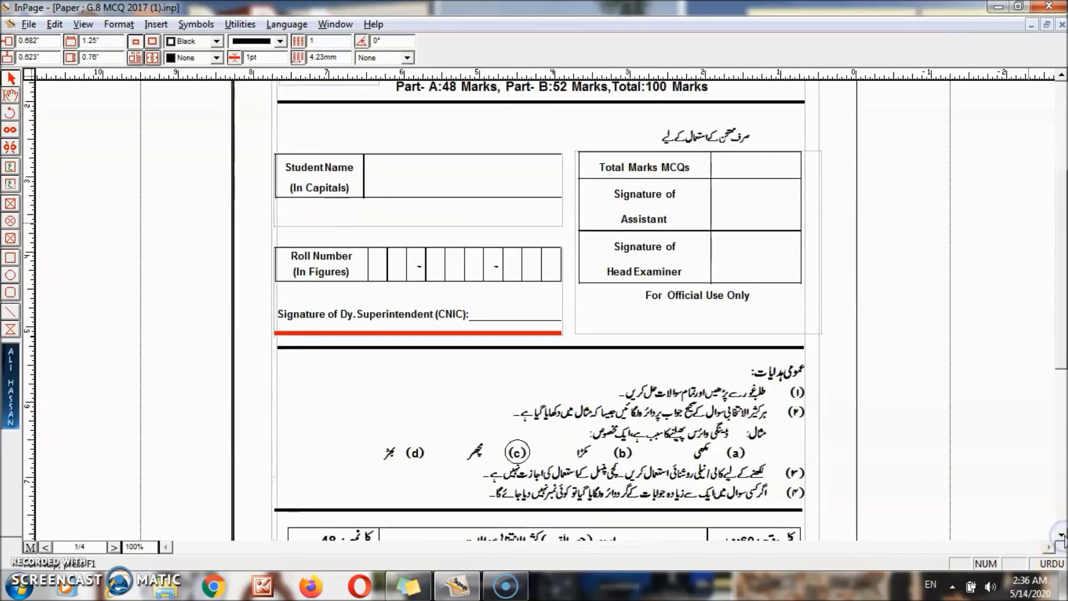
left_click(1061, 535)
left_click(1062, 535)
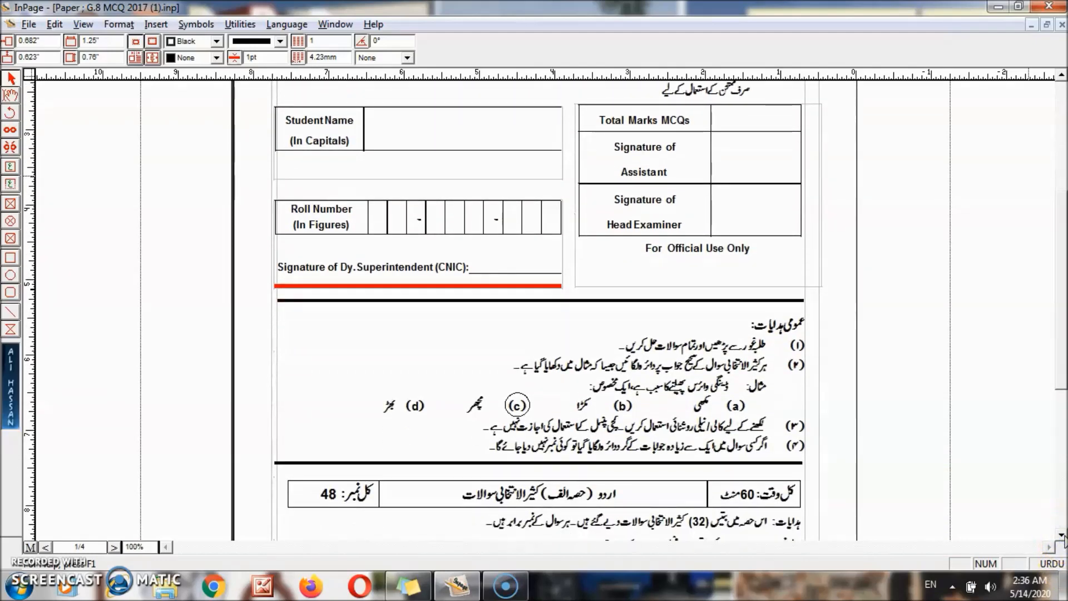
left_click(1062, 536)
left_click(441, 195)
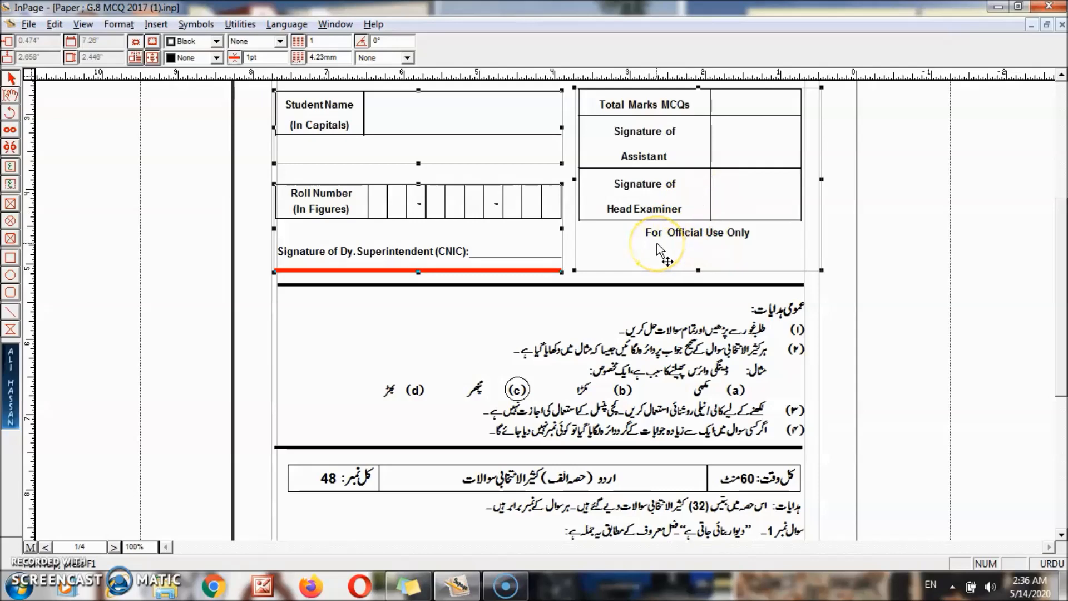
left_click_drag(657, 243, 656, 249)
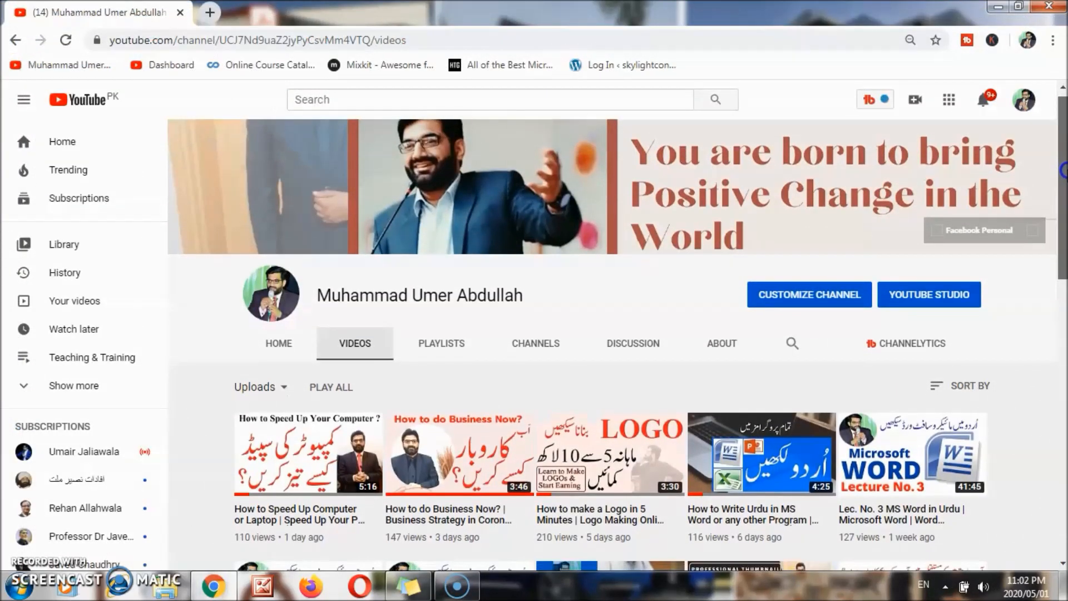
- Scroll down the channel's Videos list to reach uploads from months to a year ago
scroll(613, 334, "down", 1)
scroll(612, 334, "down", 2)
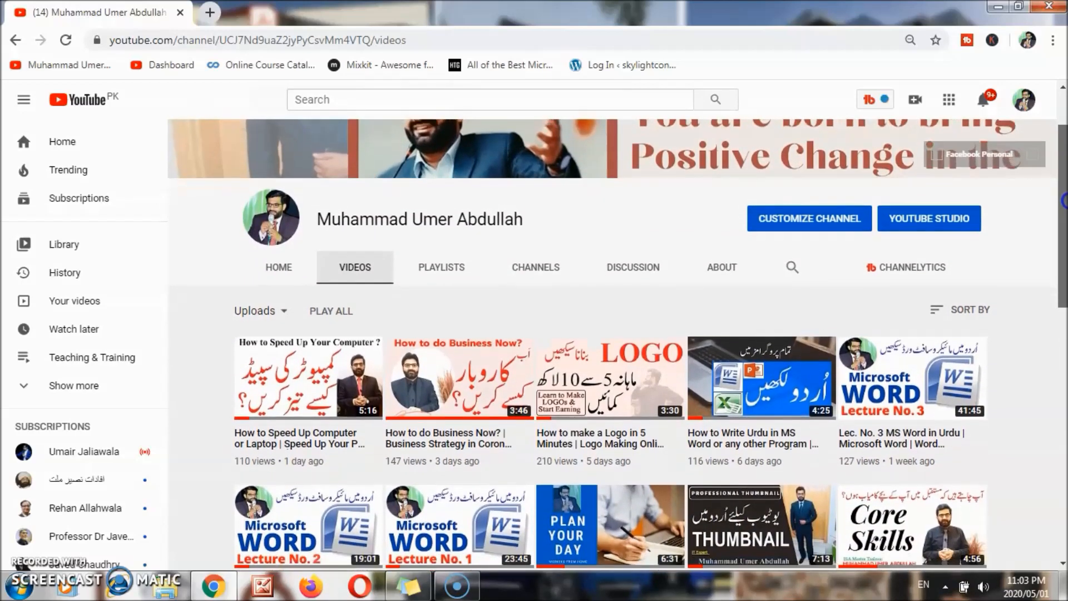
scroll(612, 334, "down", 2)
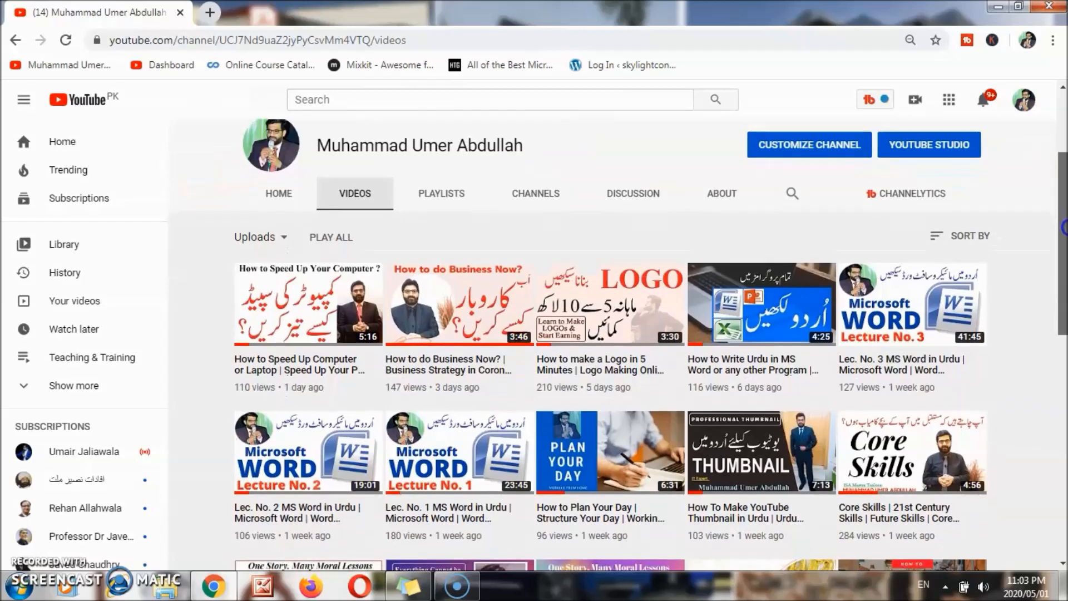
left_click_drag(1065, 227, 1064, 442)
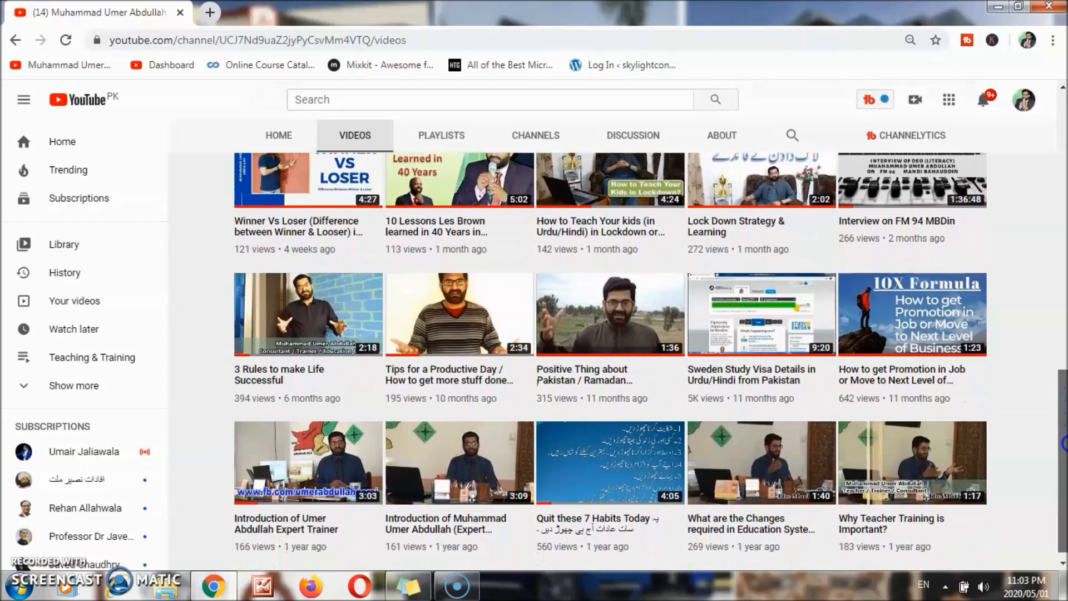